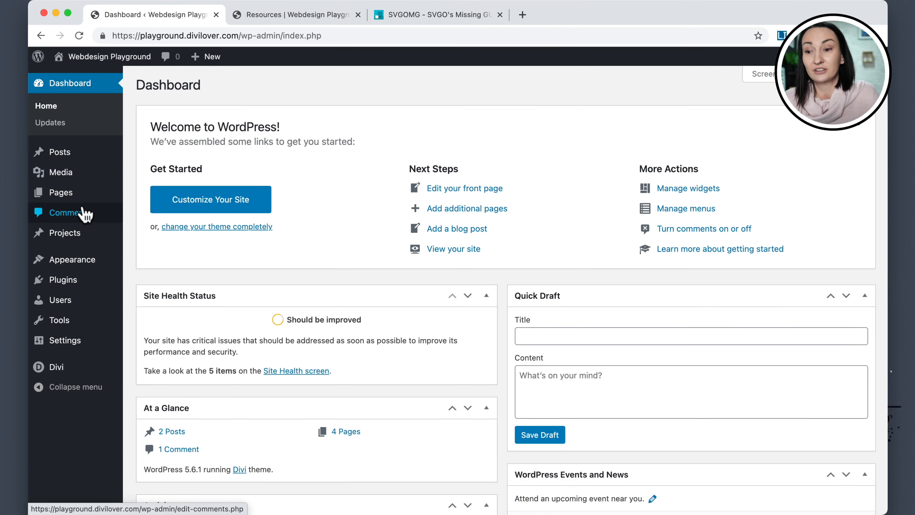
# Open the installed plugins list to check the SVG Support plugin.
pyautogui.click(64, 285)
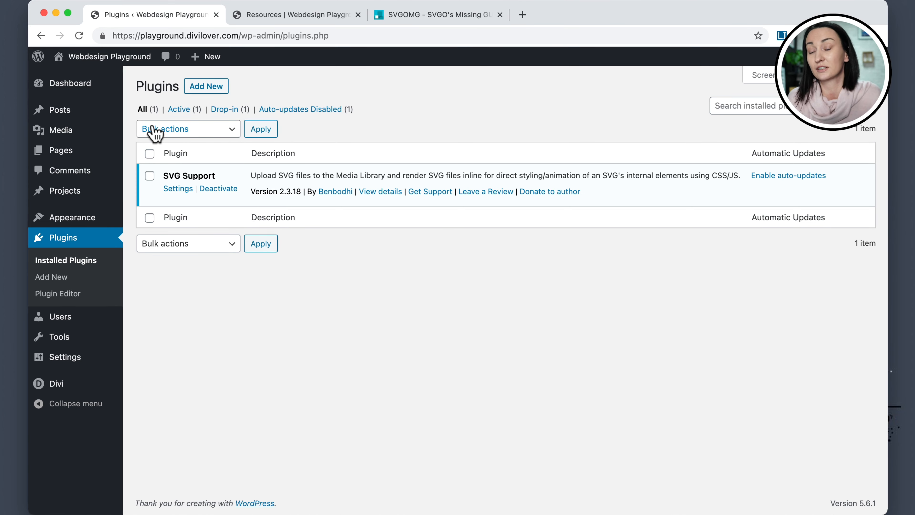
pyautogui.moveTo(69, 137)
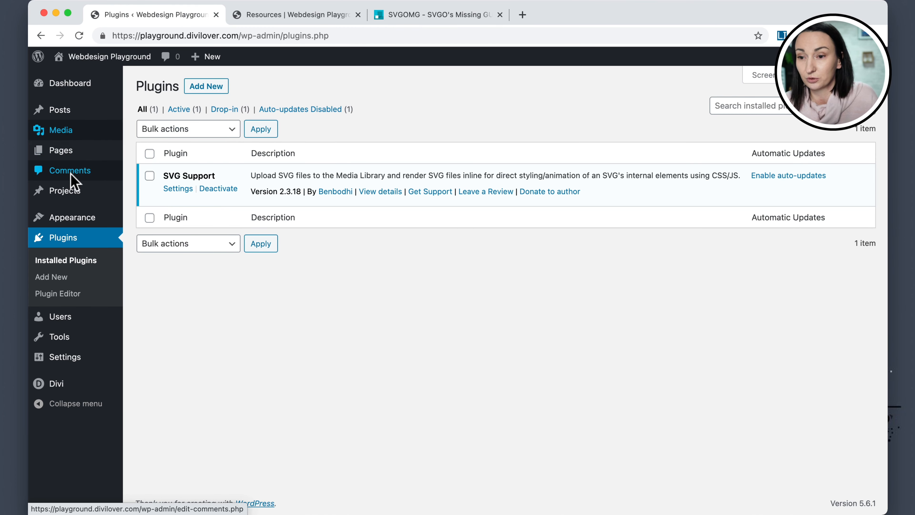
pyautogui.moveTo(74, 218)
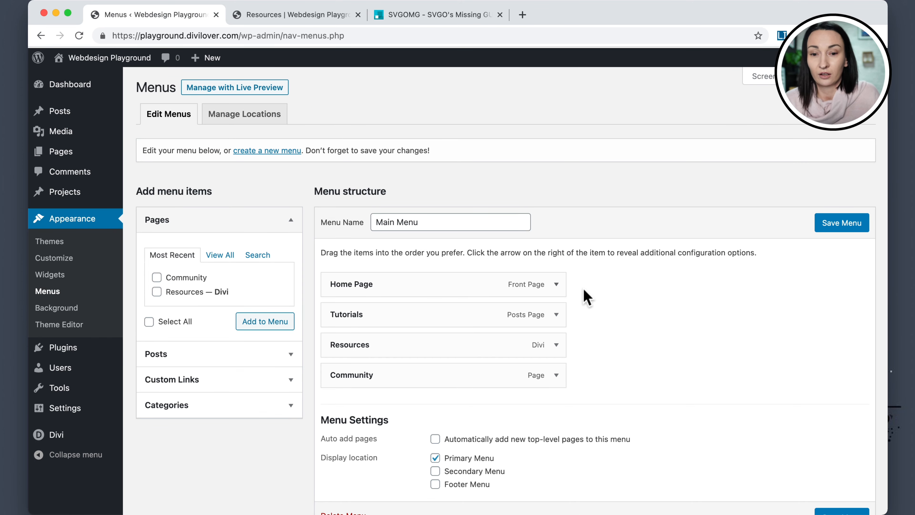
# Expand the Home Page and Tutorials menu items to examine their CSS classes.
pyautogui.scroll(-3, 628, 296)
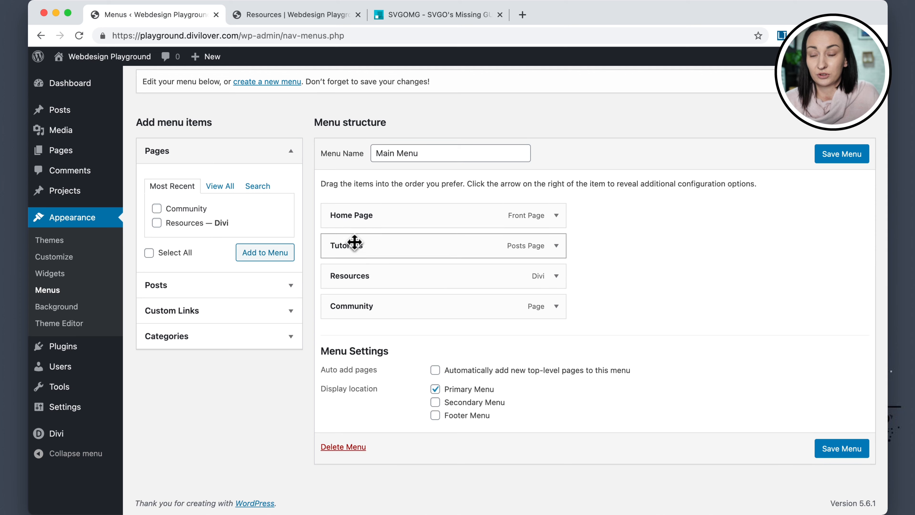
pyautogui.click(556, 217)
pyautogui.moveTo(333, 290); pyautogui.dragTo(391, 291)
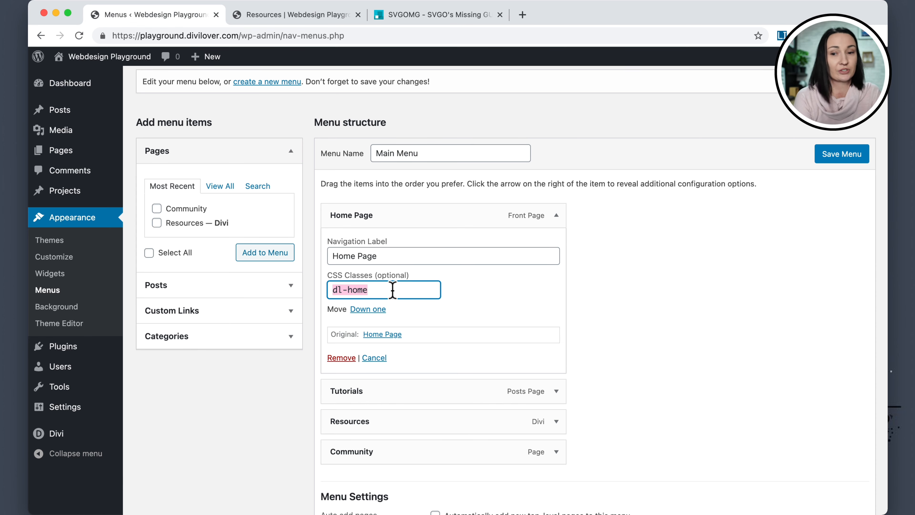
pyautogui.click(399, 292)
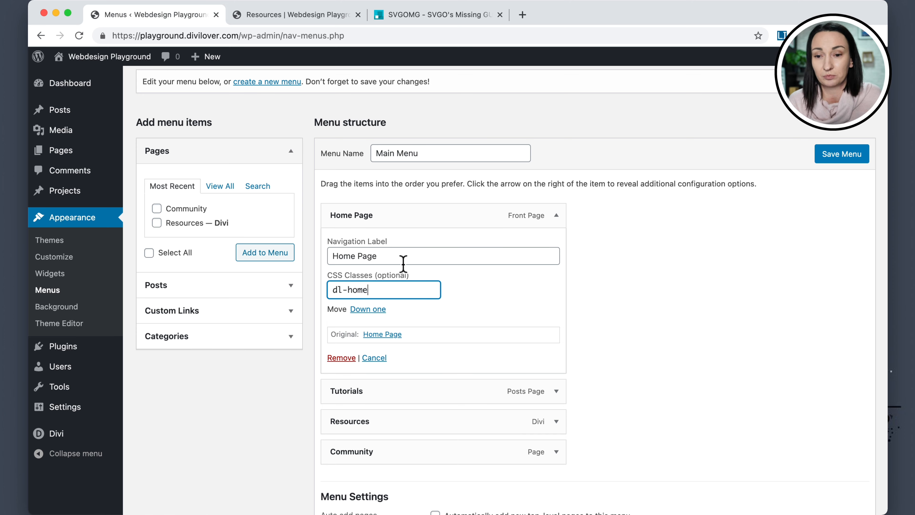
pyautogui.click(556, 391)
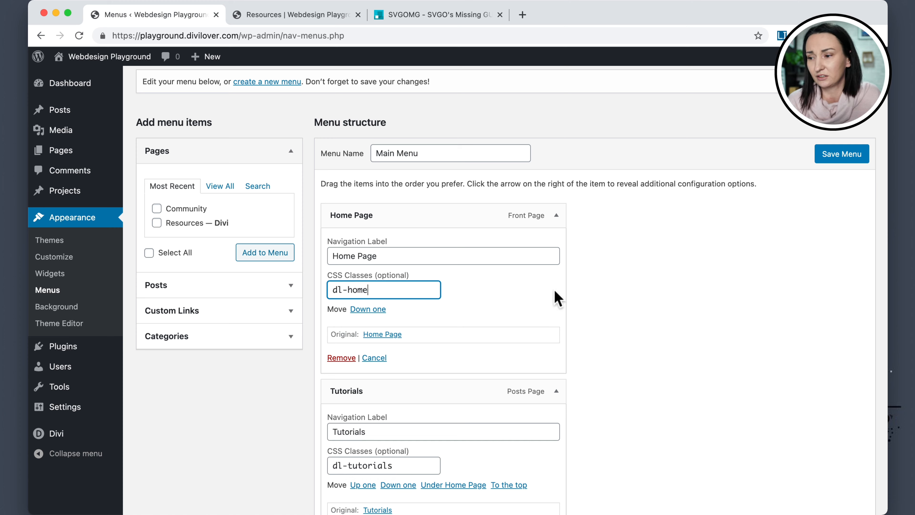
pyautogui.scroll(3, 558, 299)
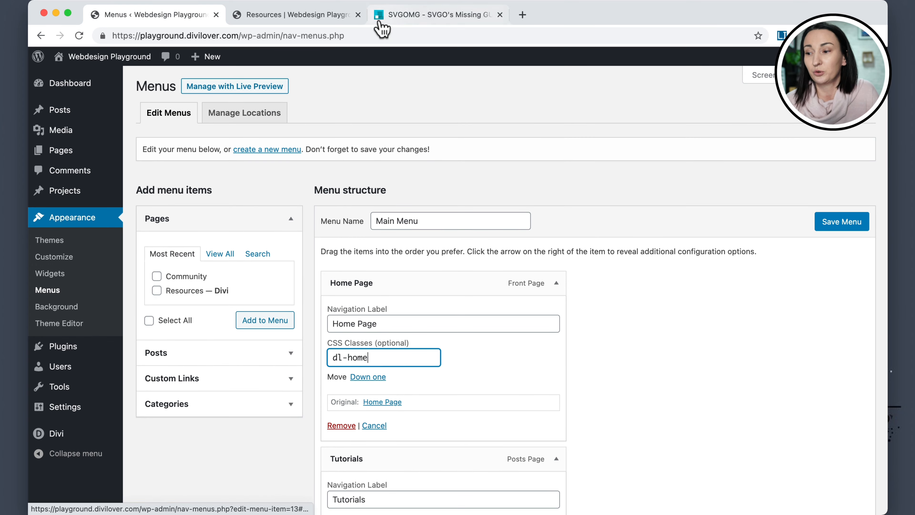
# Open Screen Options to examine the CSS Classes menu property setting, then close it.
pyautogui.click(762, 79)
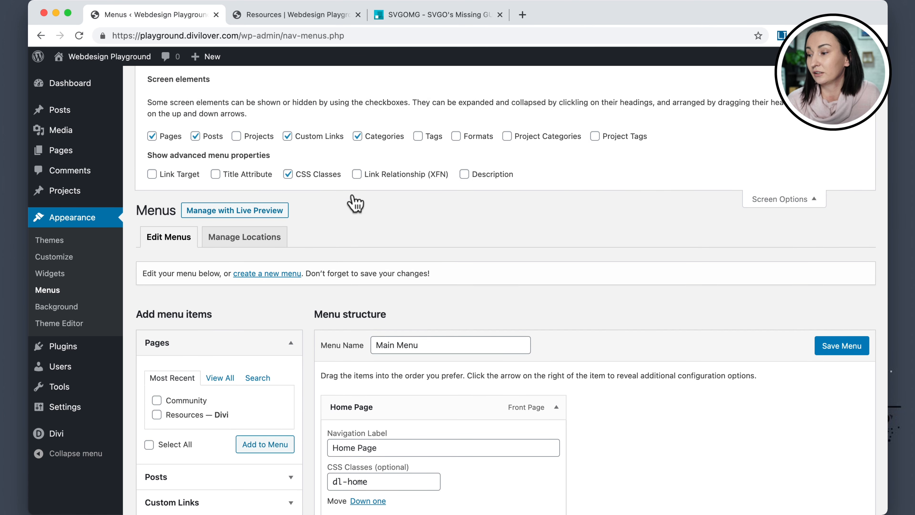
pyautogui.scroll(1, 305, 183)
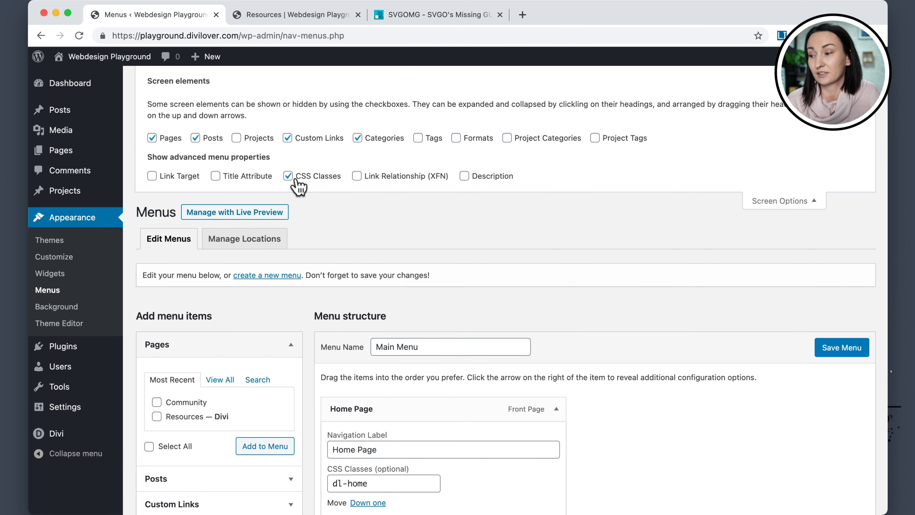
pyautogui.click(757, 201)
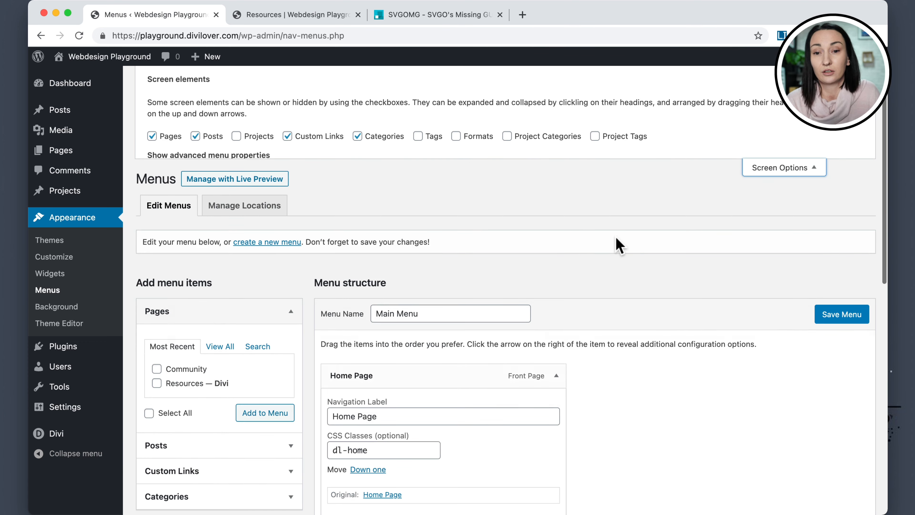
pyautogui.scroll(-5, 609, 246)
pyautogui.scroll(-3, 599, 249)
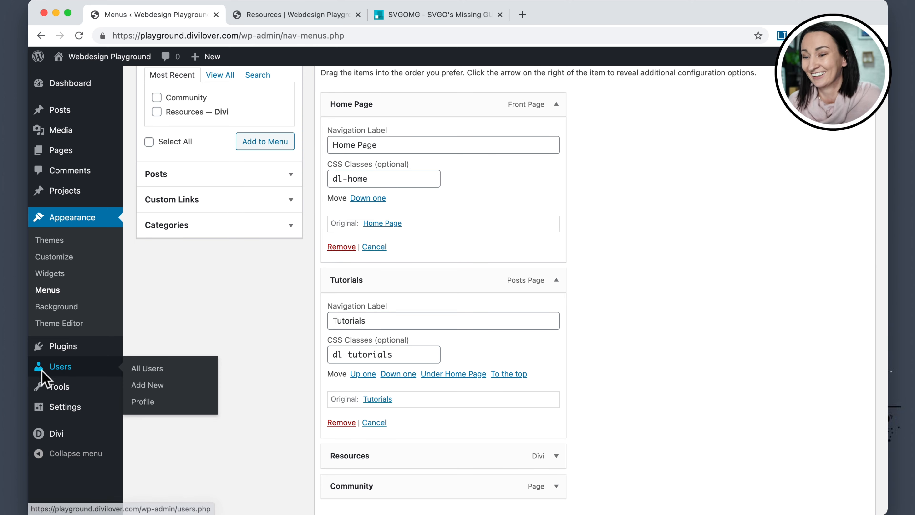
# Open the Divi Theme Options Integration settings and scroll to the body code area.
pyautogui.moveTo(69, 442)
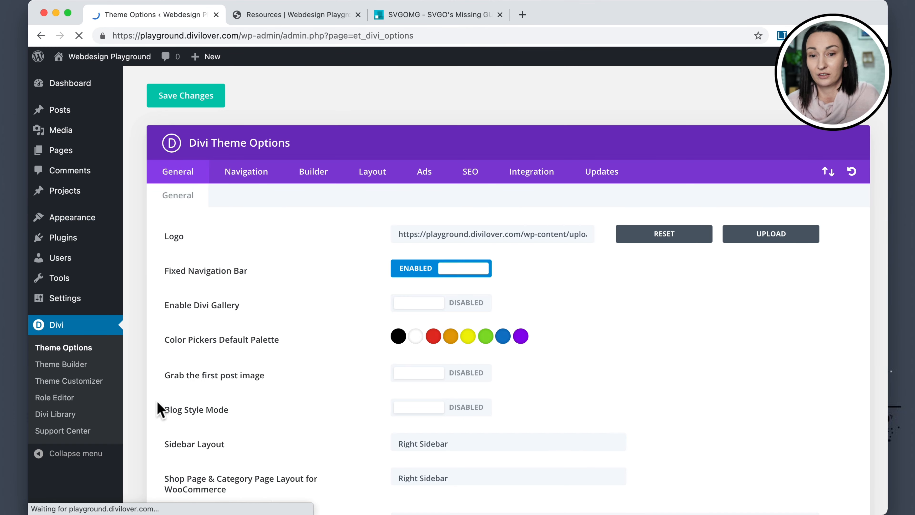
pyautogui.click(531, 174)
pyautogui.scroll(-8, 320, 273)
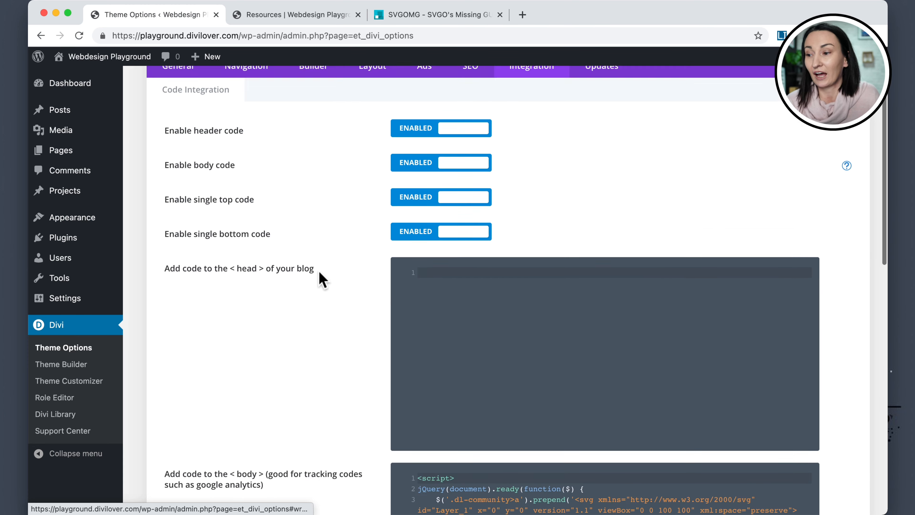
pyautogui.scroll(-2, 319, 273)
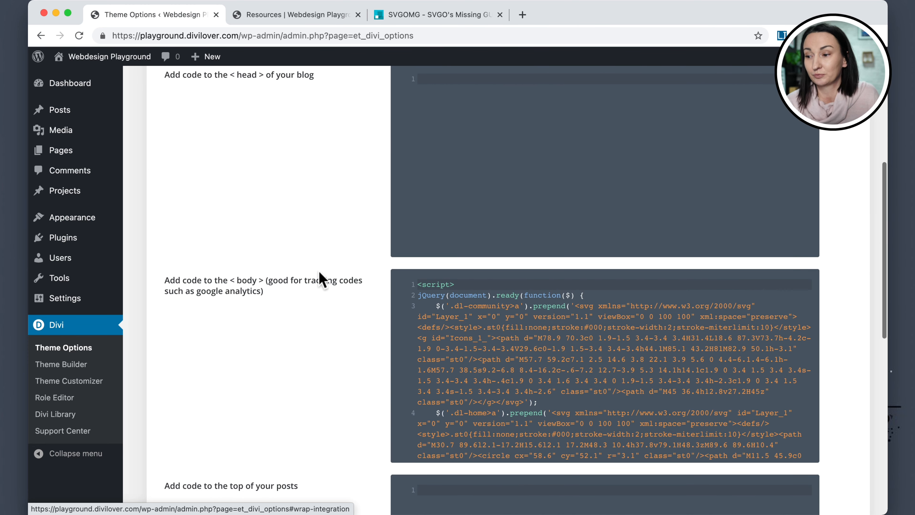
pyautogui.scroll(-1, 501, 284)
pyautogui.scroll(1, 501, 284)
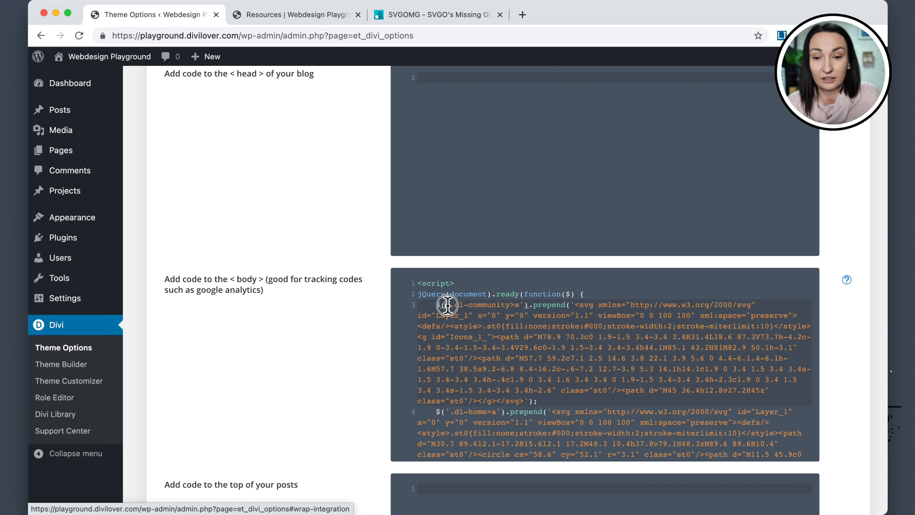
# Examine the jQuery prepend code for the menu classes, comparing it with the optimized SVG markup in SVGOMG.
pyautogui.moveTo(447, 306); pyautogui.dragTo(520, 303)
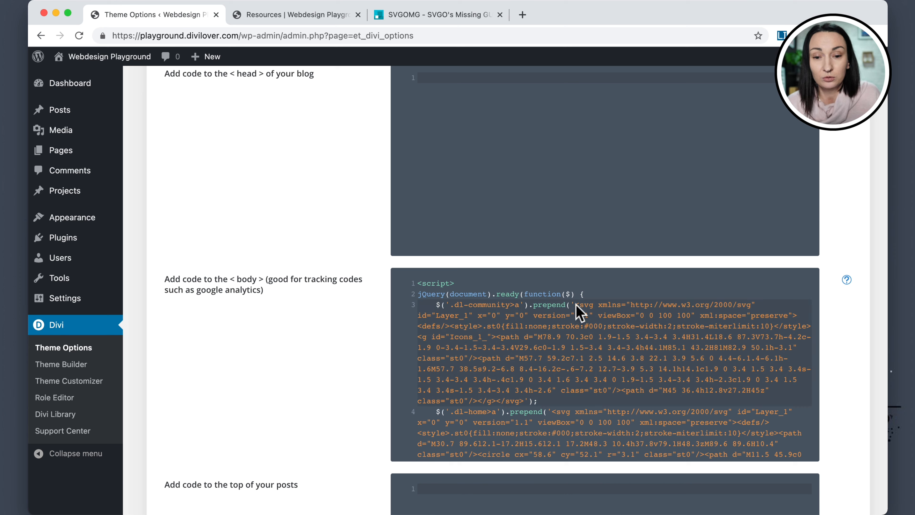
pyautogui.moveTo(576, 305); pyautogui.dragTo(526, 402)
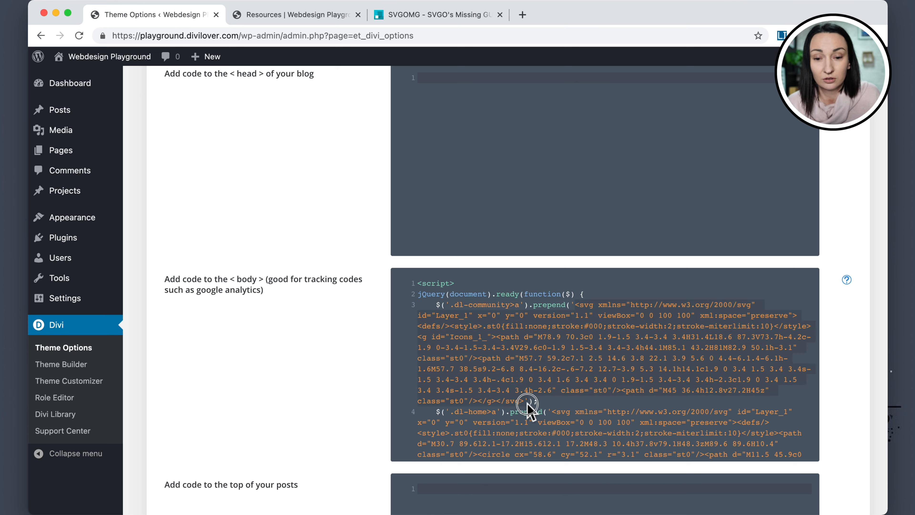
pyautogui.click(518, 307)
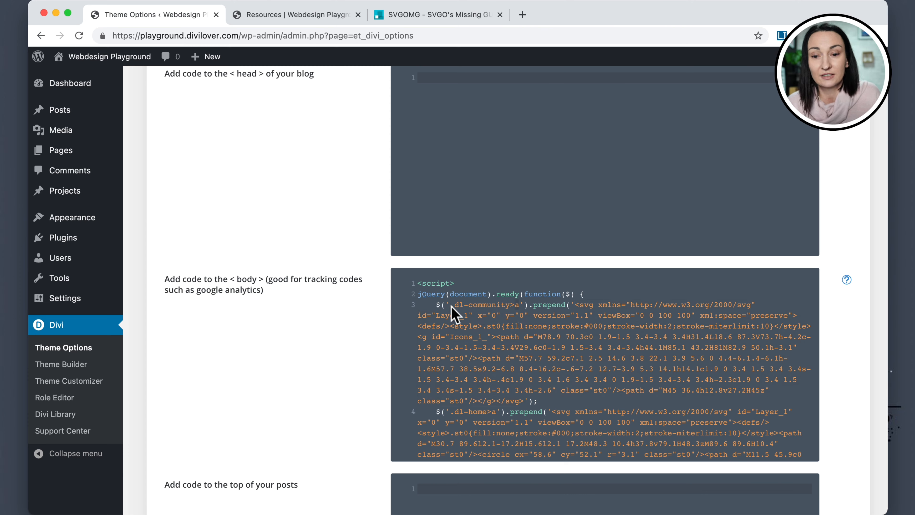
pyautogui.moveTo(451, 306); pyautogui.dragTo(511, 307)
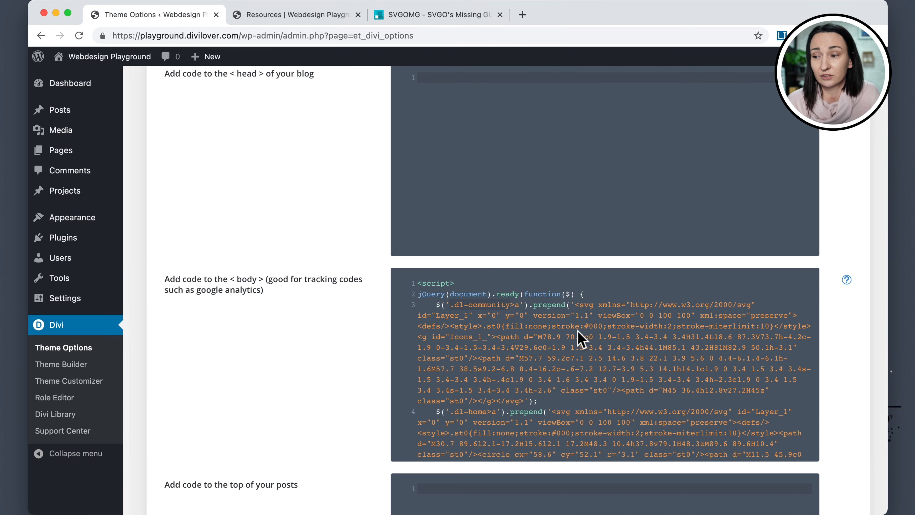
pyautogui.click(438, 20)
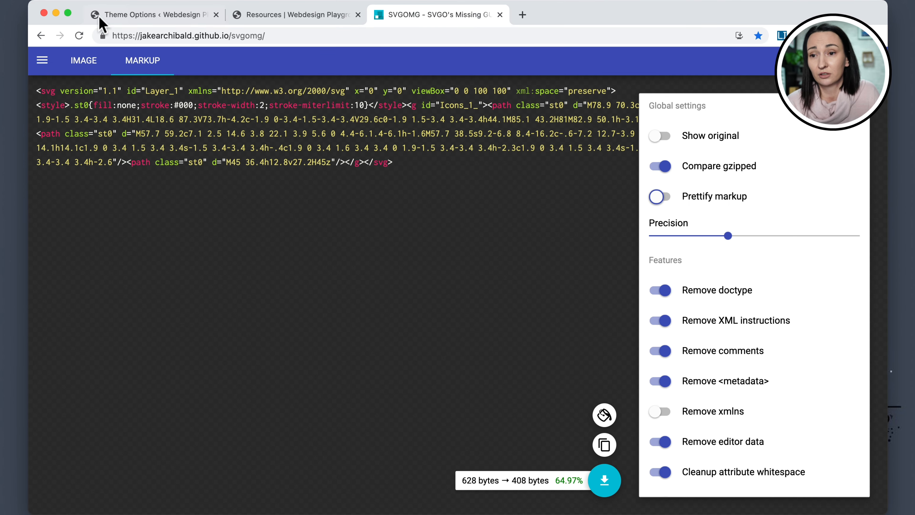
pyautogui.click(122, 16)
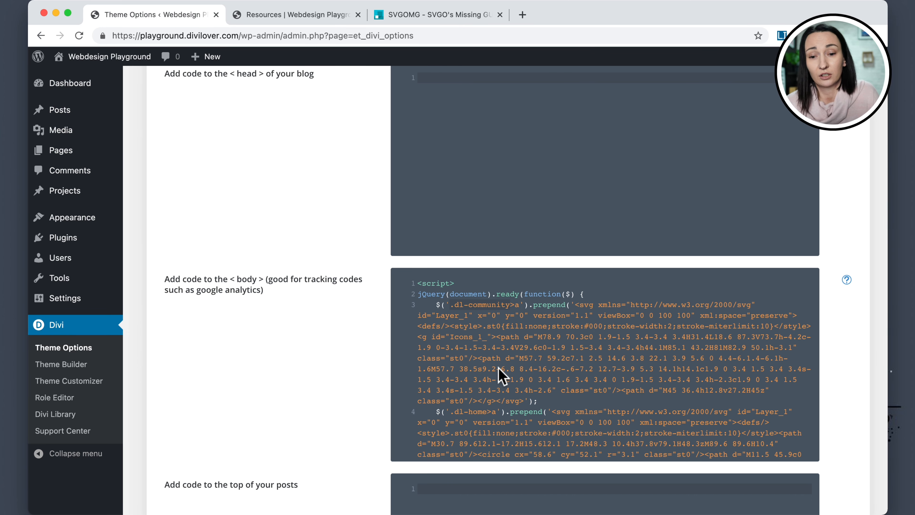
pyautogui.scroll(-10, 501, 375)
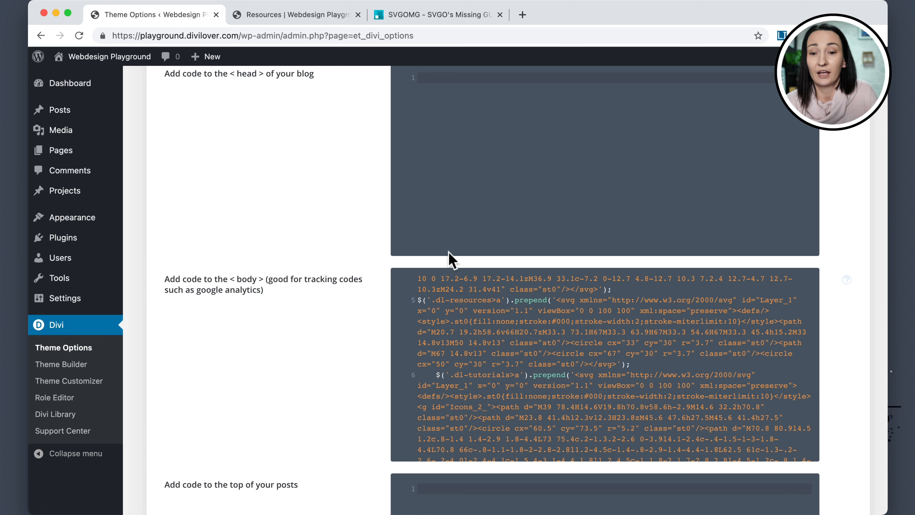
pyautogui.scroll(10, 465, 281)
# Preview the Resources page menu on the front end and return to the dashboard.
pyautogui.click(271, 14)
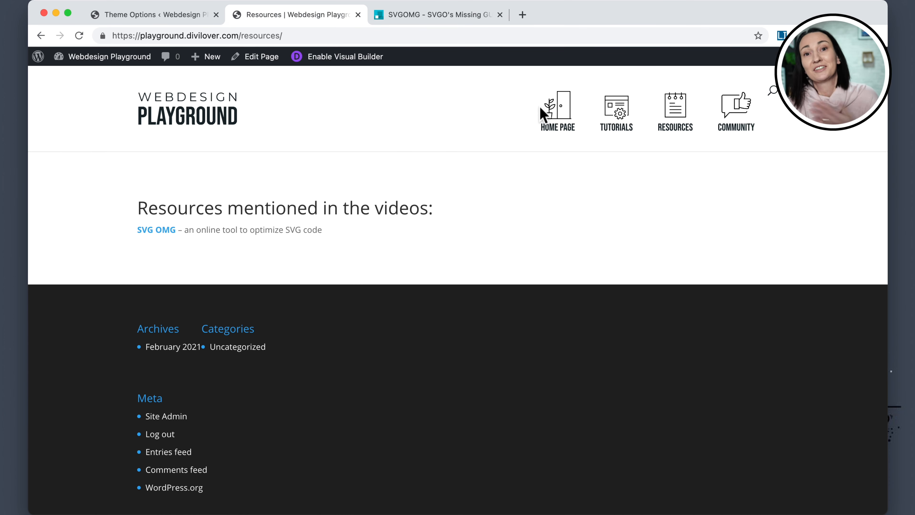
pyautogui.moveTo(78, 58)
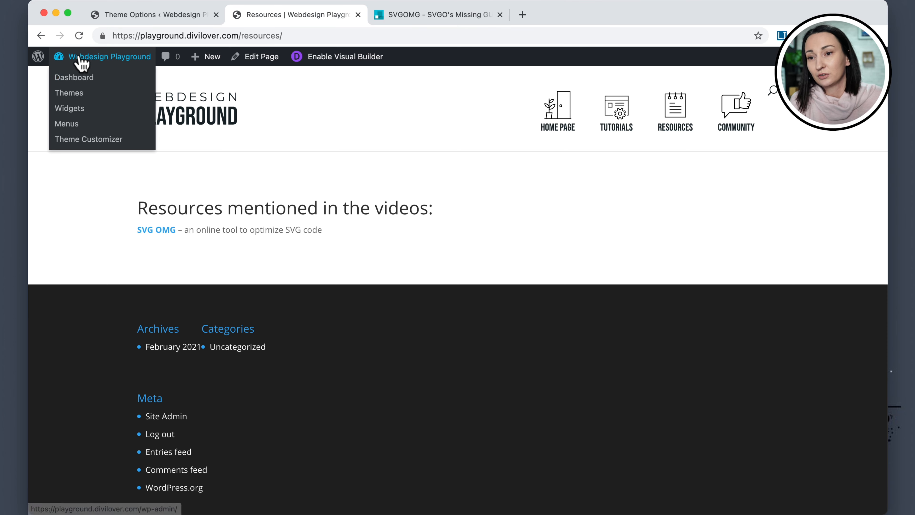
pyautogui.click(74, 80)
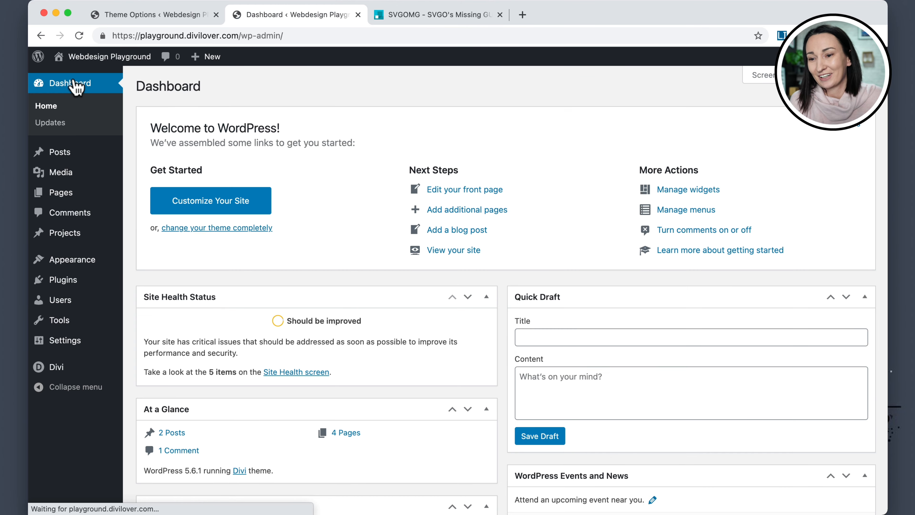
pyautogui.moveTo(114, 309)
pyautogui.moveTo(67, 374)
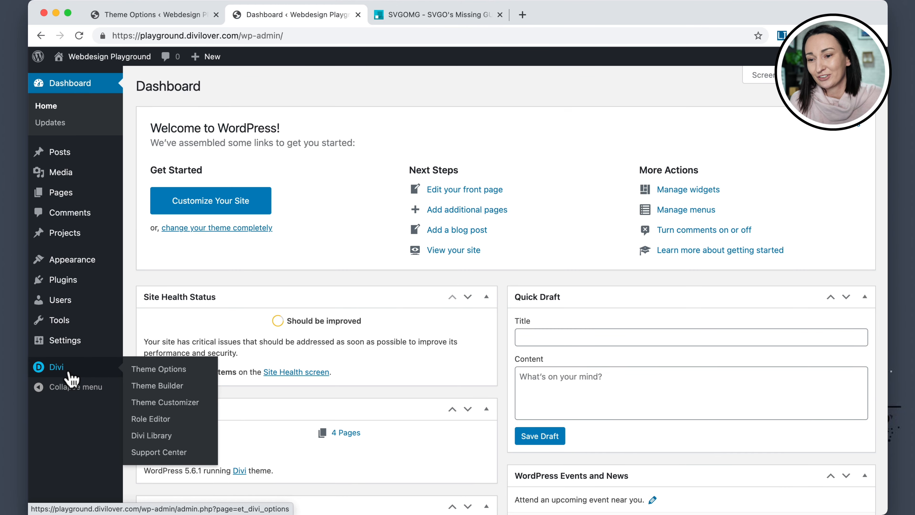
# Open the Divi Theme Builder and delete the Specific Pages: Resources template.
pyautogui.click(161, 388)
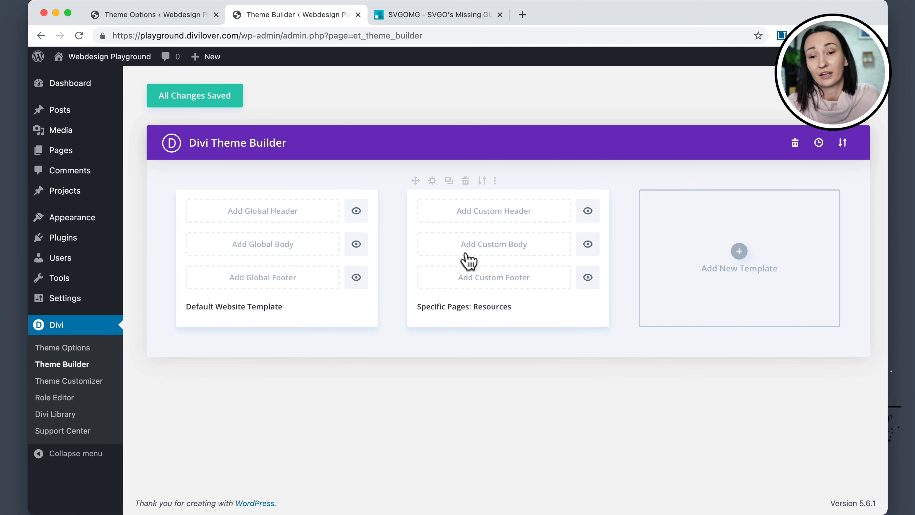
pyautogui.click(466, 180)
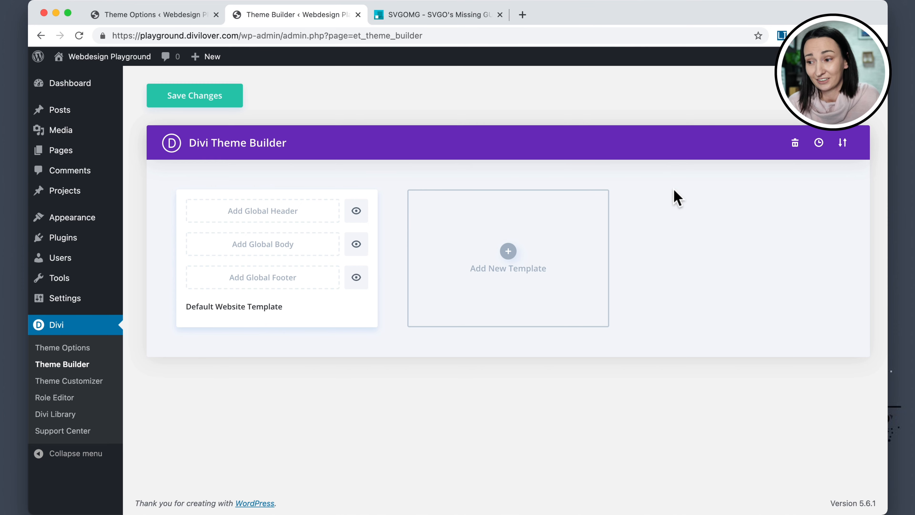
# Import header.json as a Theme Builder template with the default import options.
pyautogui.click(844, 143)
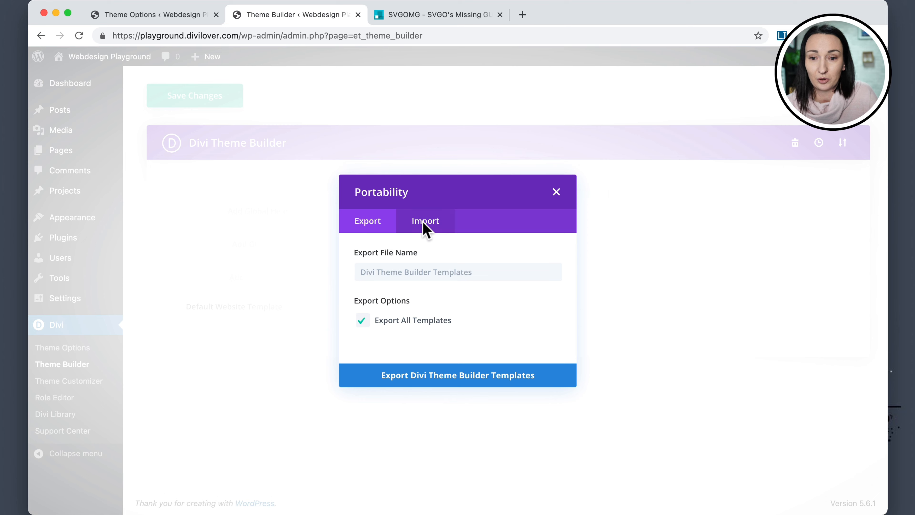
pyautogui.click(425, 212)
pyautogui.click(425, 260)
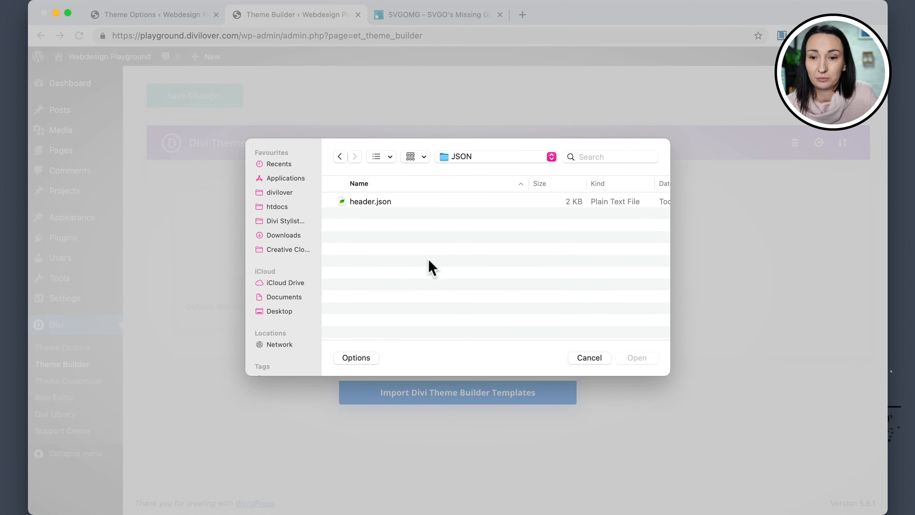
pyautogui.click(364, 202)
pyautogui.click(640, 358)
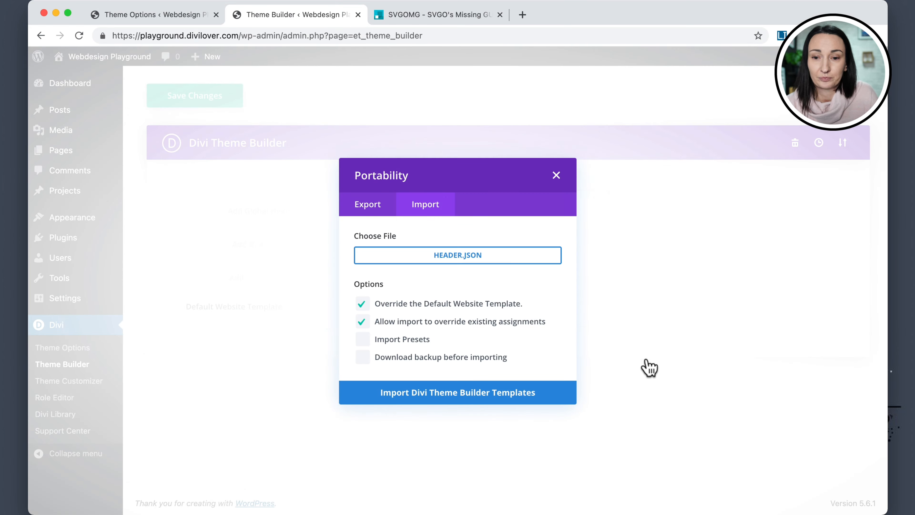
pyautogui.click(427, 398)
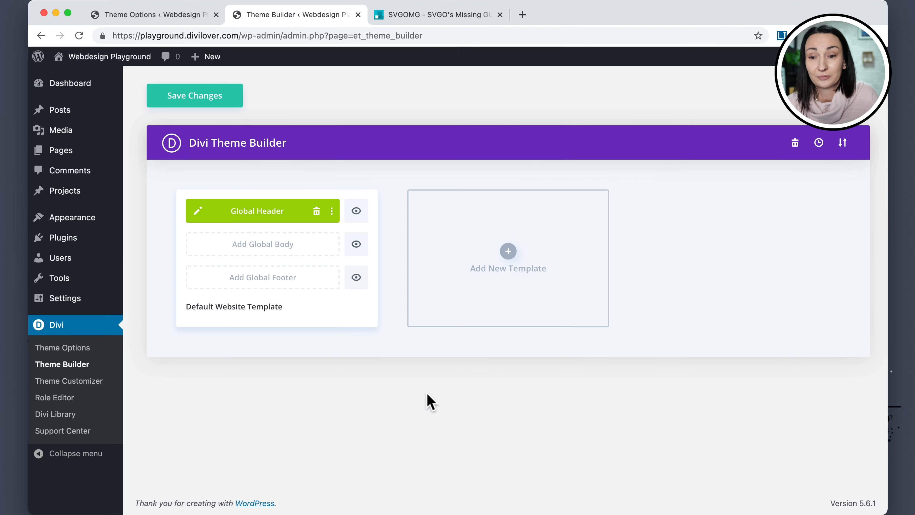
# Open the Global Header layout for editing and give its menu module the CSS class dl-menu.
pyautogui.click(200, 215)
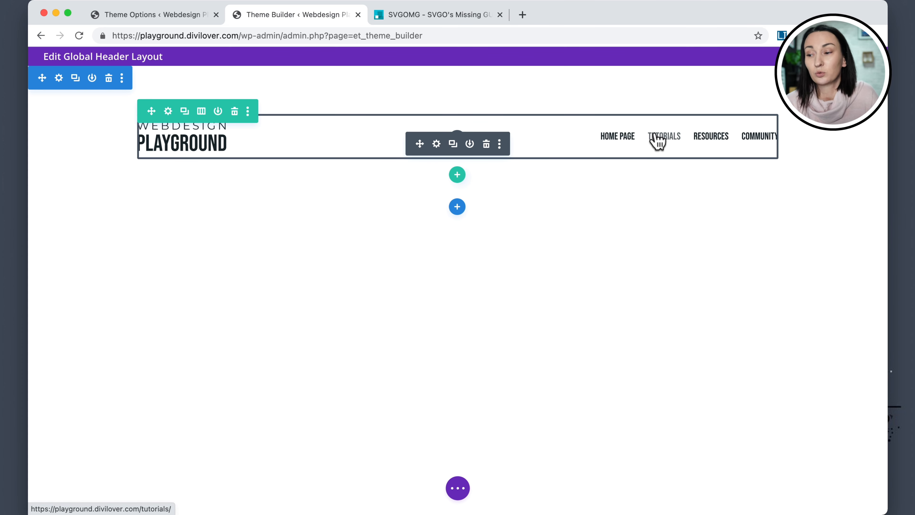
pyautogui.click(436, 144)
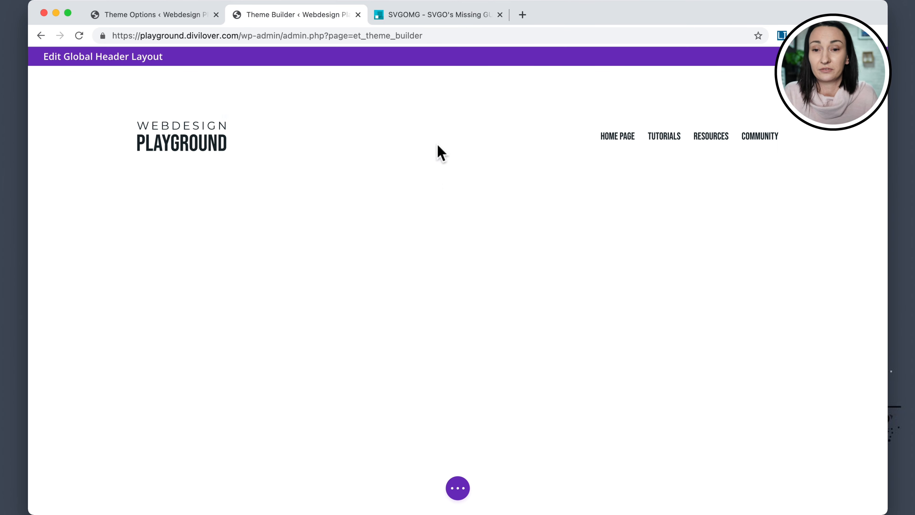
pyautogui.click(389, 163)
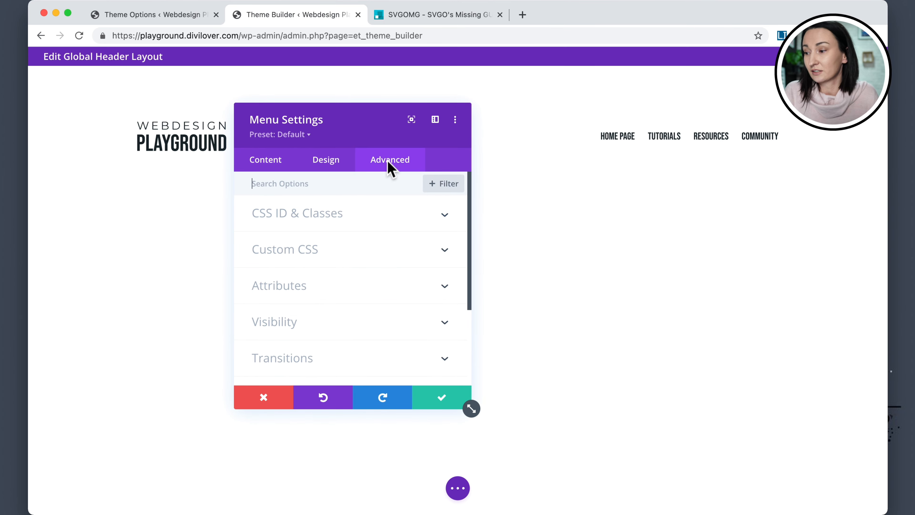
pyautogui.click(278, 303)
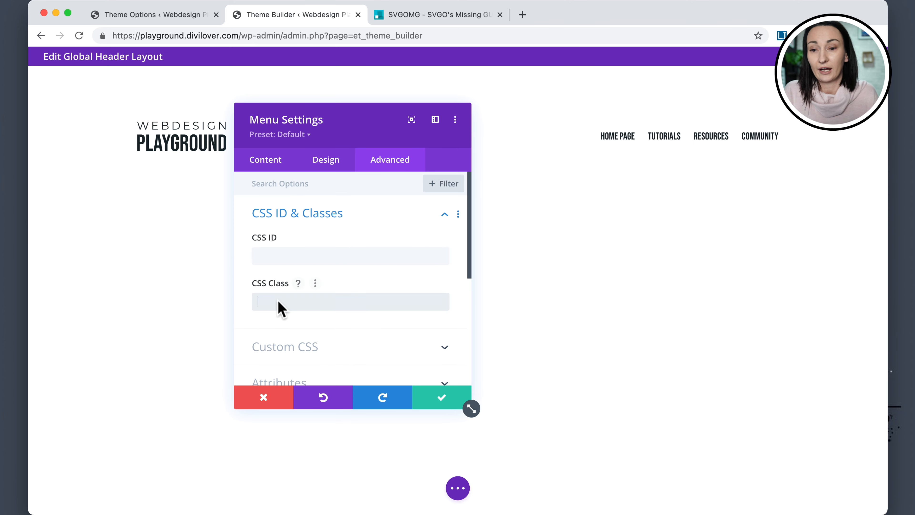
pyautogui.write('dl-m')
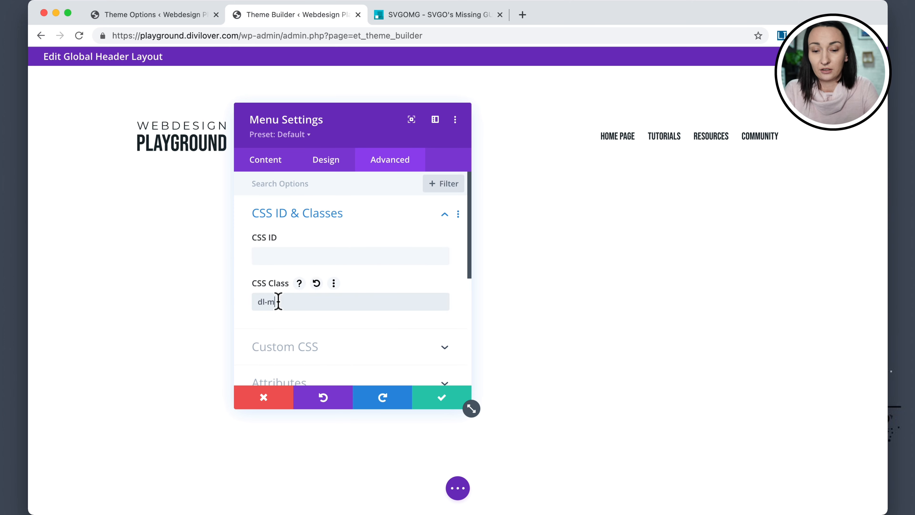
pyautogui.write('enu')
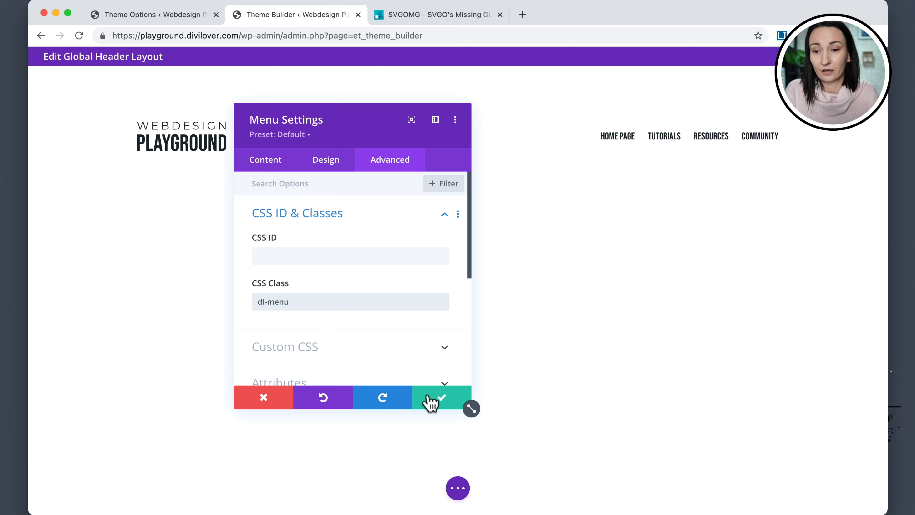
pyautogui.click(429, 400)
# Set the header section's top and bottom padding to 0px.
pyautogui.moveTo(239, 86)
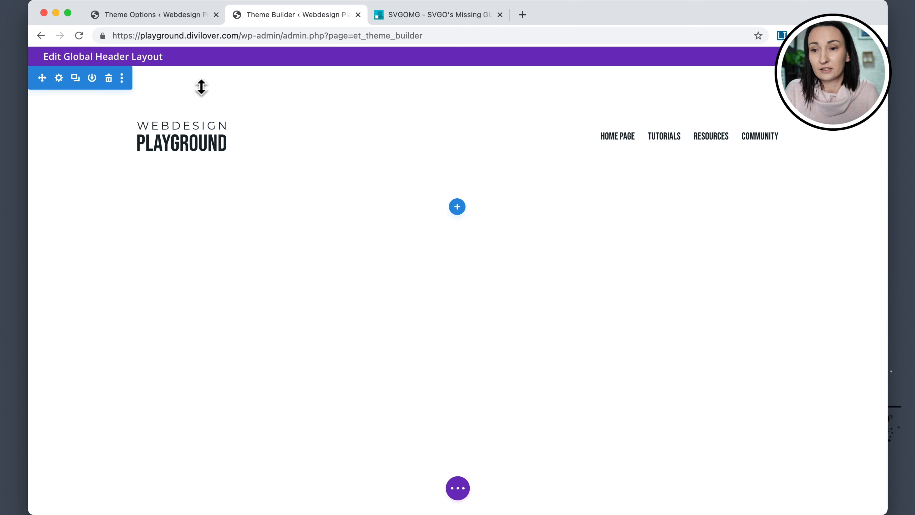
pyautogui.click(58, 79)
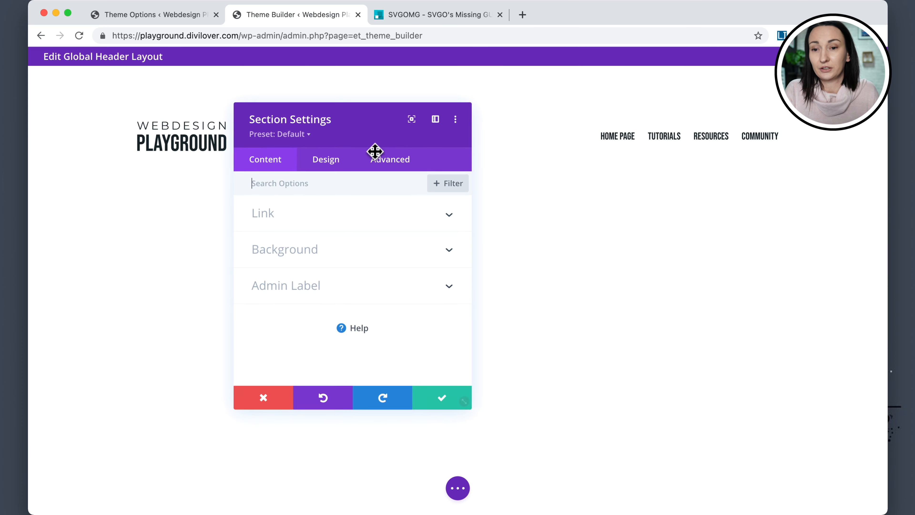
pyautogui.click(326, 161)
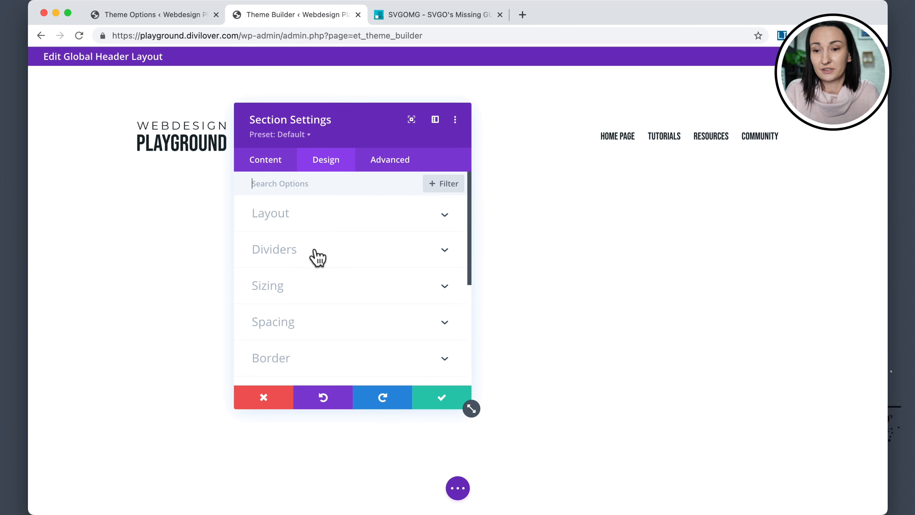
pyautogui.click(301, 322)
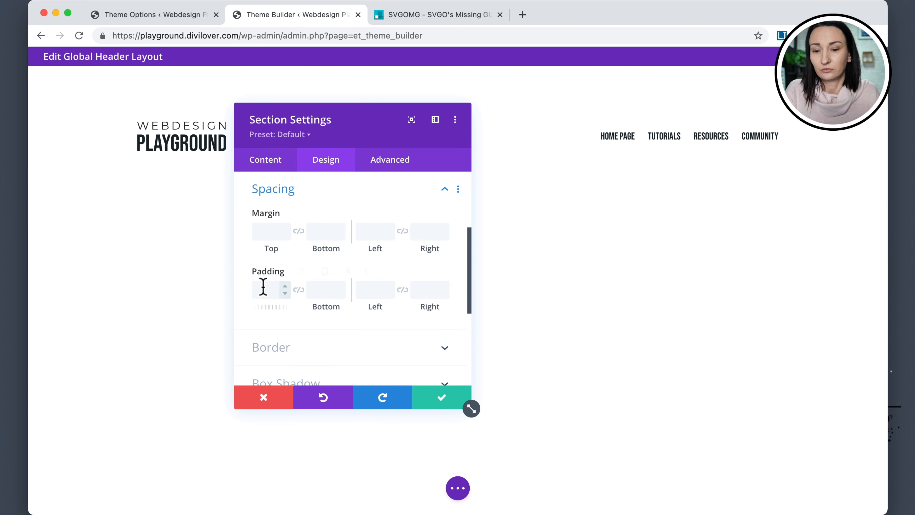
pyautogui.click(262, 288)
pyautogui.write('0')
pyautogui.click(298, 290)
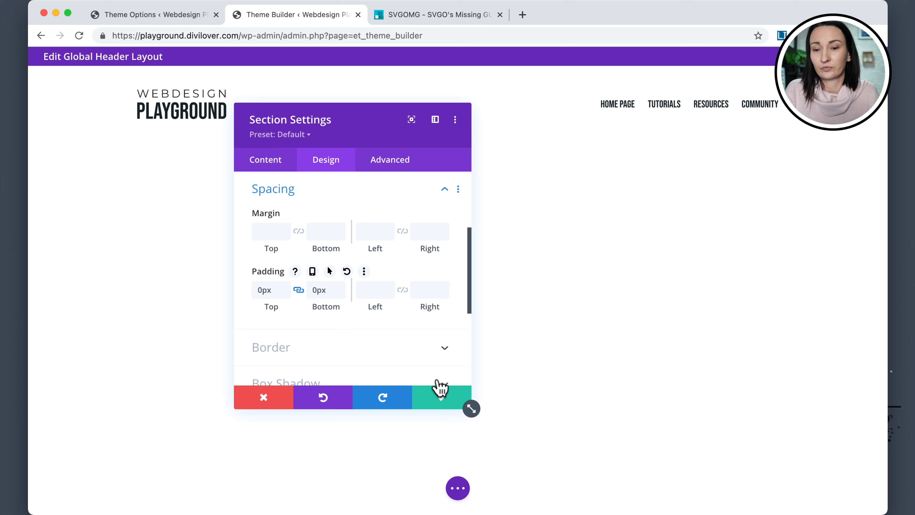
pyautogui.click(422, 394)
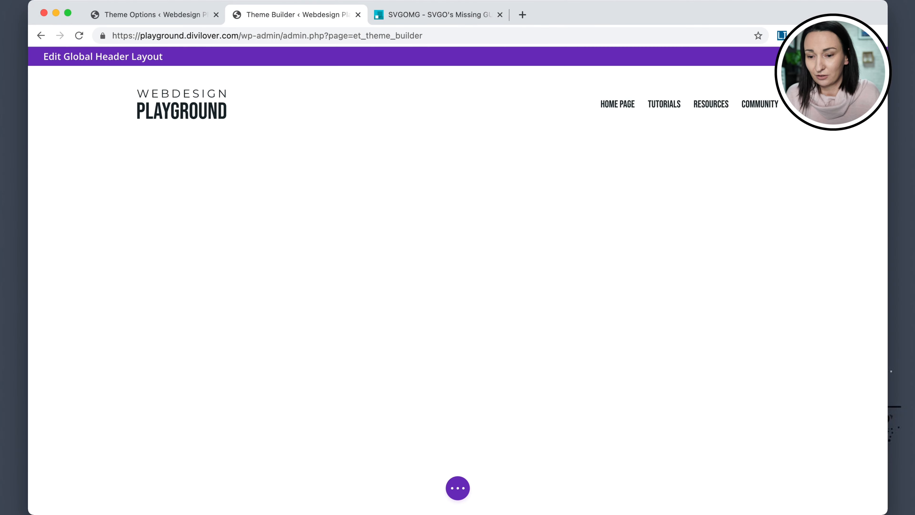
# Set the header row's top and bottom padding to 0px.
pyautogui.moveTo(343, 112)
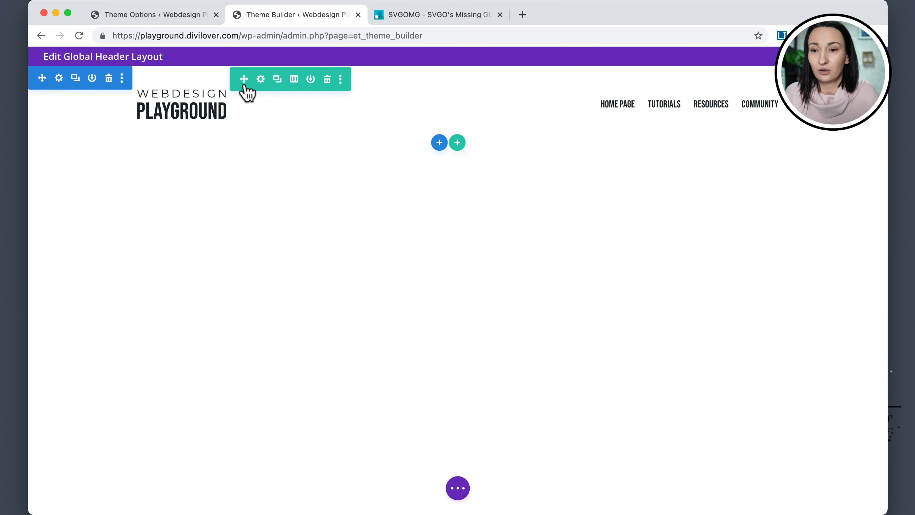
pyautogui.click(261, 79)
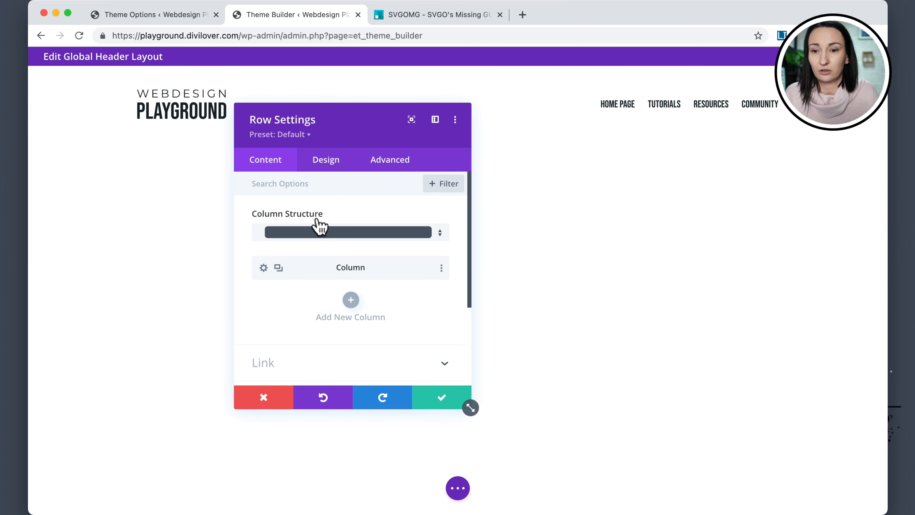
pyautogui.click(334, 161)
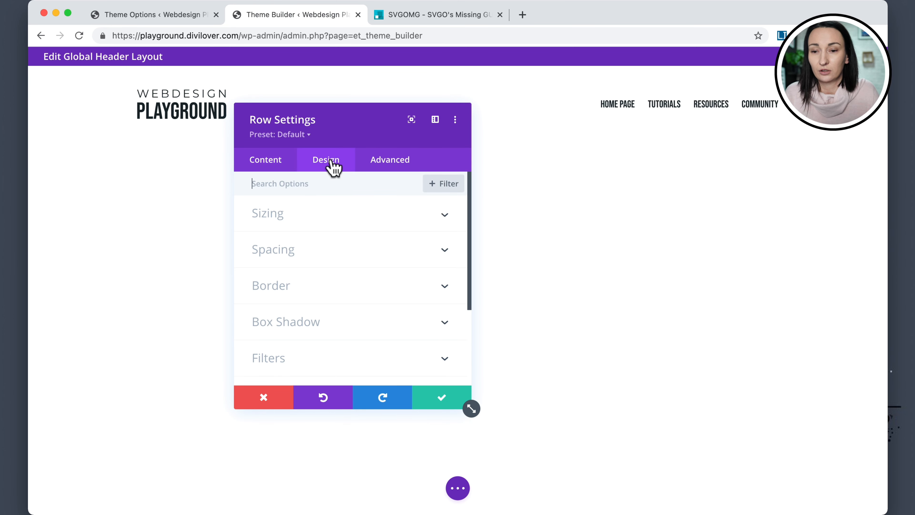
pyautogui.click(284, 252)
pyautogui.click(270, 289)
pyautogui.write('0')
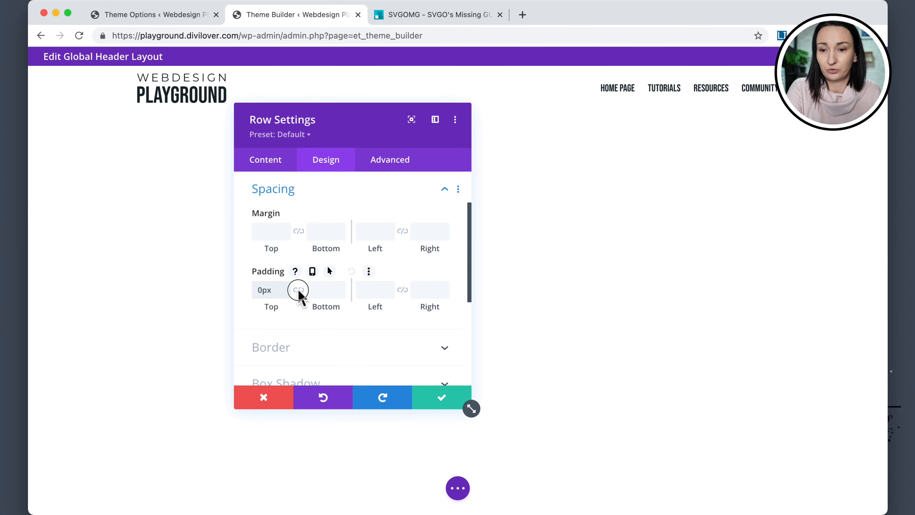
pyautogui.click(299, 289)
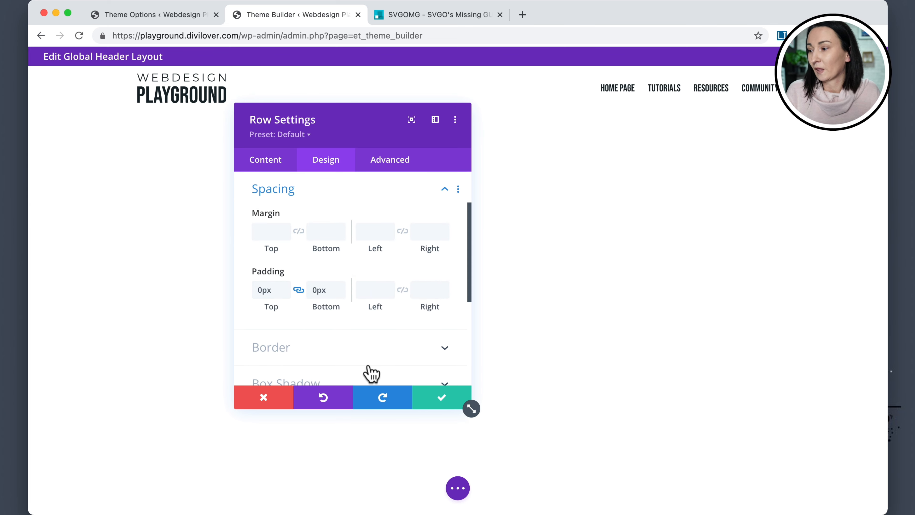
pyautogui.click(438, 392)
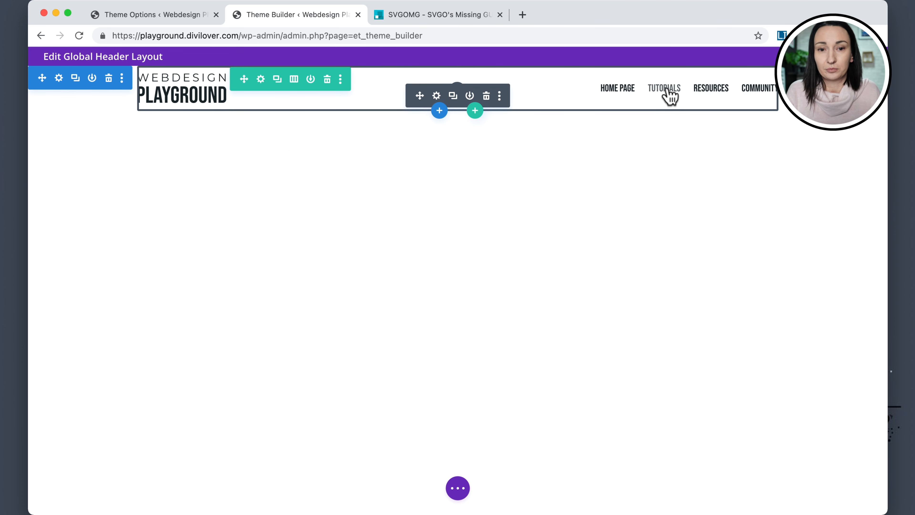
# Save the header layout, exit the builder, and save the Theme Builder changes.
pyautogui.click(458, 488)
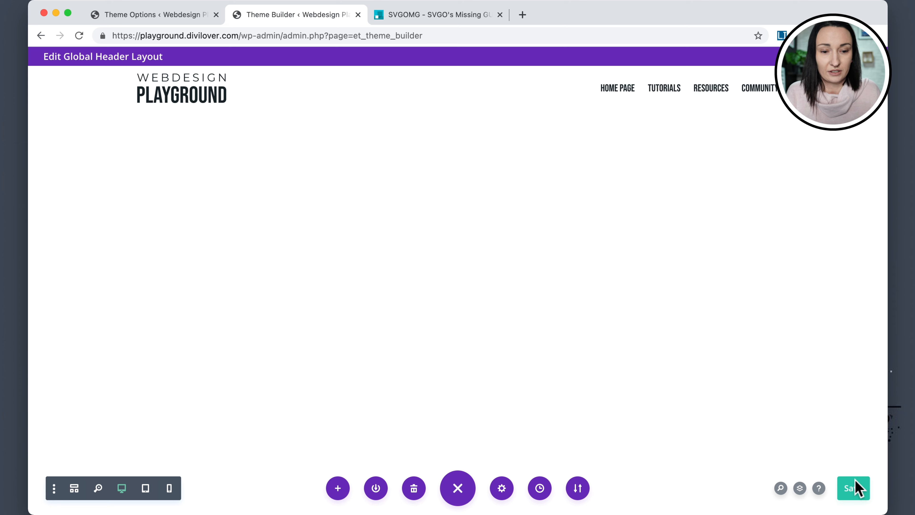
pyautogui.click(854, 488)
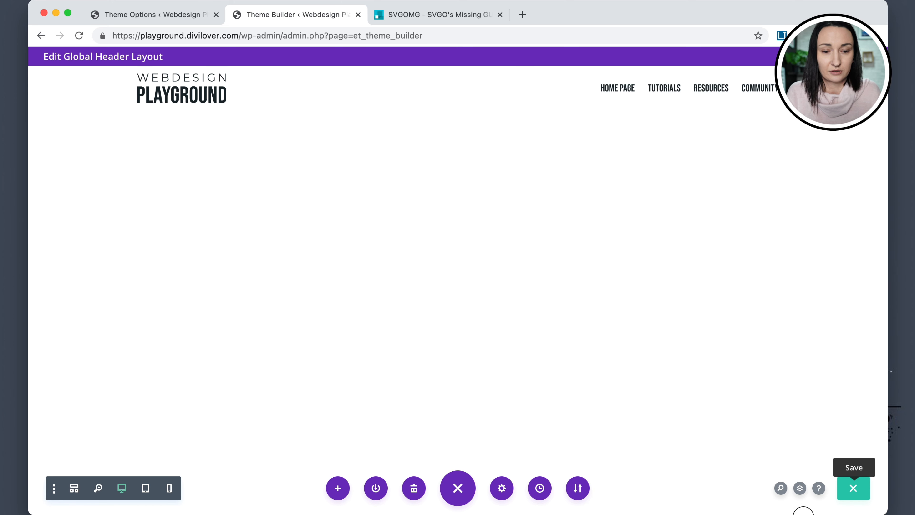
pyautogui.click(854, 492)
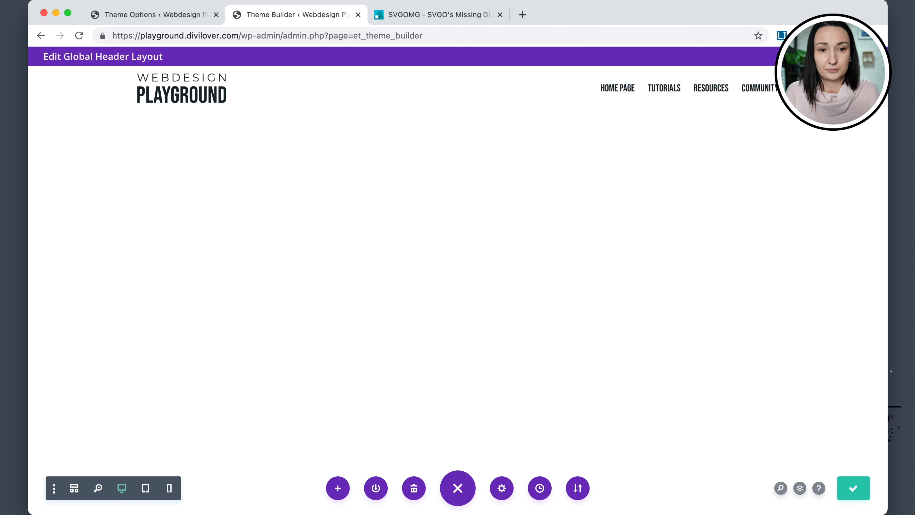
pyautogui.click(876, 57)
pyautogui.click(193, 97)
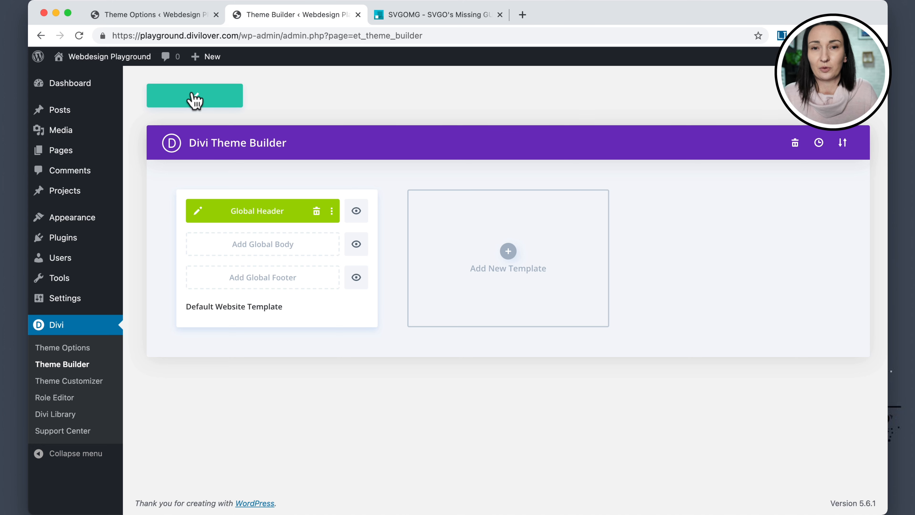
# Open the site's front end in a new tab and switch to it.
pyautogui.moveTo(87, 81)
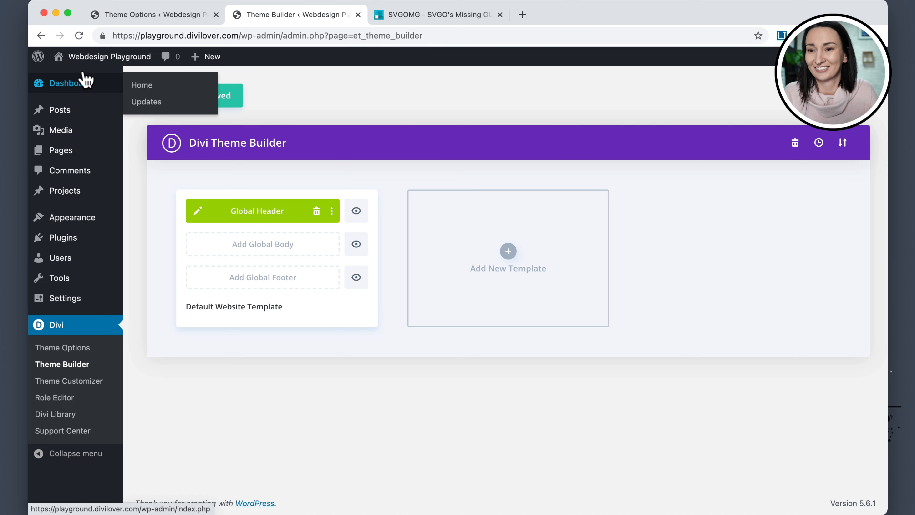
pyautogui.moveTo(56, 66)
pyautogui.rightClick(77, 78)
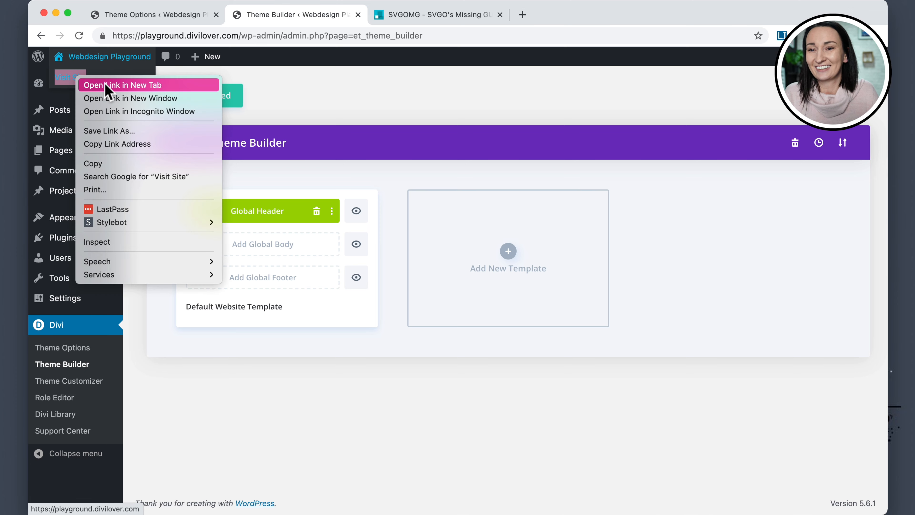
pyautogui.click(105, 85)
pyautogui.click(416, 24)
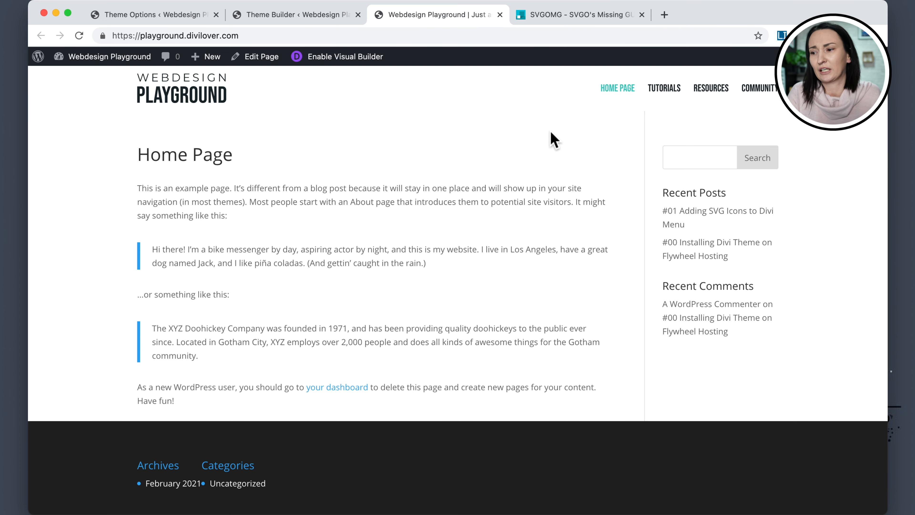
# Inspect the Home Page menu item and select its SVG element in the developer tools.
pyautogui.rightClick(540, 138)
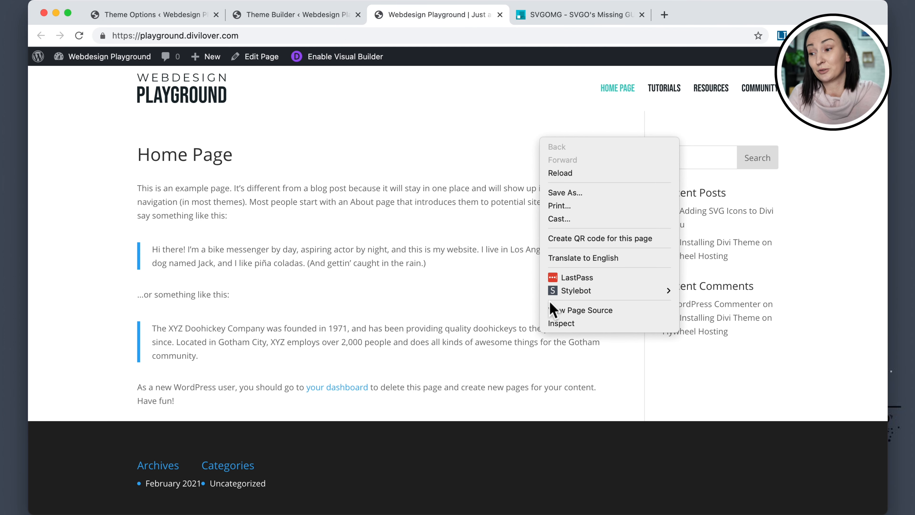
pyautogui.click(447, 168)
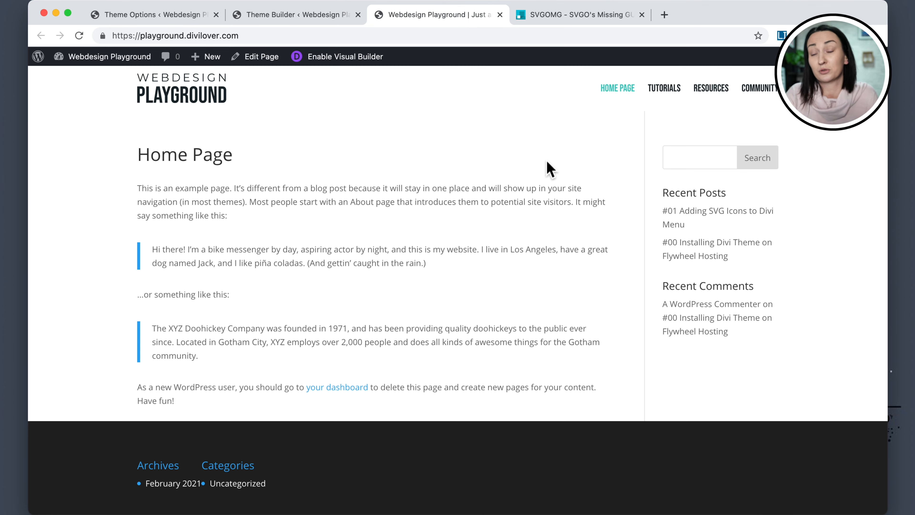
pyautogui.rightClick(558, 160)
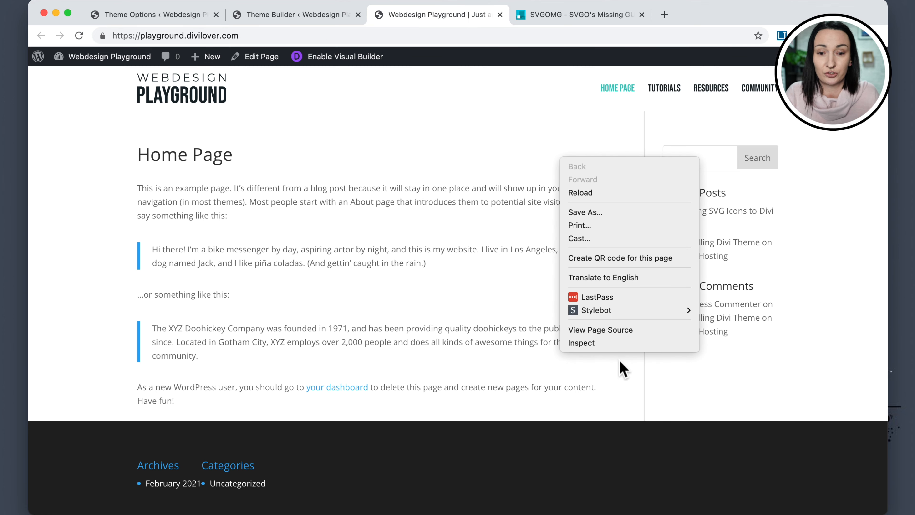
pyautogui.click(594, 343)
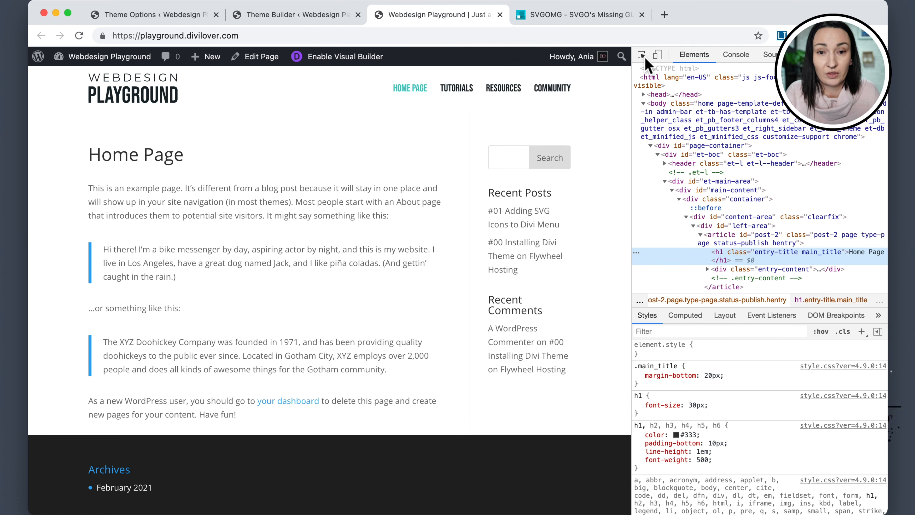
pyautogui.click(642, 55)
pyautogui.click(413, 96)
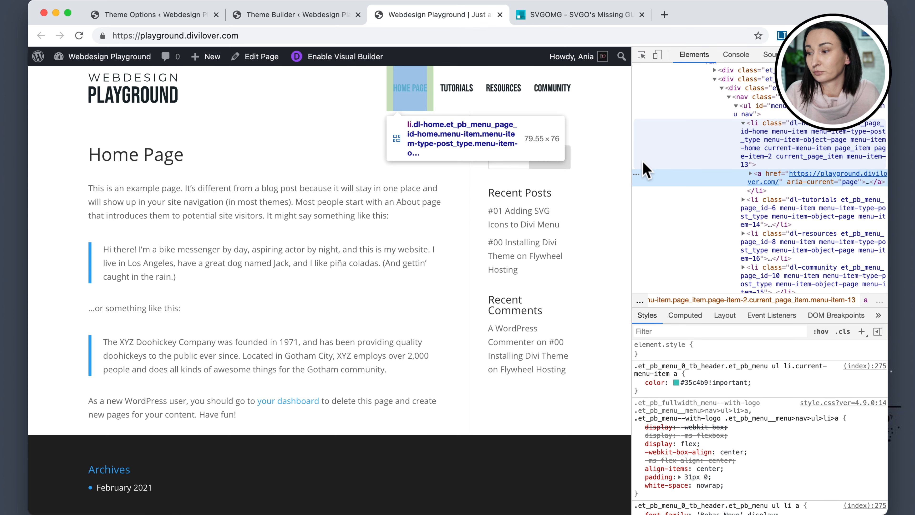
pyautogui.click(750, 174)
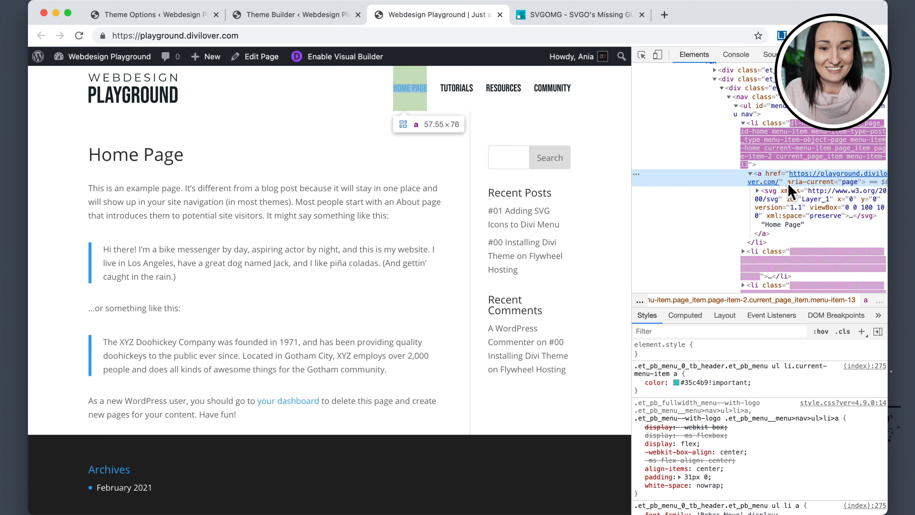
pyautogui.click(772, 199)
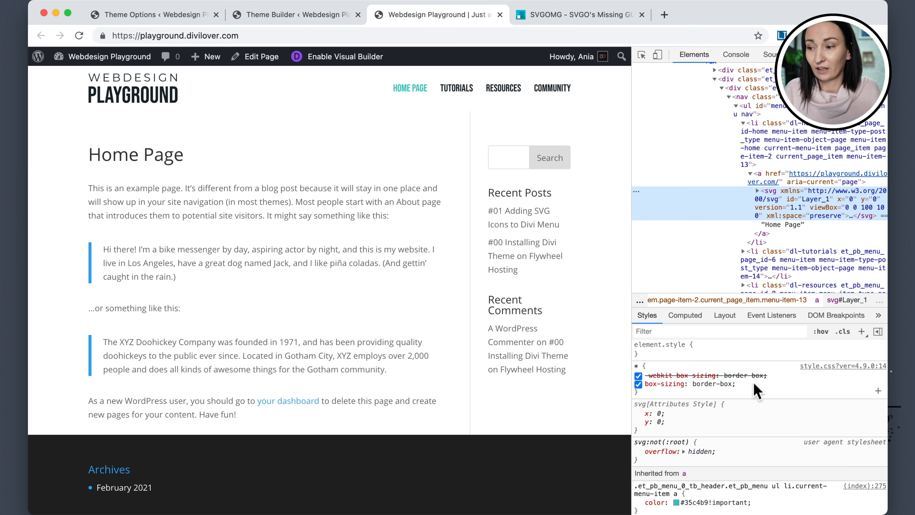
# Add a new style rule in the inspector with the selector .dl-menu svg.
pyautogui.click(862, 331)
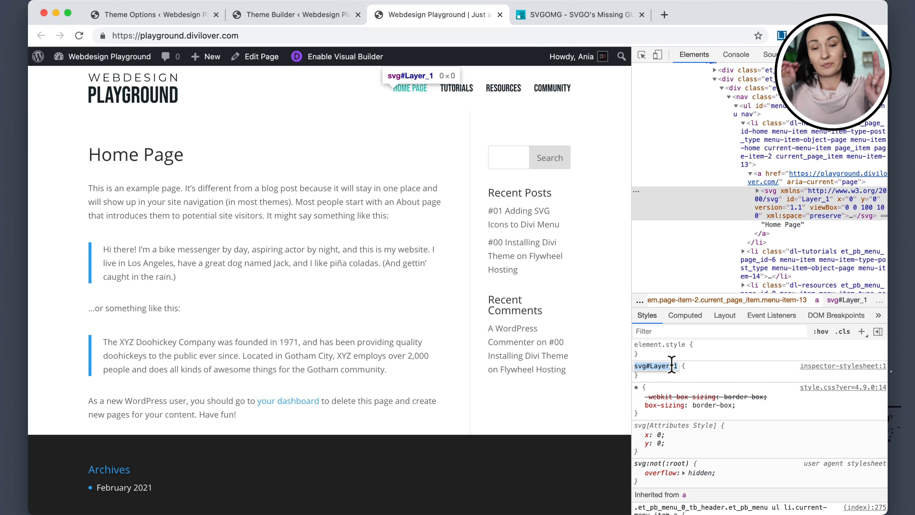
pyautogui.write('.dl-menu')
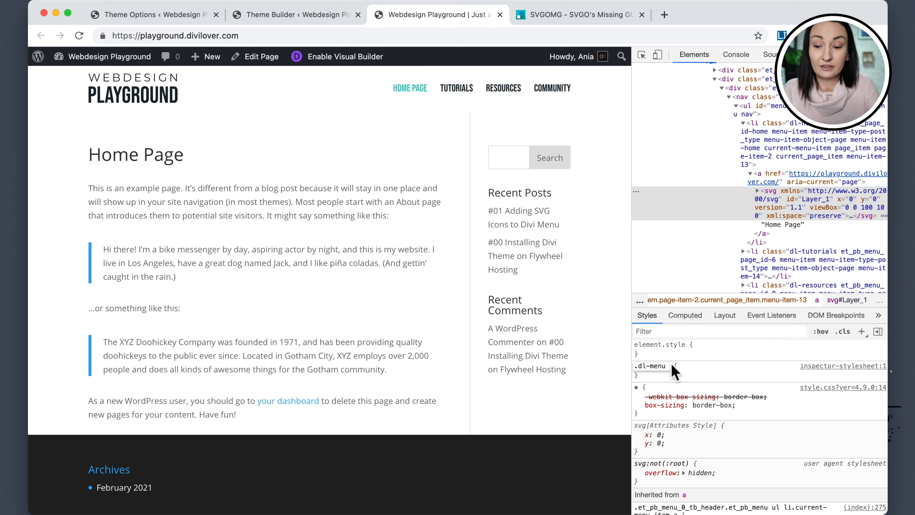
pyautogui.write(' svg')
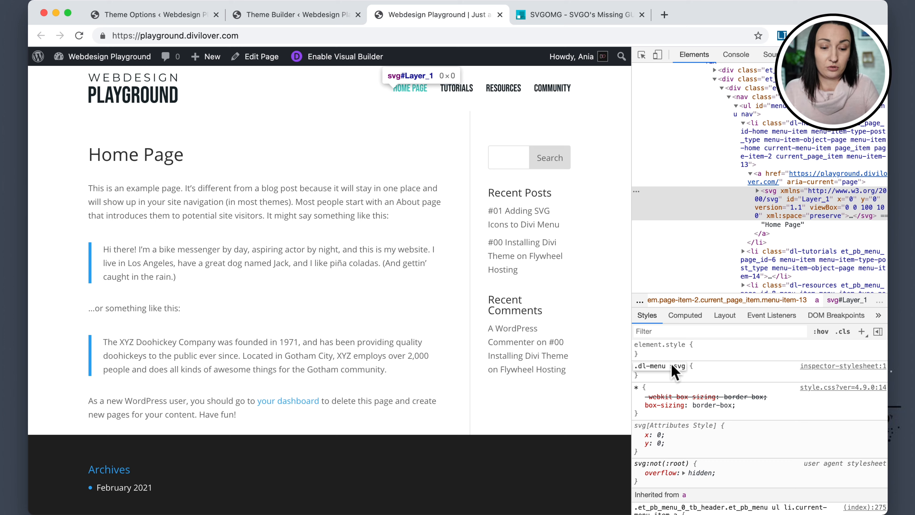
# Give the .dl-menu svg rule a height of 45px, adjusting the value until the menu icons fit.
pyautogui.press('BackSpace')
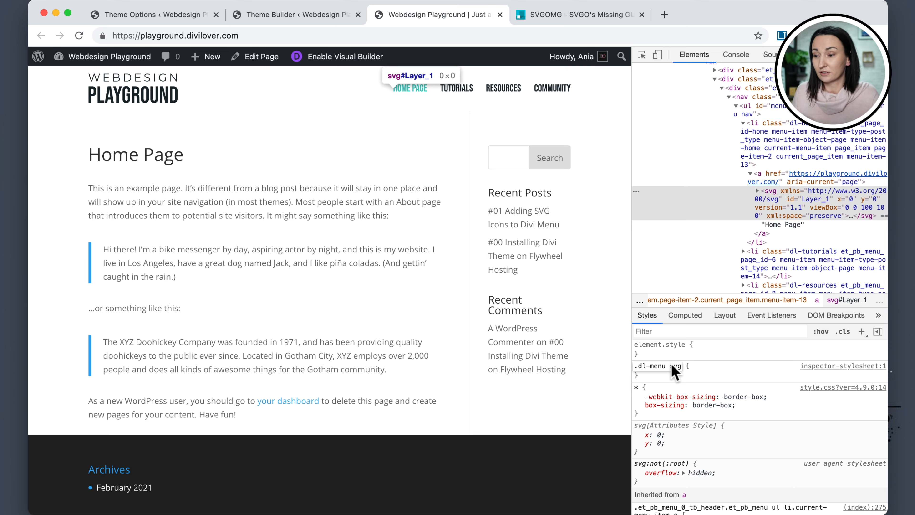
pyautogui.click(700, 375)
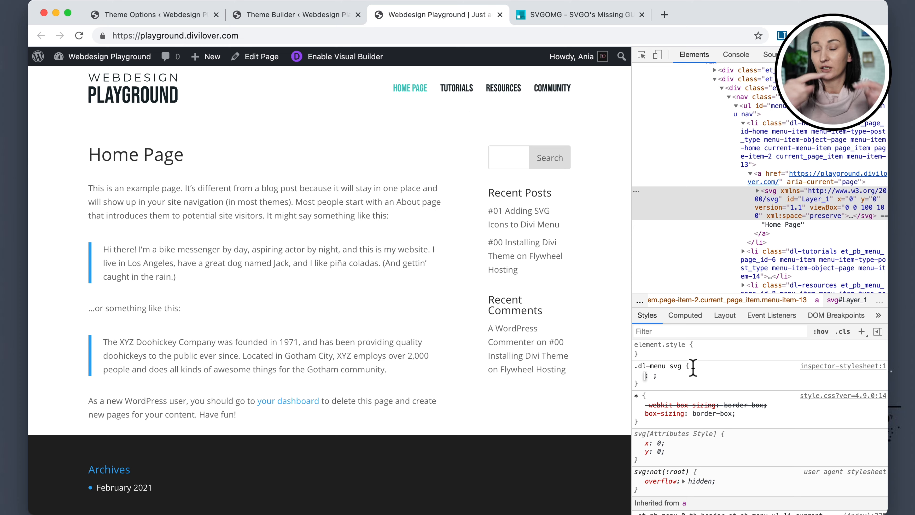
pyautogui.write('height')
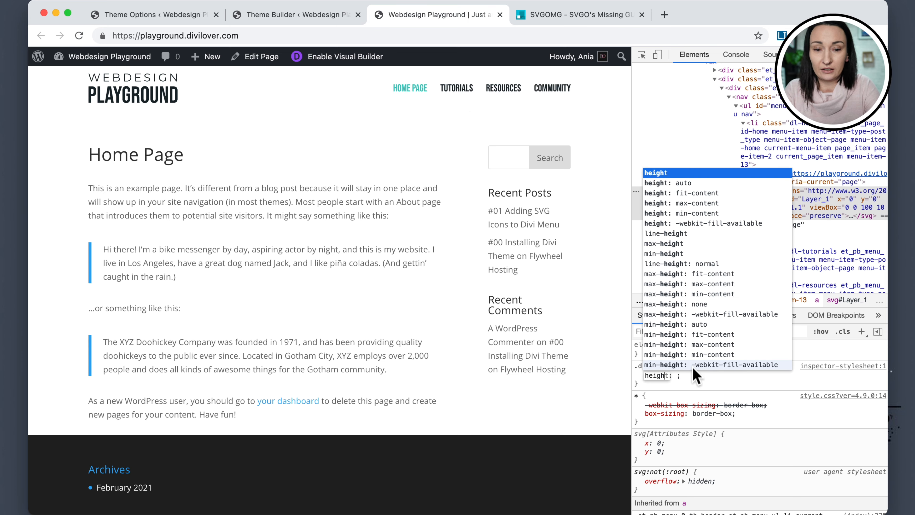
pyautogui.press('Tab')
pyautogui.write('60px')
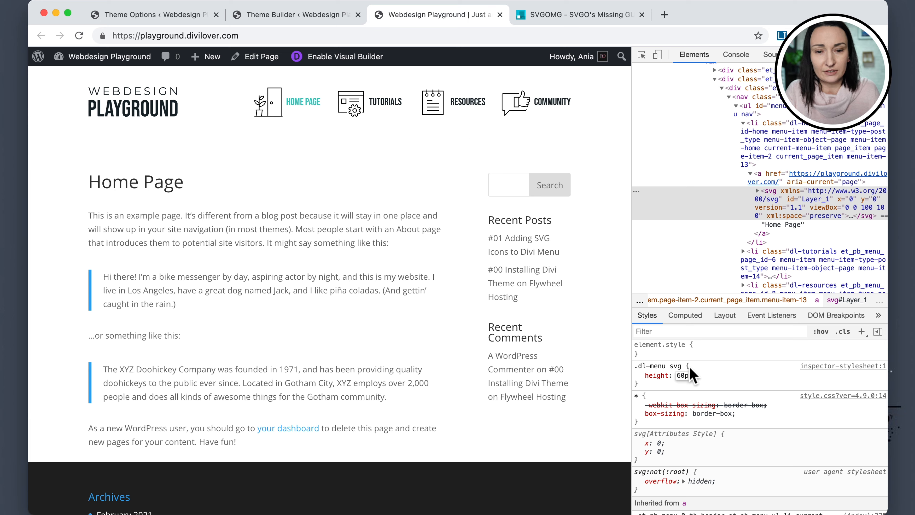
pyautogui.click(680, 376)
pyautogui.press('BackSpace')
pyautogui.write('5')
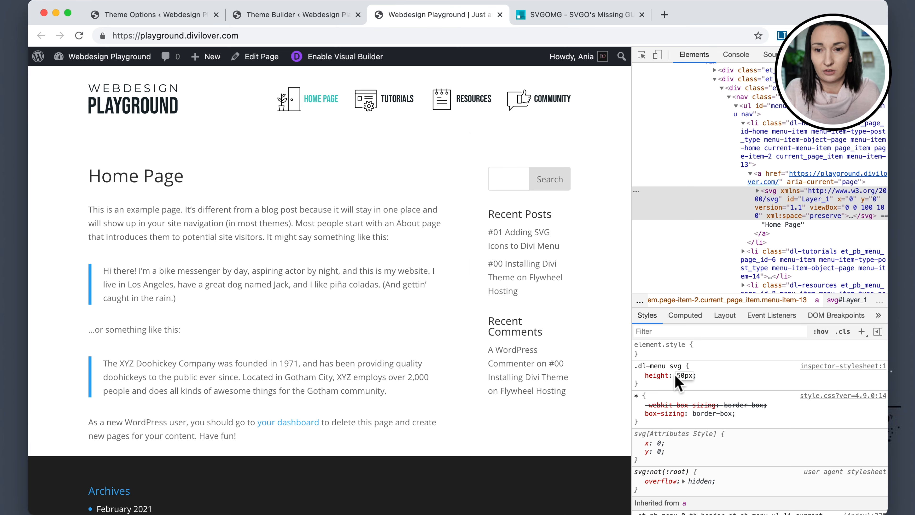
pyautogui.moveTo(685, 375); pyautogui.dragTo(668, 375)
pyautogui.write('45')
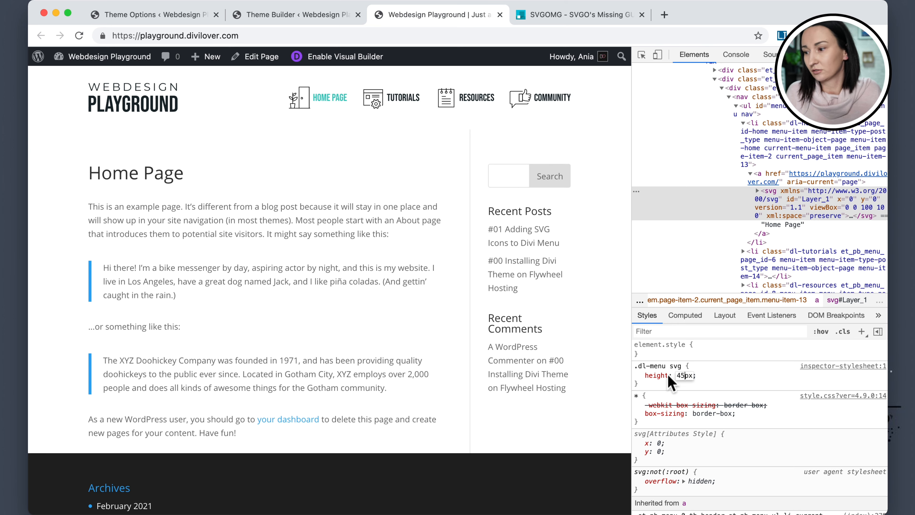
pyautogui.click(707, 377)
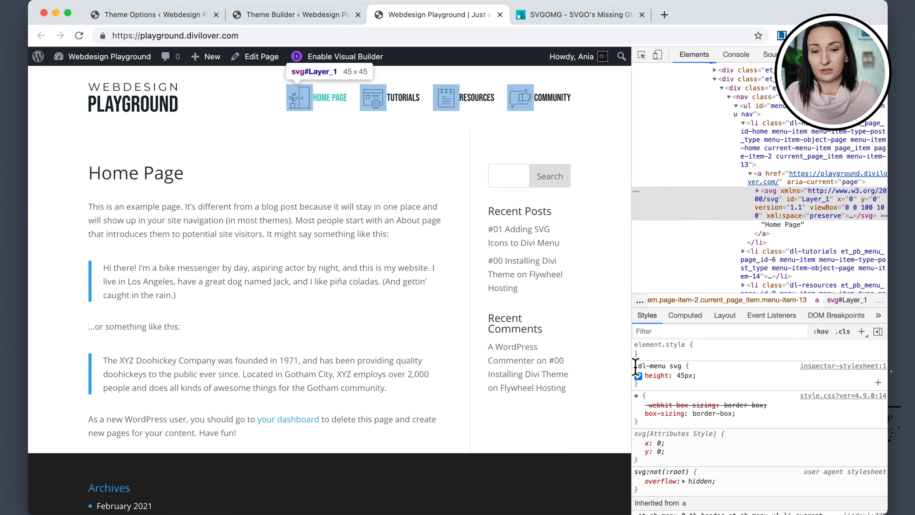
# Copy the .dl-menu svg rule and replace the Divi Theme Options Custom CSS contents with it.
pyautogui.moveTo(635, 365); pyautogui.dragTo(656, 388)
pyautogui.press('super+c')
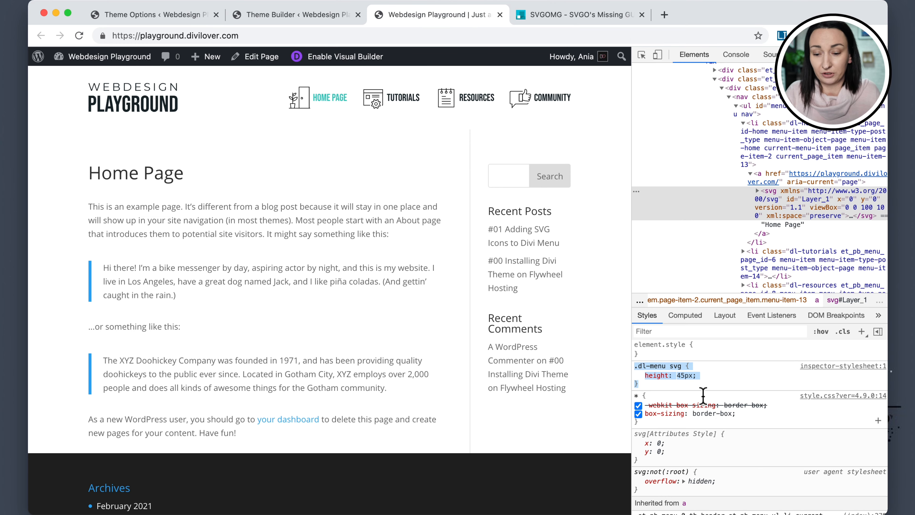
pyautogui.click(170, 15)
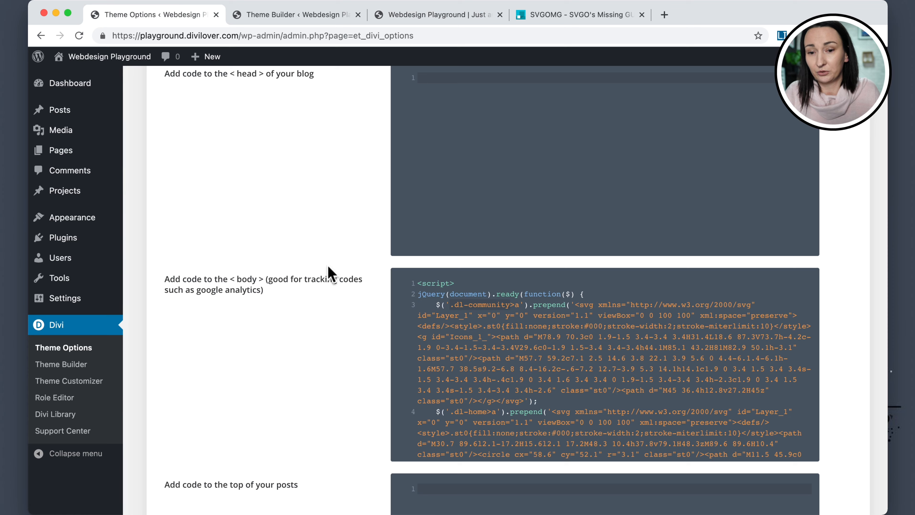
pyautogui.scroll(10, 327, 289)
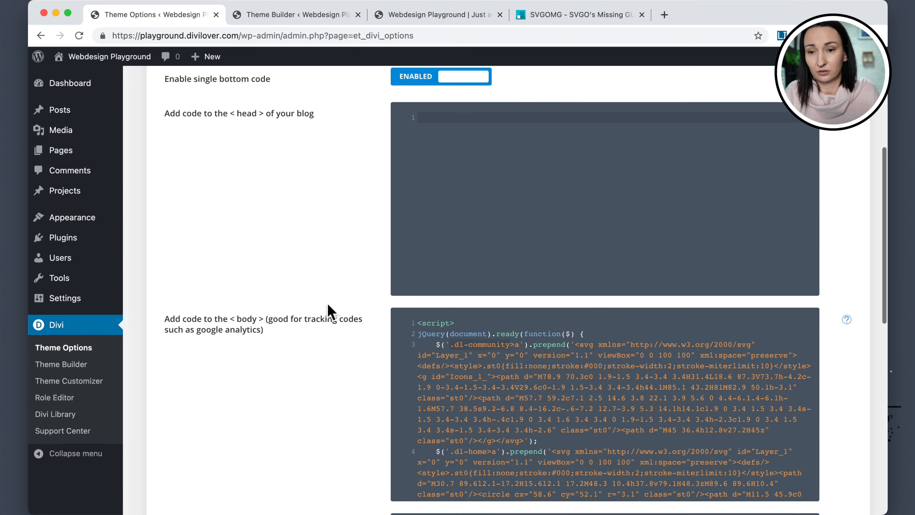
pyautogui.click(179, 172)
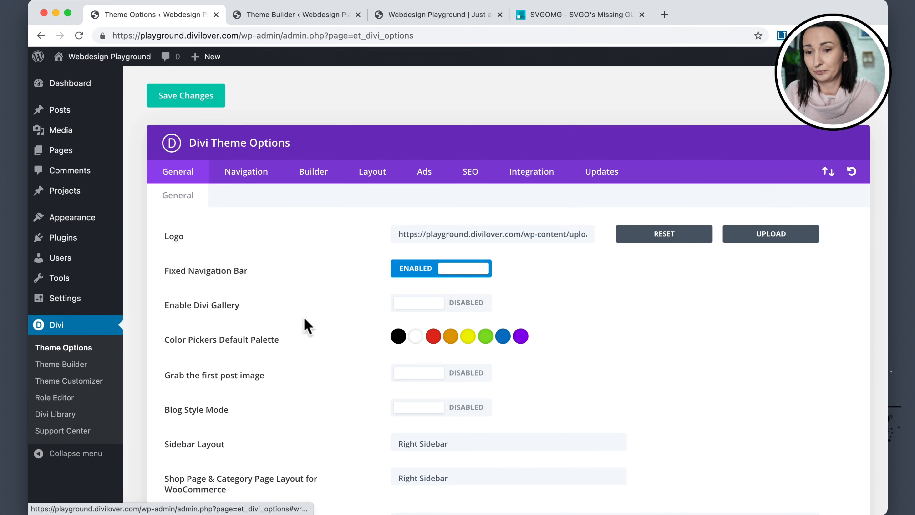
pyautogui.scroll(-10, 303, 317)
pyautogui.scroll(-5, 303, 317)
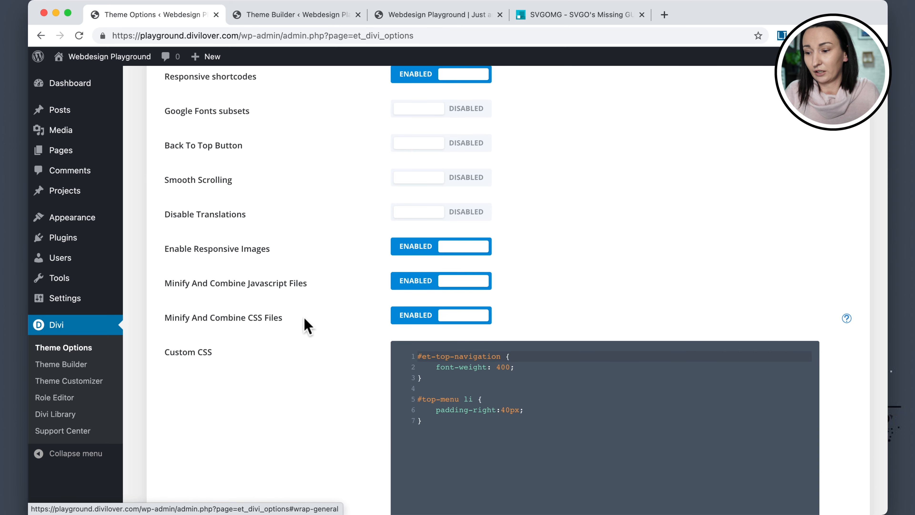
pyautogui.click(474, 435)
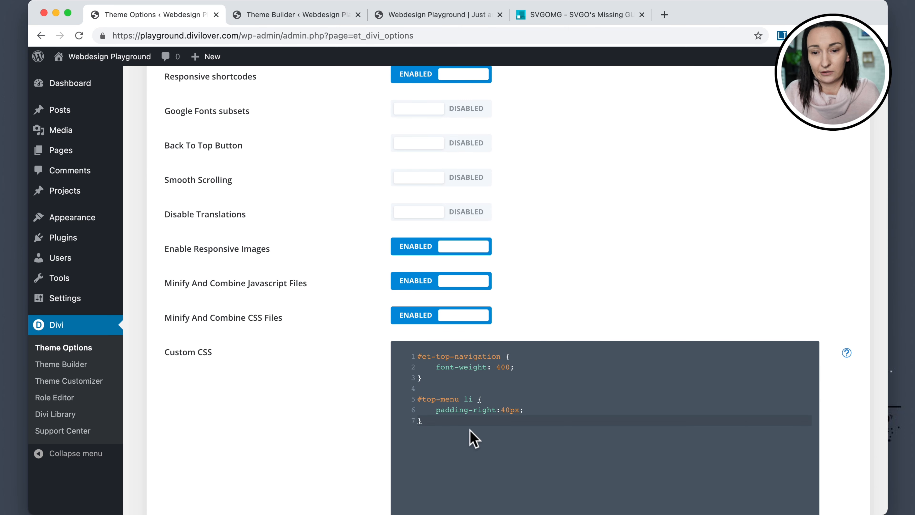
pyautogui.scroll(-1, 473, 438)
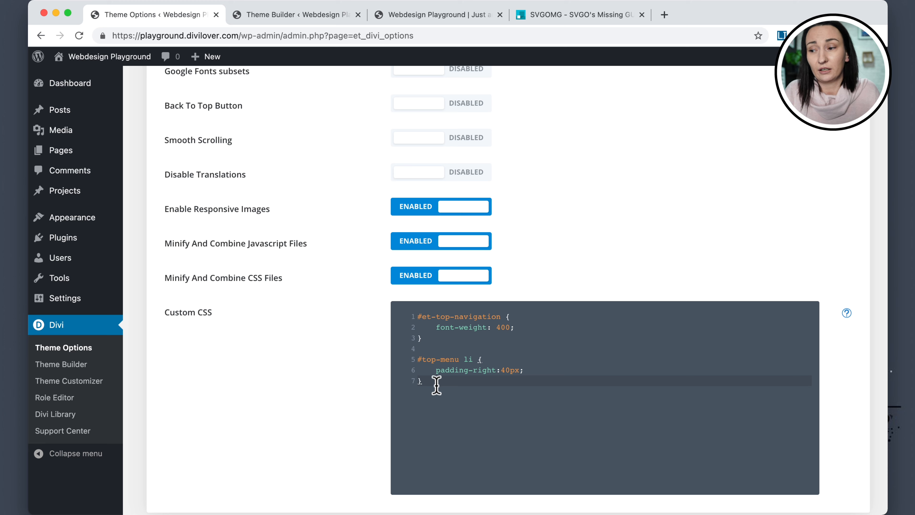
pyautogui.click(430, 380)
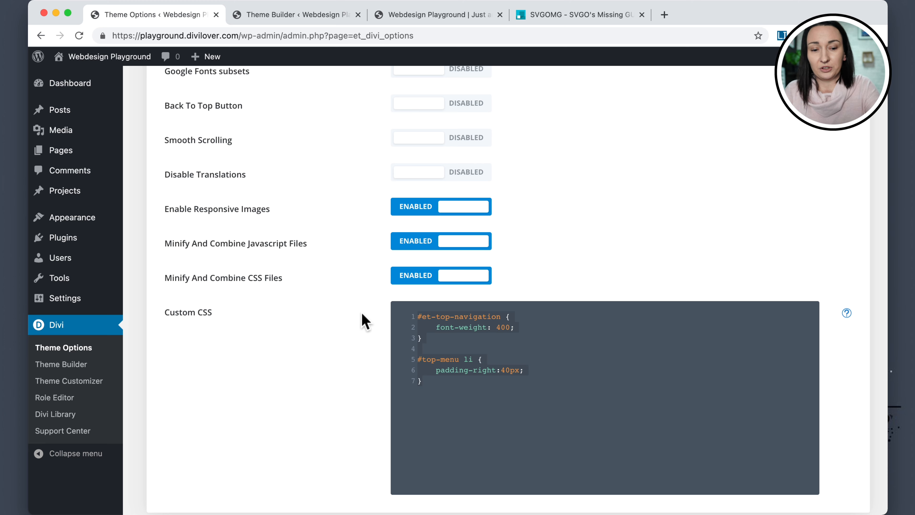
pyautogui.press('super+a')
pyautogui.press('BackSpace')
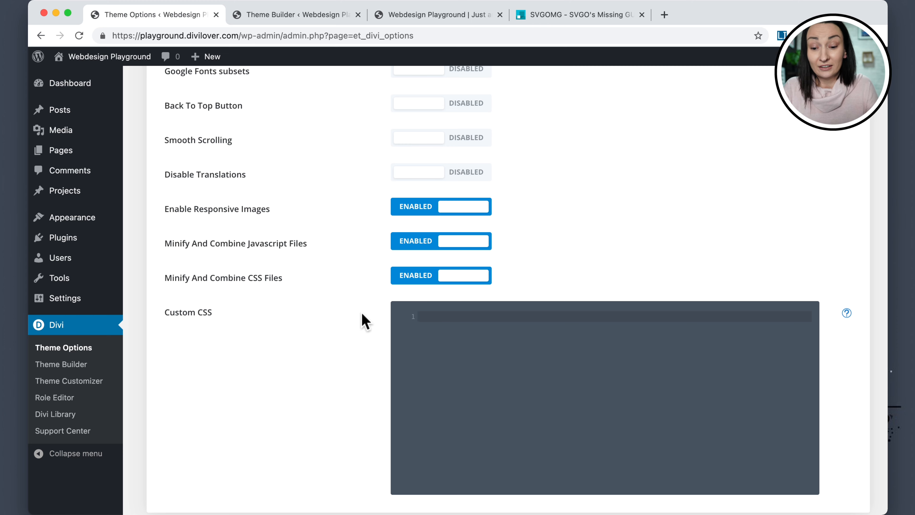
pyautogui.press('super+v')
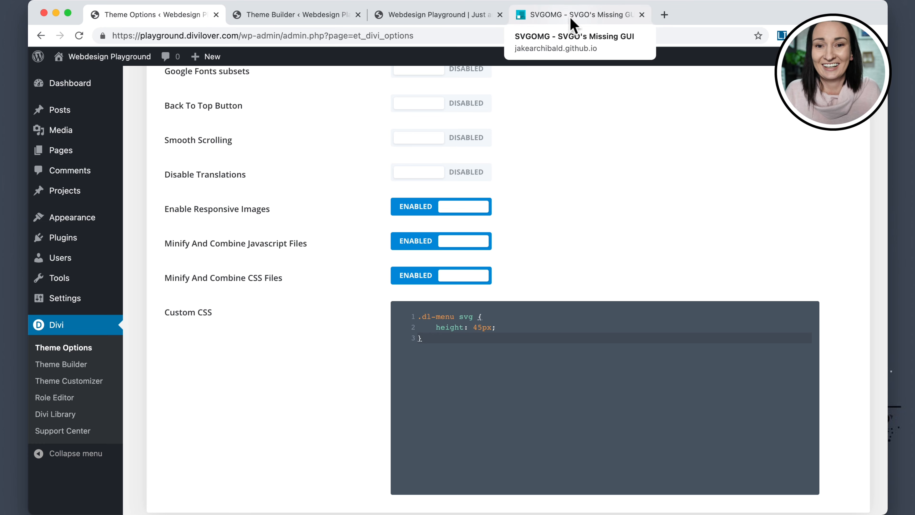
# On the front end, inspect the Home Page menu link and add a new style rule with selector .dl-menu a.
pyautogui.click(426, 18)
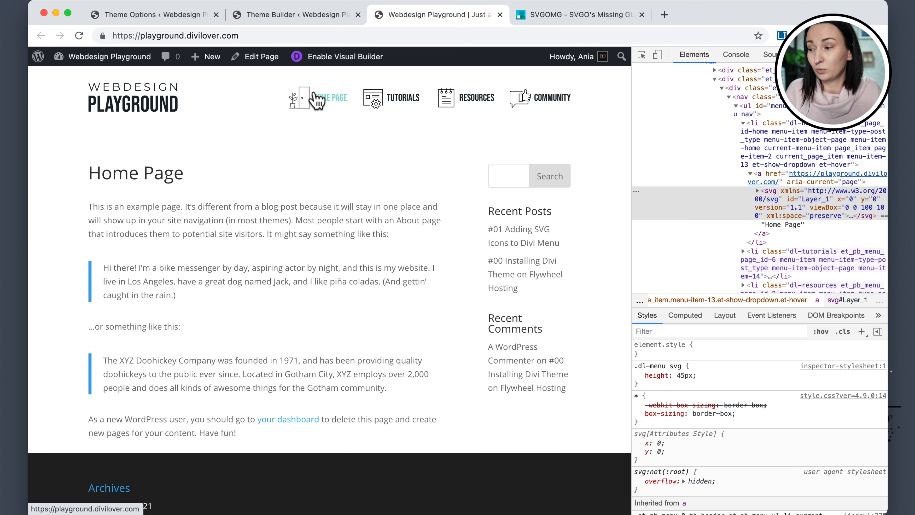
pyautogui.click(640, 56)
pyautogui.click(332, 119)
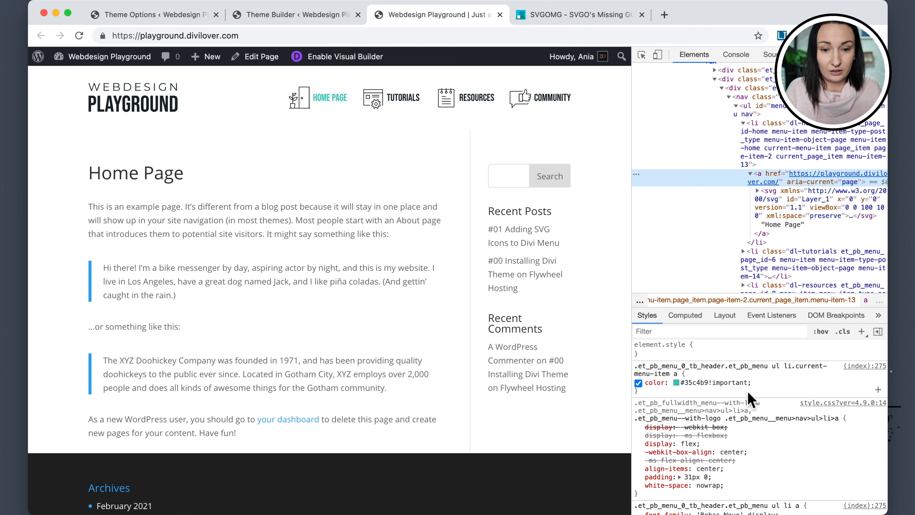
pyautogui.click(861, 331)
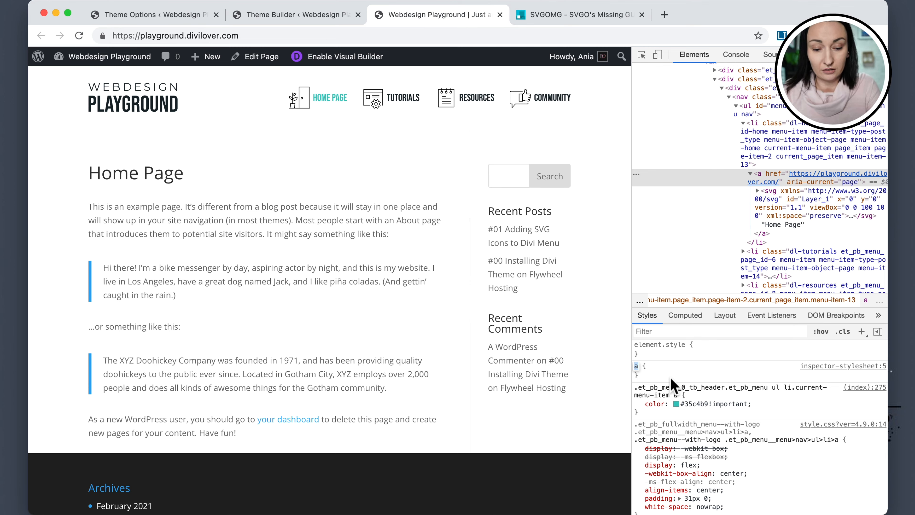
pyautogui.write('.dl-menu')
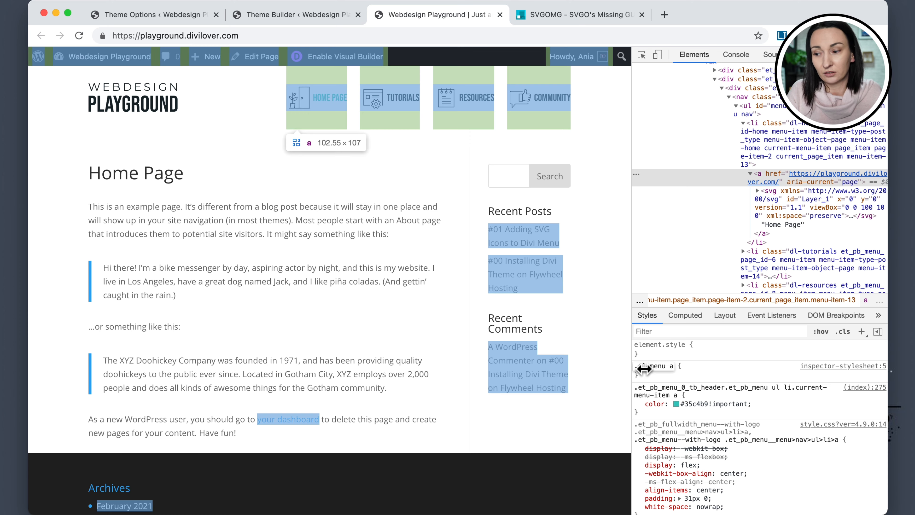
pyautogui.click(693, 371)
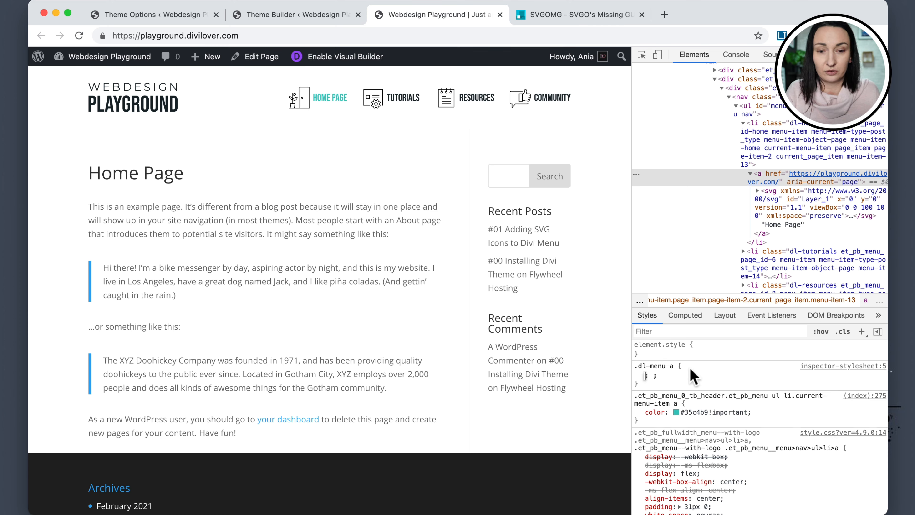
# Add display: flex to the .dl-menu a rule.
pyautogui.write('display')
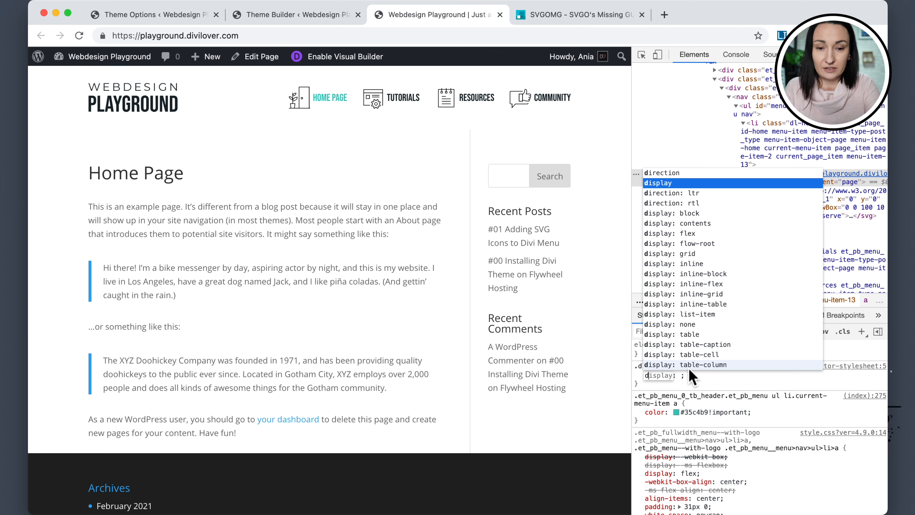
pyautogui.press('Down')
pyautogui.press('Down')
pyautogui.press('Down')
pyautogui.press('Down')
pyautogui.press('Down')
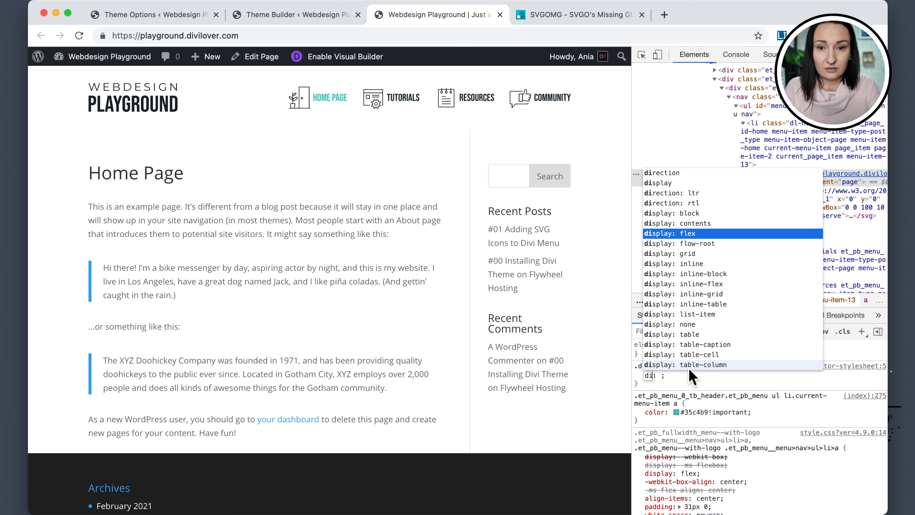
pyautogui.press('Return')
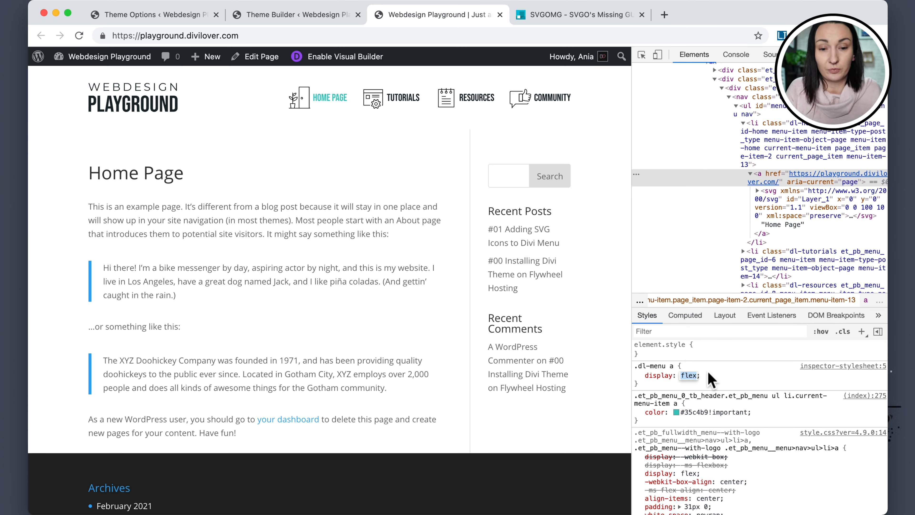
# Add flex-direction: column to the .dl-menu a rule so icons stack above the labels.
pyautogui.click(708, 376)
pyautogui.click(706, 375)
pyautogui.write('fle')
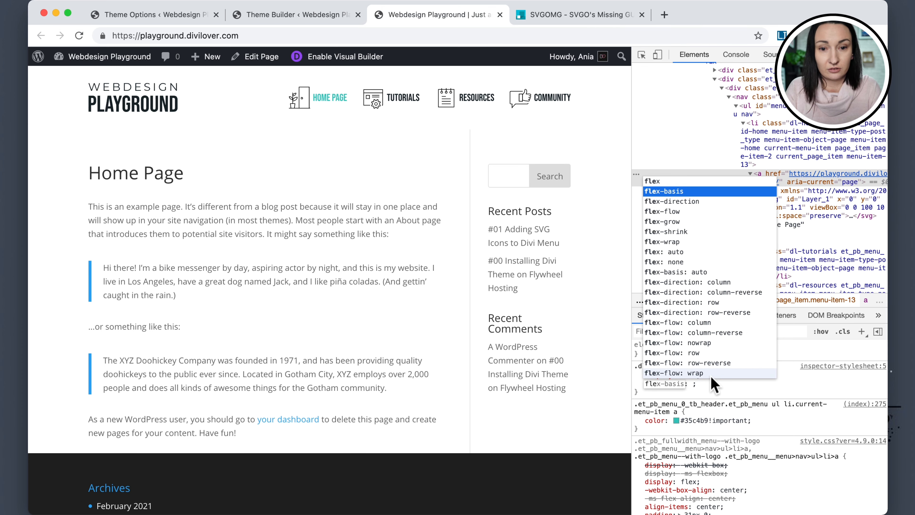
pyautogui.press('Down')
pyautogui.press('Return')
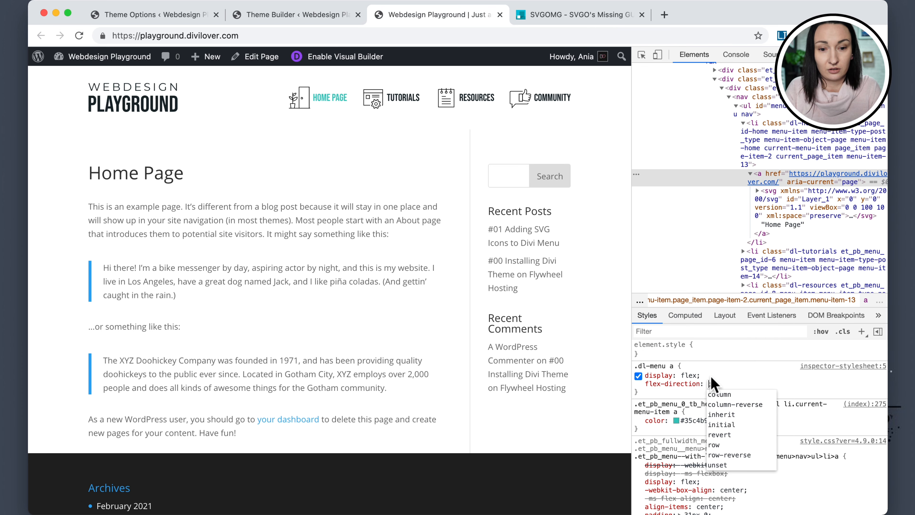
pyautogui.press('Down')
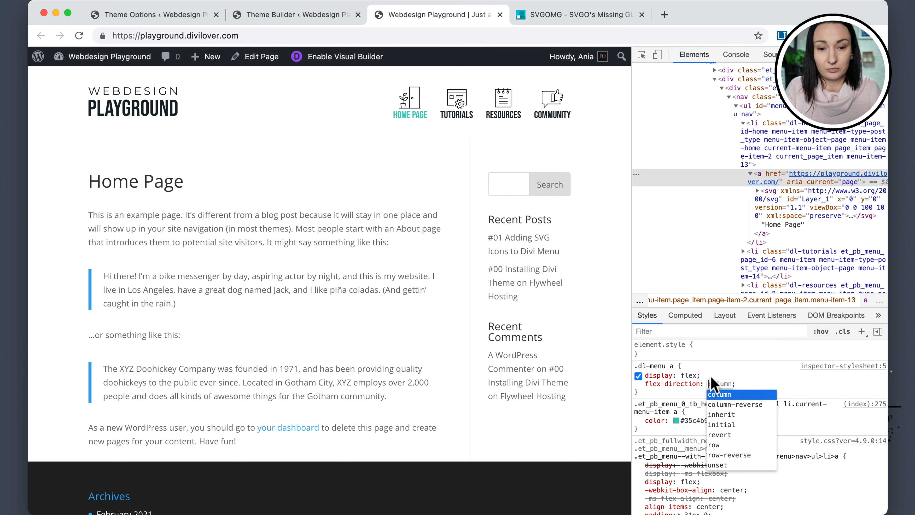
pyautogui.click(741, 373)
pyautogui.click(717, 378)
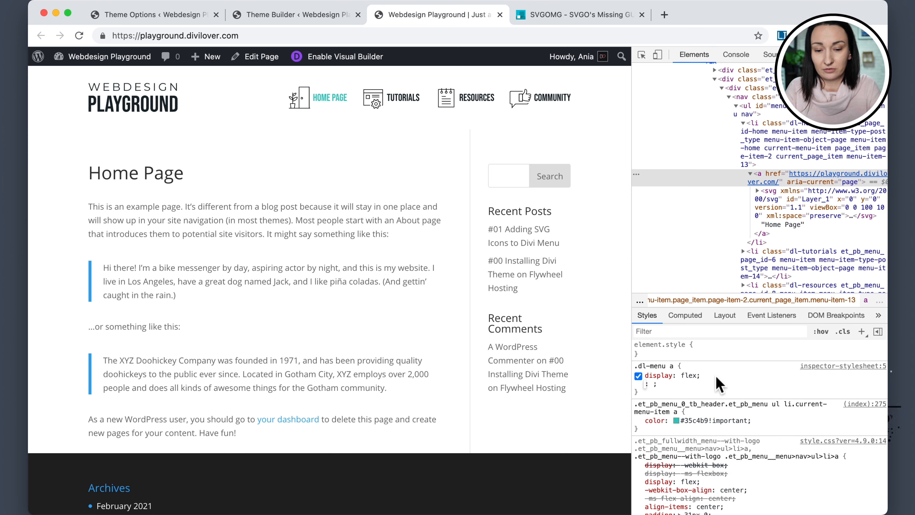
pyautogui.write('flex-direction')
pyautogui.press('Return')
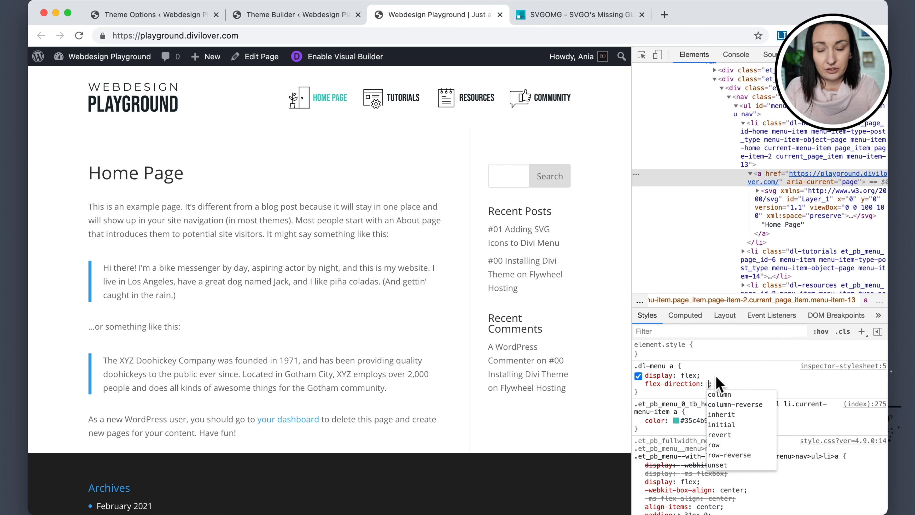
pyautogui.write('co')
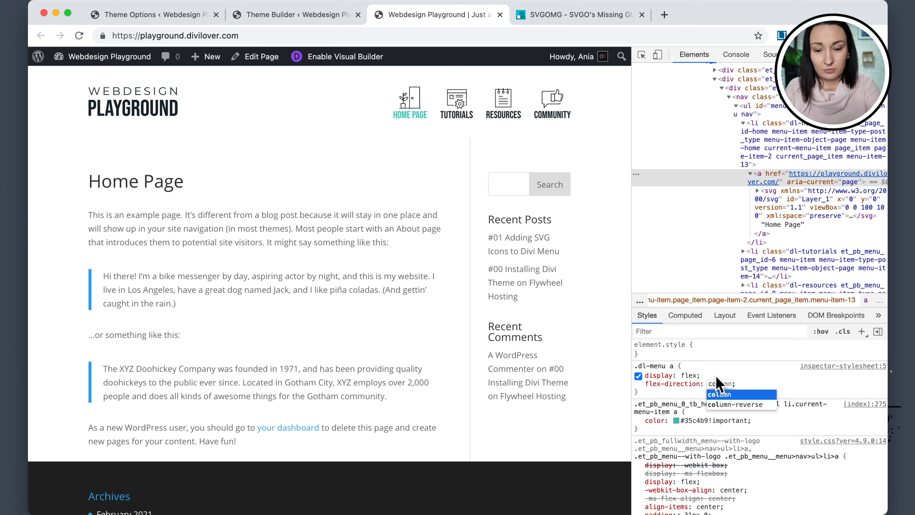
pyautogui.write('lumn')
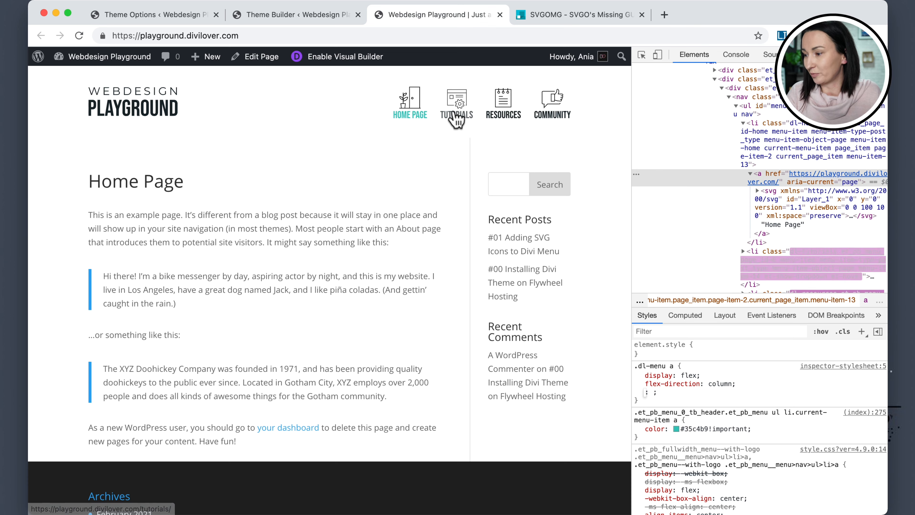
# Copy the complete .dl-menu a rule and switch back to the Theme Options tab.
pyautogui.click(697, 393)
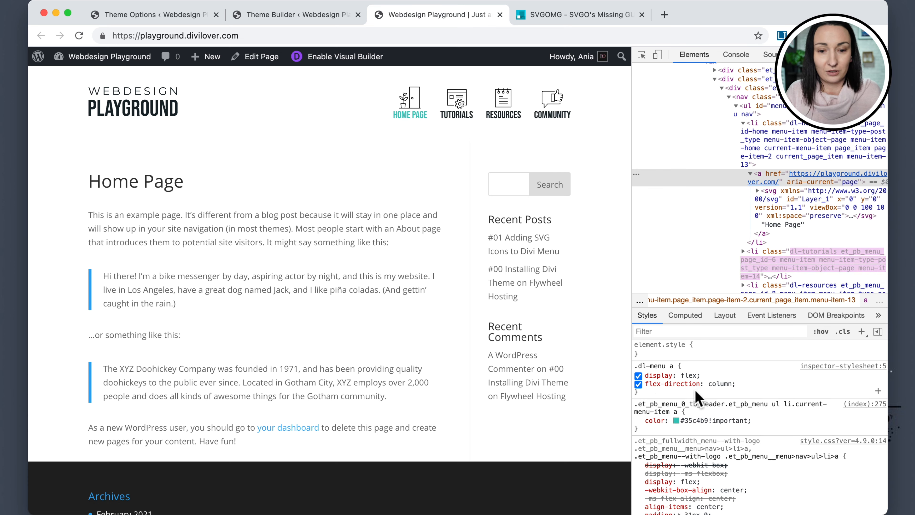
pyautogui.moveTo(636, 367); pyautogui.dragTo(638, 394)
pyautogui.press('super+c')
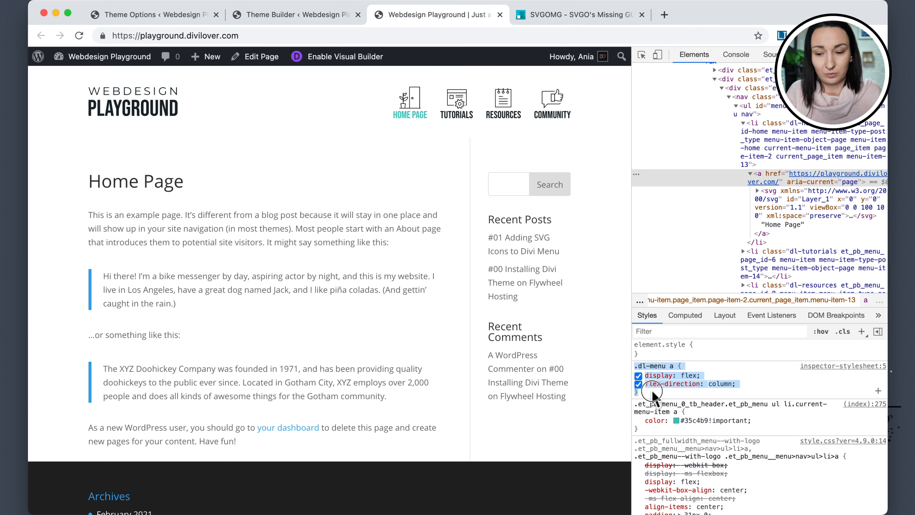
pyautogui.click(144, 14)
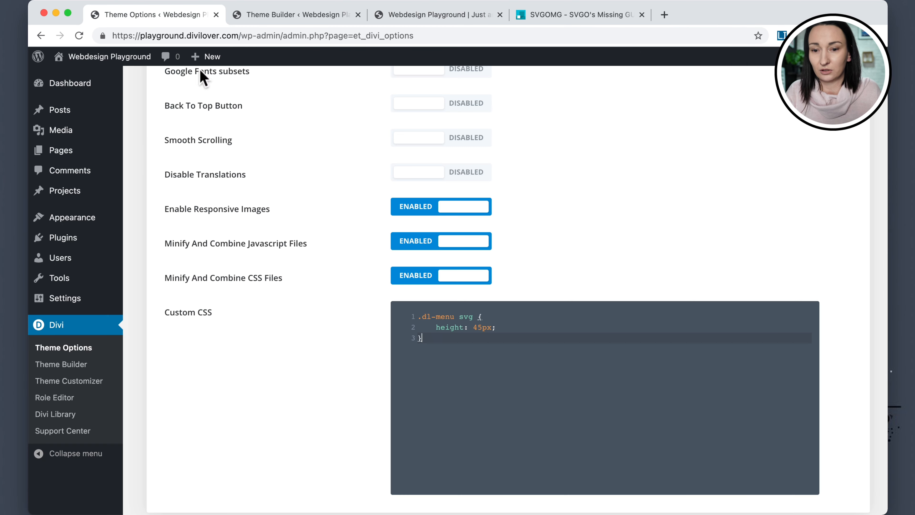
# Paste the copied .dl-menu a rule on a new line below the svg rule in the Custom CSS box.
pyautogui.click(431, 348)
pyautogui.press('Return')
pyautogui.press('Return')
pyautogui.press('super+v')
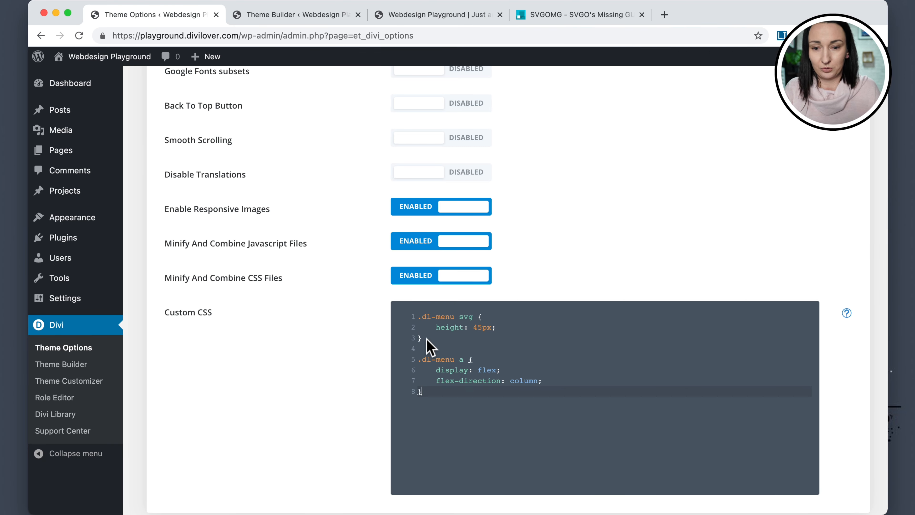
# Switch to the front-end tab, reopen the inspector, and inspect the Home Page menu list item.
pyautogui.click(424, 18)
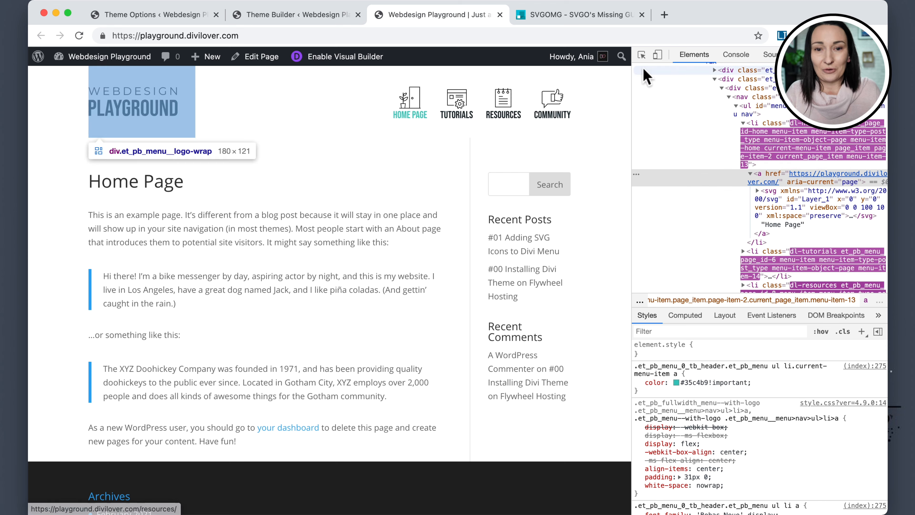
pyautogui.click(644, 57)
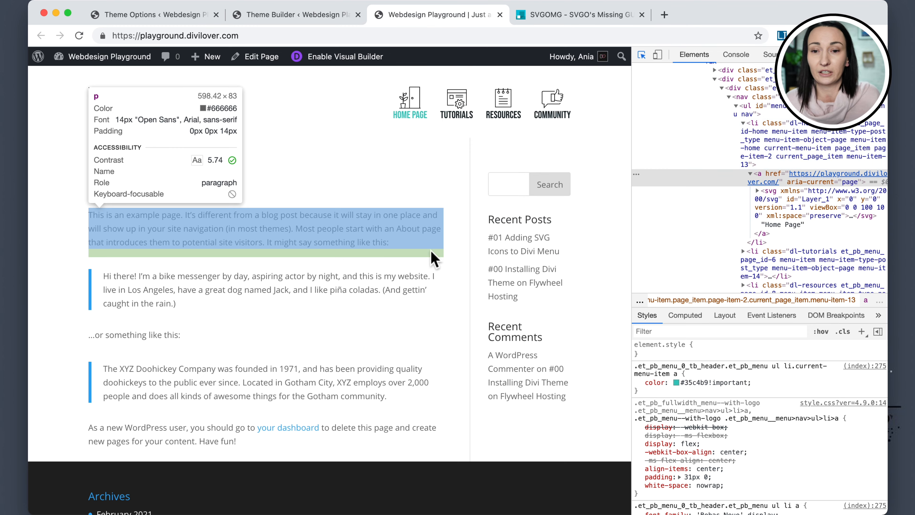
pyautogui.press('super+alt+i')
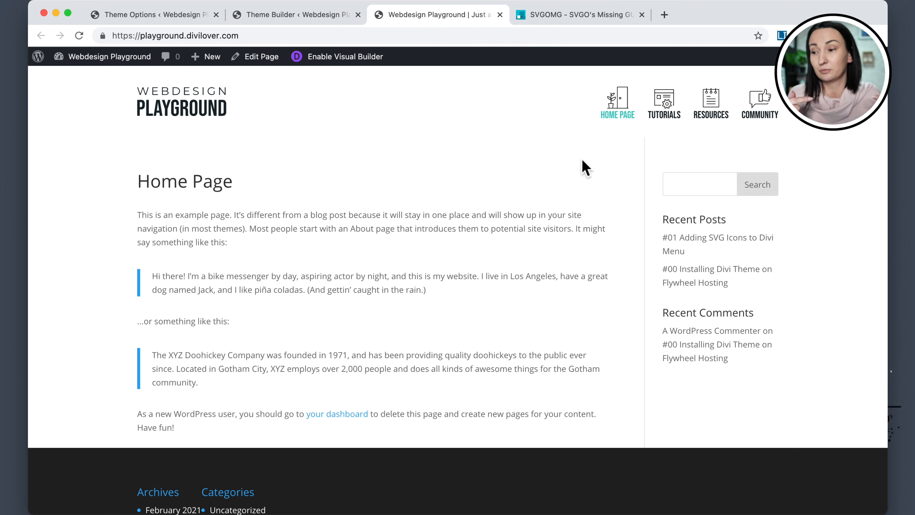
pyautogui.rightClick(585, 174)
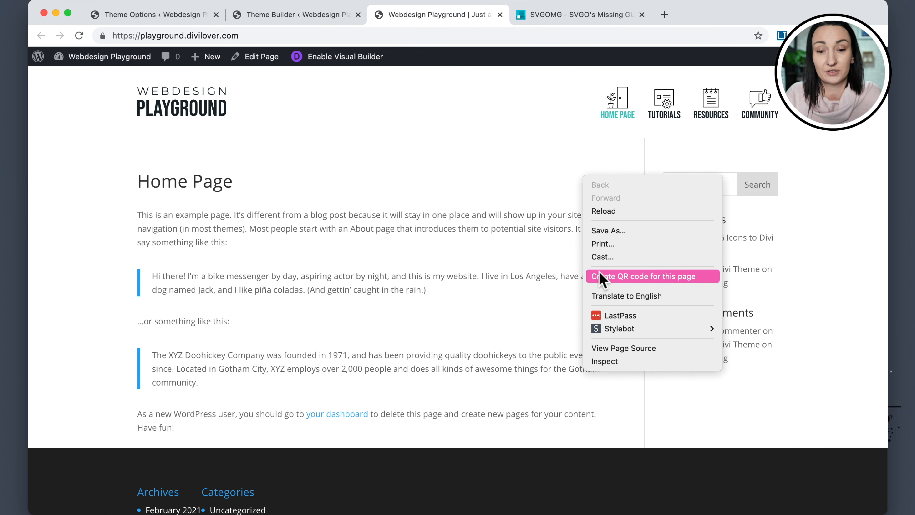
pyautogui.click(610, 361)
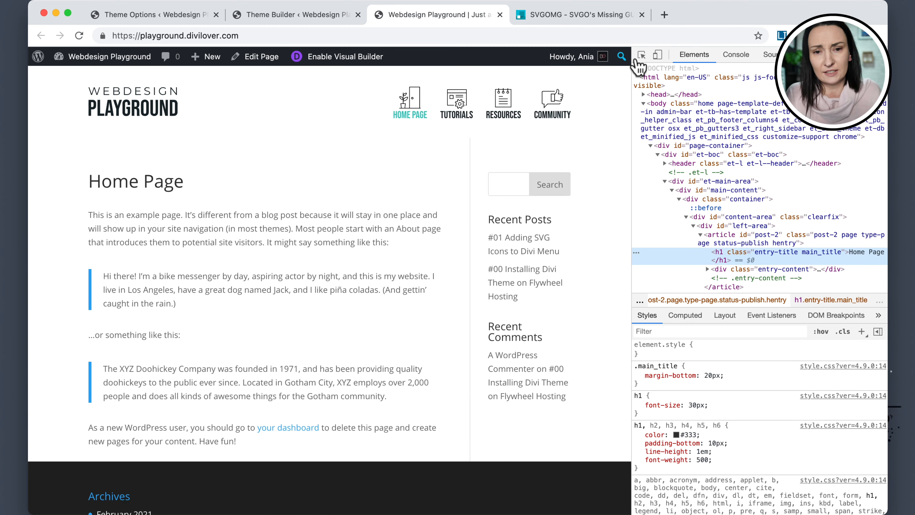
pyautogui.click(642, 56)
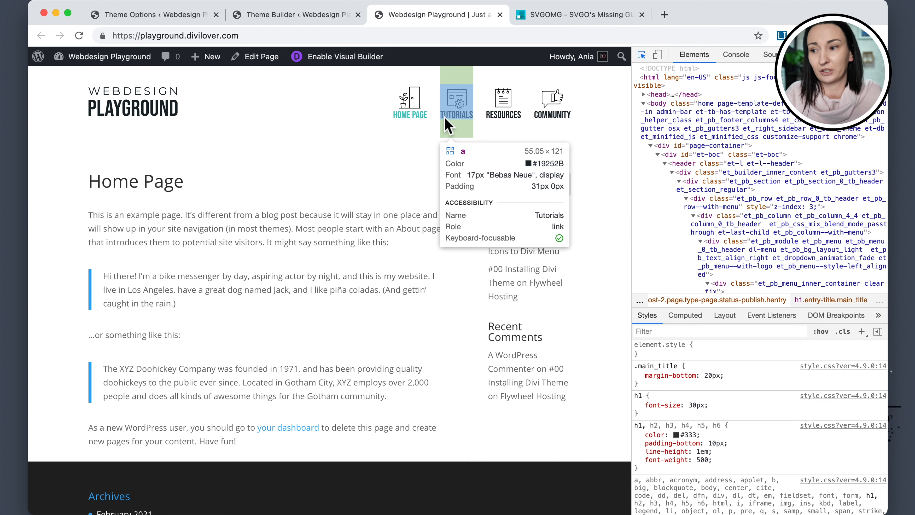
pyautogui.click(432, 121)
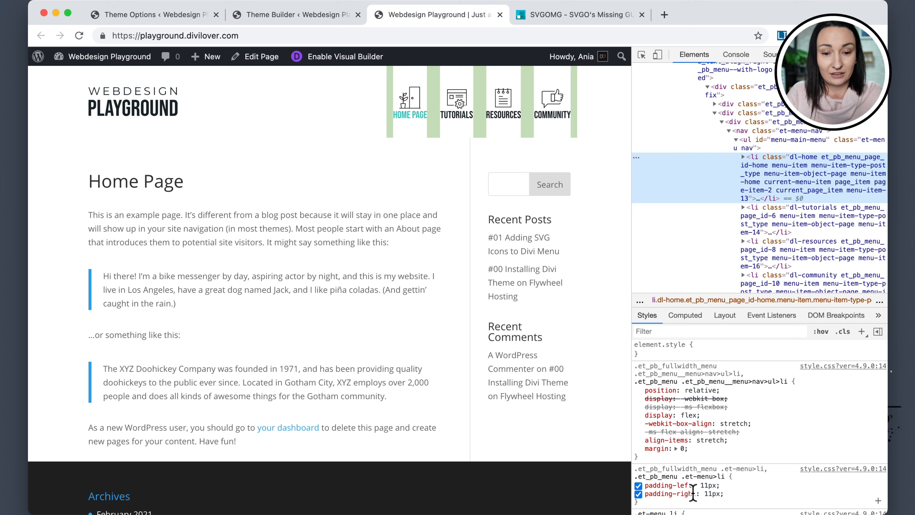
# Select the .et_pb_menu .et-menu>li selector of the theme's menu item padding rule.
pyautogui.moveTo(635, 477); pyautogui.dragTo(688, 485)
pyautogui.click(725, 479)
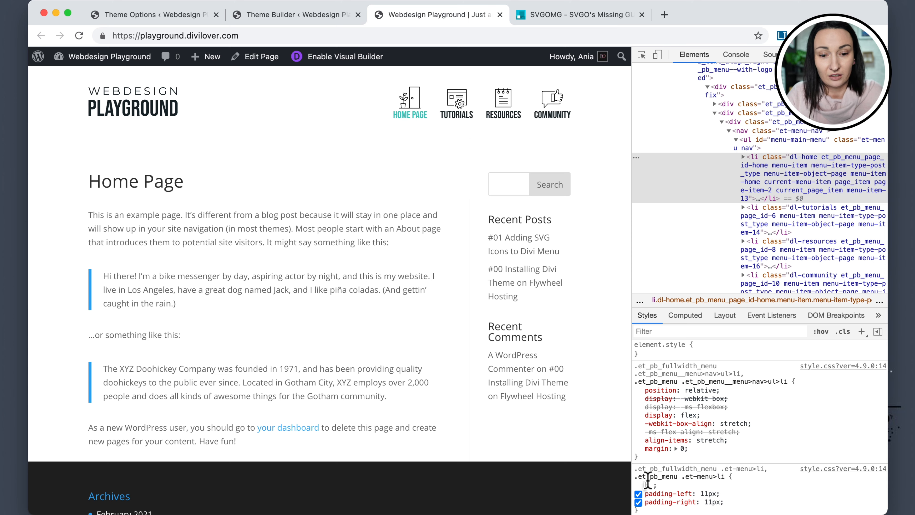
pyautogui.click(638, 478)
pyautogui.moveTo(638, 478); pyautogui.dragTo(725, 477)
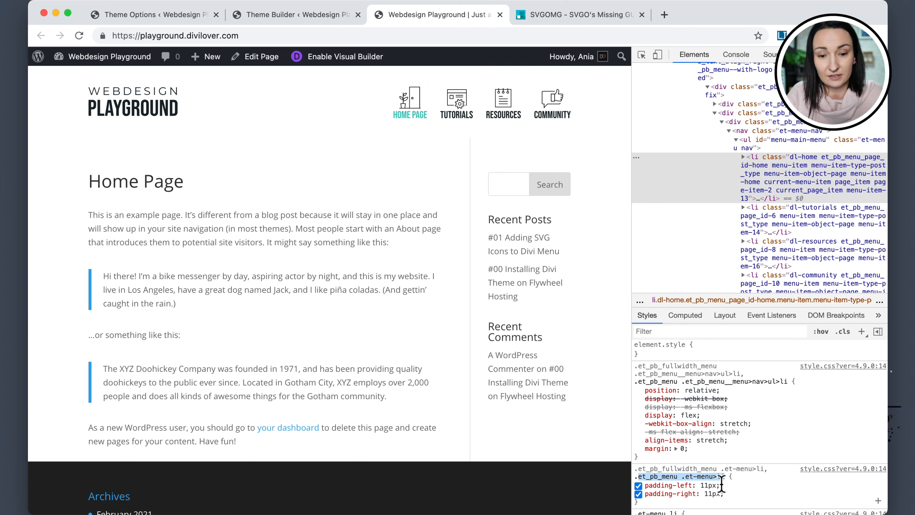
pyautogui.click(740, 470)
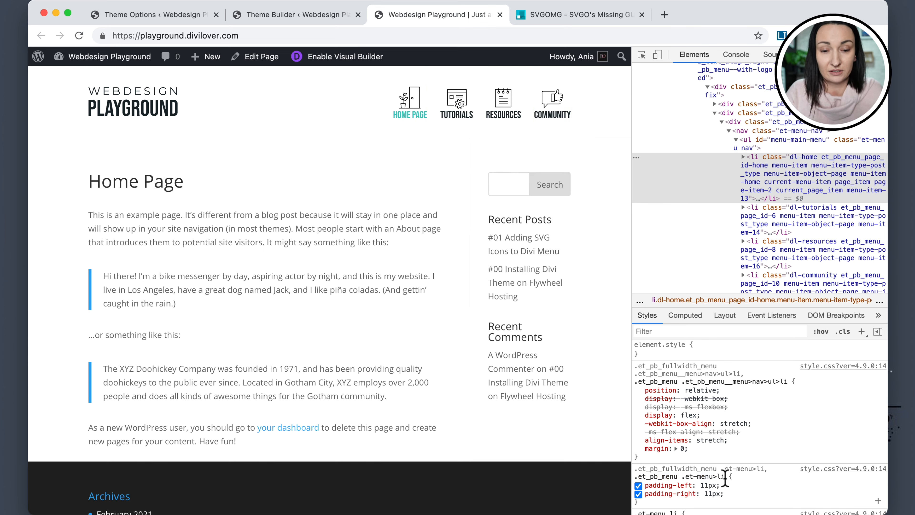
# Add a new style rule and set its selector to .dl-menu.et_pb_menu .et_menu li.
pyautogui.click(863, 332)
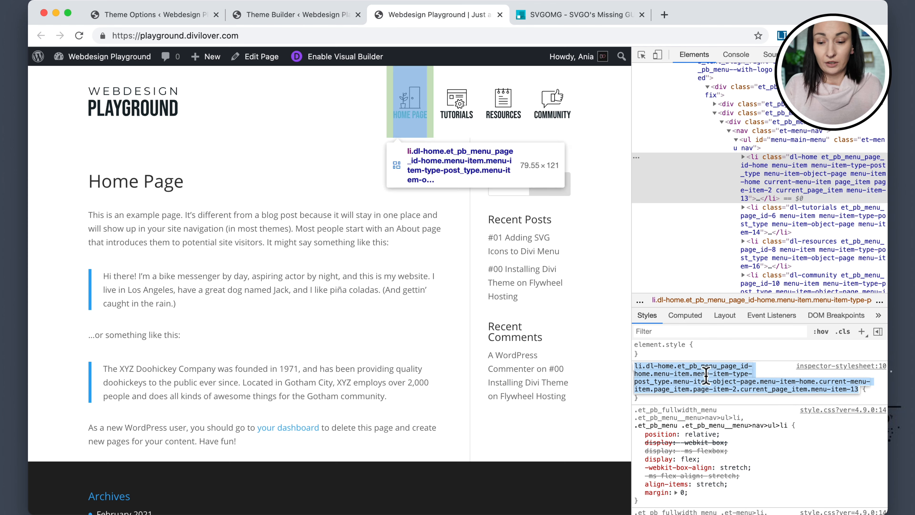
pyautogui.write('.')
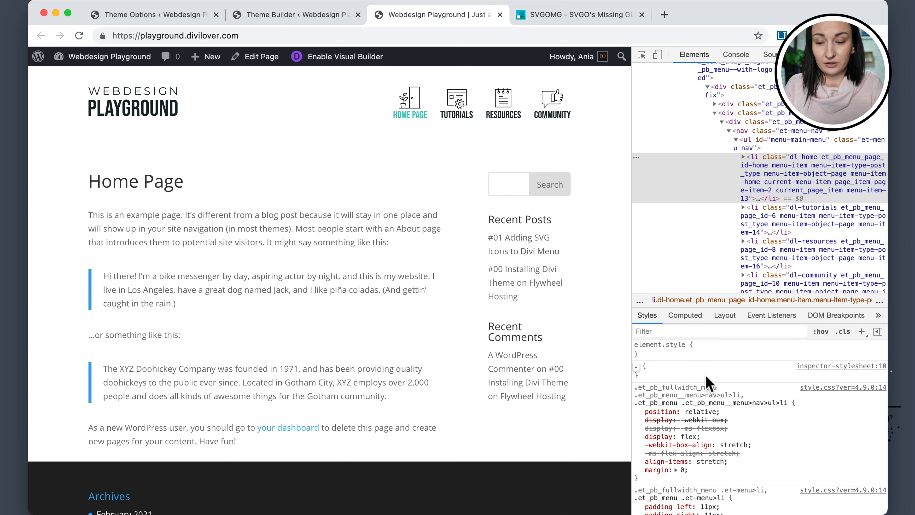
pyautogui.write('dl-menu')
pyautogui.press('super+v')
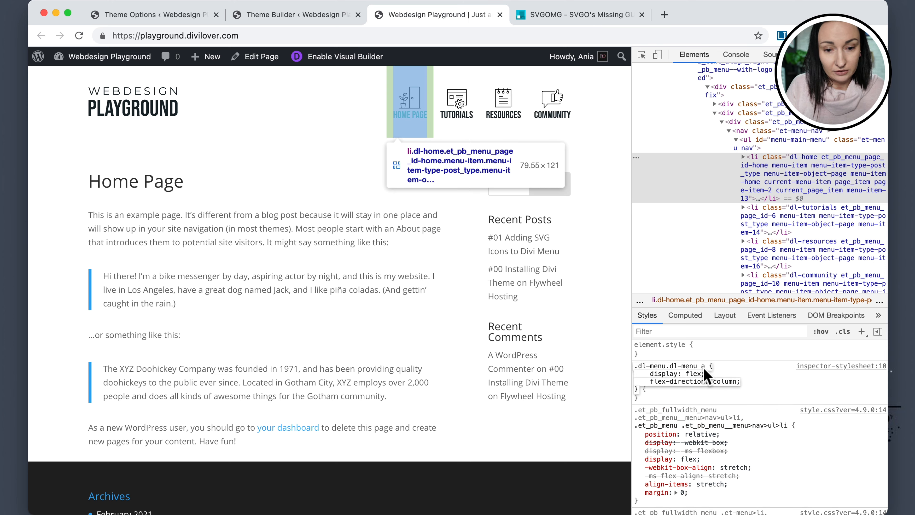
pyautogui.click(702, 366)
pyautogui.moveTo(673, 369); pyautogui.dragTo(759, 393)
pyautogui.press('BackSpace')
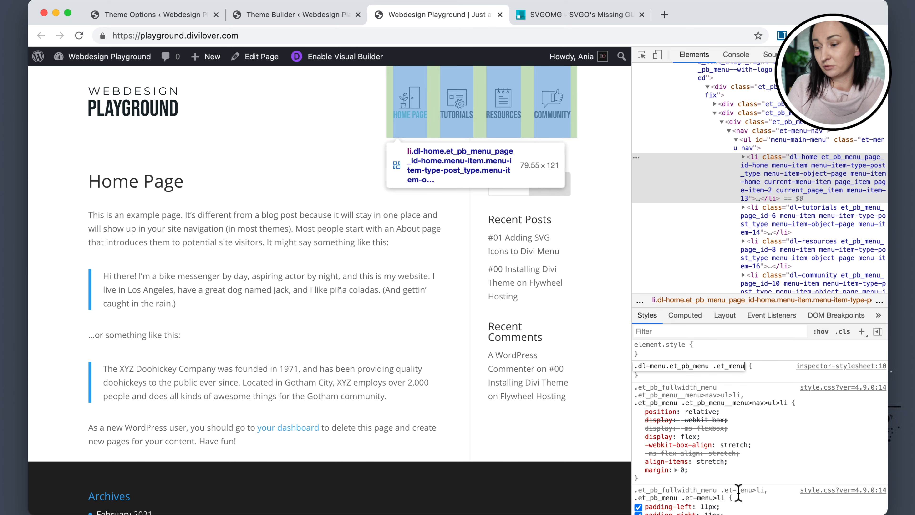
pyautogui.write('li')
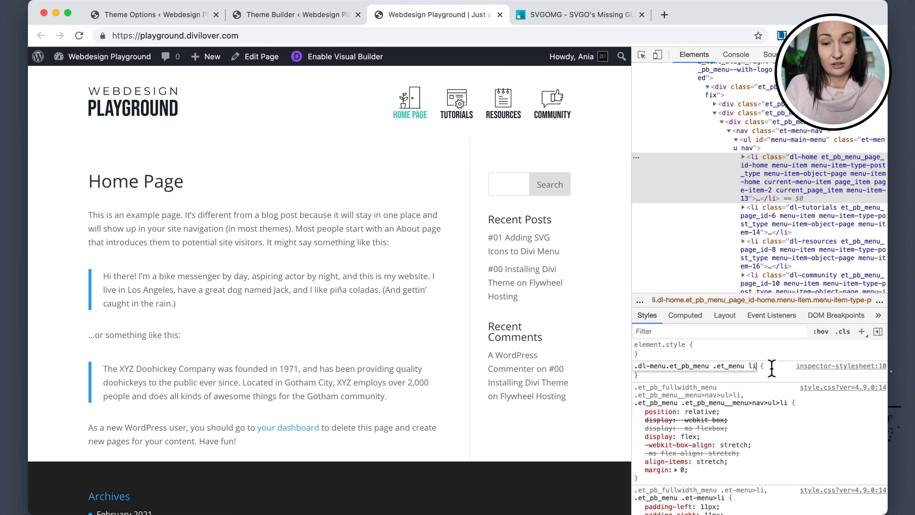
# Add padding: 0 to the new .dl-menu.et_pb_menu rule.
pyautogui.press('Return')
pyautogui.write('padd')
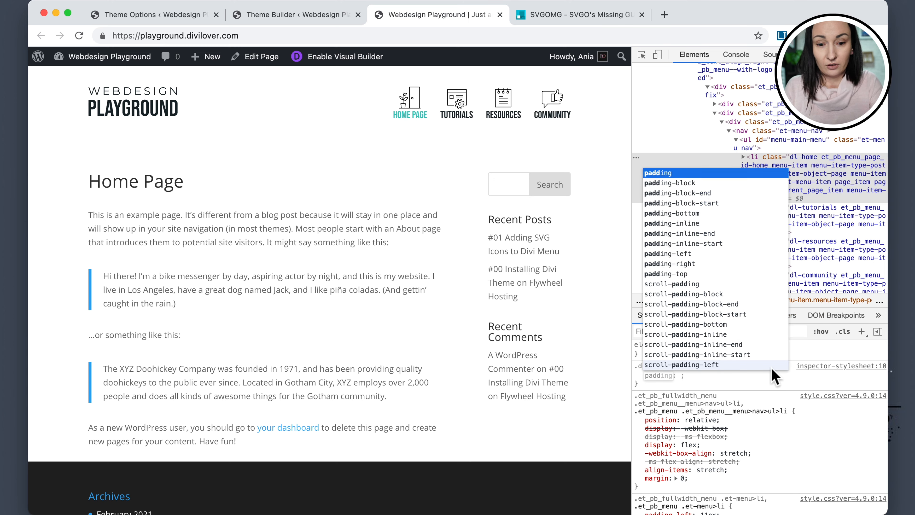
pyautogui.press('Tab')
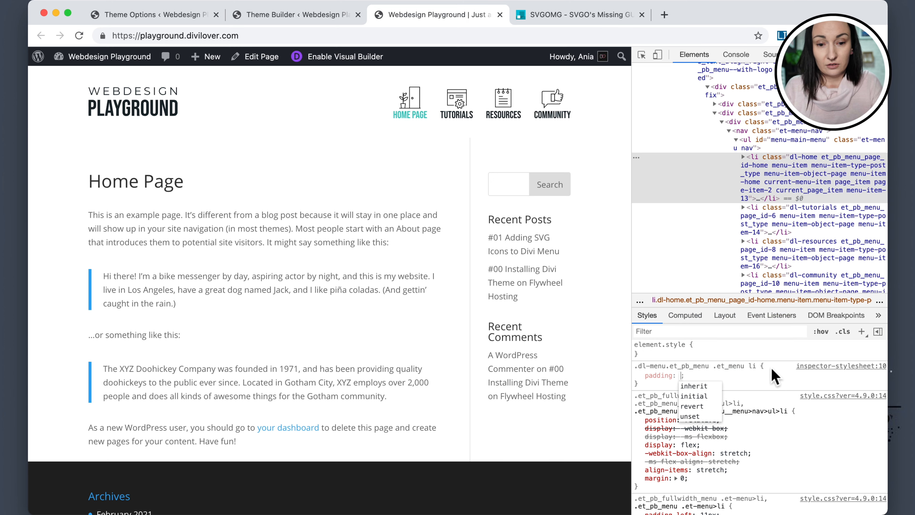
pyautogui.write('0')
pyautogui.press('Return')
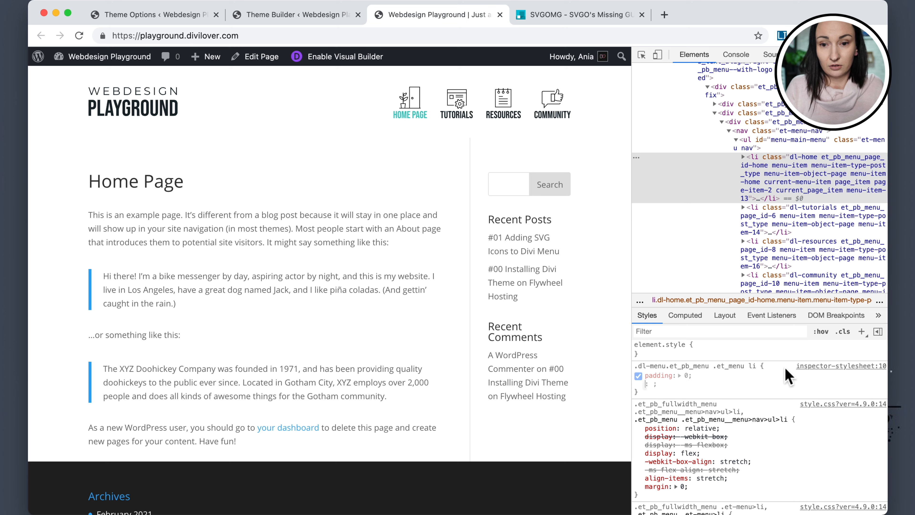
# Compare the new padding rule with the theme's menu item rules in the styles list.
pyautogui.click(742, 376)
pyautogui.scroll(-2, 735, 432)
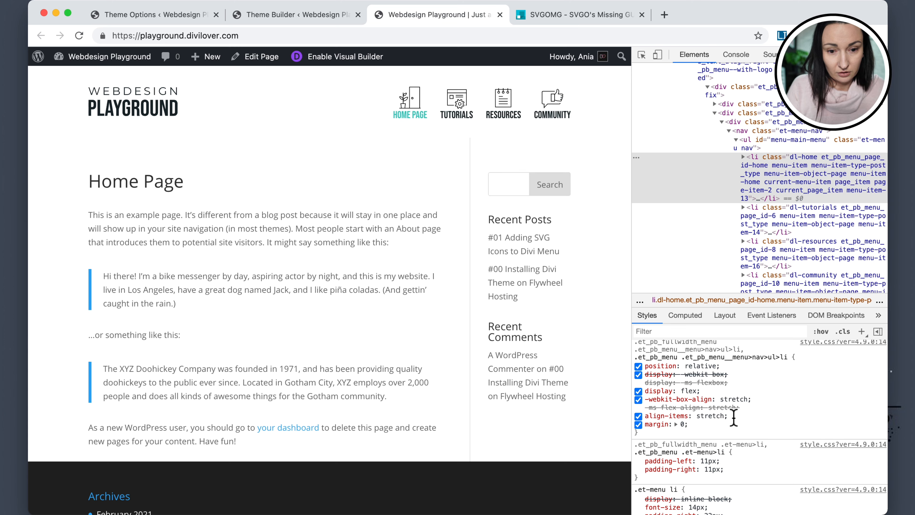
pyautogui.scroll(2, 734, 418)
pyautogui.click(748, 366)
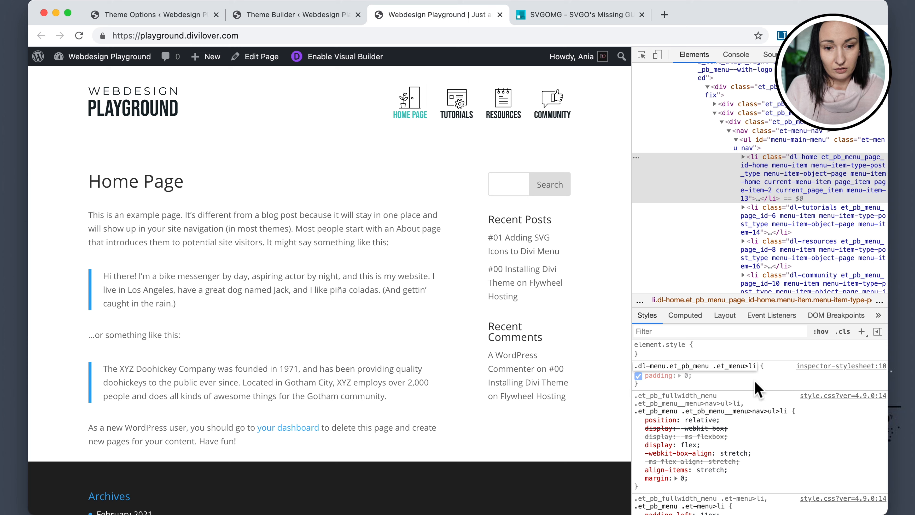
pyautogui.press('Return')
pyautogui.scroll(-3, 755, 378)
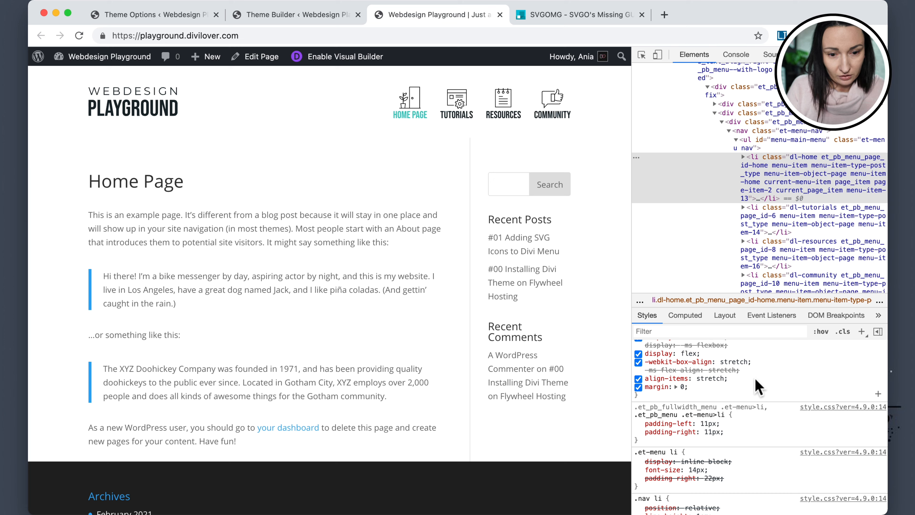
pyautogui.scroll(3, 757, 387)
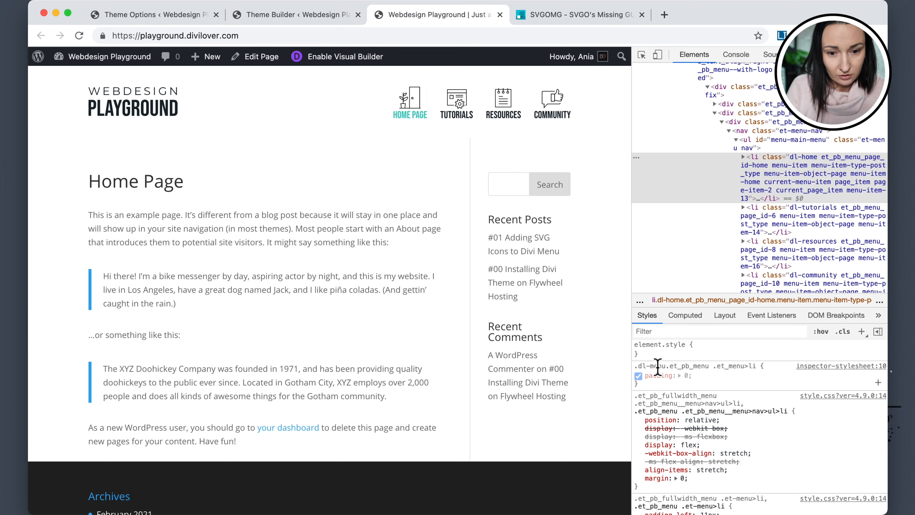
# Change the new rule's selector to .dl-menu.et_pb_menu .et-menu>li.
pyautogui.click(723, 371)
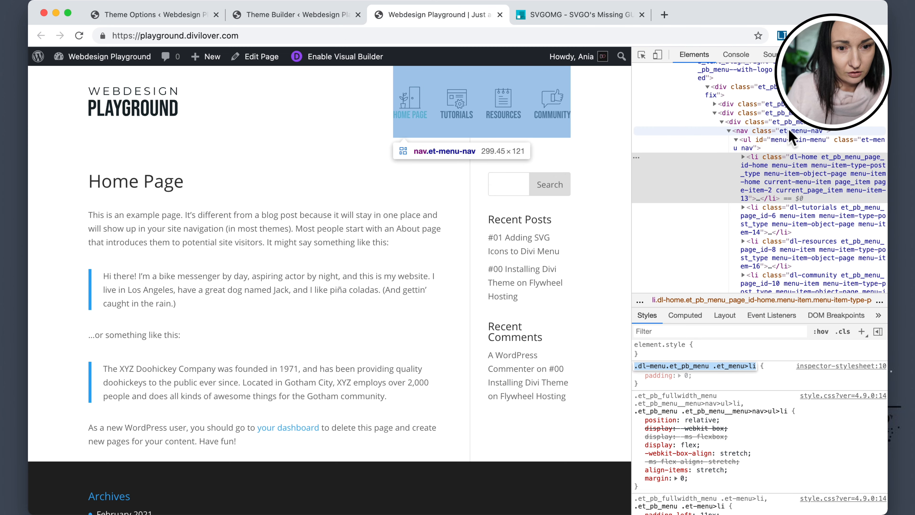
pyautogui.scroll(1, 775, 116)
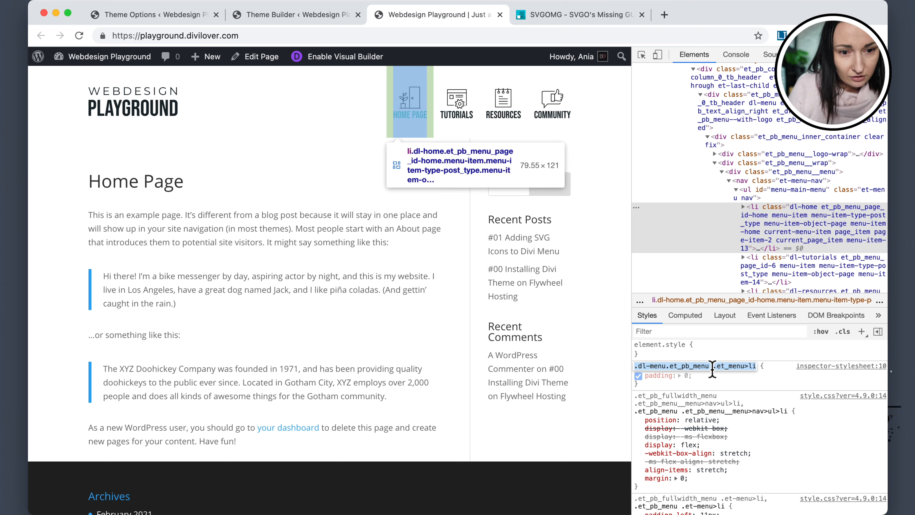
pyautogui.click(716, 366)
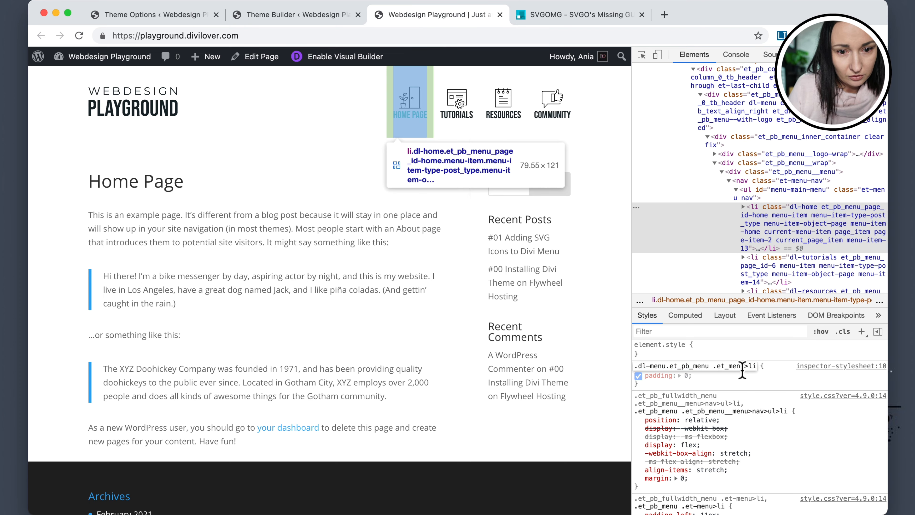
pyautogui.click(742, 367)
pyautogui.write('.nav')
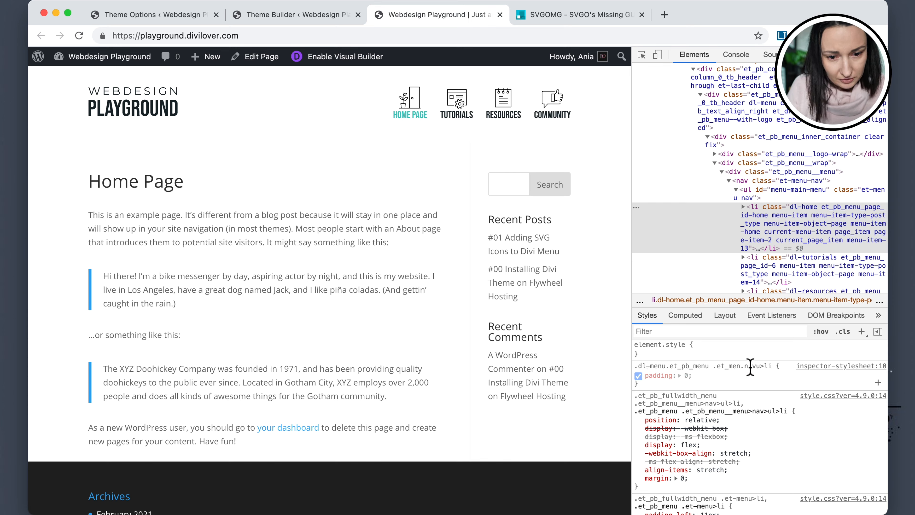
pyautogui.click(760, 366)
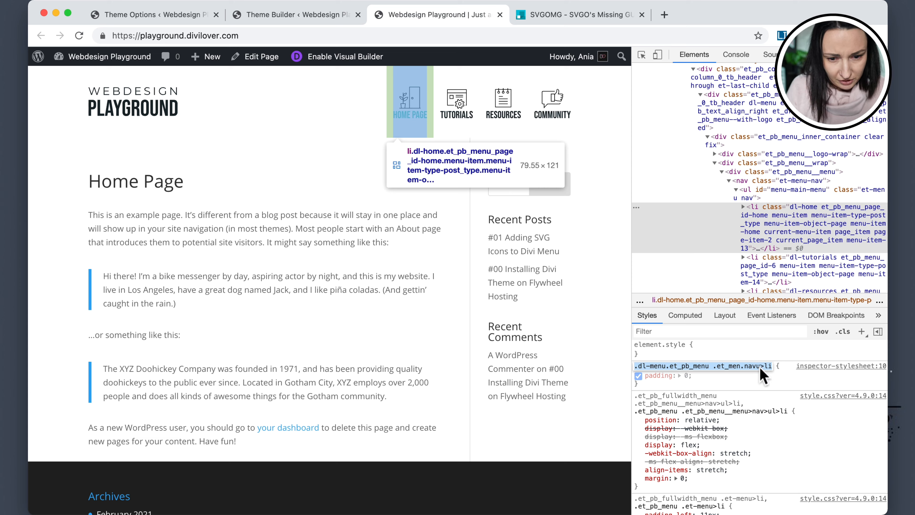
pyautogui.click(758, 367)
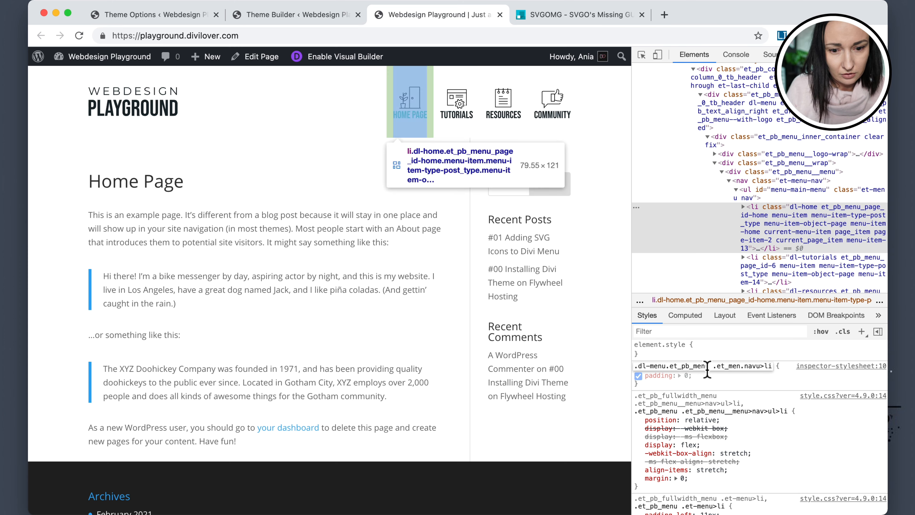
pyautogui.moveTo(716, 368); pyautogui.dragTo(787, 372)
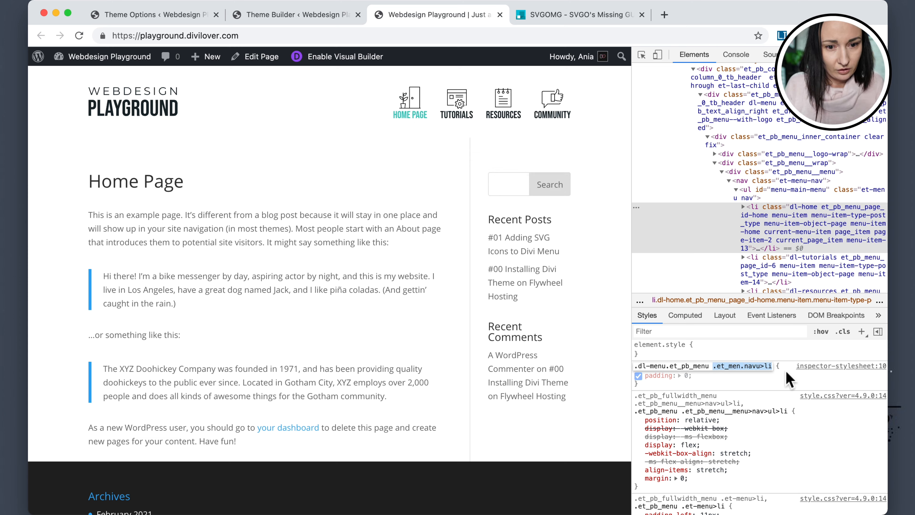
pyautogui.press('BackSpace')
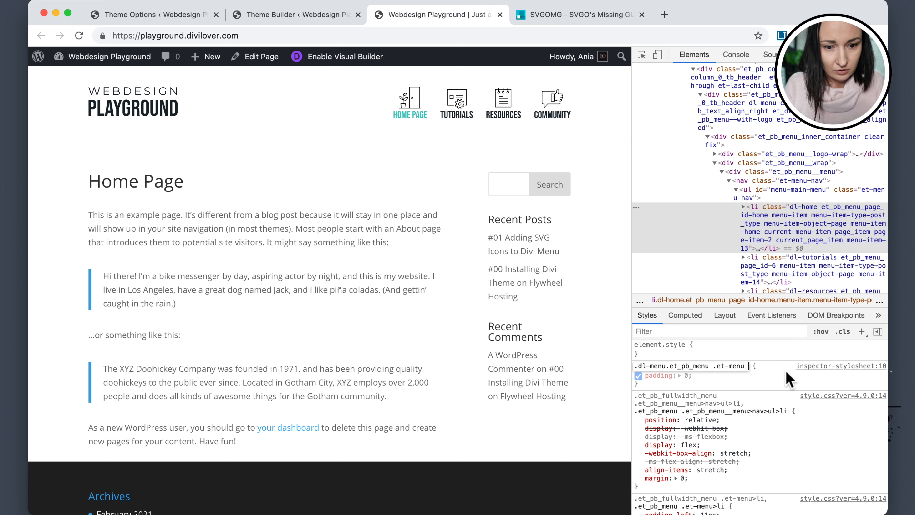
pyautogui.write('.et-menu>li')
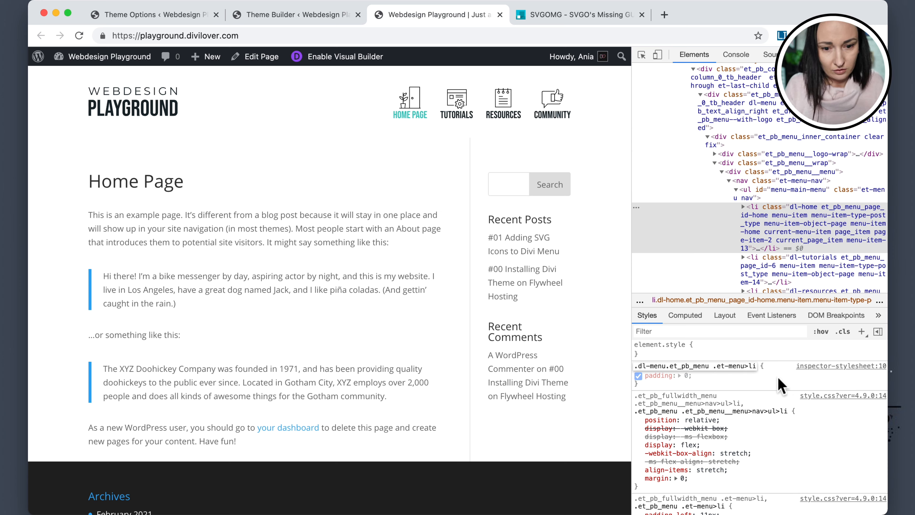
pyautogui.press('Return')
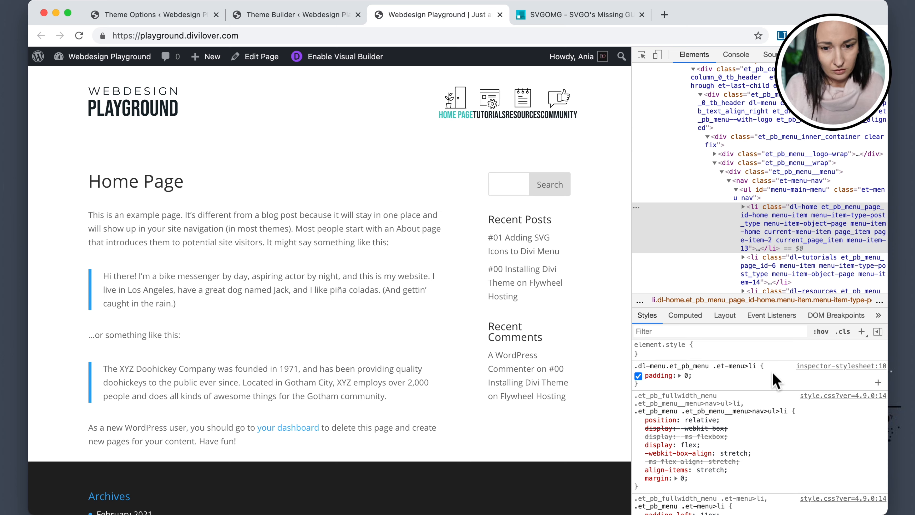
pyautogui.click(728, 366)
pyautogui.click(725, 367)
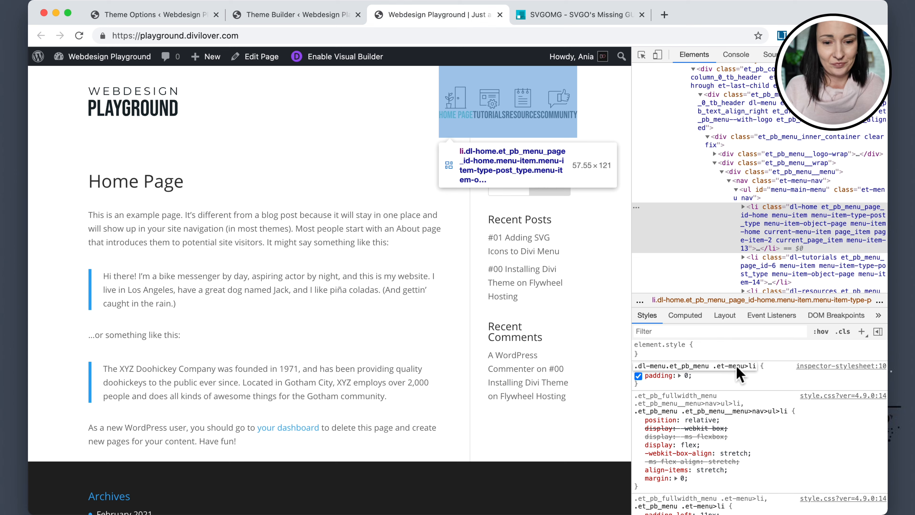
pyautogui.click(725, 375)
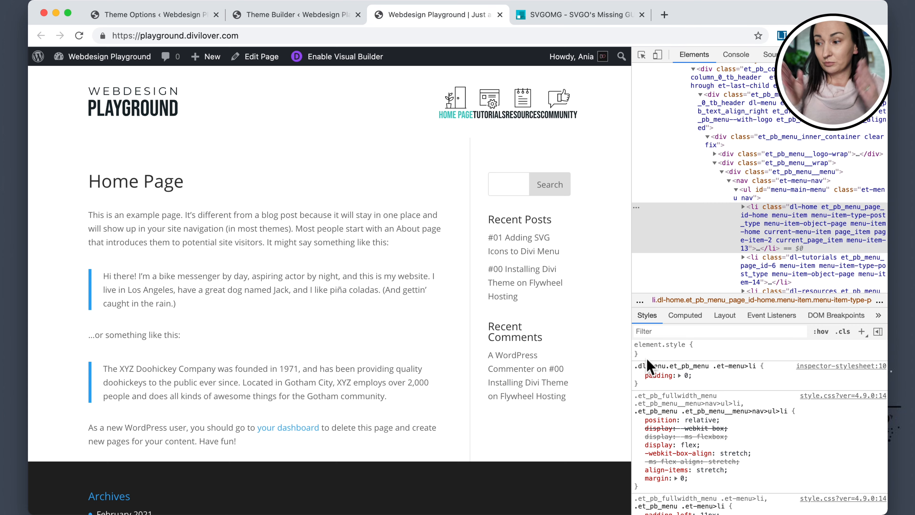
# Copy the .dl-menu.et_pb_menu .et-menu>li rule with padding: 0 into the Custom CSS box in Divi Theme Options.
pyautogui.moveTo(635, 365); pyautogui.dragTo(654, 397)
pyautogui.press('super+c')
pyautogui.click(147, 15)
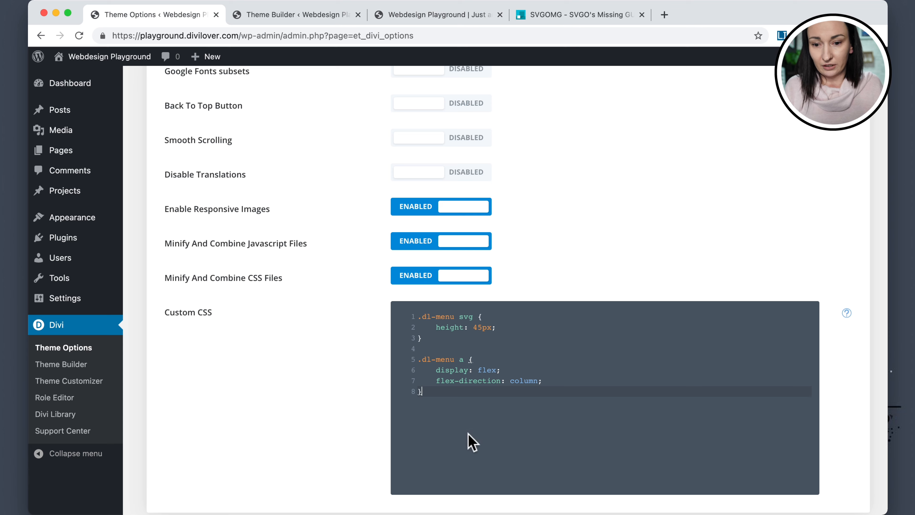
pyautogui.press('super+v')
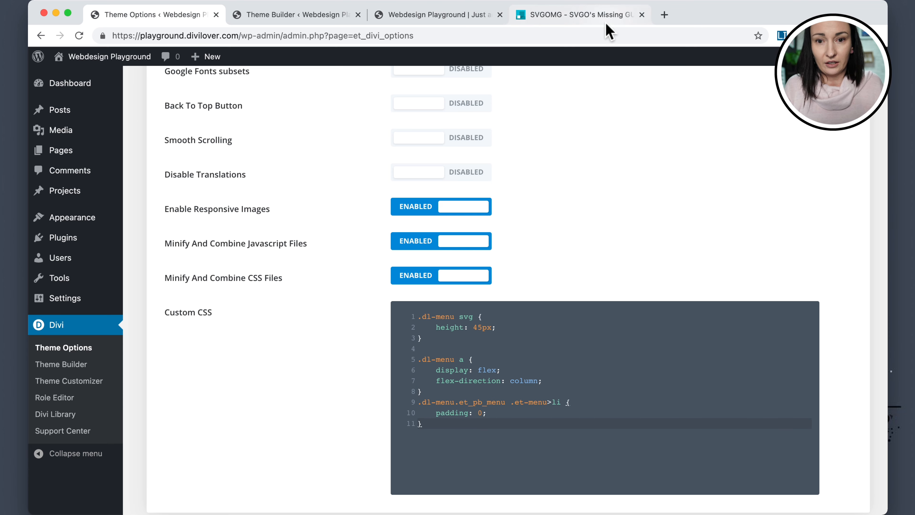
# Inspect the Home Page menu link element and review its styles and computed box model.
pyautogui.click(437, 15)
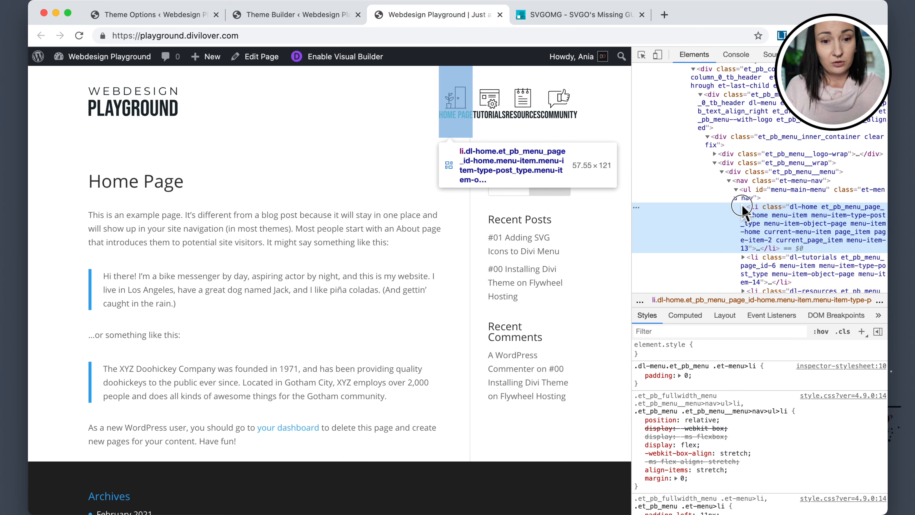
pyautogui.click(742, 207)
pyautogui.click(761, 262)
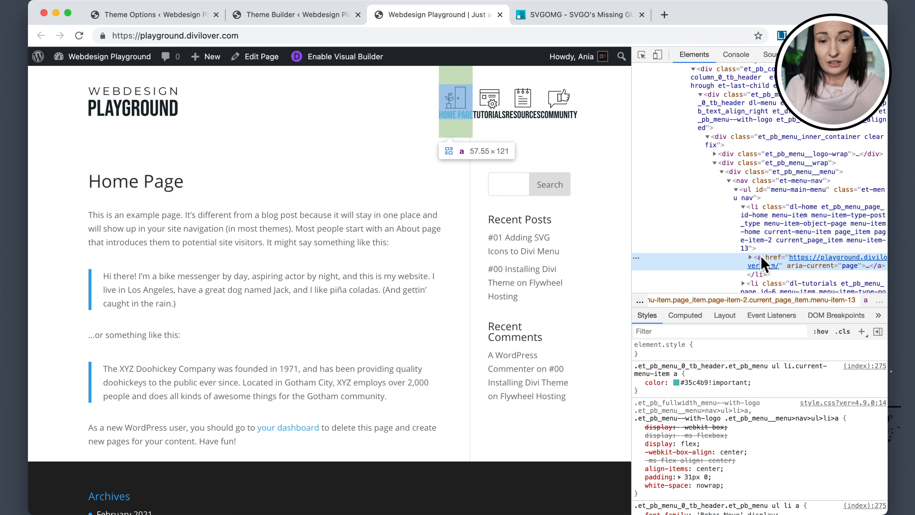
pyautogui.scroll(-5, 741, 414)
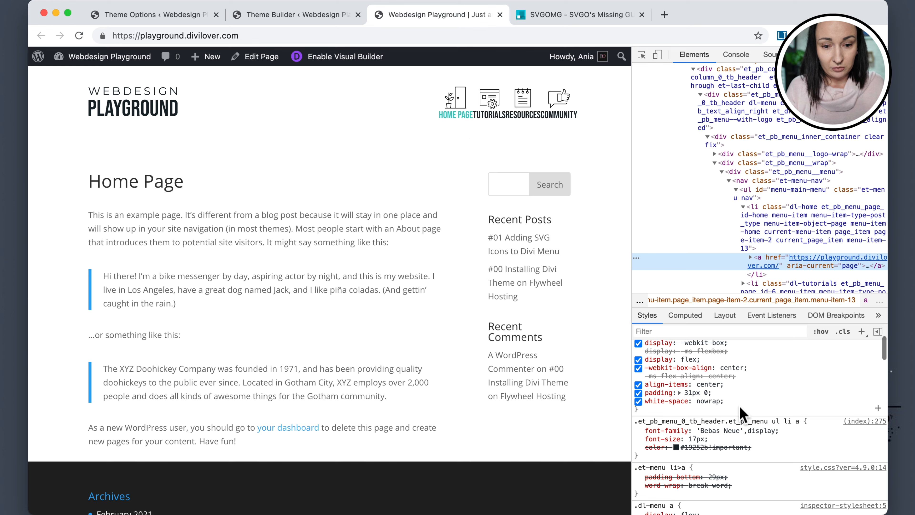
pyautogui.scroll(5, 742, 415)
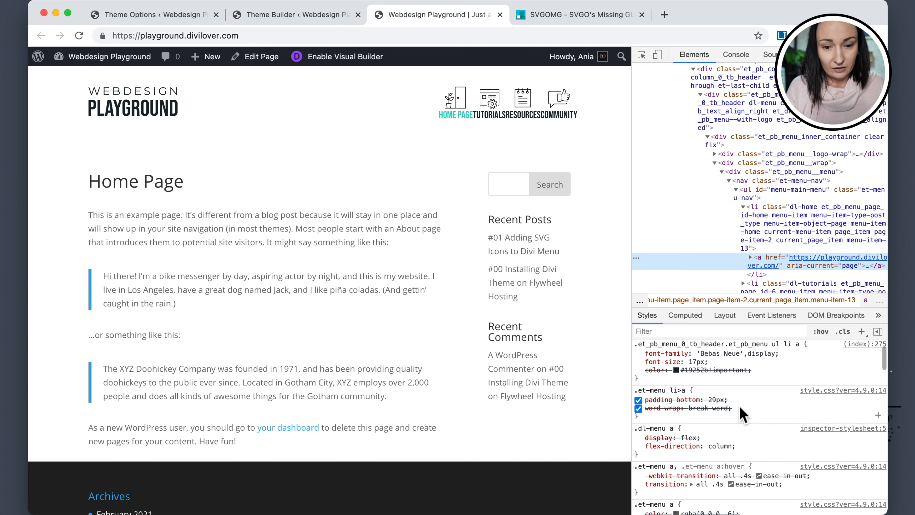
pyautogui.scroll(-5, 739, 407)
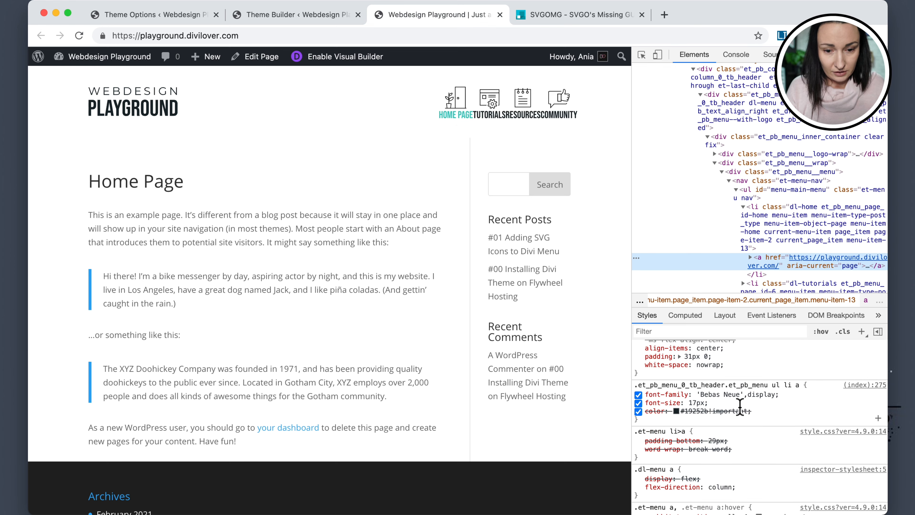
pyautogui.scroll(3, 739, 411)
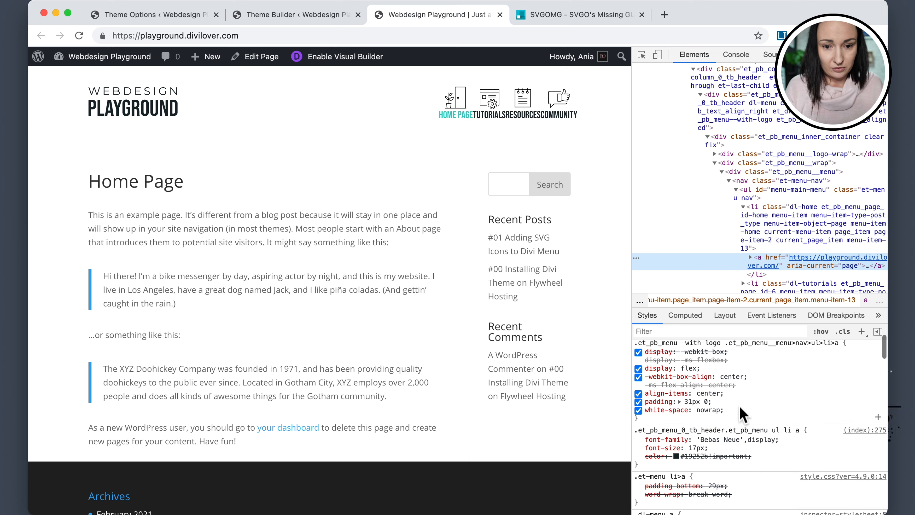
pyautogui.click(677, 317)
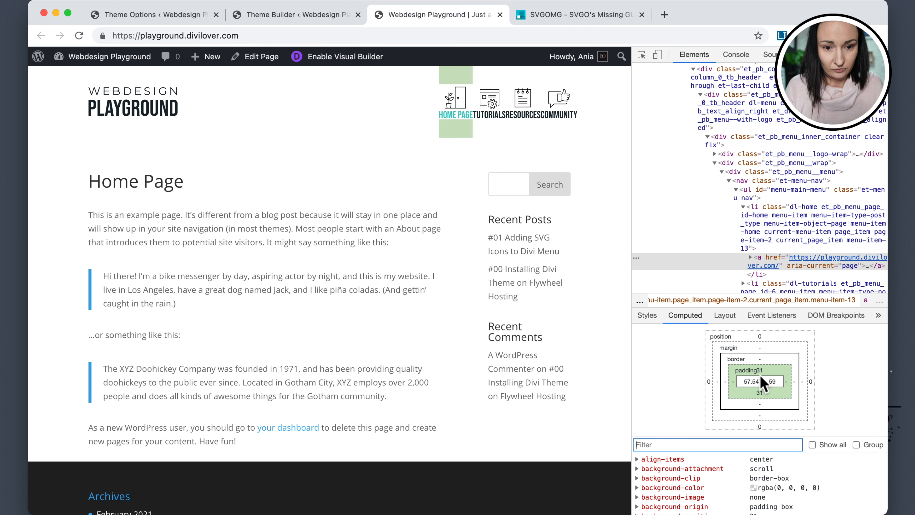
pyautogui.click(648, 317)
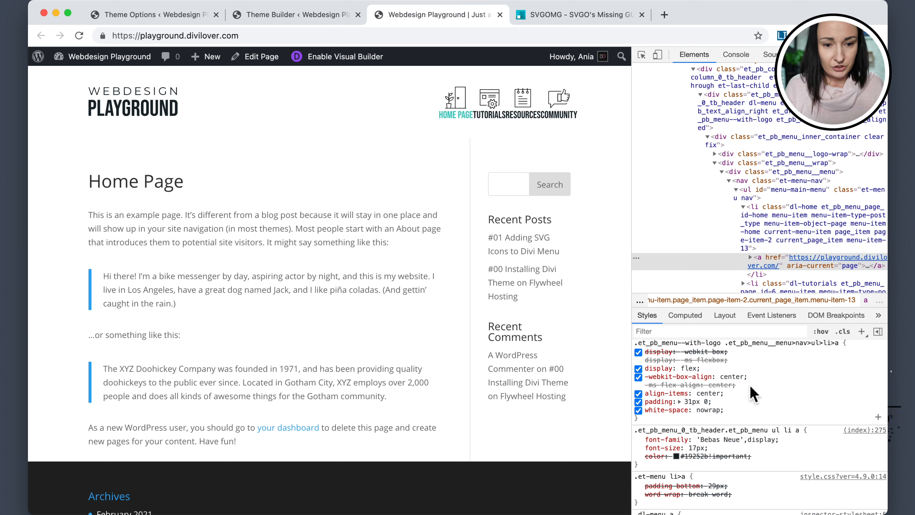
pyautogui.scroll(2, 861, 346)
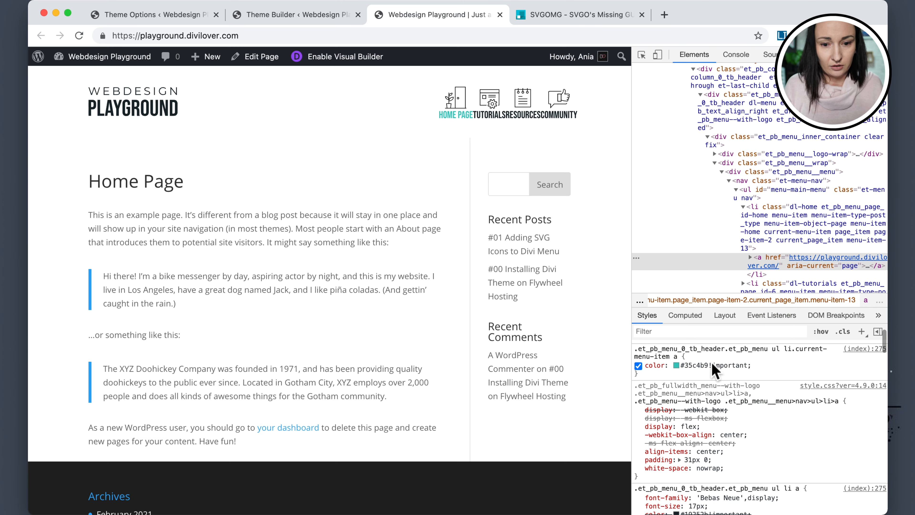
# Add a new style rule with selector .dl-menu.et_pb_menu .et-menu>li a and padding 20px.
pyautogui.click(864, 333)
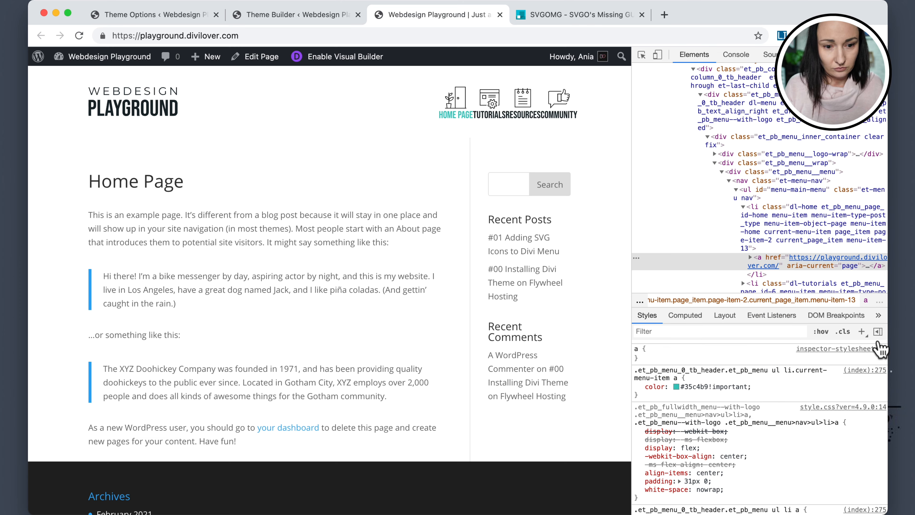
pyautogui.click(863, 332)
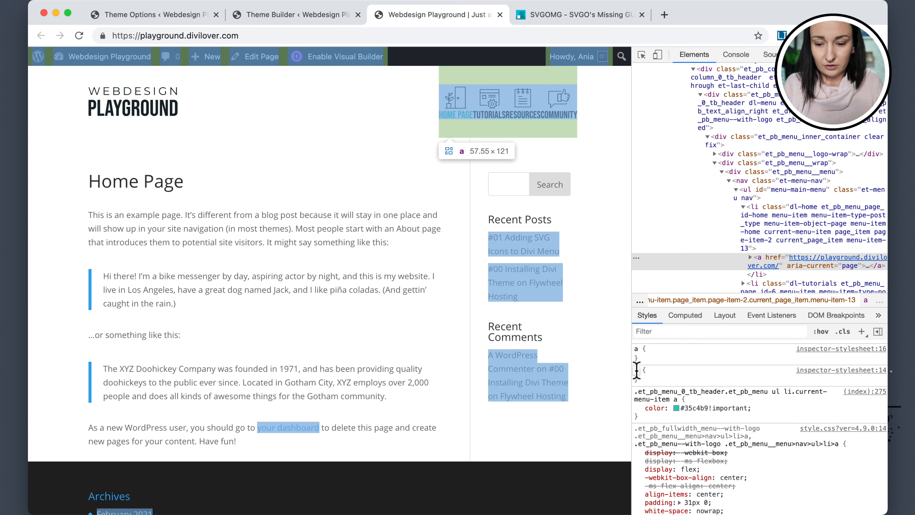
pyautogui.click(636, 369)
pyautogui.write('.dl-menu')
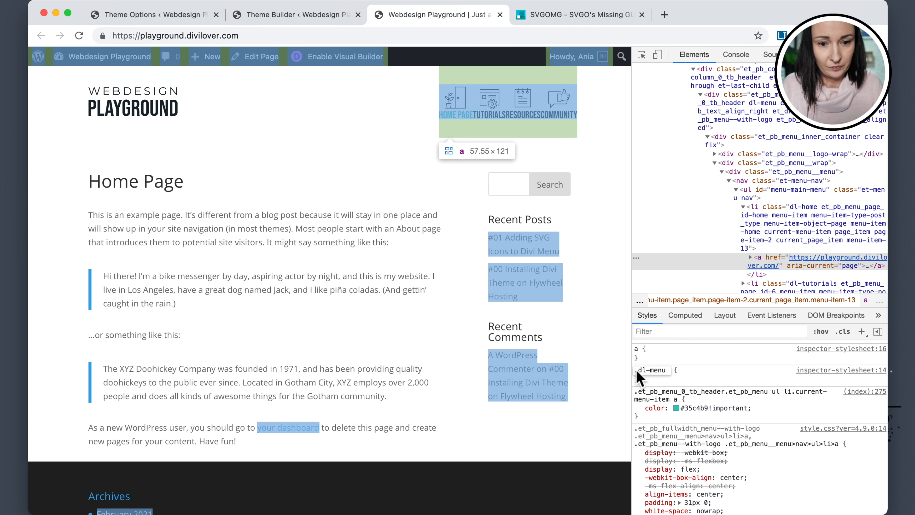
pyautogui.write('.e')
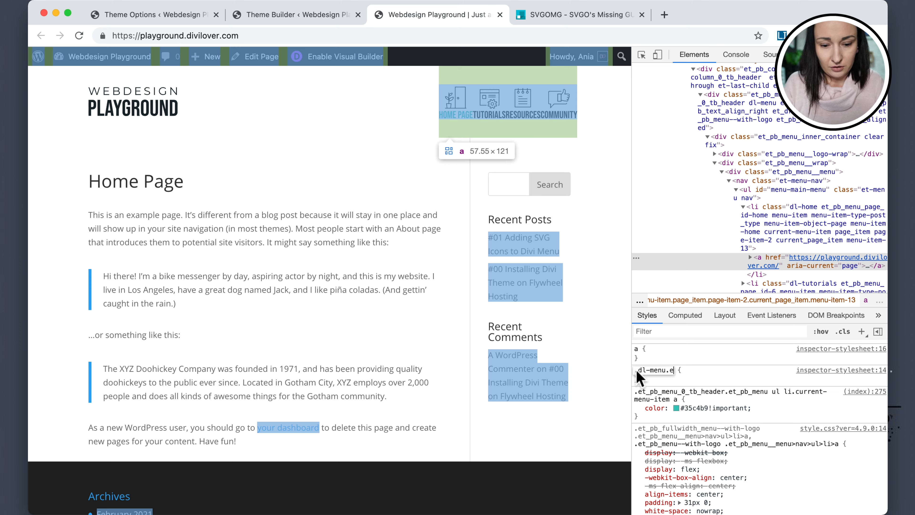
pyautogui.write('t_pb_menu ')
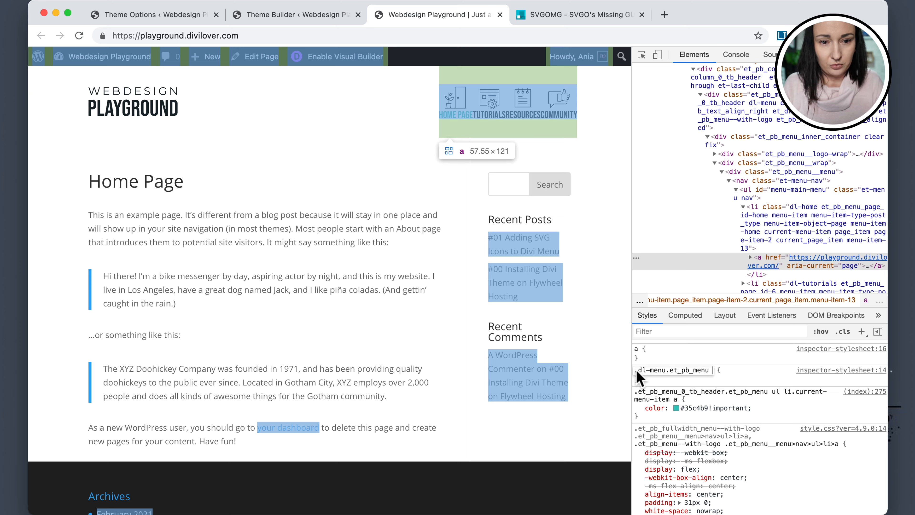
pyautogui.write('.et-menu')
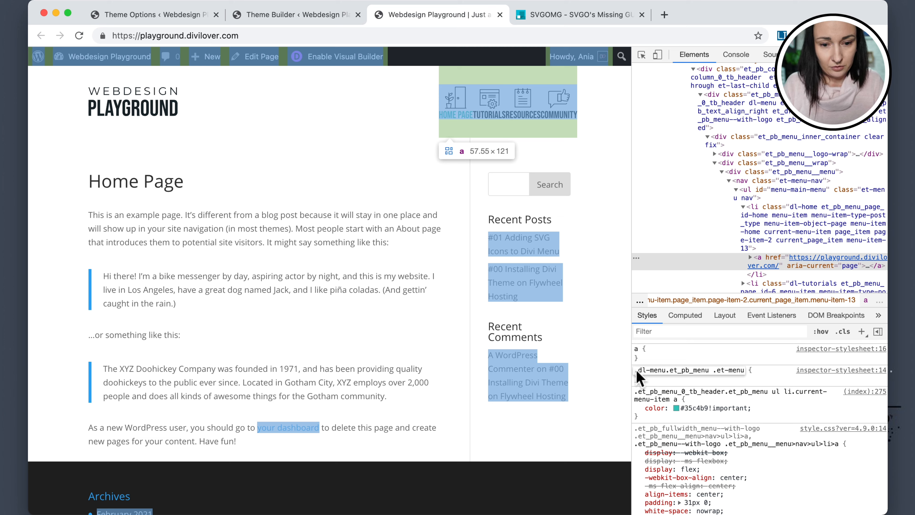
pyautogui.write('>li a')
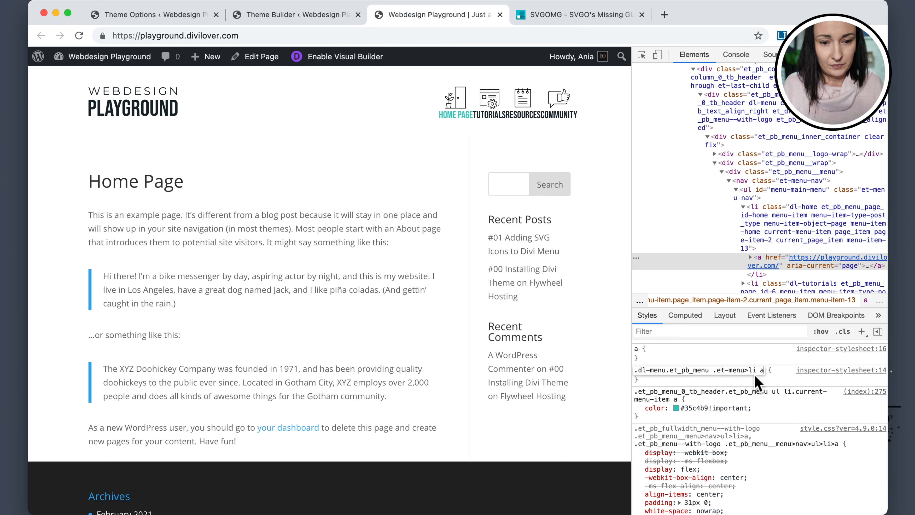
pyautogui.click(775, 375)
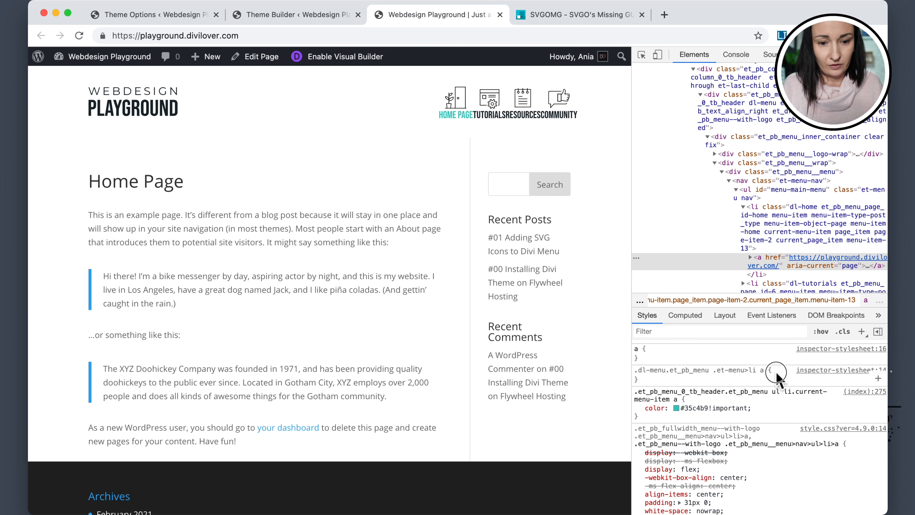
pyautogui.write('padding: ;')
pyautogui.press('Tab')
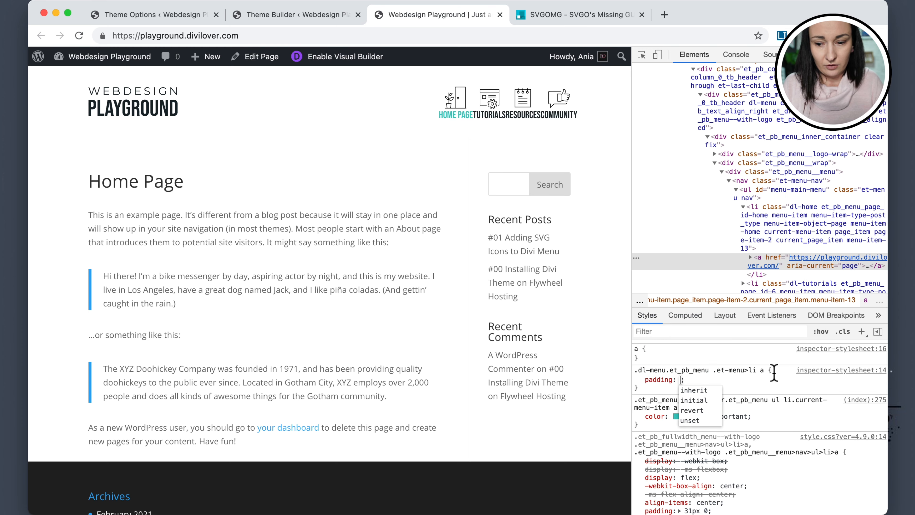
pyautogui.write('20px')
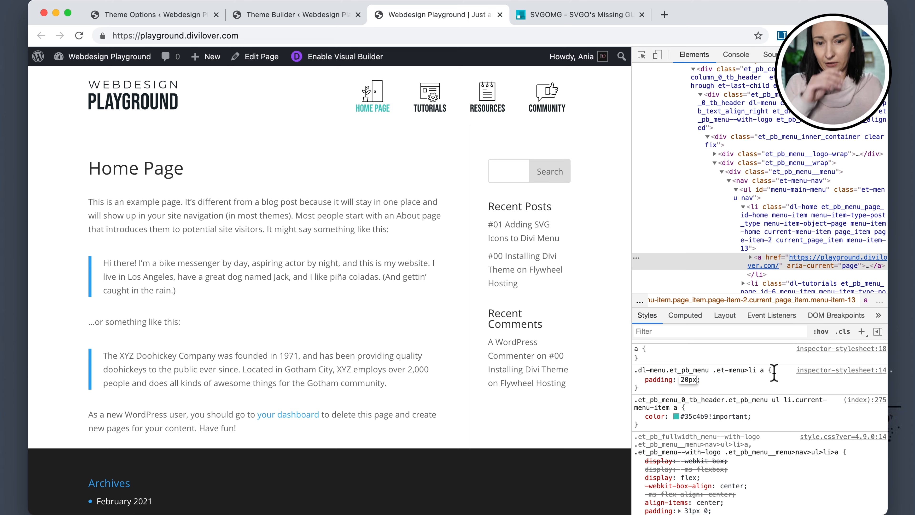
# Set the menu link rule's padding to 40px 20px.
pyautogui.click(745, 380)
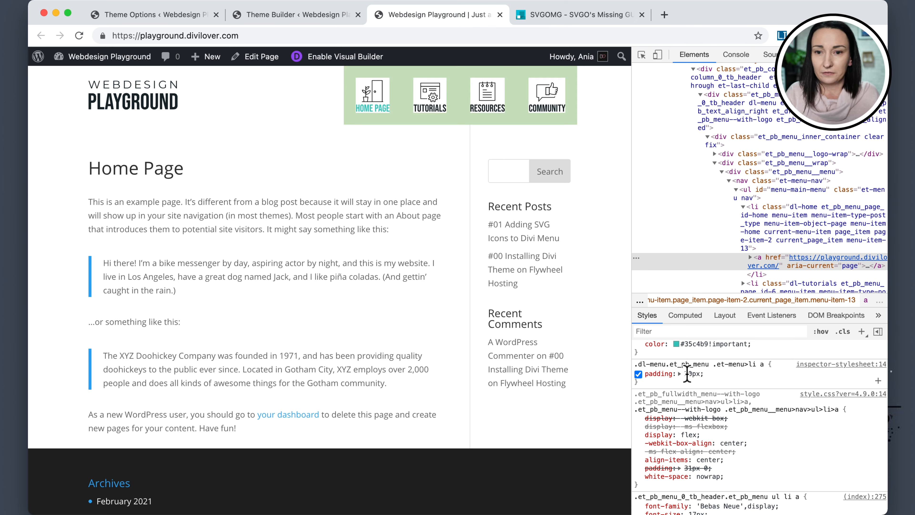
pyautogui.click(687, 374)
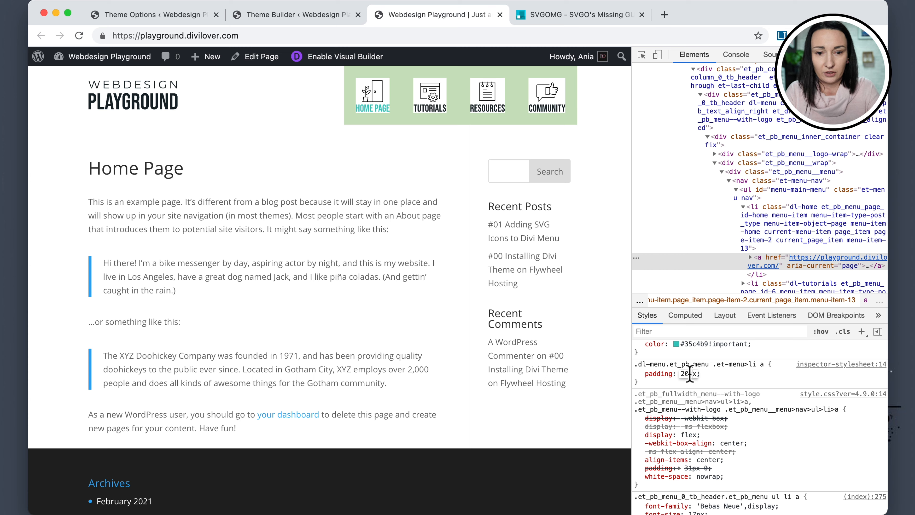
pyautogui.write('1')
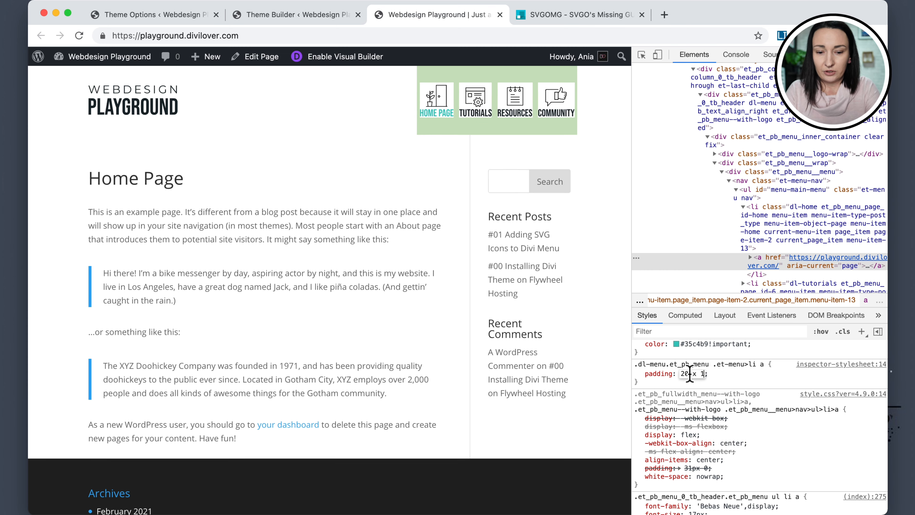
pyautogui.write('0px')
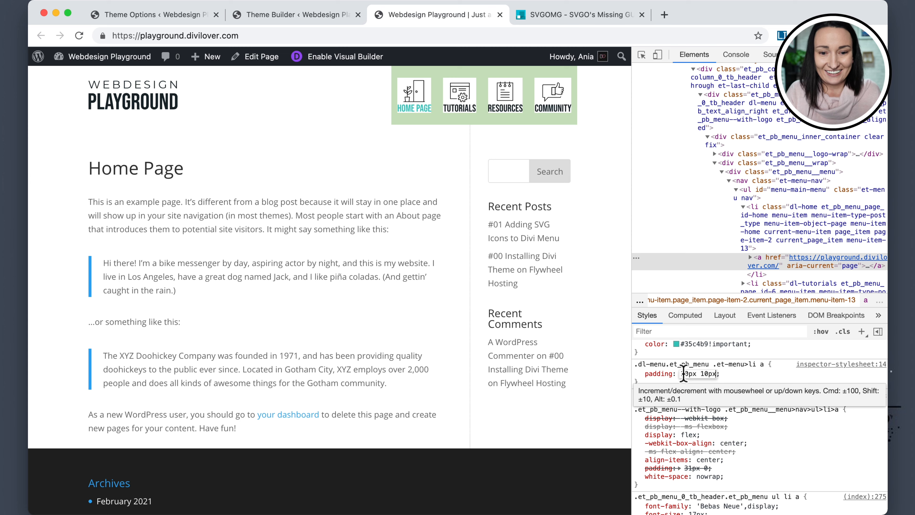
pyautogui.moveTo(685, 374); pyautogui.dragTo(705, 374)
pyautogui.write('3')
pyautogui.write('4')
pyautogui.write('2')
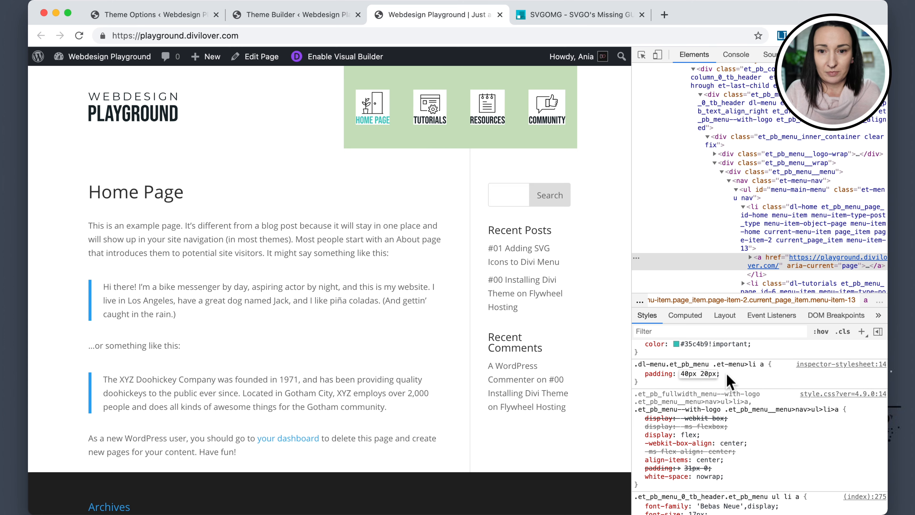
pyautogui.press('Return')
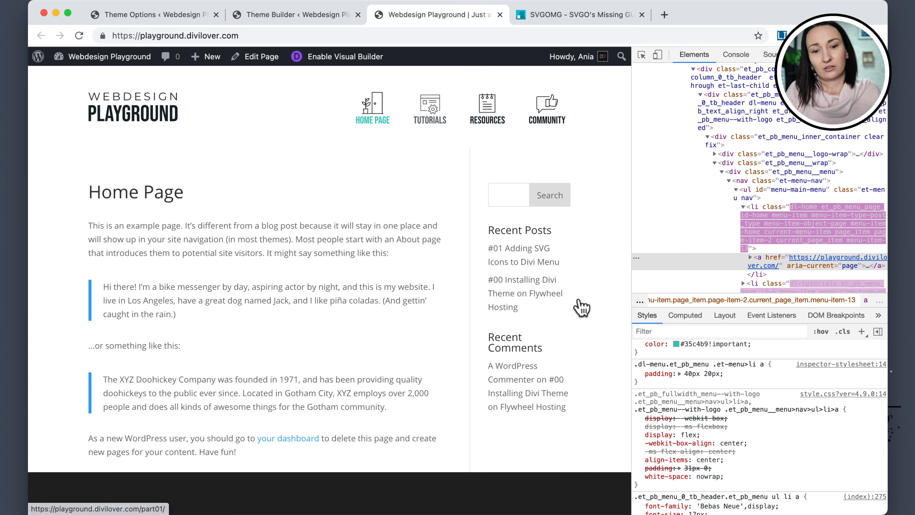
# Adjust the link padding to 40px 25px, then toggle the padding declaration off and on to compare.
pyautogui.click(693, 374)
pyautogui.click(700, 374)
pyautogui.moveTo(700, 374); pyautogui.dragTo(705, 374)
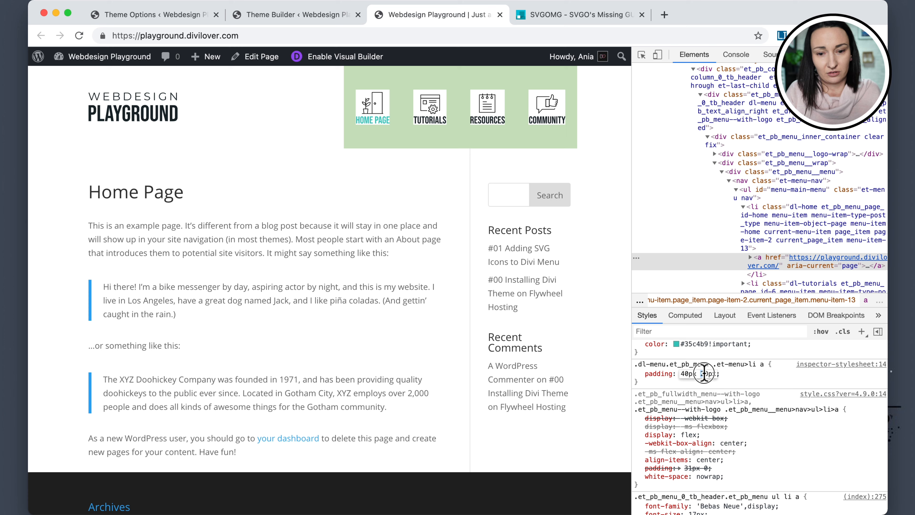
pyautogui.write('3')
pyautogui.press('Return')
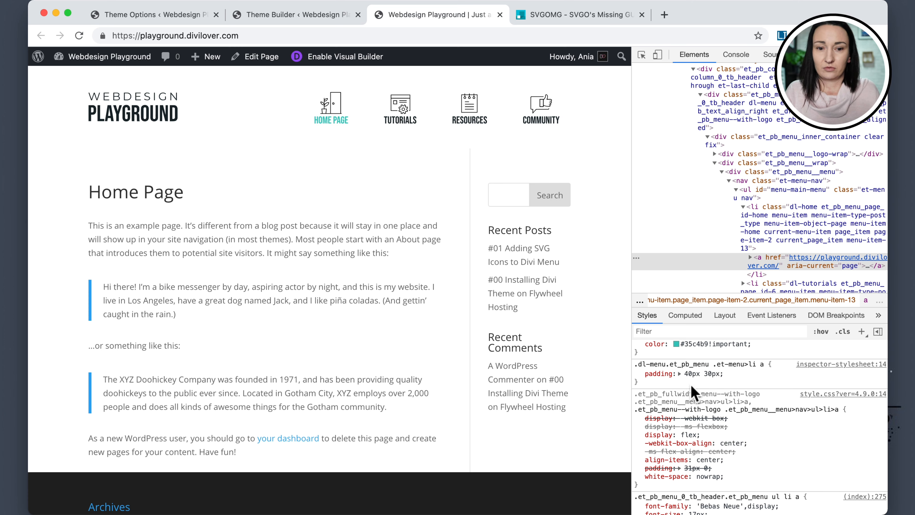
pyautogui.click(705, 374)
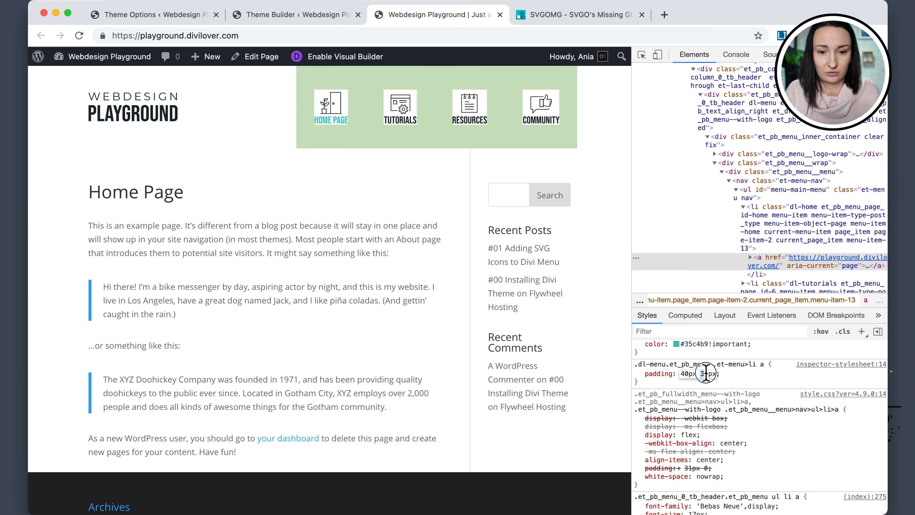
pyautogui.moveTo(701, 374); pyautogui.dragTo(708, 374)
pyautogui.write('25')
pyautogui.press('Return')
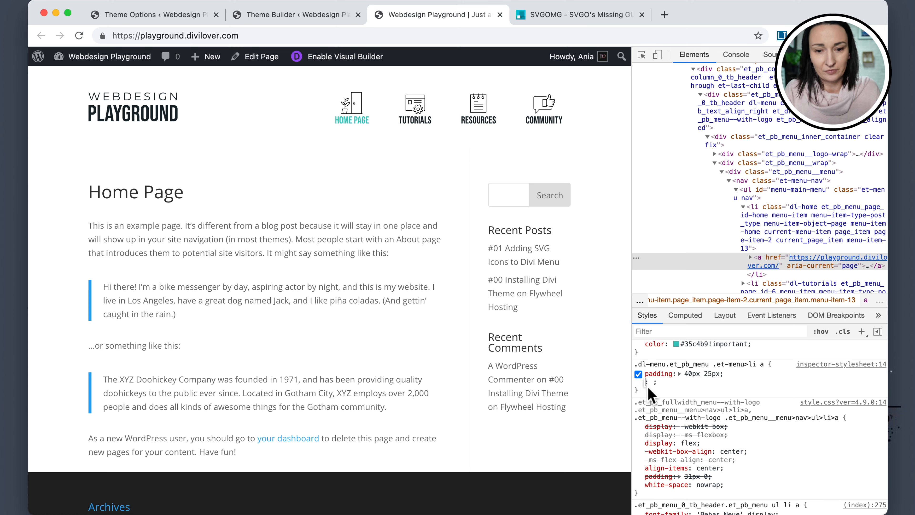
pyautogui.click(638, 374)
pyautogui.click(638, 374)
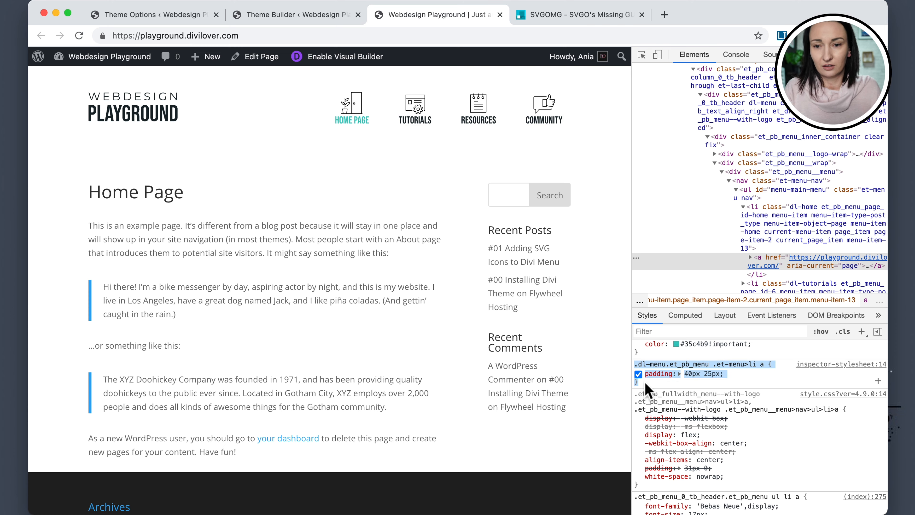
# Paste the .dl-menu.et_pb_menu .et-menu>li a rule with padding 40px 25px into the Theme Options Custom CSS, then return to the page.
pyautogui.click(136, 16)
pyautogui.doubleClick(441, 423)
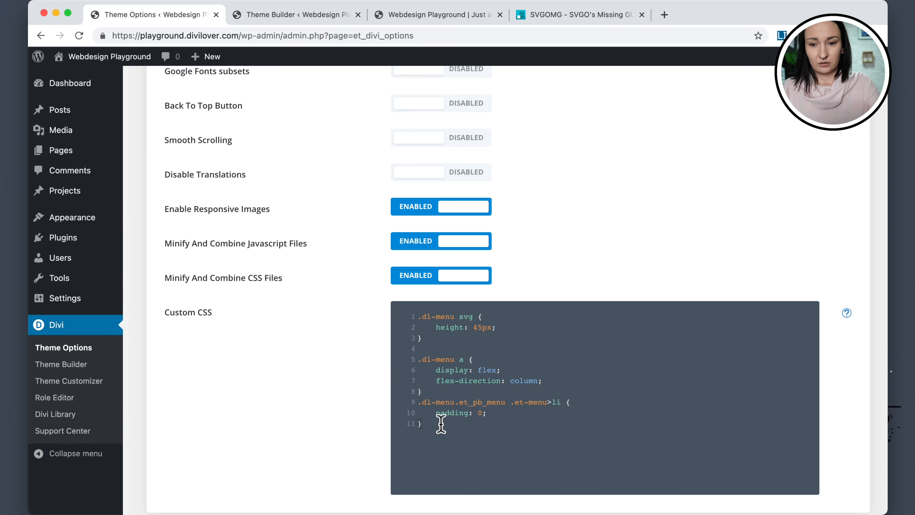
pyautogui.click(440, 425)
pyautogui.write('.dl-menu.et_pb_menu .et-menu>li a {     padding: 40px 25px; }')
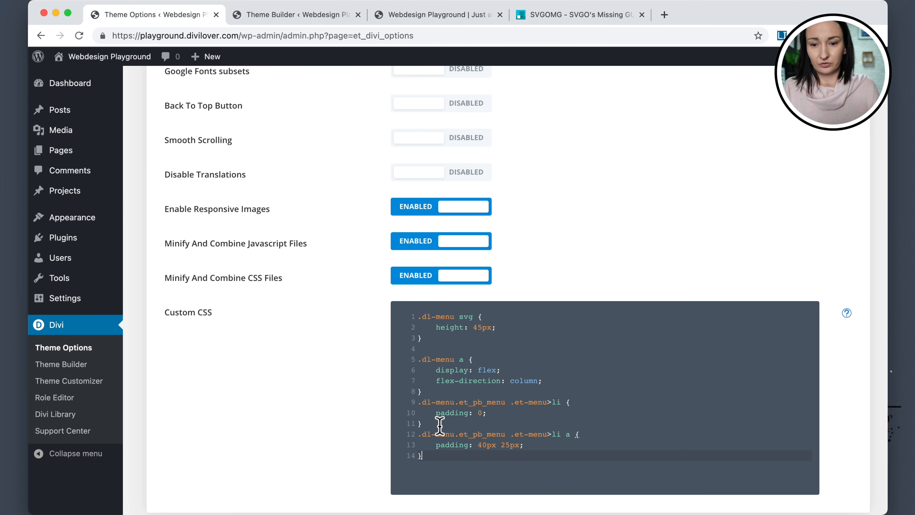
pyautogui.click(438, 16)
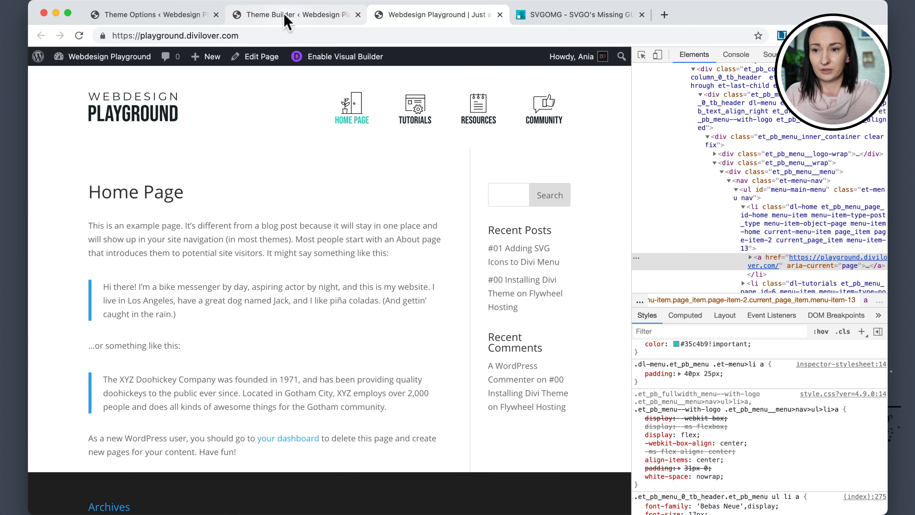
# Save the Theme Options changes containing the new menu link padding rule.
pyautogui.click(155, 16)
pyautogui.scroll(-3, 290, 385)
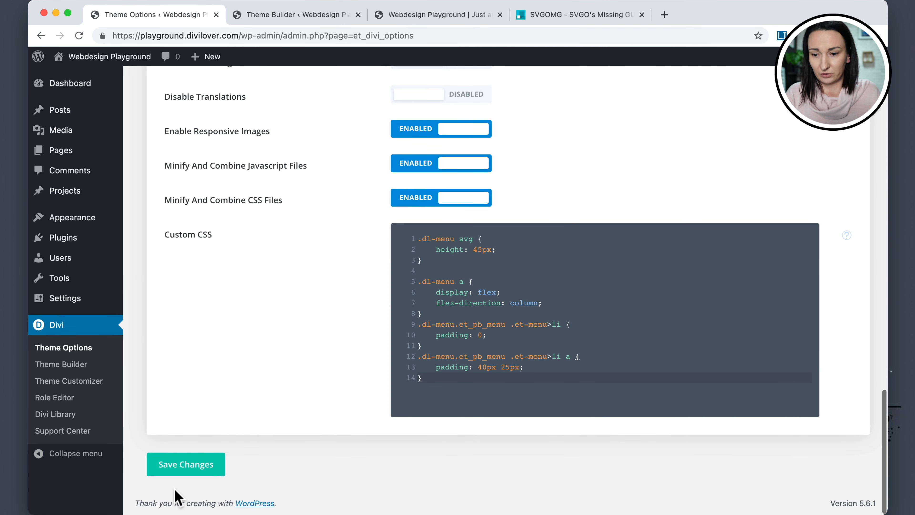
pyautogui.click(191, 467)
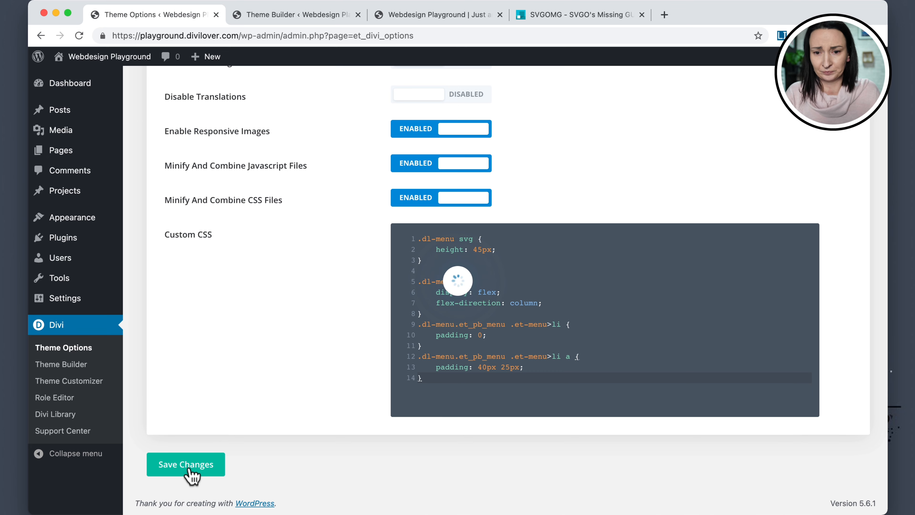
# Reload the front-end home page and check the menu item spacing.
pyautogui.click(445, 18)
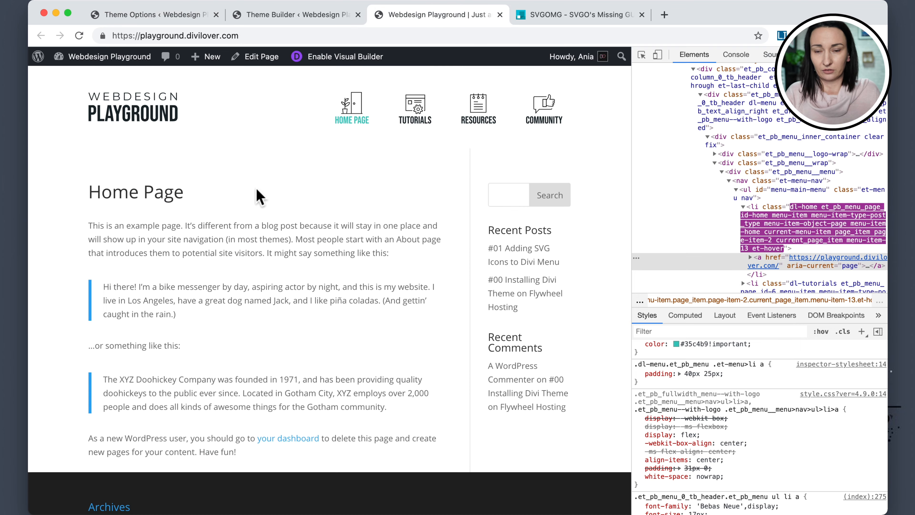
pyautogui.press('super+r')
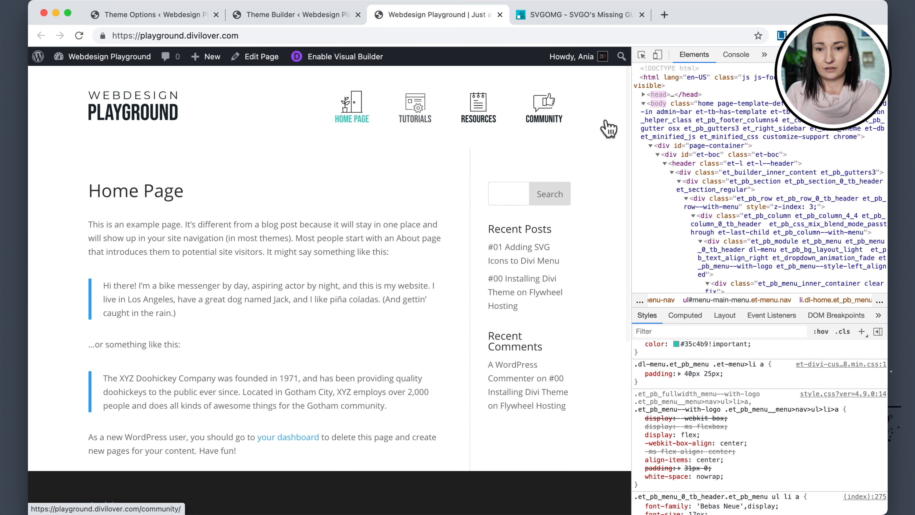
pyautogui.scroll(-1, 491, 126)
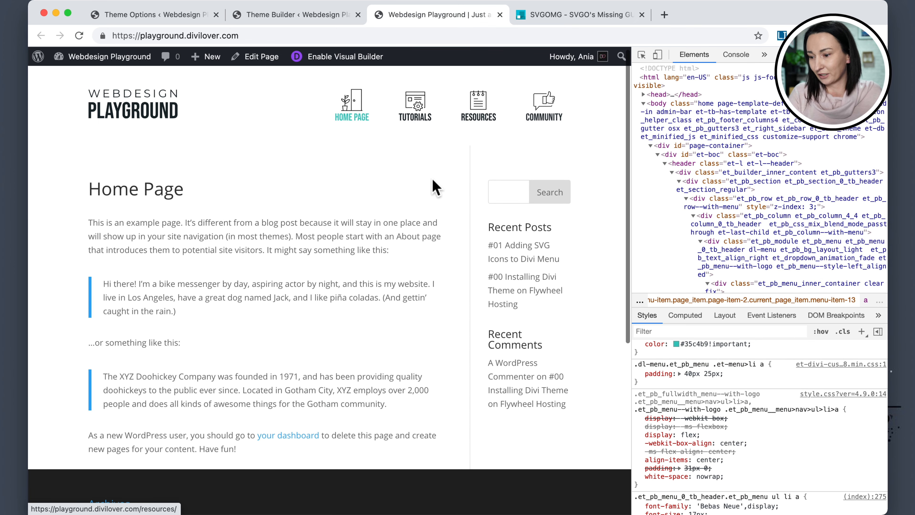
pyautogui.scroll(-1, 429, 180)
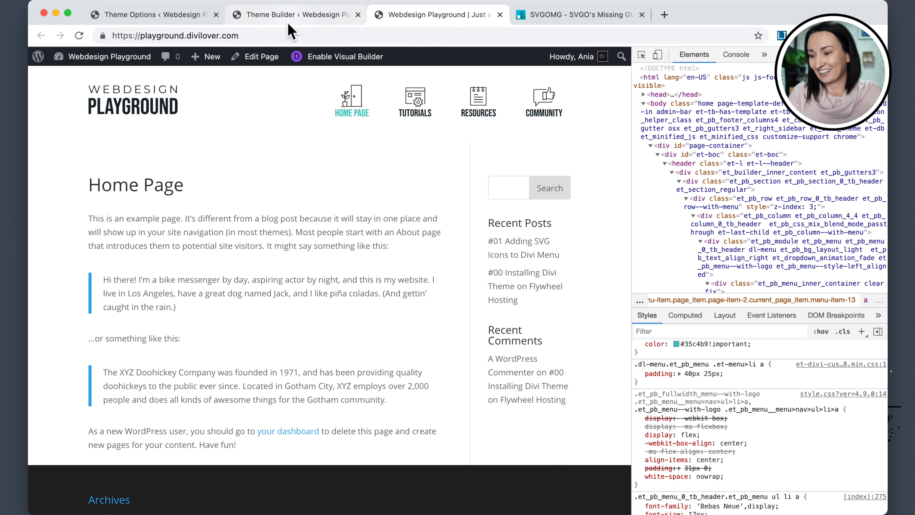
# Open the Global Header's menu module design settings and set the Active Link Color to white from the global colors.
pyautogui.click(290, 15)
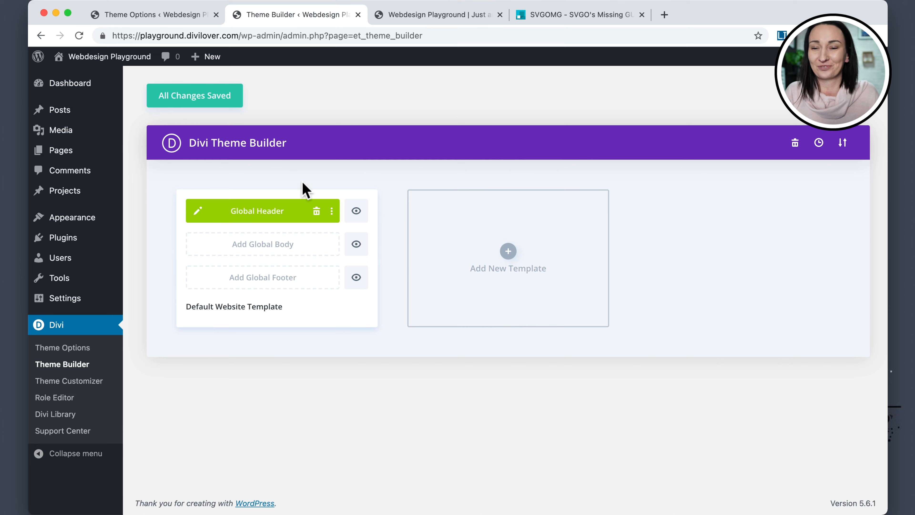
pyautogui.click(198, 212)
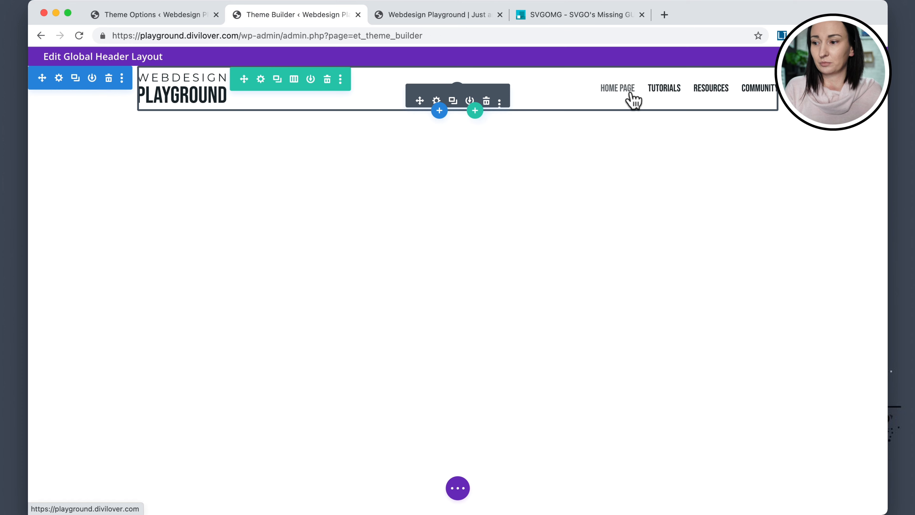
pyautogui.click(437, 101)
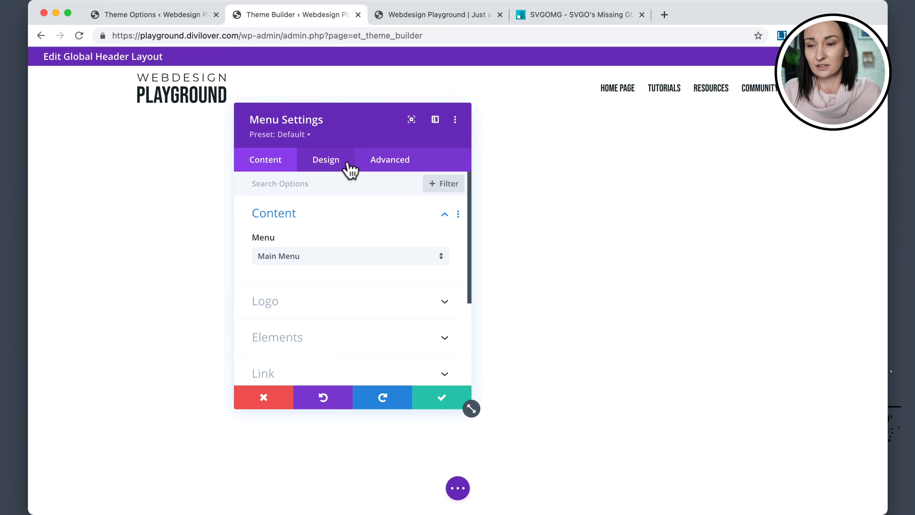
pyautogui.click(326, 169)
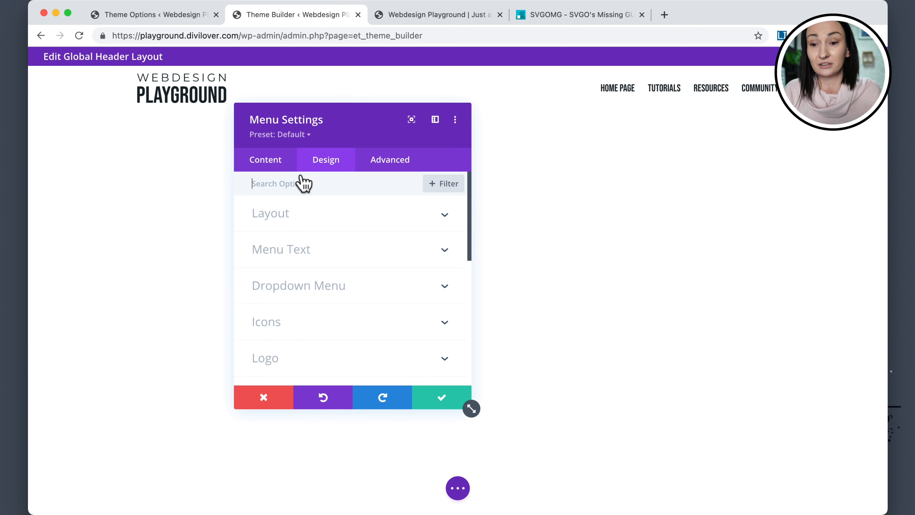
pyautogui.click(309, 248)
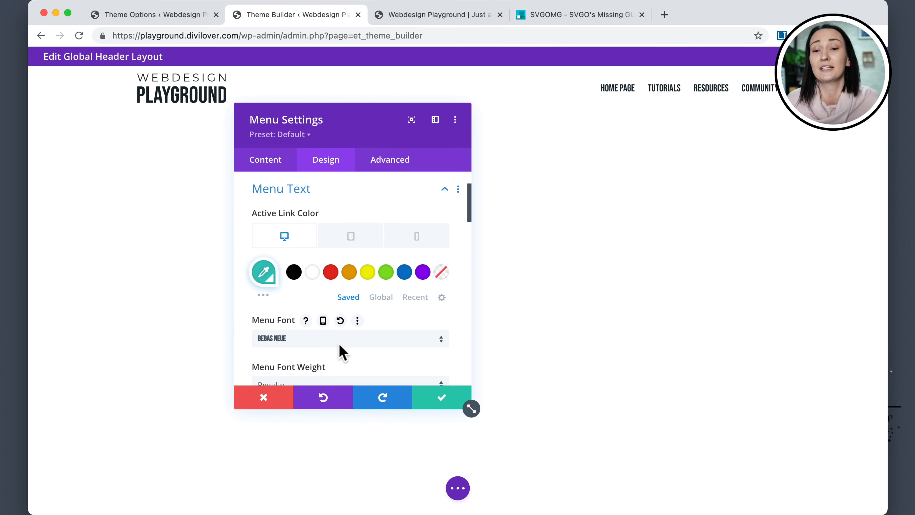
pyautogui.click(381, 297)
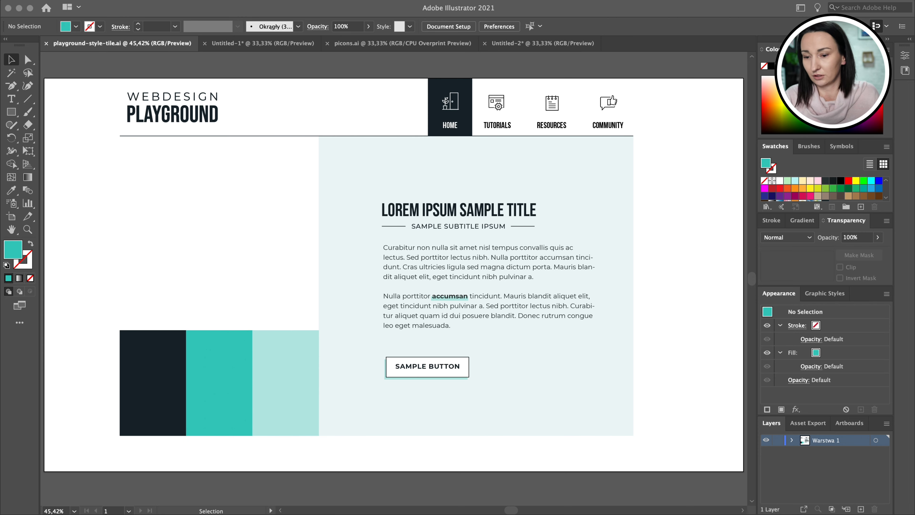
pyautogui.click(94, 508)
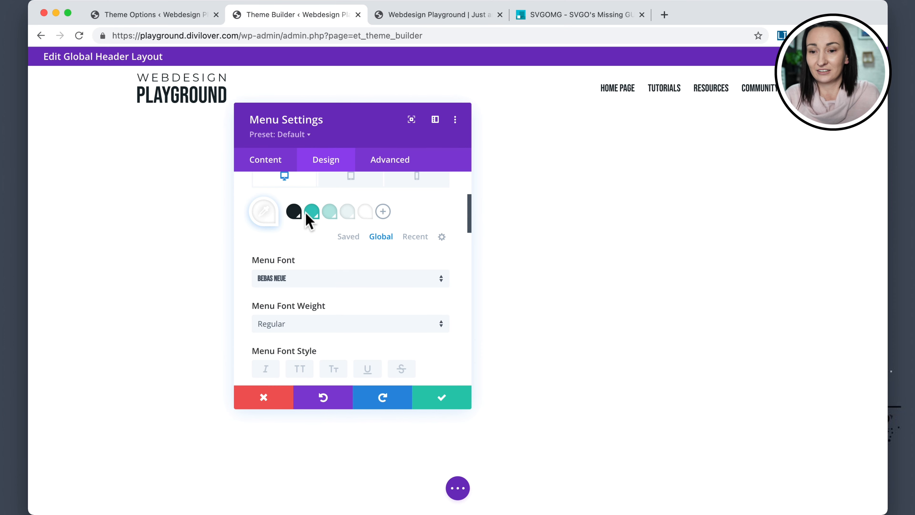
# Show global colors for Menu Text Color, enable its hover state option, and apply the menu module settings.
pyautogui.scroll(5, 324, 226)
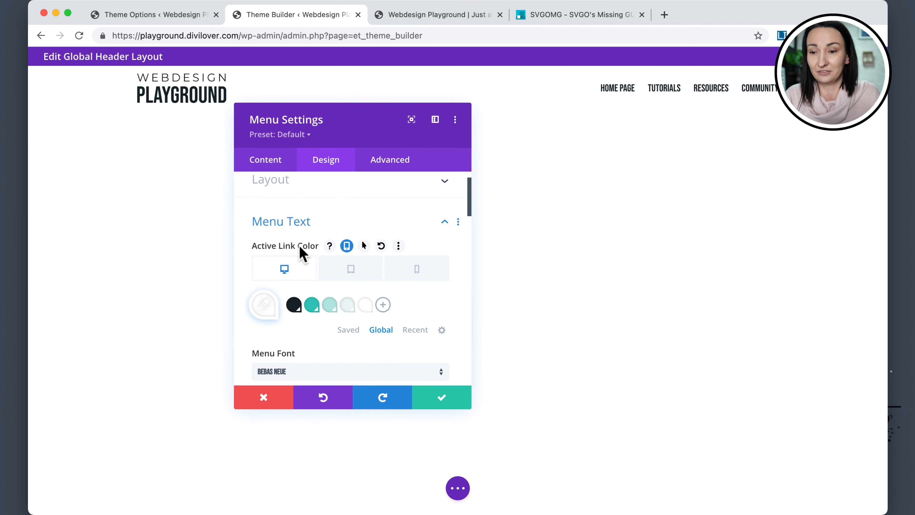
pyautogui.scroll(-12, 301, 252)
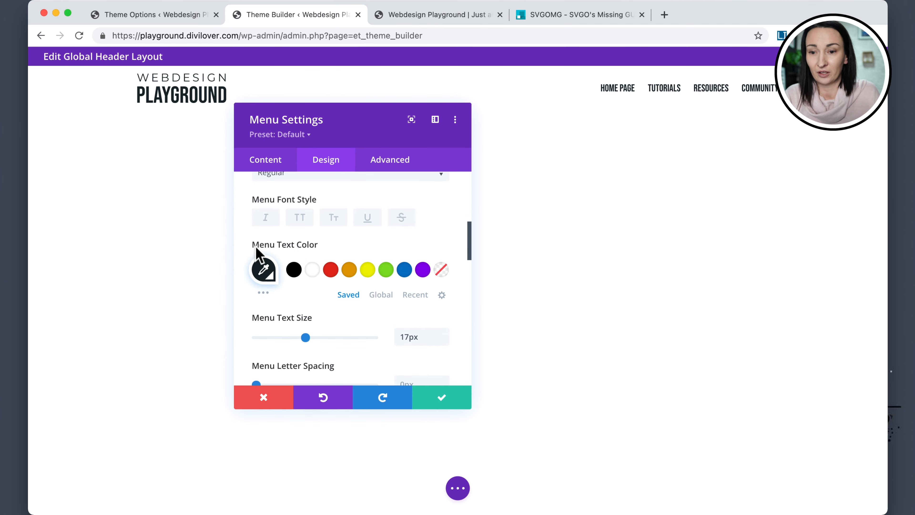
pyautogui.click(382, 295)
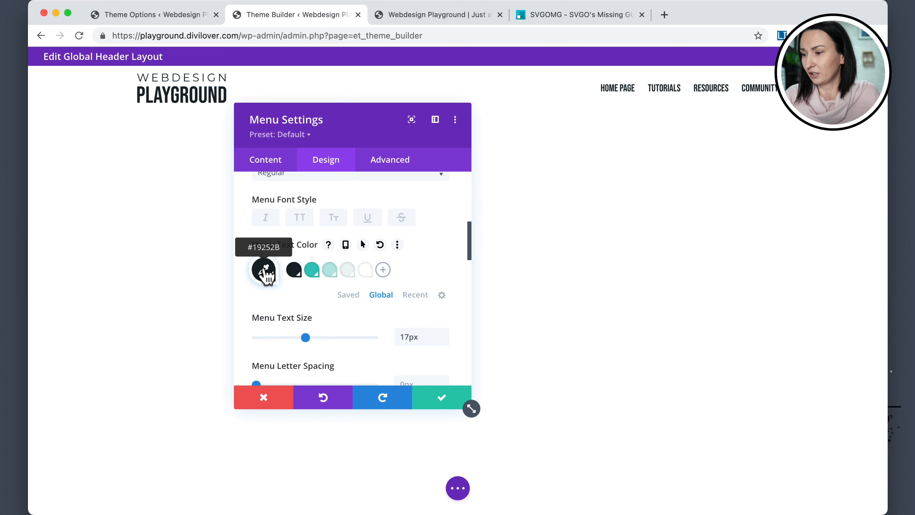
pyautogui.click(363, 245)
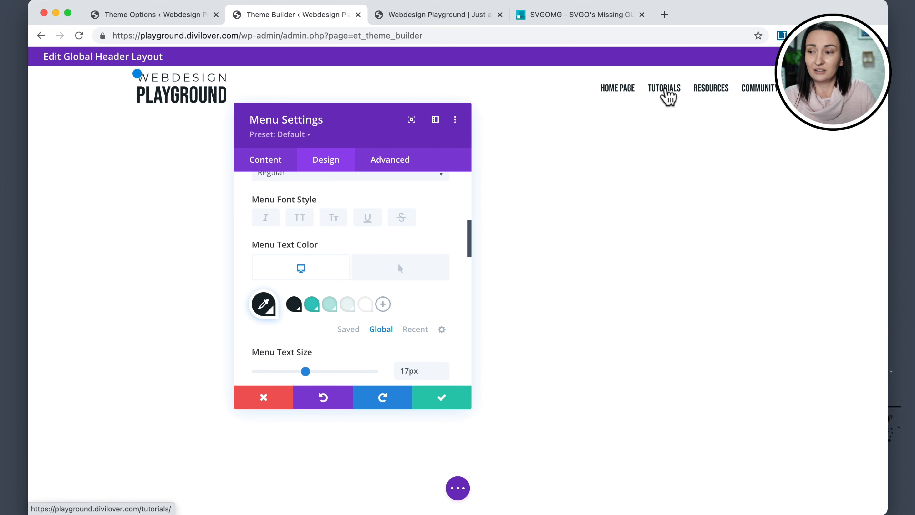
pyautogui.click(437, 399)
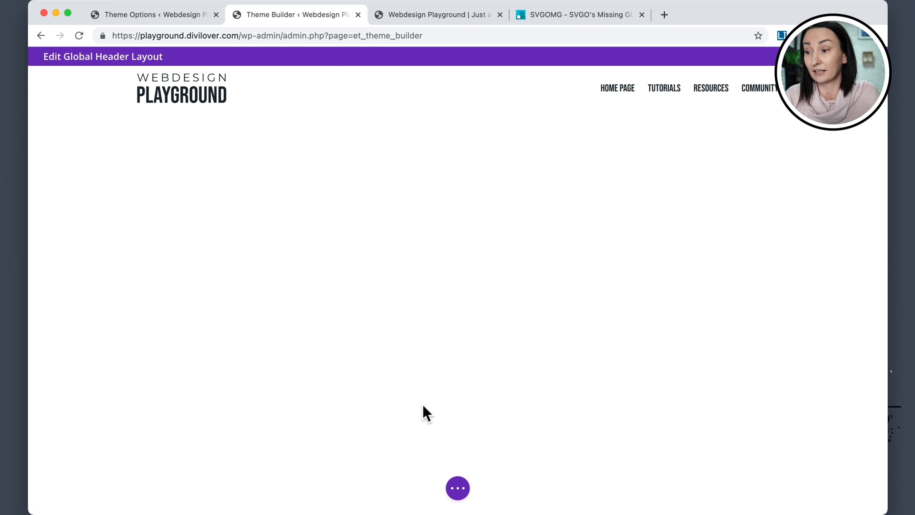
# Return to the front-end home page and reload it to view the updated header menu.
pyautogui.click(459, 490)
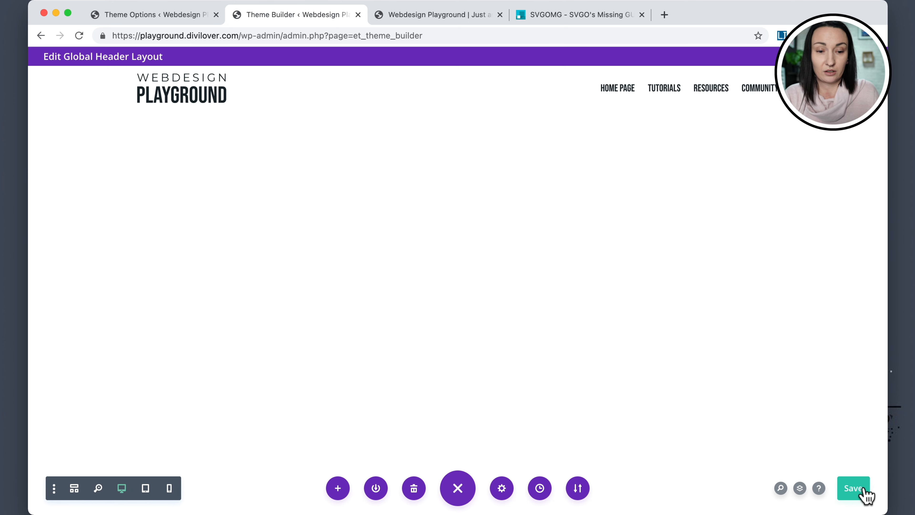
pyautogui.click(434, 20)
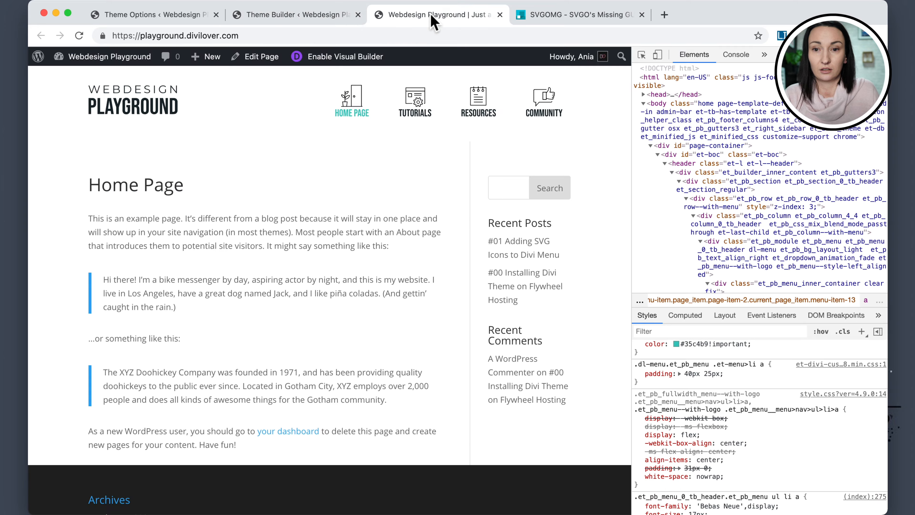
pyautogui.click(79, 35)
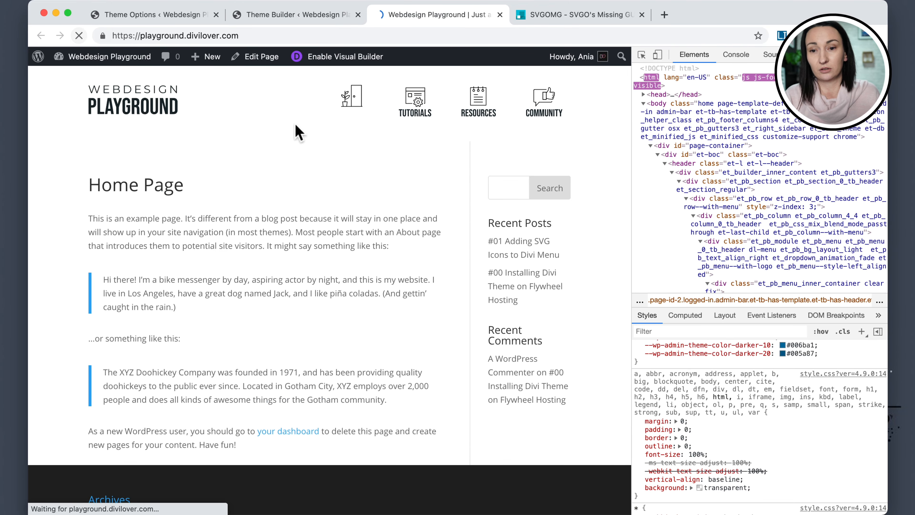
# Inspect the Home menu link and review its applied style rules.
pyautogui.press('super+shift+c')
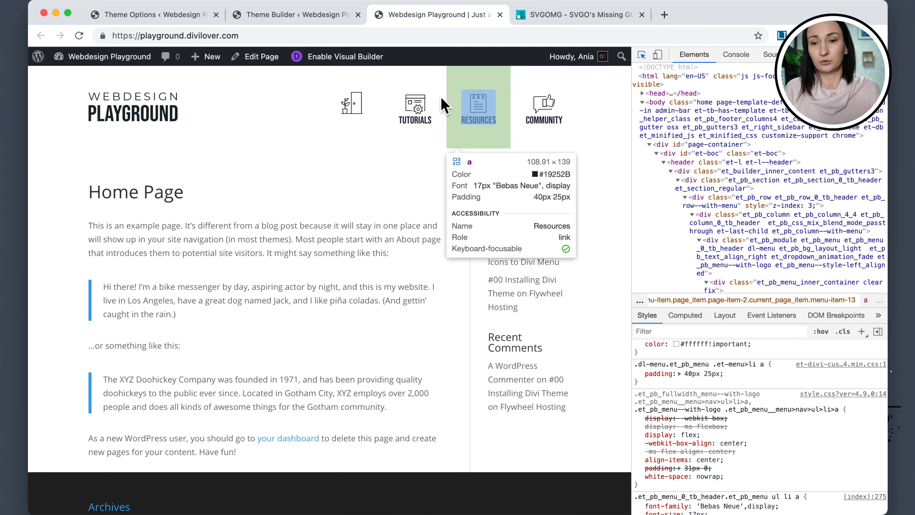
pyautogui.click(375, 130)
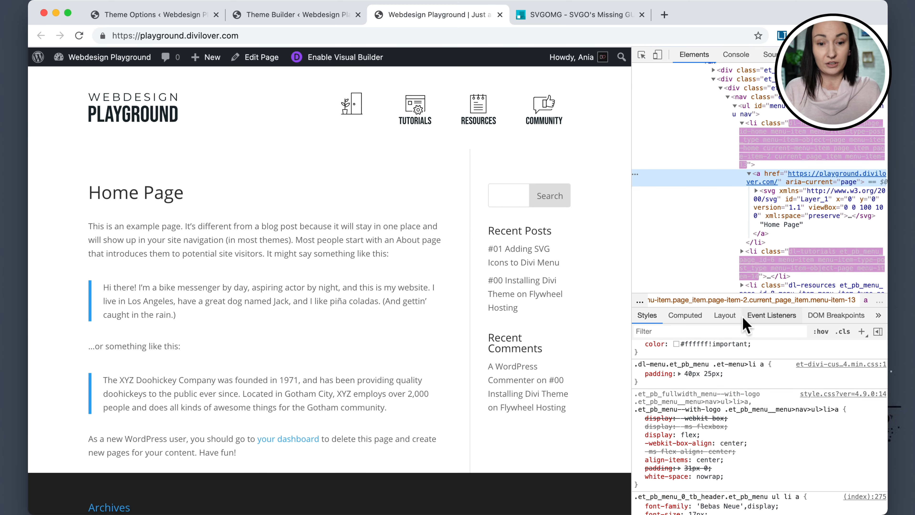
pyautogui.scroll(2, 717, 368)
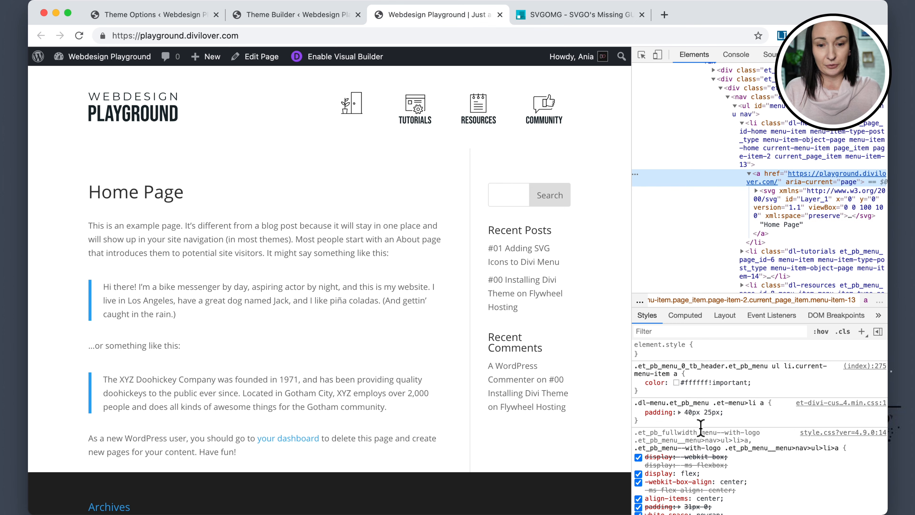
pyautogui.scroll(-3, 701, 428)
pyautogui.scroll(3, 701, 428)
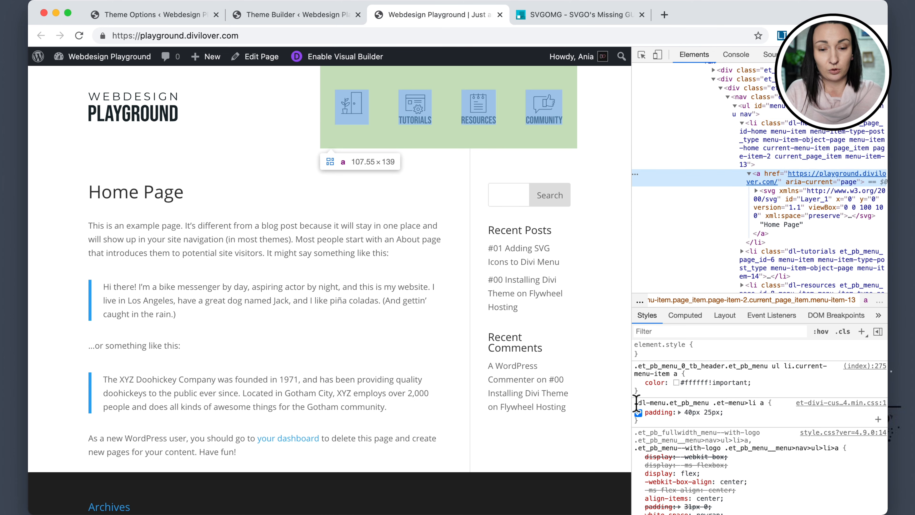
# Copy the .dl-menu.et_pb_menu .et-menu>li a selector from the link padding rule.
pyautogui.moveTo(636, 403); pyautogui.dragTo(766, 403)
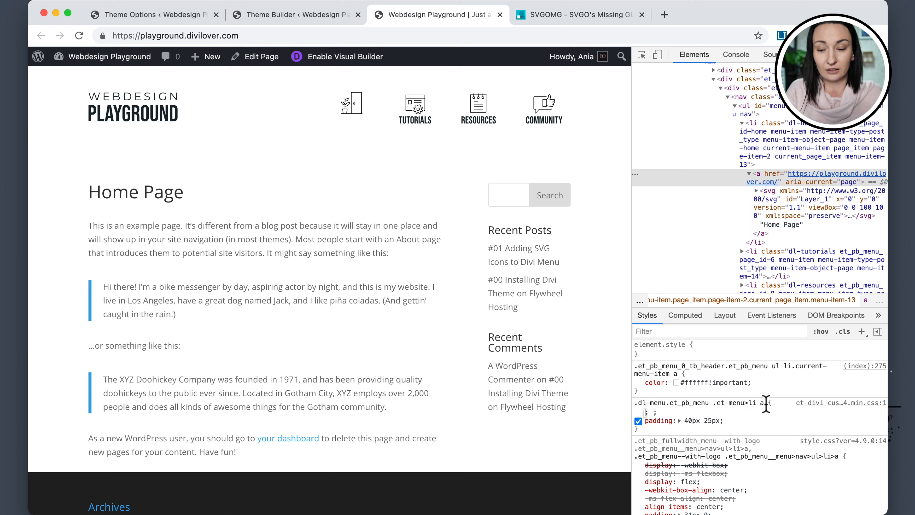
pyautogui.click(741, 404)
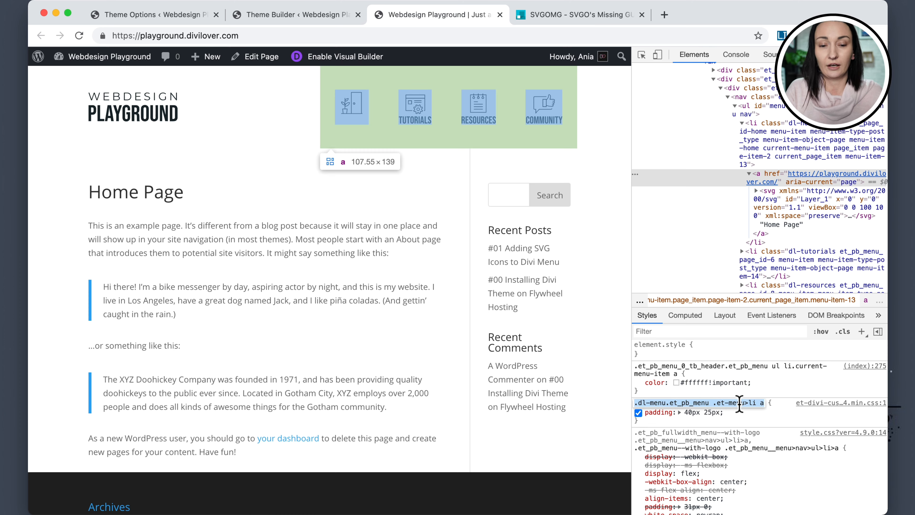
pyautogui.click(783, 416)
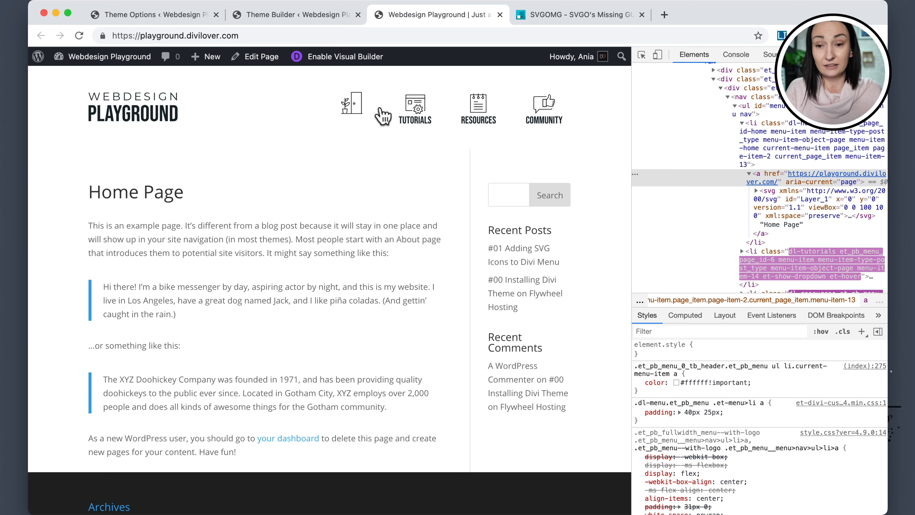
# Select the Home menu list item element in the inspector and review its styles.
pyautogui.click(642, 54)
pyautogui.click(371, 99)
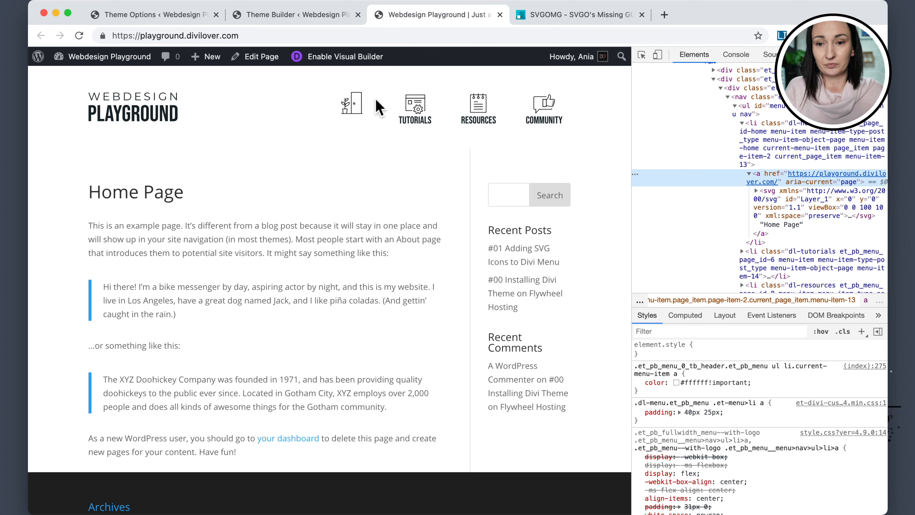
pyautogui.click(756, 125)
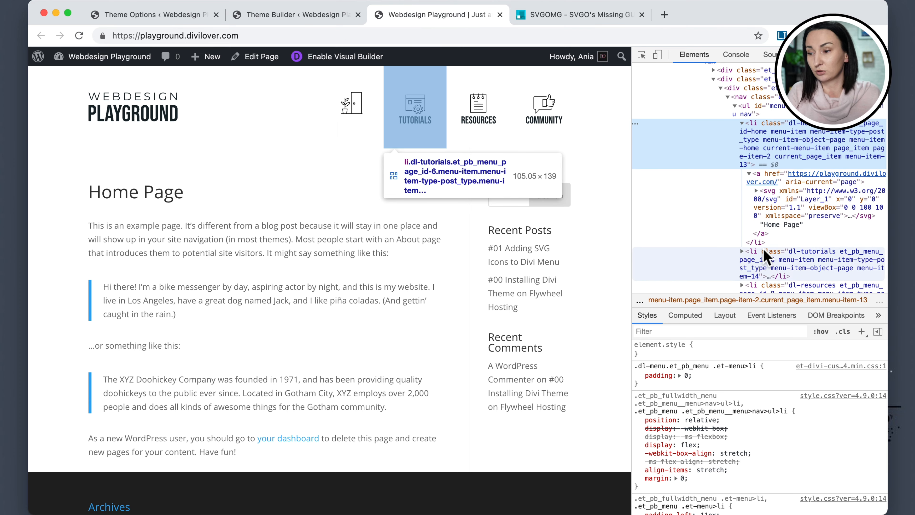
pyautogui.scroll(1, 767, 249)
pyautogui.scroll(-1, 769, 231)
pyautogui.scroll(1, 776, 178)
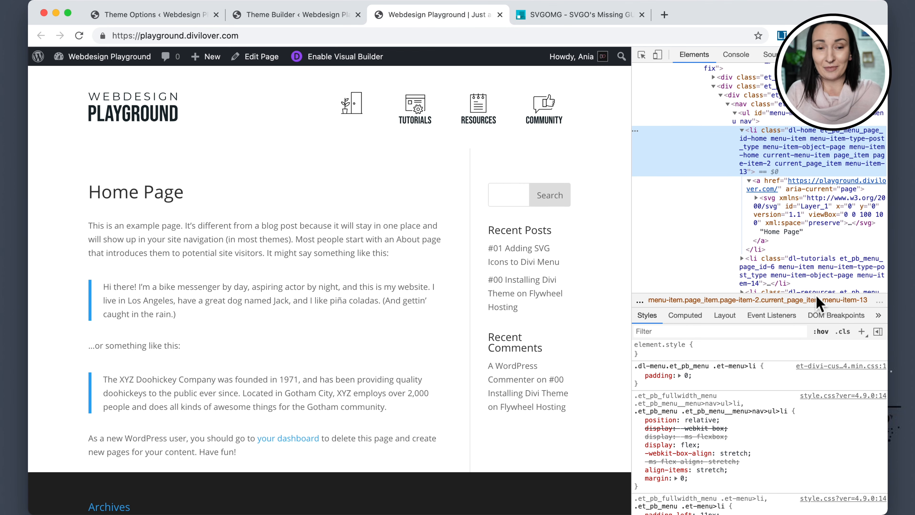
pyautogui.scroll(1, 774, 157)
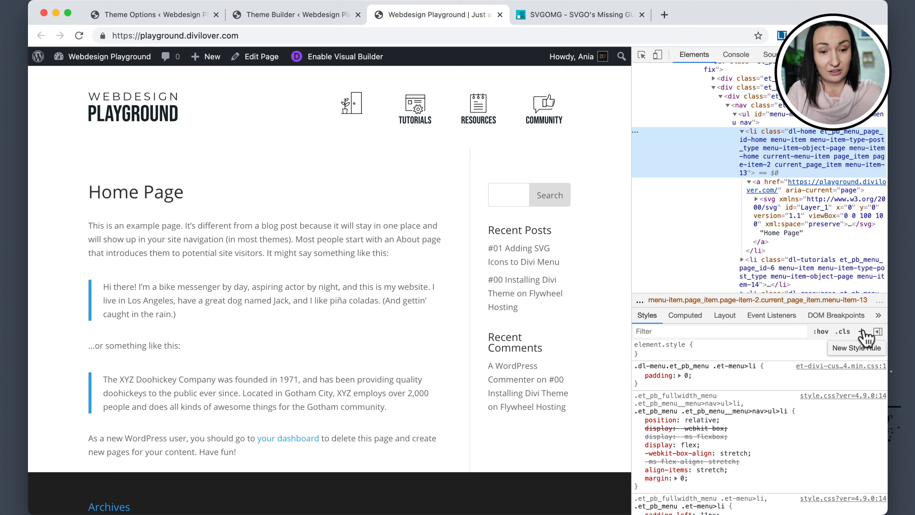
# Add a new inspector style rule with the selector .dl-menu.et_pb_menu .et-menu>li.current-menu-item a.
pyautogui.click(862, 332)
pyautogui.hotkey('ctrl', 'v')
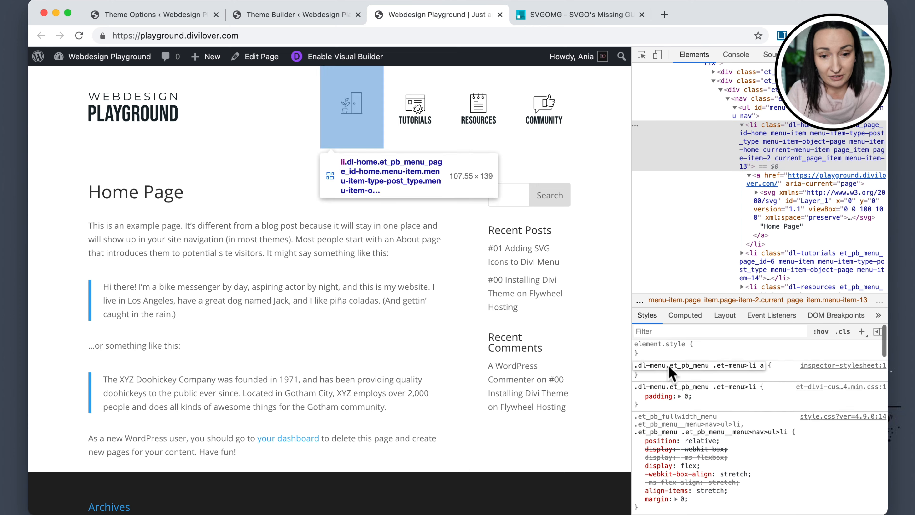
pyautogui.write('a')
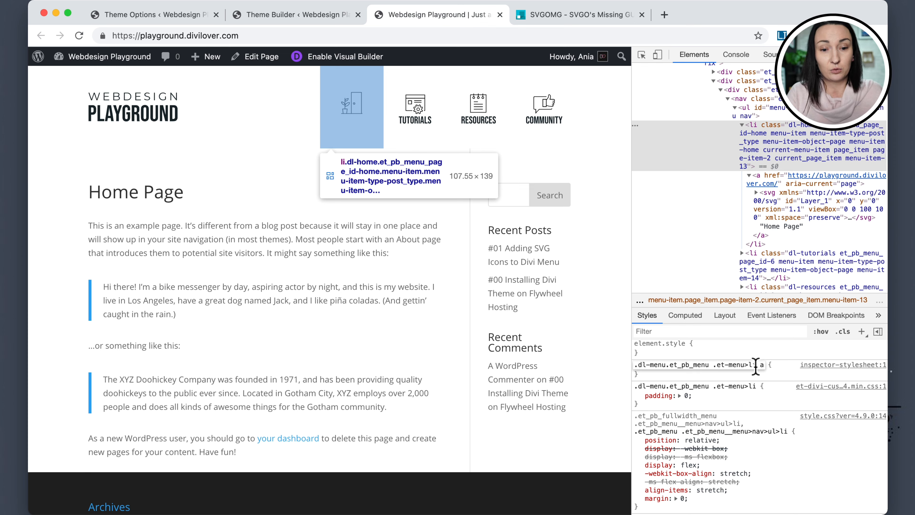
pyautogui.click(755, 365)
pyautogui.scroll(-1, 748, 376)
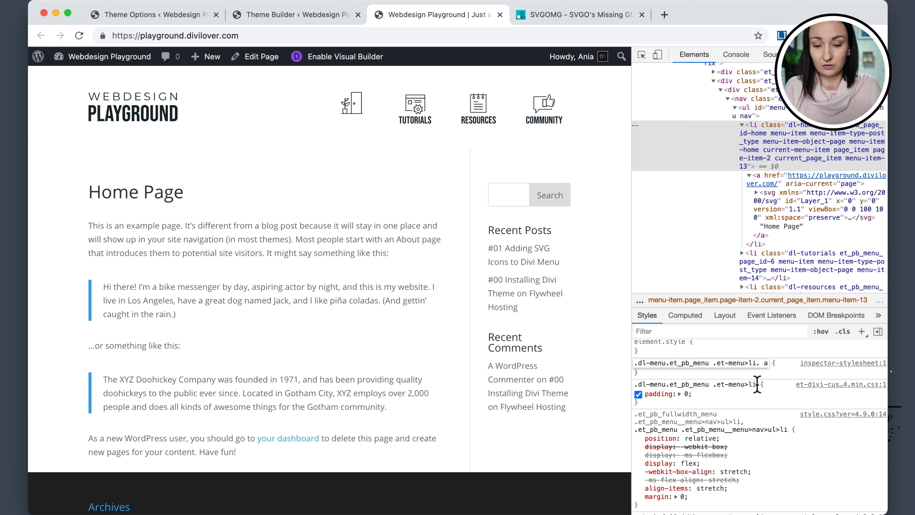
pyautogui.write('rrent-menu-item')
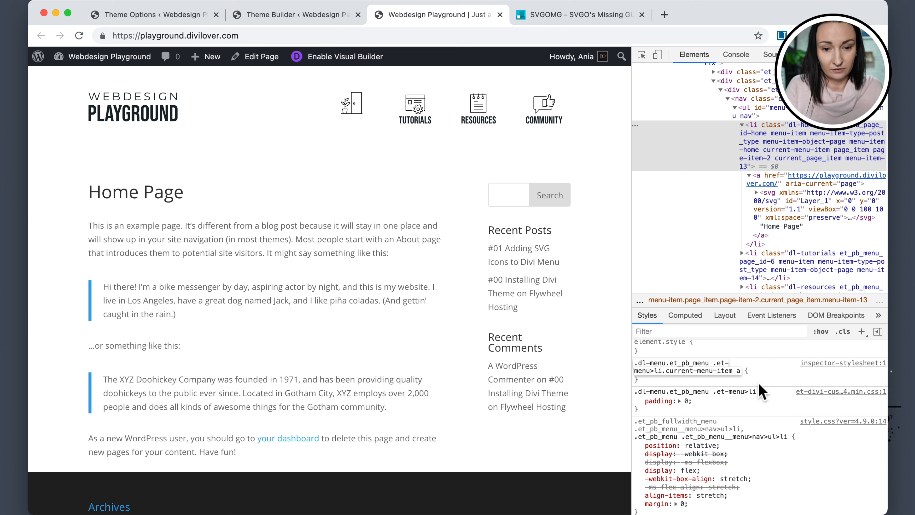
# Give the current-menu-item link rule a background of #000.
pyautogui.click(763, 374)
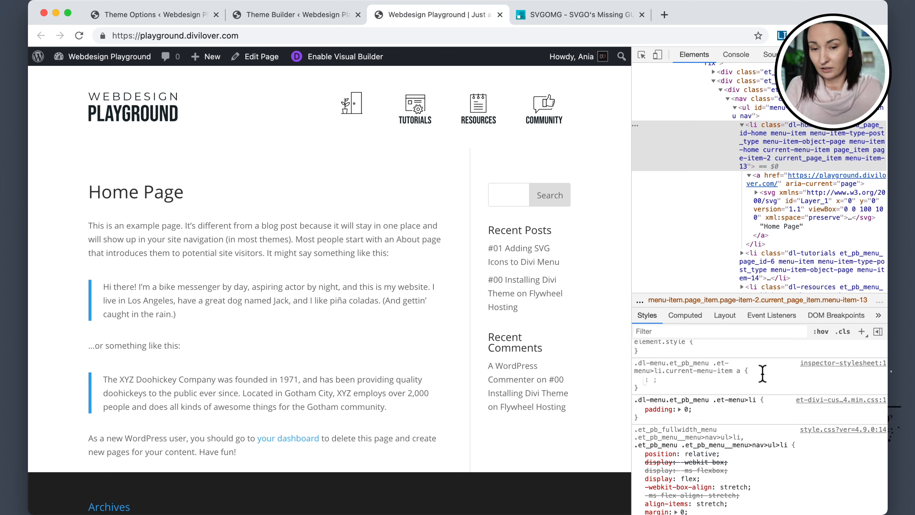
pyautogui.write('background: ')
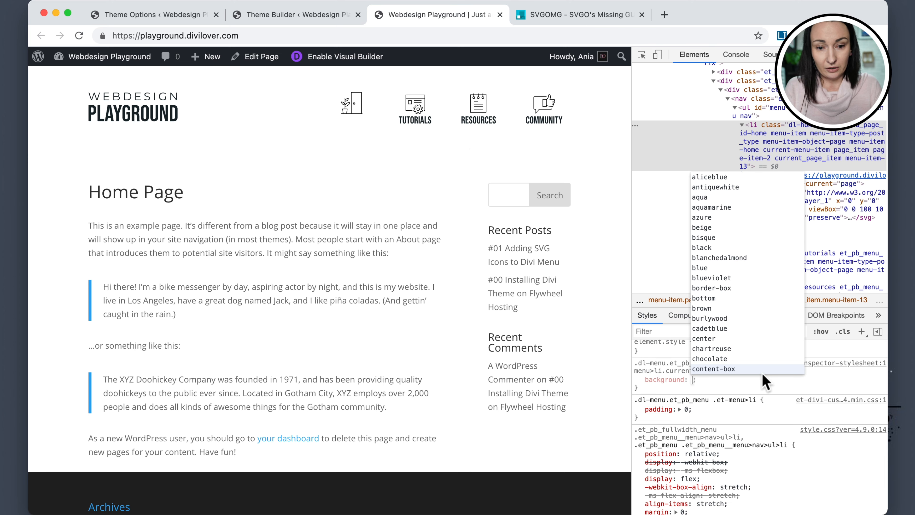
pyautogui.write('#00')
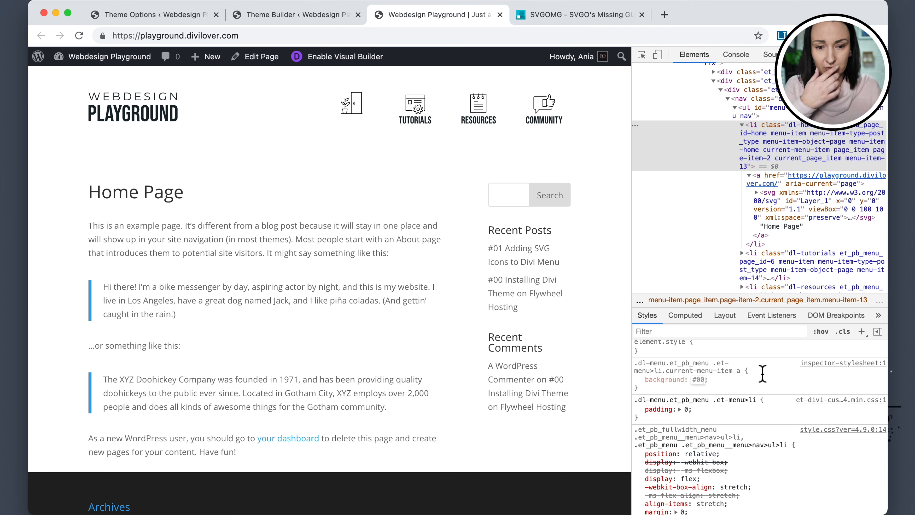
pyautogui.write('0')
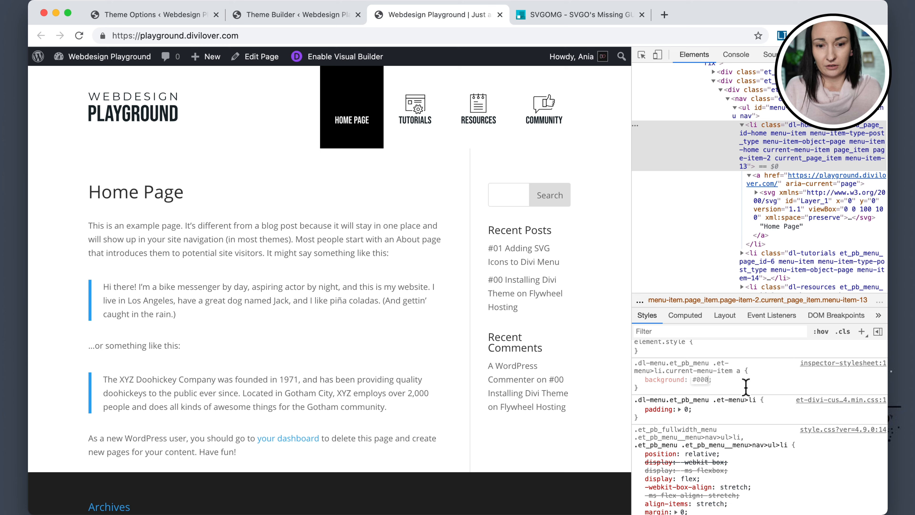
pyautogui.click(745, 387)
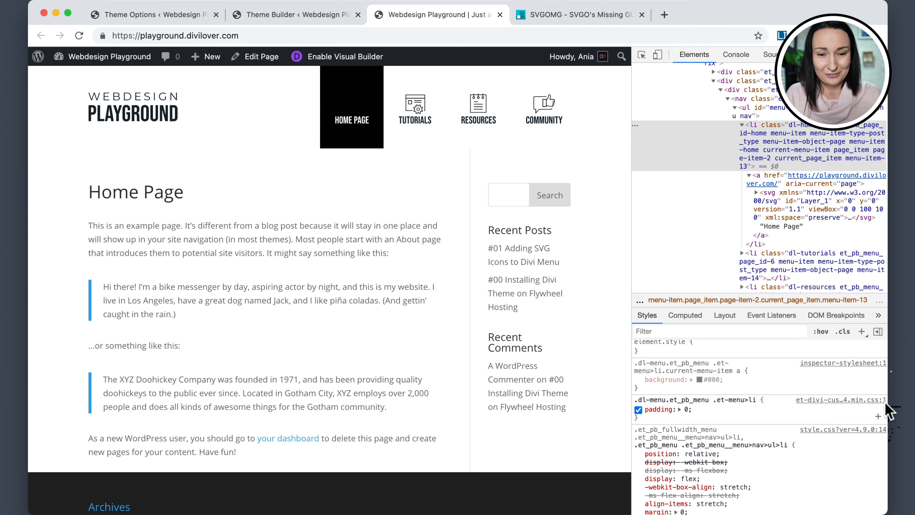
# Copy the new current-menu-item rule and paste it at the end of the Theme Options Custom CSS.
pyautogui.moveTo(637, 363); pyautogui.dragTo(648, 385)
pyautogui.press('super+c')
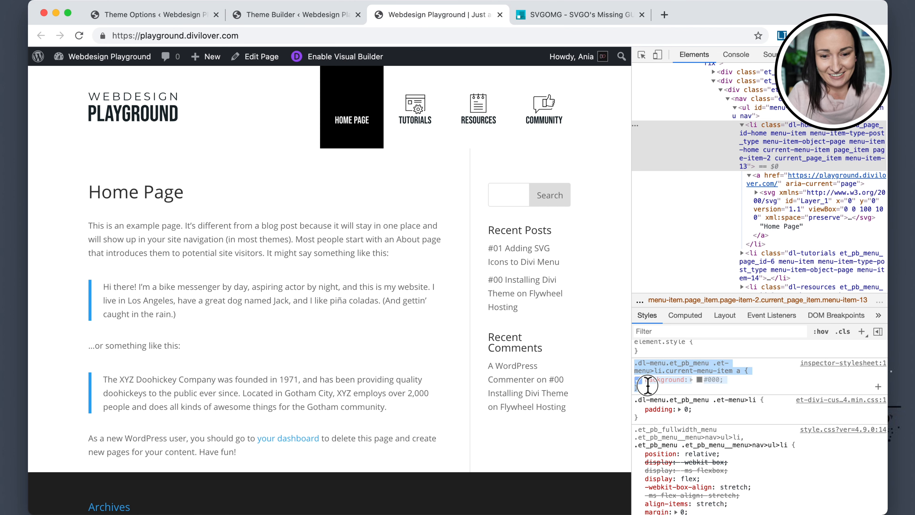
pyautogui.click(129, 15)
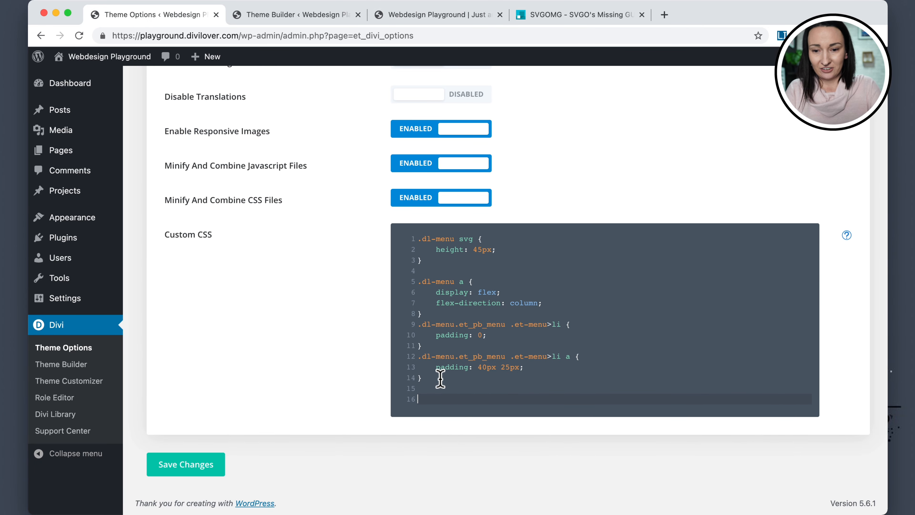
pyautogui.press('super+v')
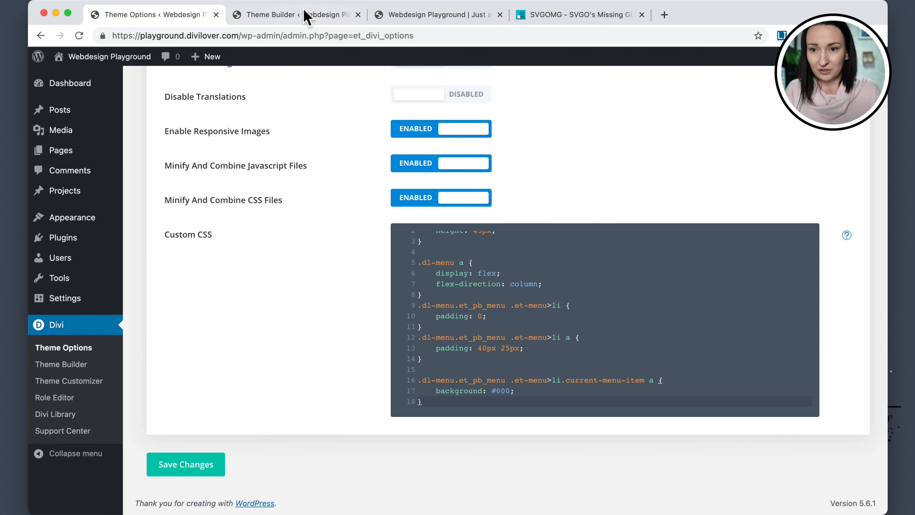
# Open the global header menu module's Menu Text Color picker to copy its hex colour.
pyautogui.click(279, 16)
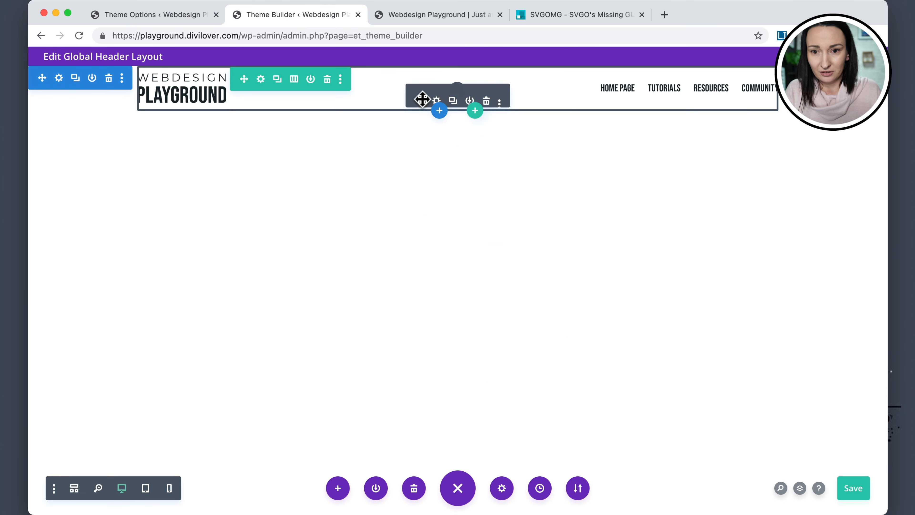
pyautogui.click(437, 96)
pyautogui.click(323, 163)
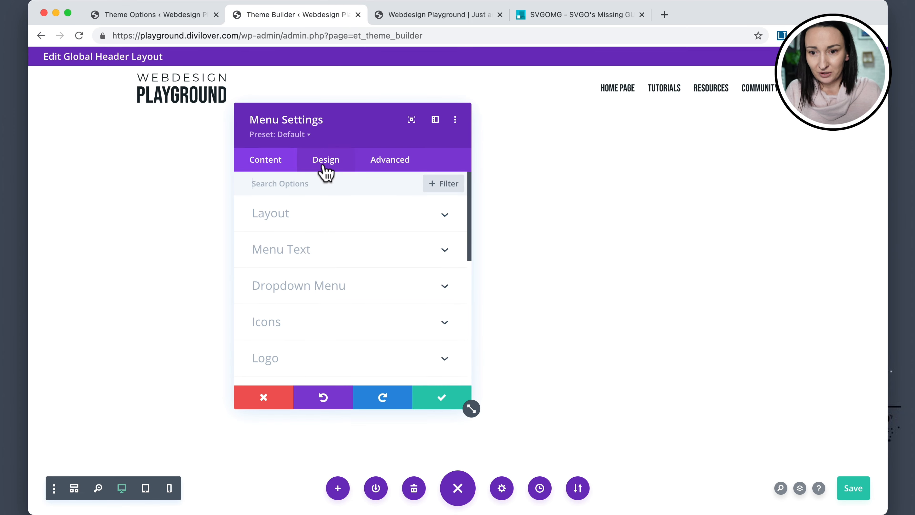
pyautogui.click(292, 250)
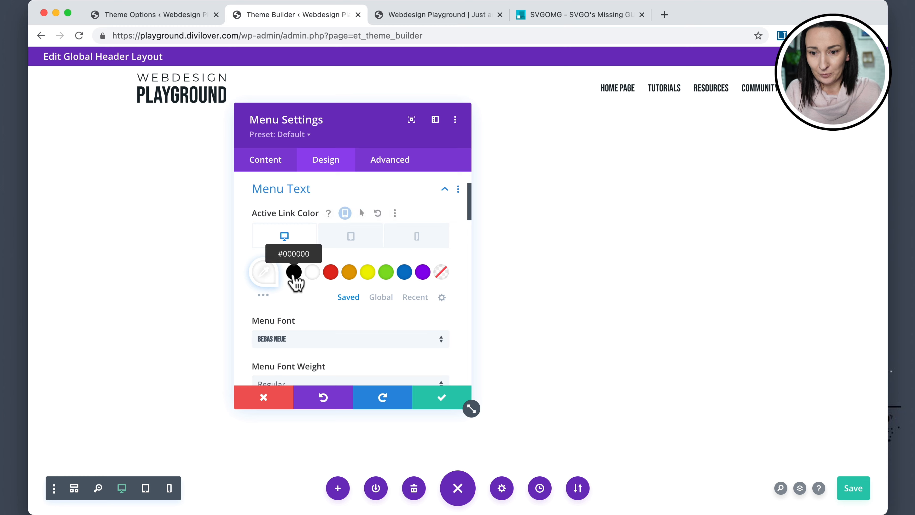
pyautogui.scroll(-5, 313, 284)
pyautogui.scroll(-3, 316, 287)
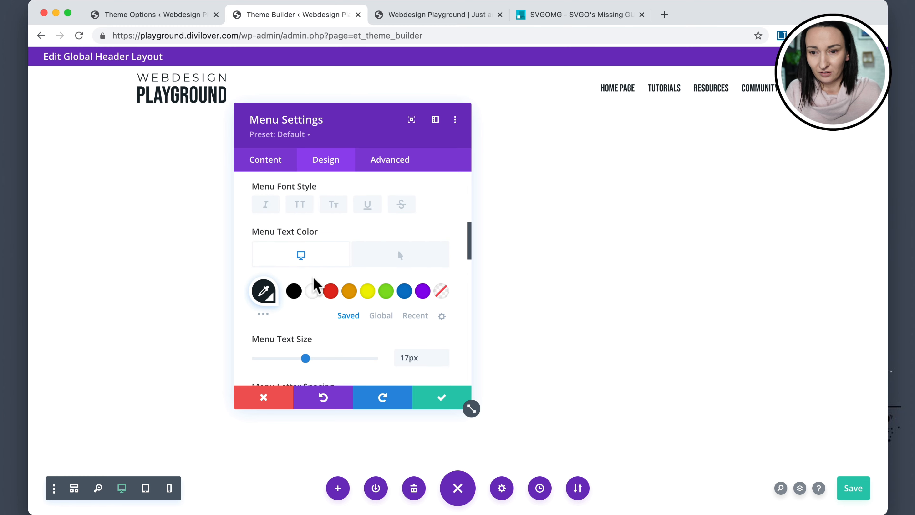
pyautogui.click(265, 292)
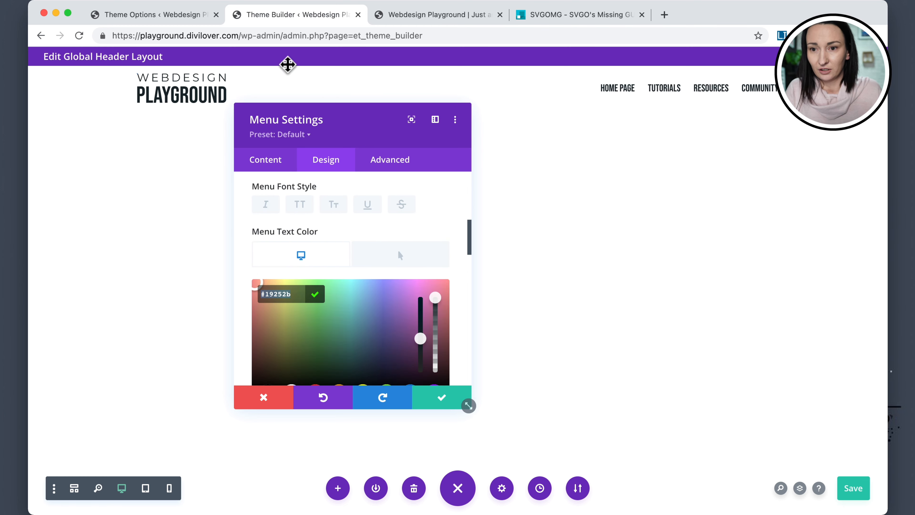
# Change the current-menu-item background to #19252b in the Custom CSS and save the theme options.
pyautogui.click(176, 15)
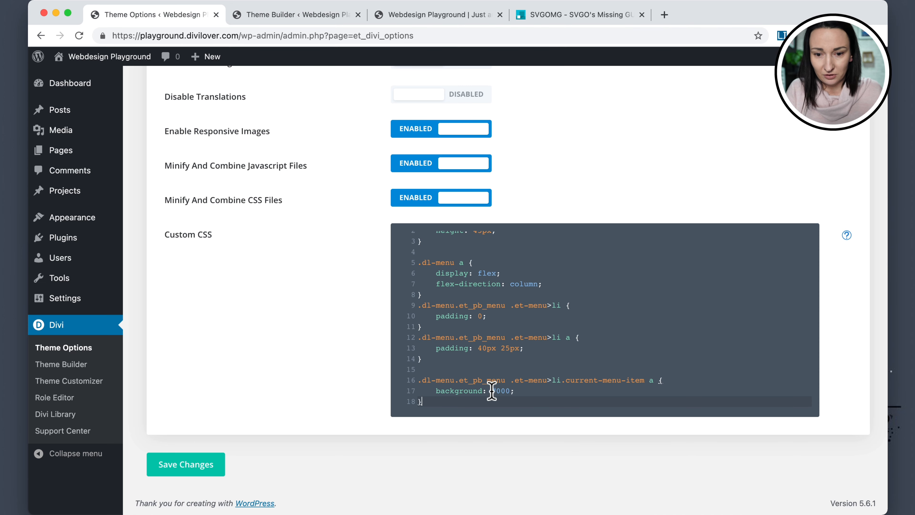
pyautogui.doubleClick(504, 390)
pyautogui.write('19252b')
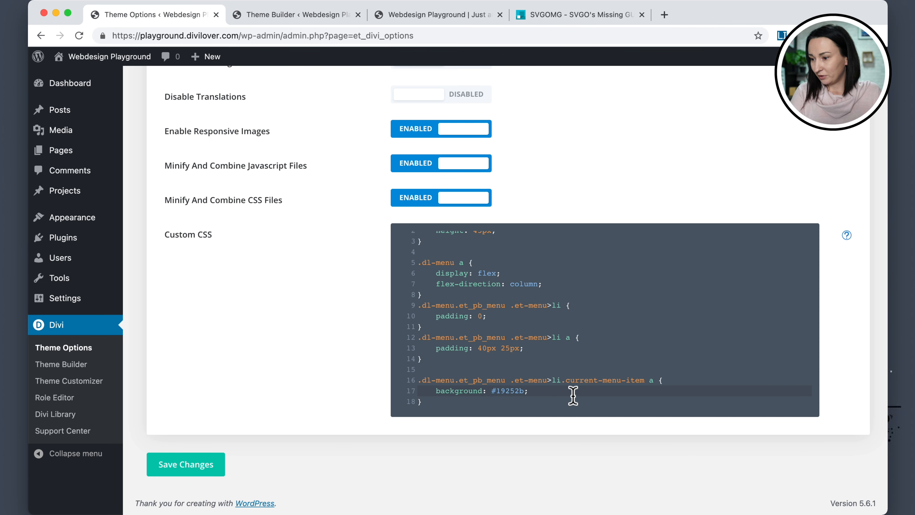
pyautogui.click(197, 466)
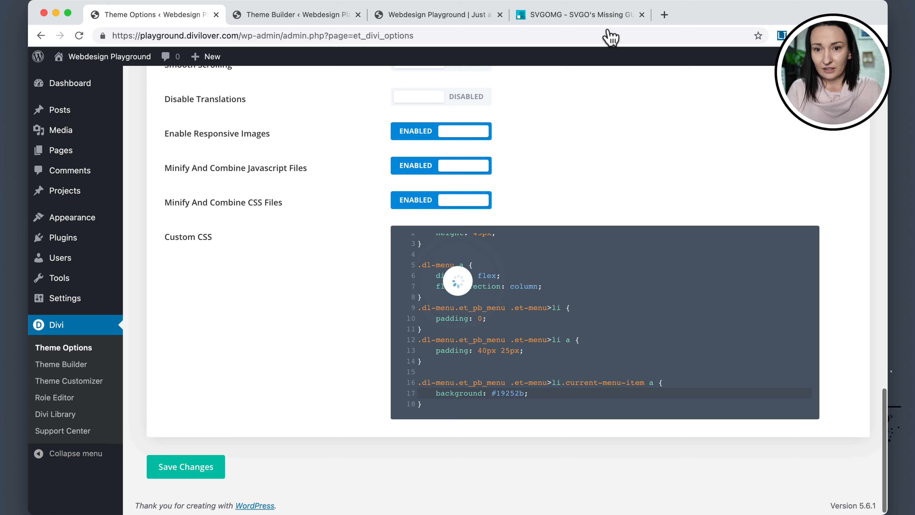
# Reload the front-end home page without developer tools and browse the menu pages to check the active item highlight.
pyautogui.click(445, 18)
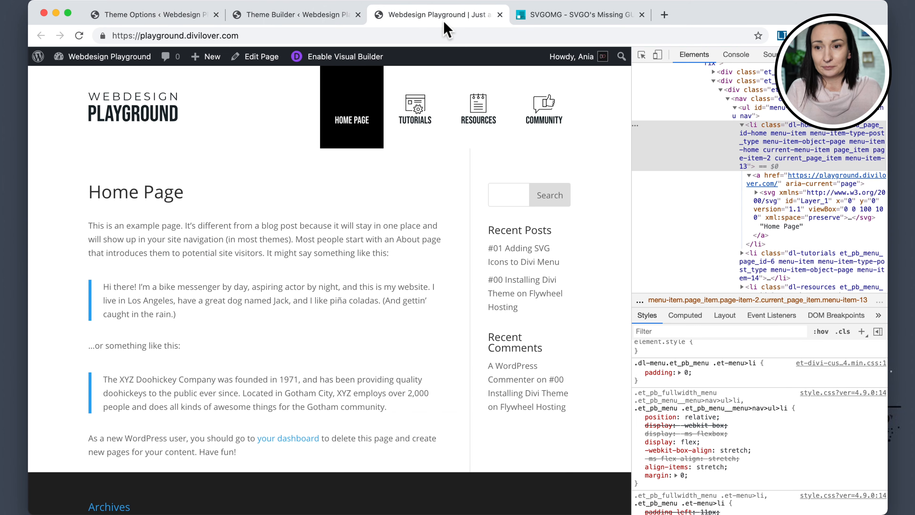
pyautogui.click(79, 35)
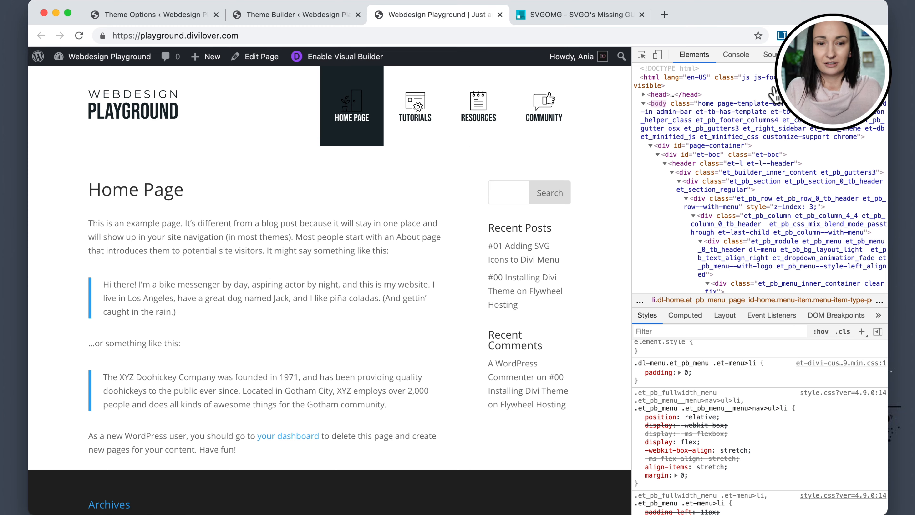
pyautogui.press('super+alt+i')
pyautogui.press('super+r')
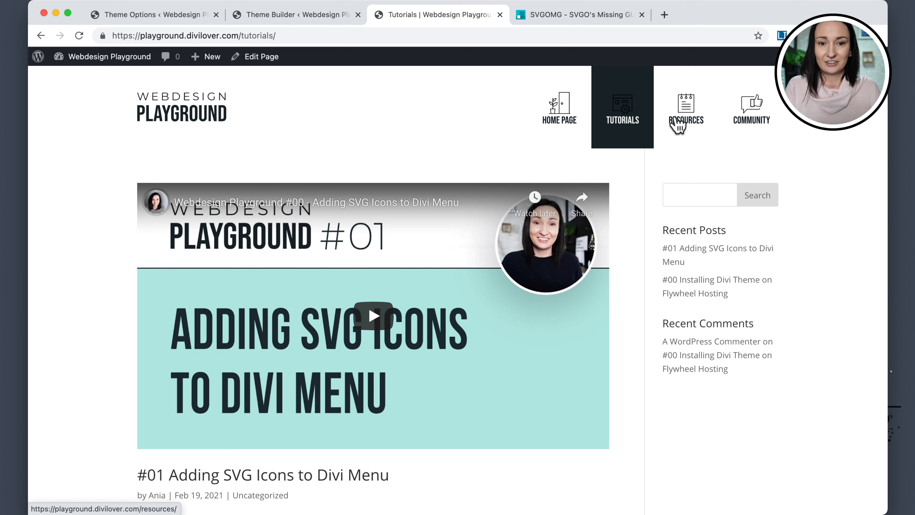
pyautogui.click(678, 122)
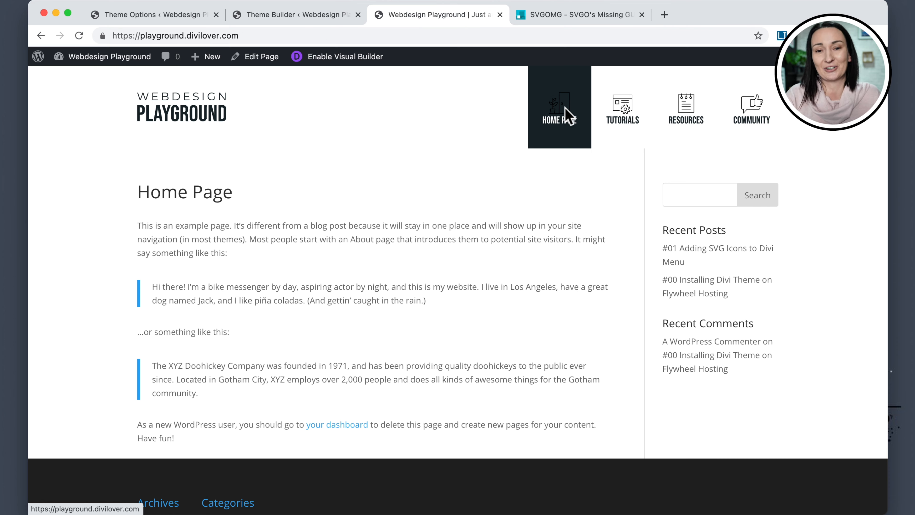
# Inspect the Home menu SVG icon's elements and their .st0 style rules.
pyautogui.rightClick(562, 169)
pyautogui.click(586, 356)
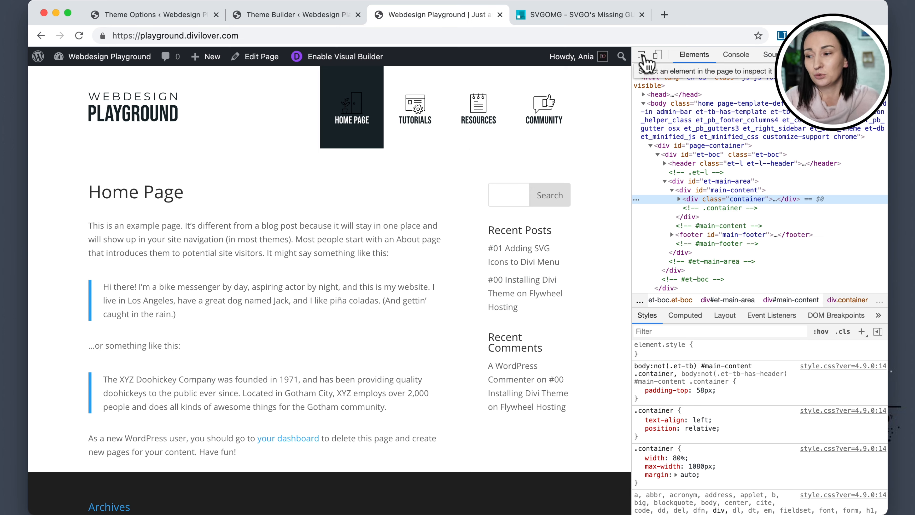
pyautogui.click(643, 57)
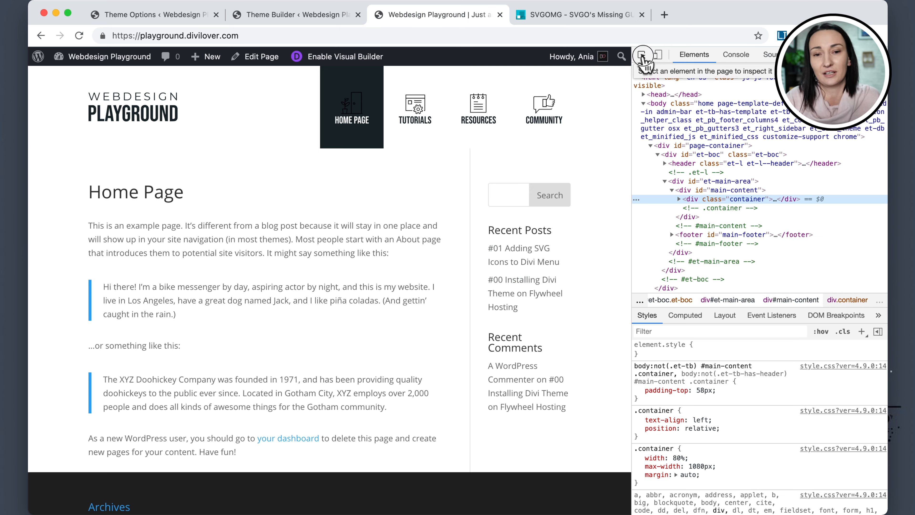
pyautogui.click(349, 104)
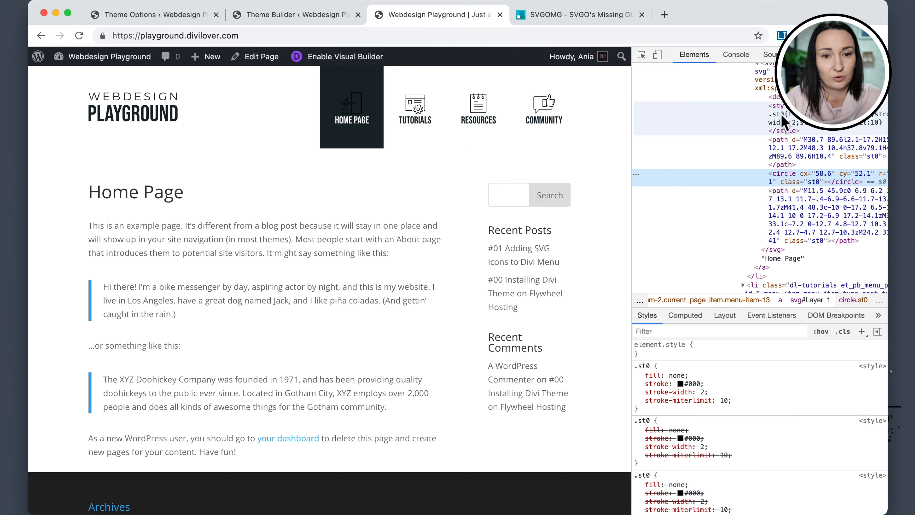
pyautogui.scroll(3, 772, 92)
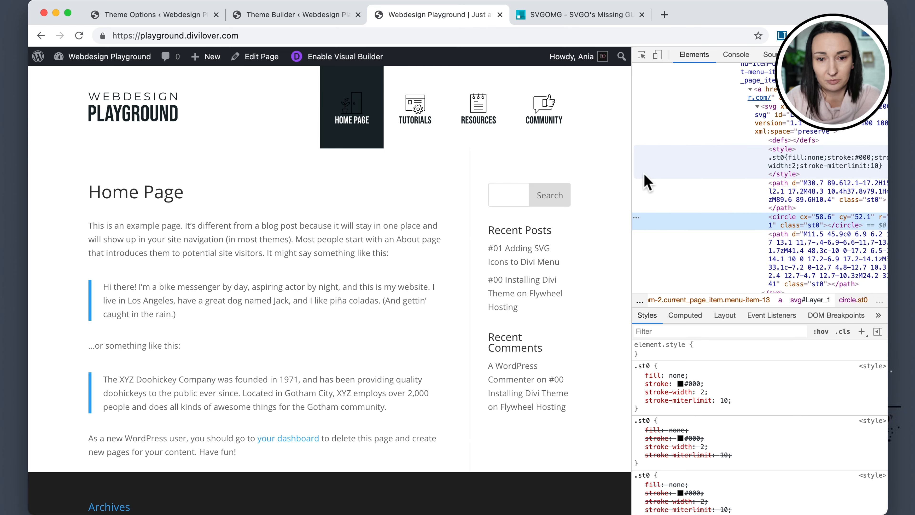
# Resize the developer tools panels and examine the Home icon SVG's path and circle elements and styles.
pyautogui.moveTo(629, 174); pyautogui.dragTo(432, 163)
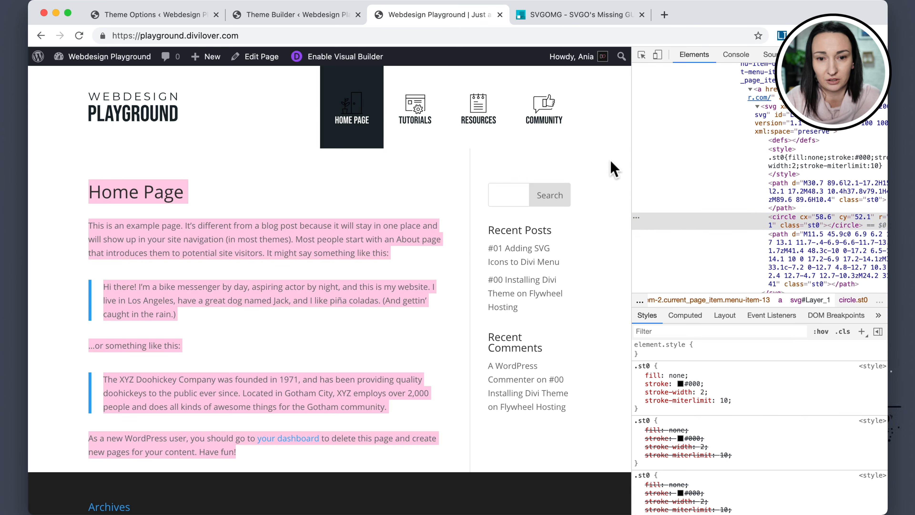
pyautogui.moveTo(633, 127); pyautogui.dragTo(434, 119)
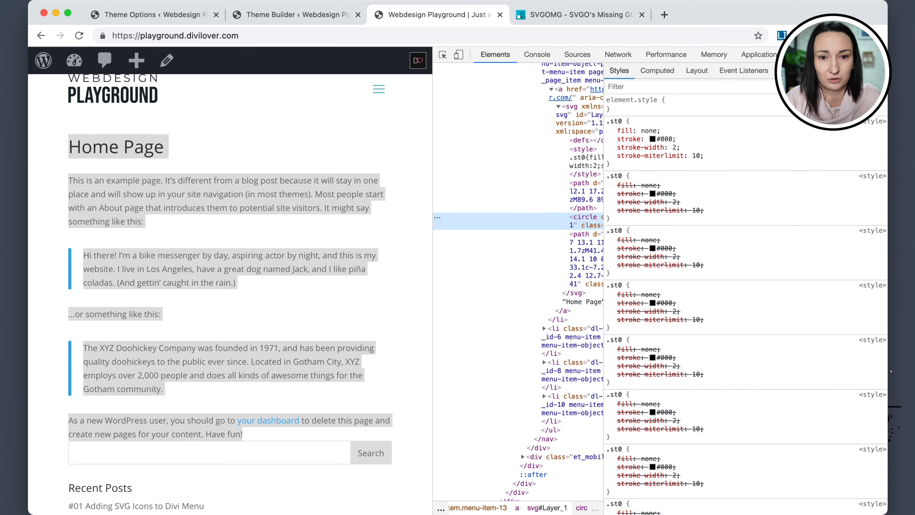
pyautogui.moveTo(604, 123); pyautogui.dragTo(806, 122)
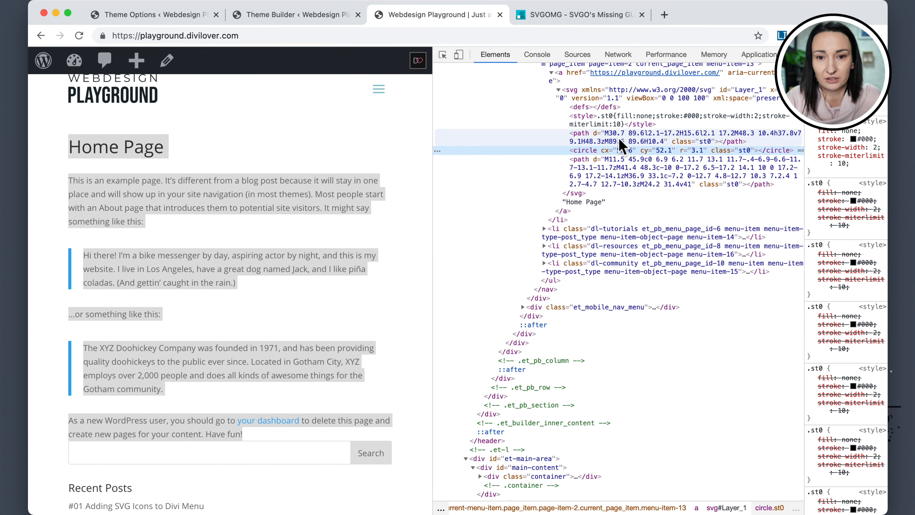
pyautogui.scroll(3, 590, 116)
pyautogui.scroll(3, 590, 116)
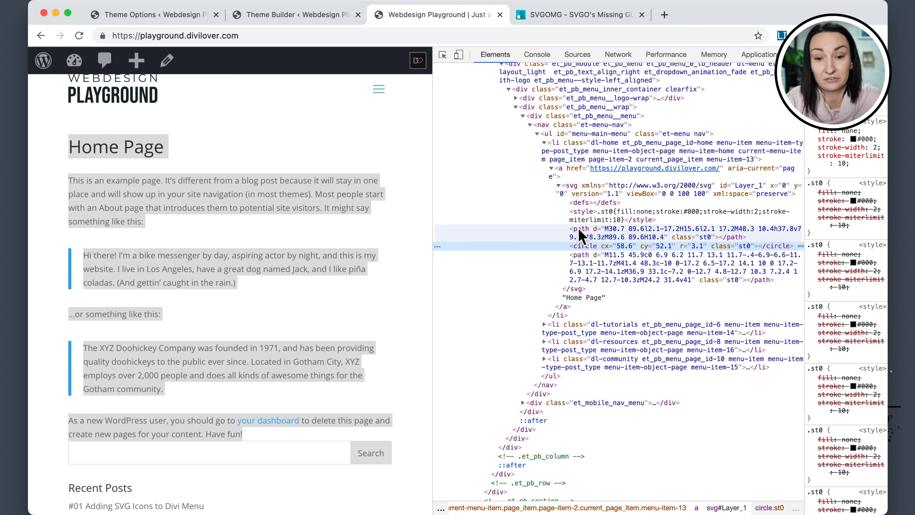
pyautogui.click(585, 262)
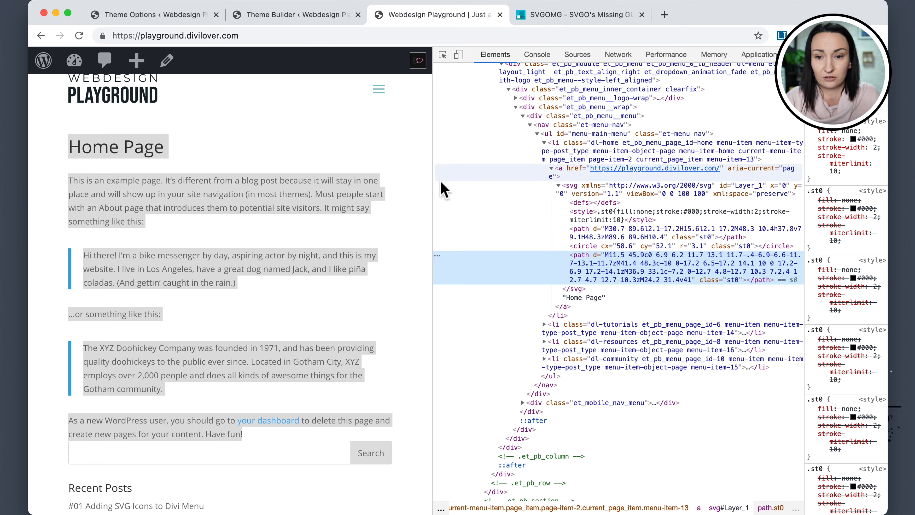
pyautogui.moveTo(433, 189); pyautogui.dragTo(557, 191)
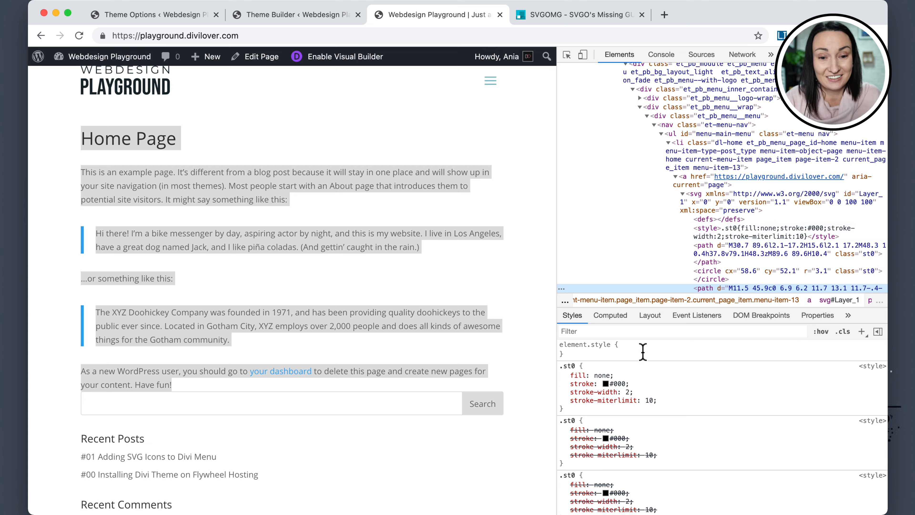
pyautogui.scroll(-2, 715, 287)
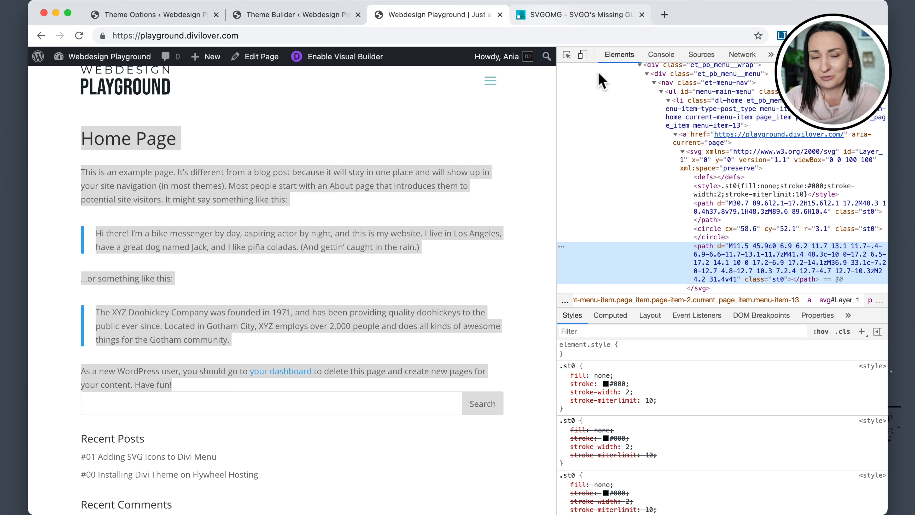
# Add a new style rule in developer tools for .dl-menu svg * with fill set to #fff.
pyautogui.scroll(-3, 709, 238)
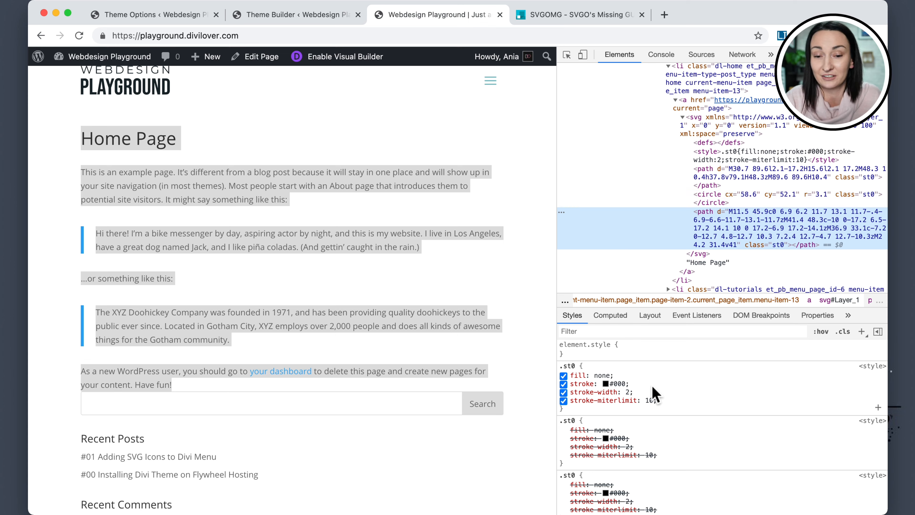
pyautogui.click(483, 183)
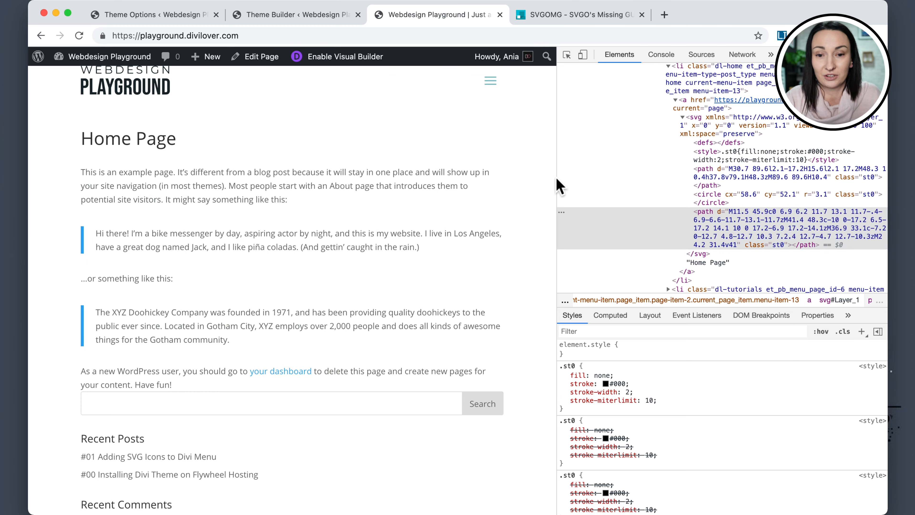
pyautogui.moveTo(558, 179); pyautogui.dragTo(613, 175)
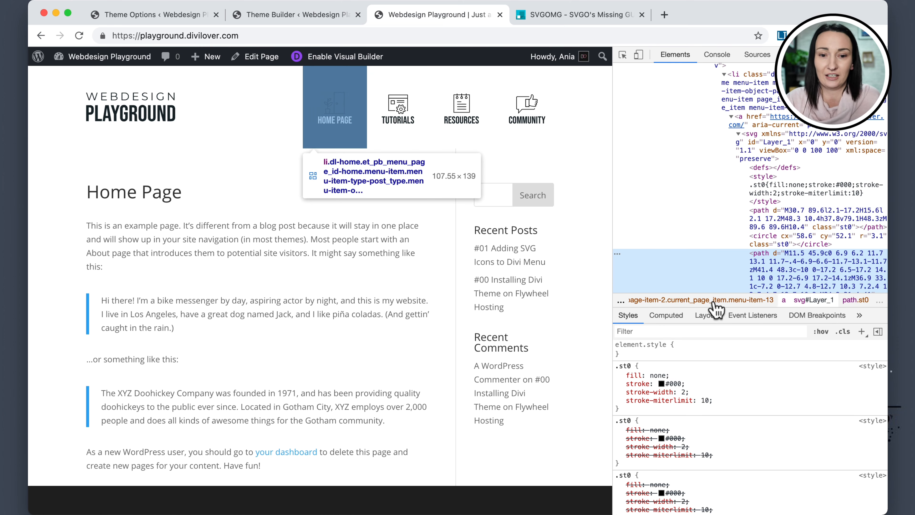
pyautogui.click(862, 332)
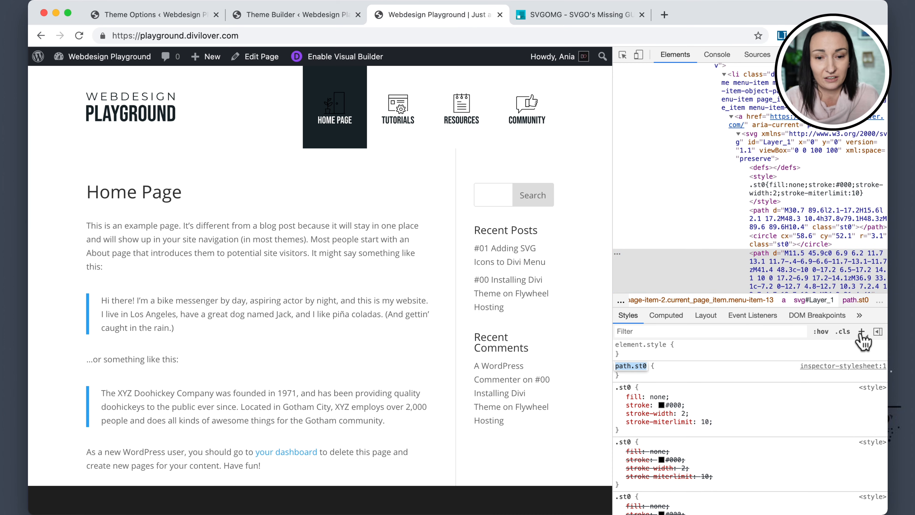
pyautogui.write('.dl-menu svg *')
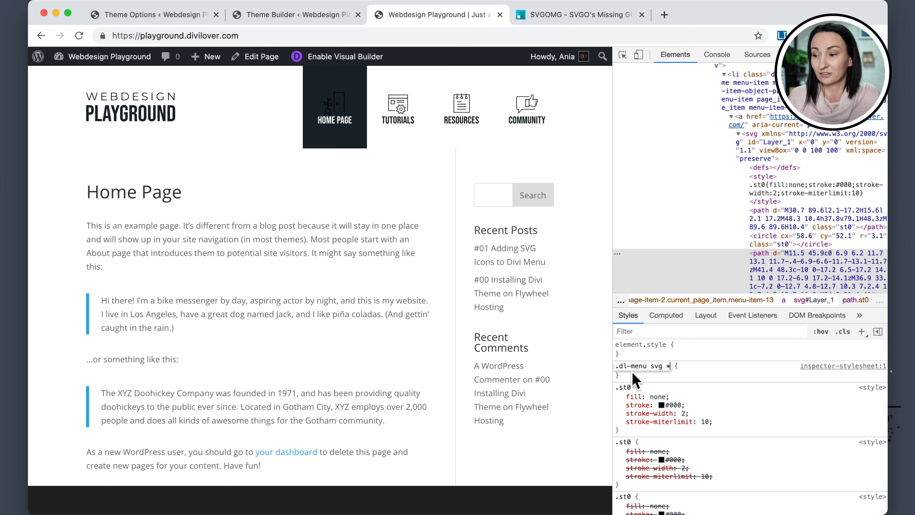
pyautogui.click(684, 368)
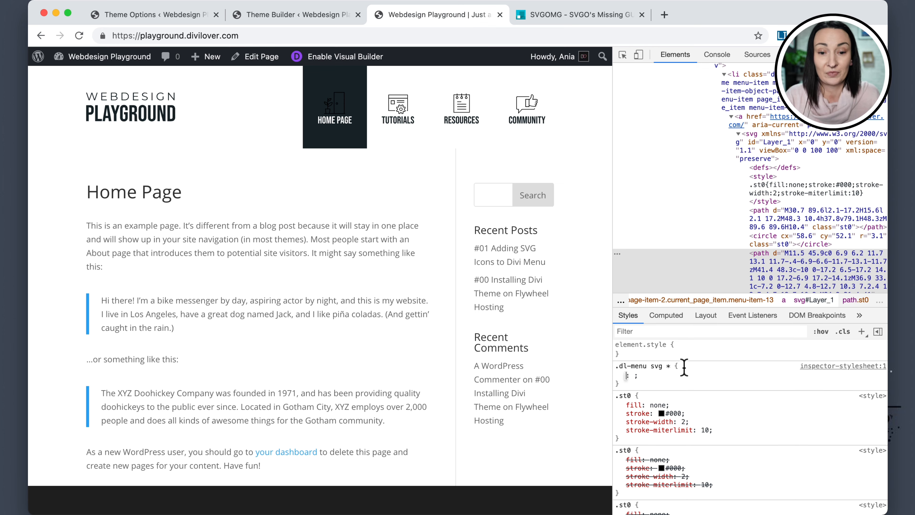
pyautogui.write('fill')
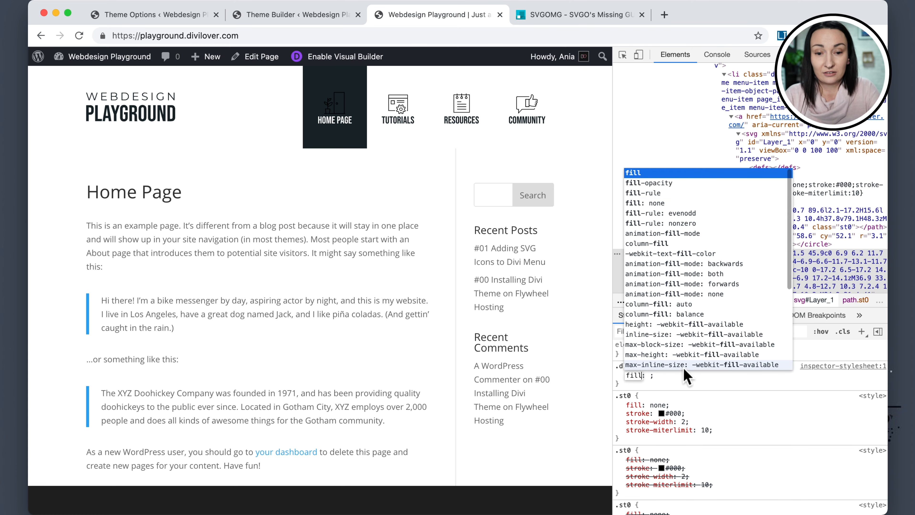
pyautogui.click(690, 383)
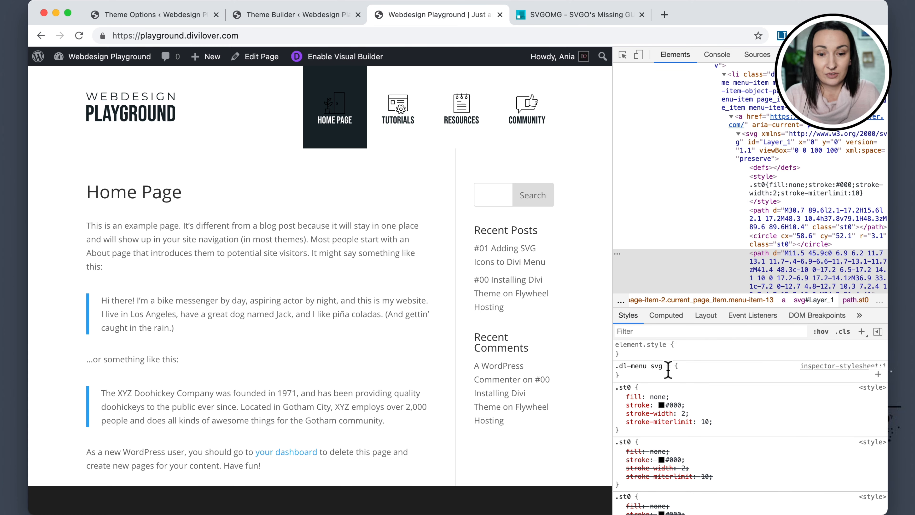
pyautogui.click(695, 368)
pyautogui.write('fill: ;')
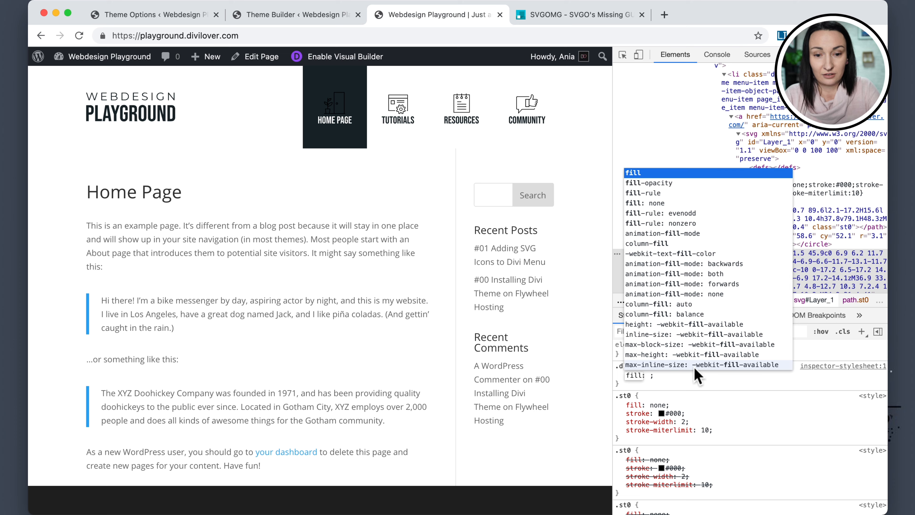
pyautogui.press('Tab')
pyautogui.write('#0')
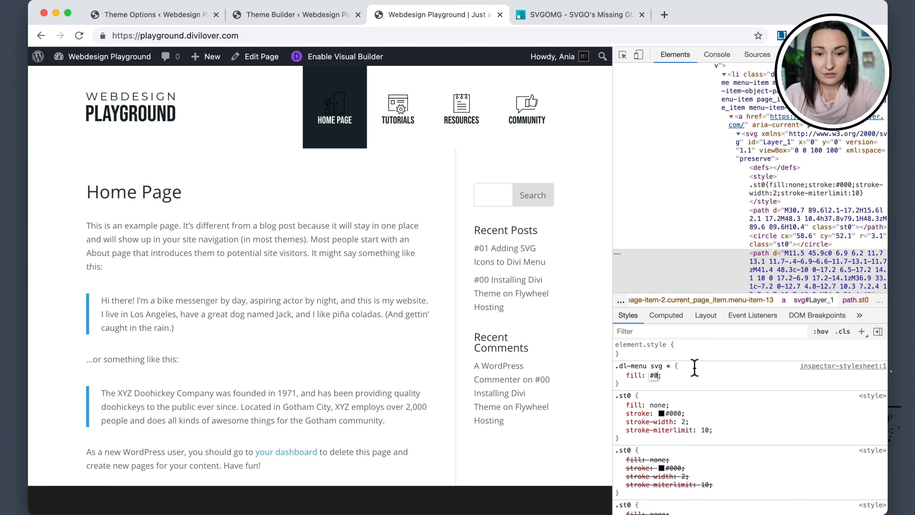
pyautogui.write('fff')
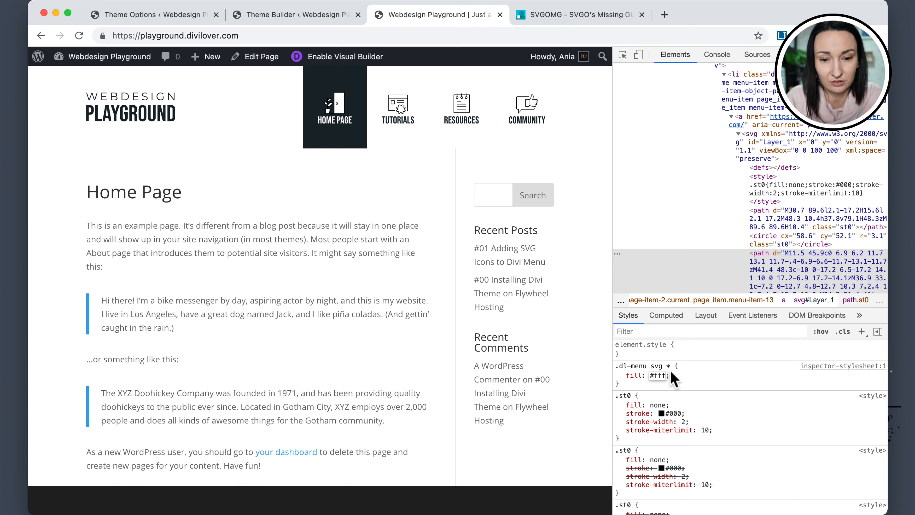
# Change the rule's property to stroke #fff and its selector to .dl-menu .current-menu-item svg *.
pyautogui.click(634, 375)
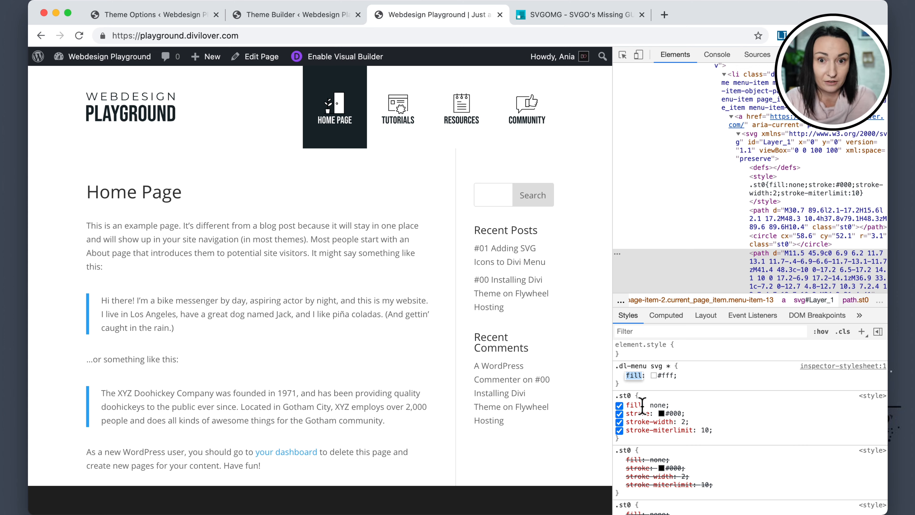
pyautogui.write('stroke')
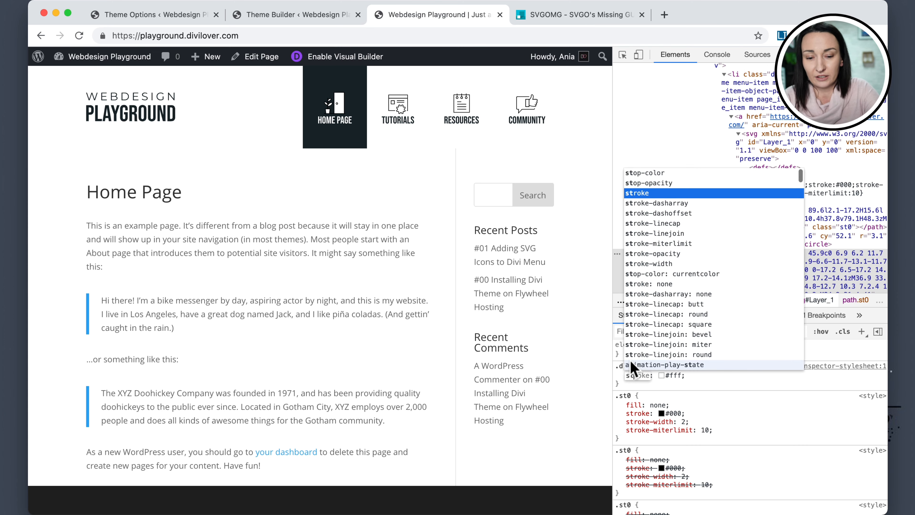
pyautogui.click(707, 379)
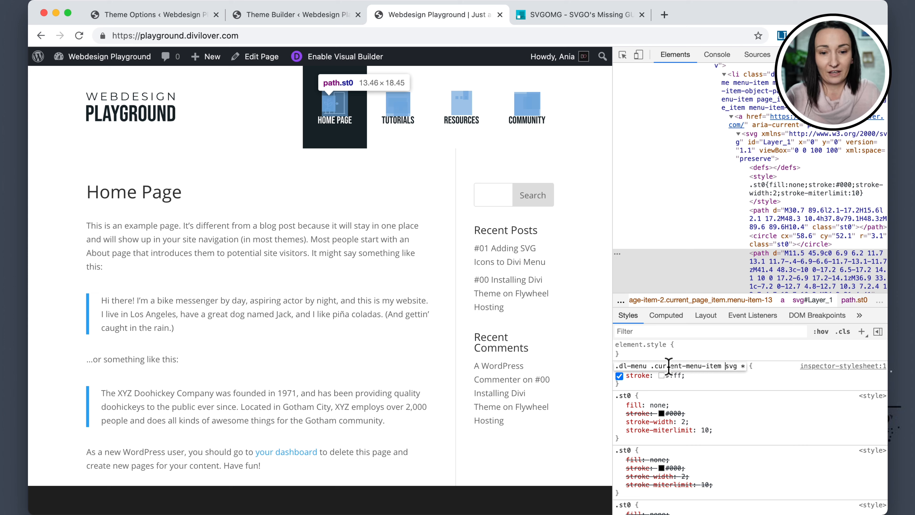
pyautogui.click(721, 381)
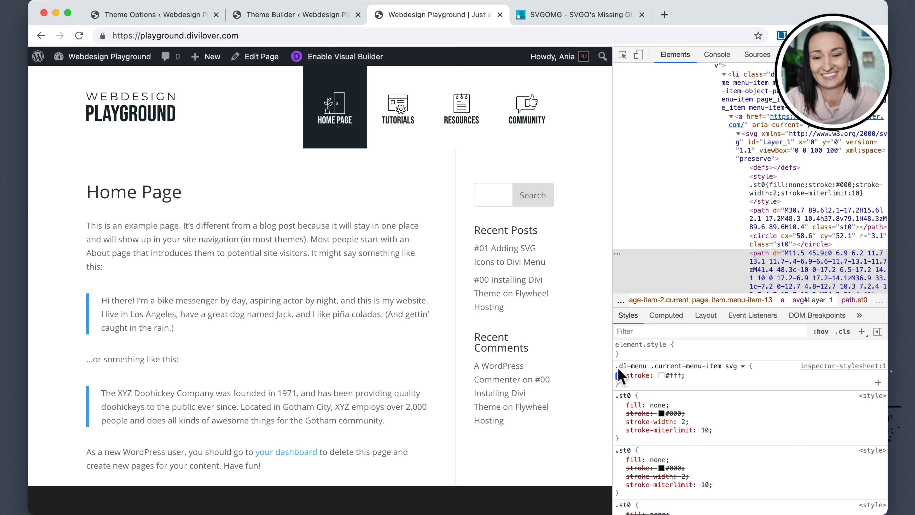
# Copy the new rule and paste it at the end of the Custom CSS in Theme Options, then return to the front-end tab.
pyautogui.moveTo(621, 381); pyautogui.dragTo(625, 391)
pyautogui.press('super+c')
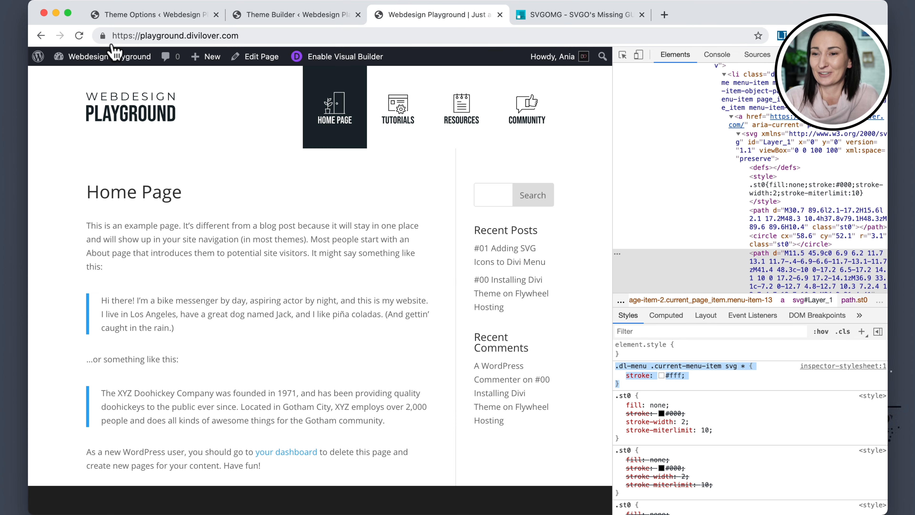
pyautogui.click(151, 17)
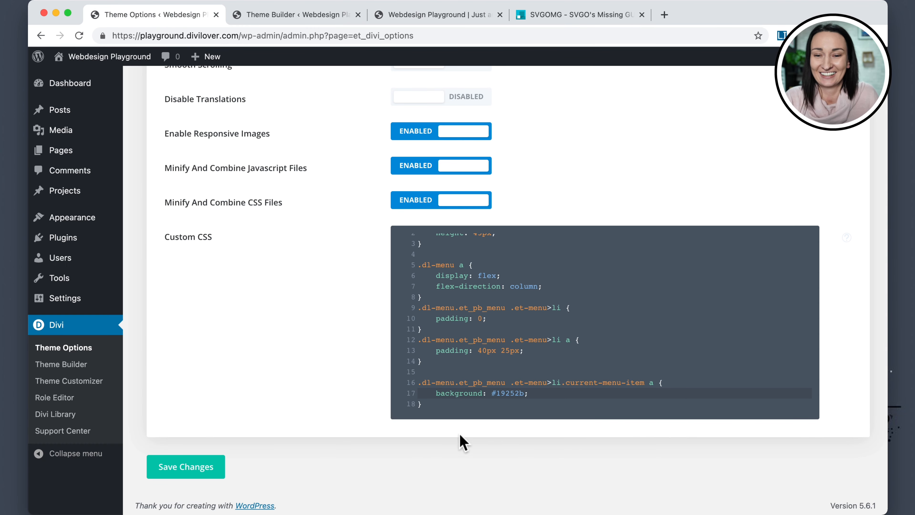
pyautogui.click(435, 405)
pyautogui.press('Return')
pyautogui.press('super+v')
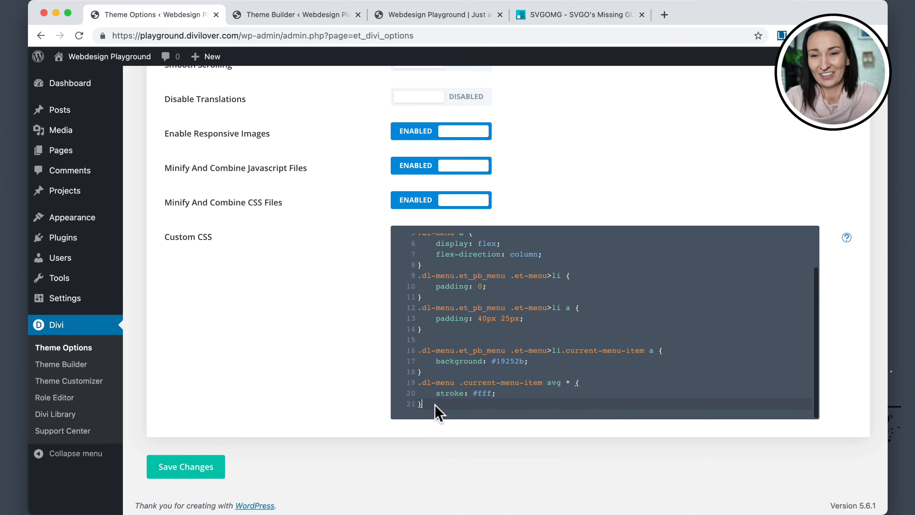
pyautogui.click(436, 16)
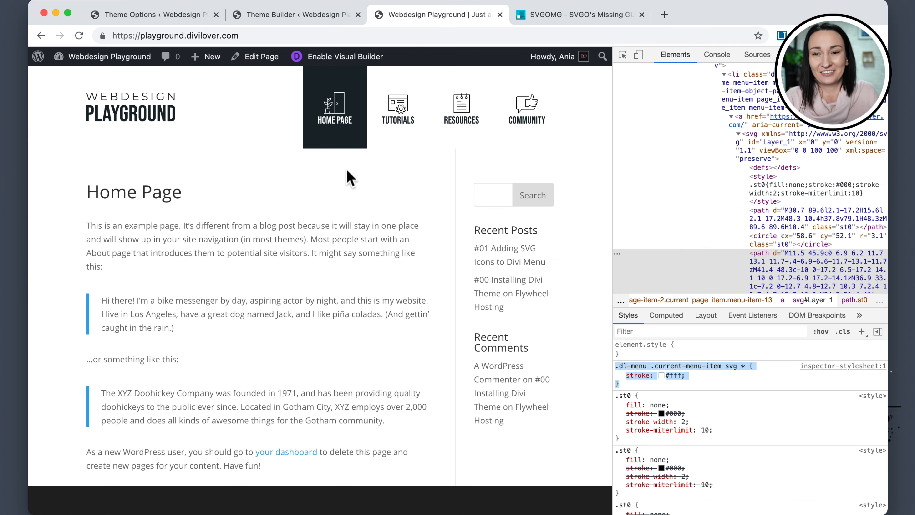
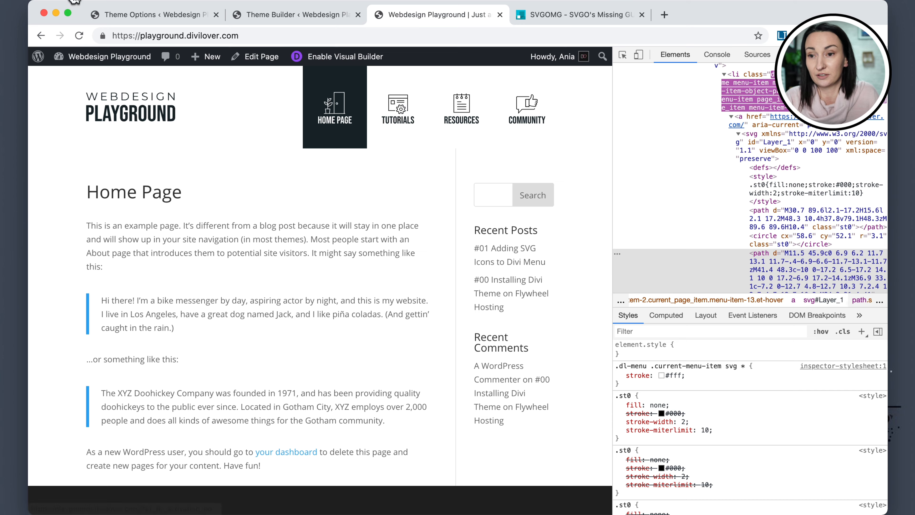
# Duplicate the .dl-menu .current-menu-item svg * rule in the Custom CSS of Theme Options.
pyautogui.click(132, 14)
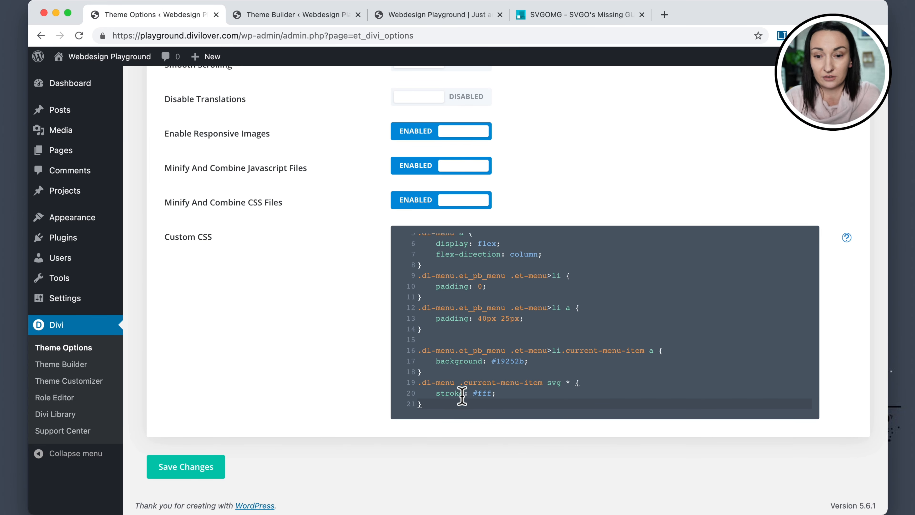
pyautogui.moveTo(421, 405); pyautogui.dragTo(407, 377)
pyautogui.press('super+c')
pyautogui.click(440, 372)
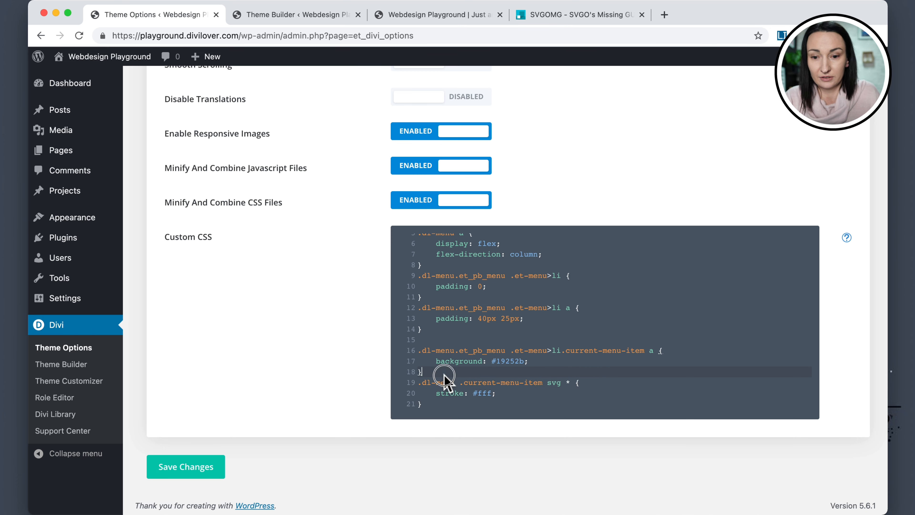
pyautogui.press('Return')
pyautogui.press('super+v')
# Change the first copy's selector to .dl-menu svg * and its stroke color to #19252b.
pyautogui.scroll(-3, 469, 370)
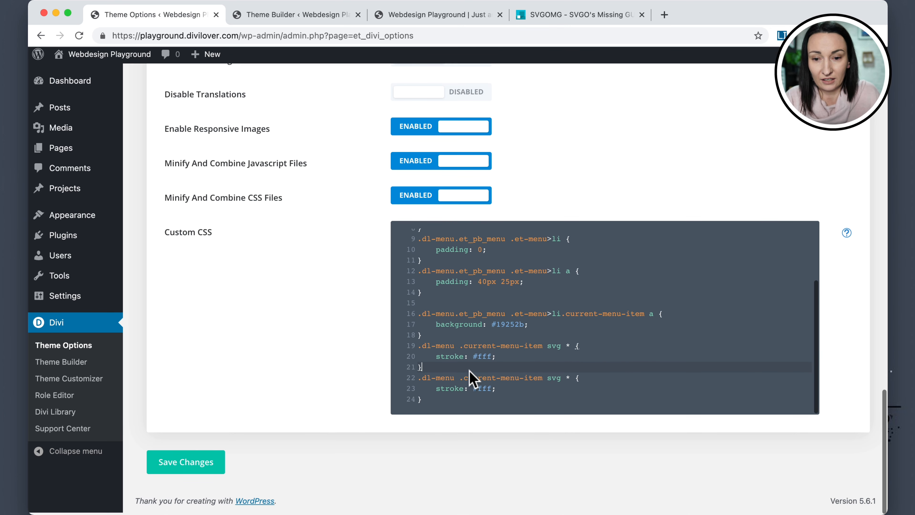
pyautogui.moveTo(455, 349); pyautogui.dragTo(546, 355)
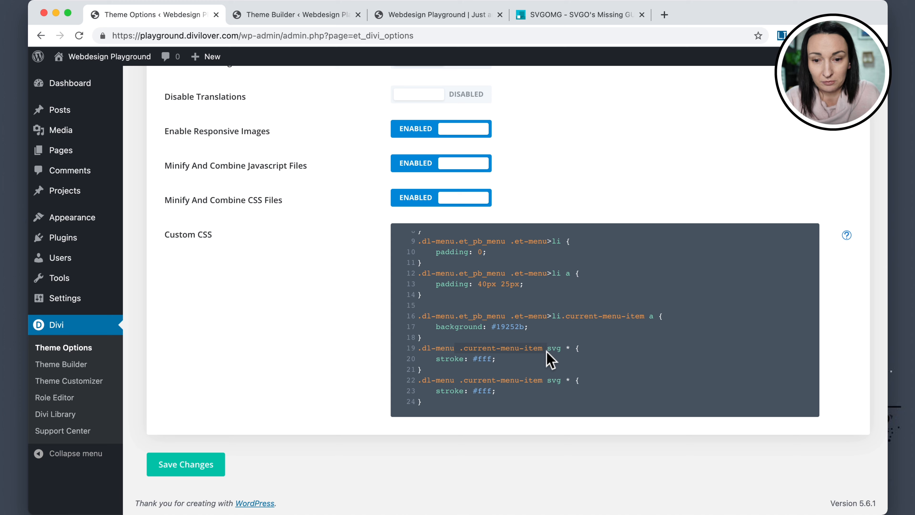
pyautogui.press('BackSpace')
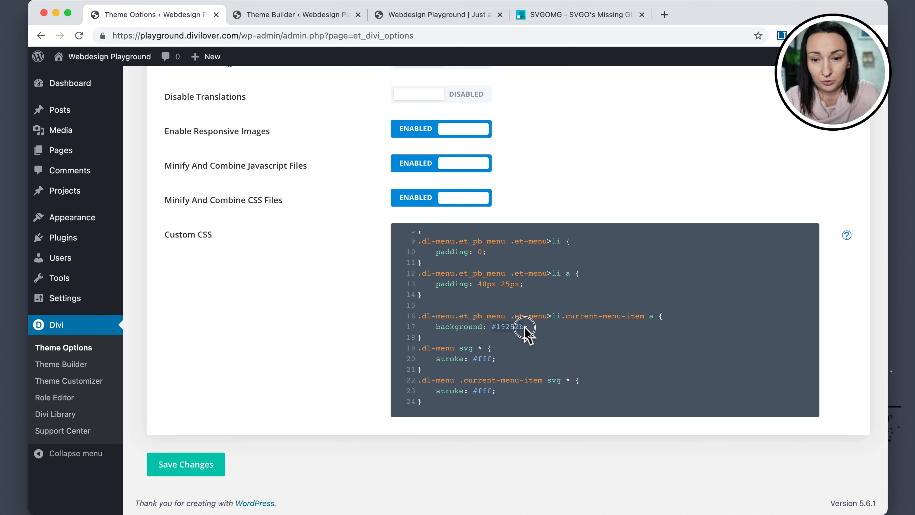
pyautogui.moveTo(473, 359); pyautogui.dragTo(490, 360)
pyautogui.press('super+v')
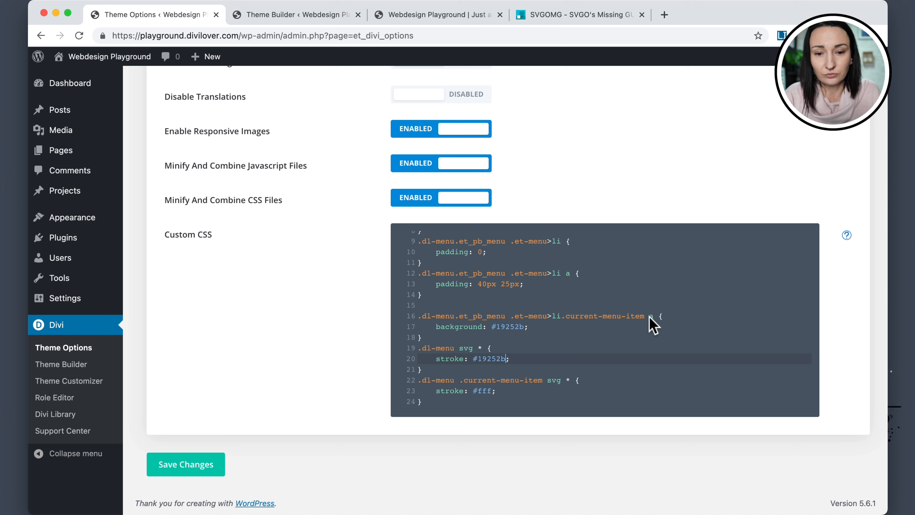
# Create a new empty rule for .dl-menu.et_pb_menu .et-menu>li a:hover above the current-menu-item rule.
pyautogui.moveTo(655, 316); pyautogui.dragTo(432, 316)
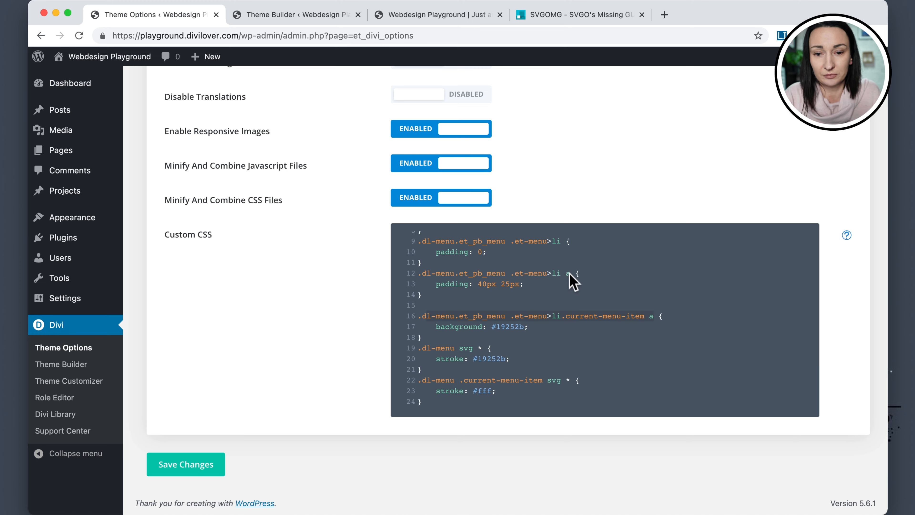
pyautogui.moveTo(571, 273); pyautogui.dragTo(415, 273)
pyautogui.click(424, 305)
pyautogui.hotkey('ctrl', 'v')
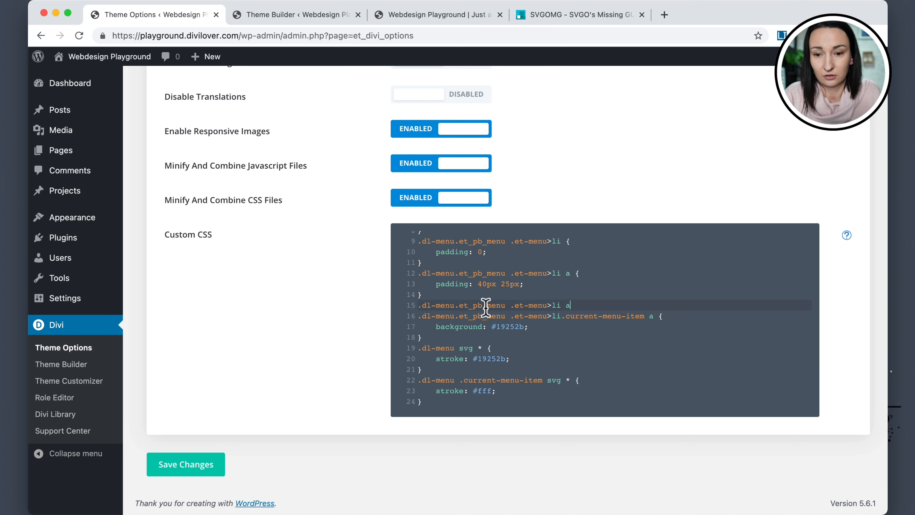
pyautogui.write('{')
pyautogui.press('Return')
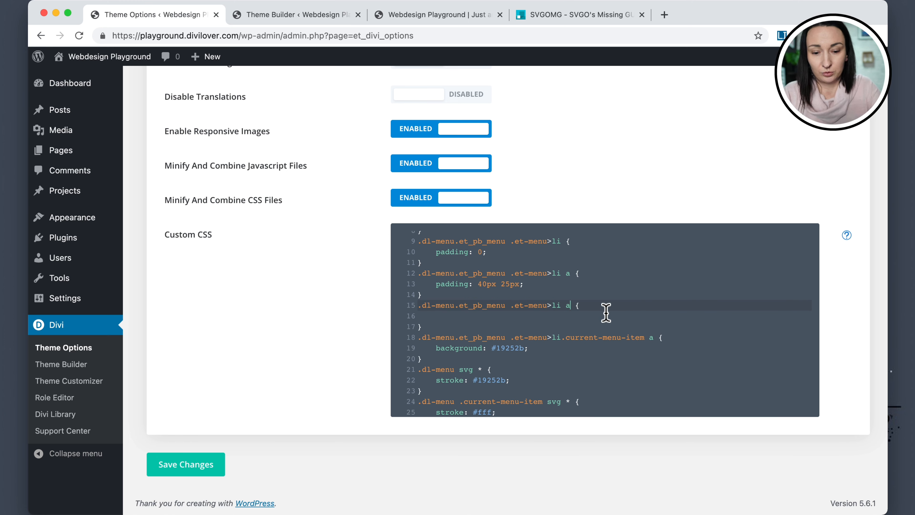
pyautogui.write(':hover')
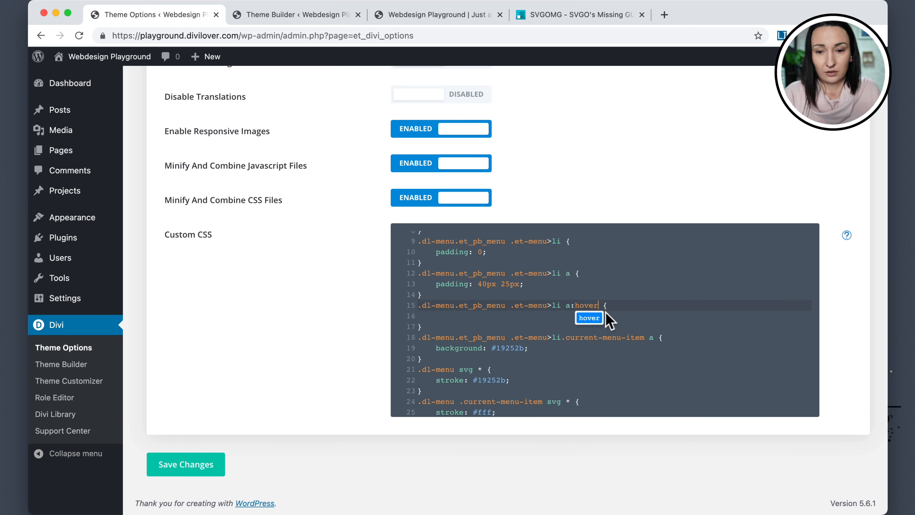
pyautogui.click(500, 326)
pyautogui.click(483, 315)
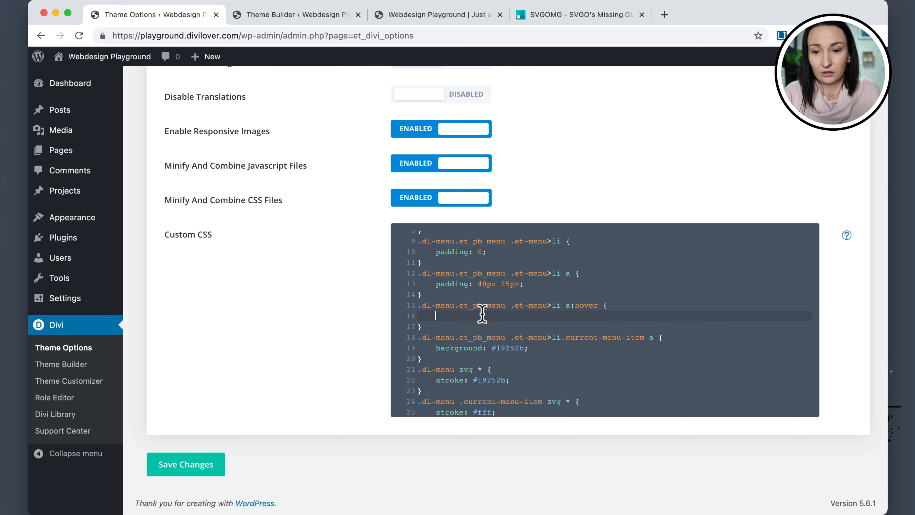
# Look up the light teal global color's hex code in the header menu's Active Link Color settings.
pyautogui.click(312, 19)
pyautogui.scroll(4, 388, 255)
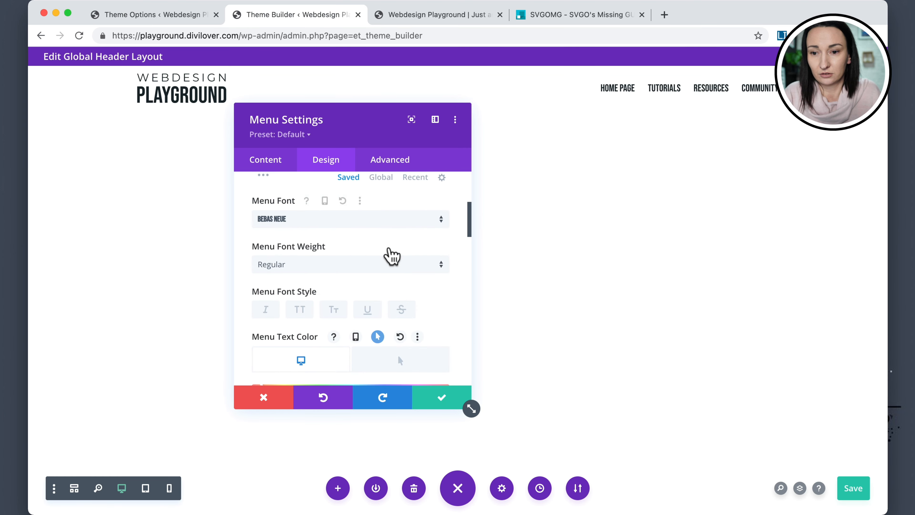
pyautogui.scroll(3, 391, 256)
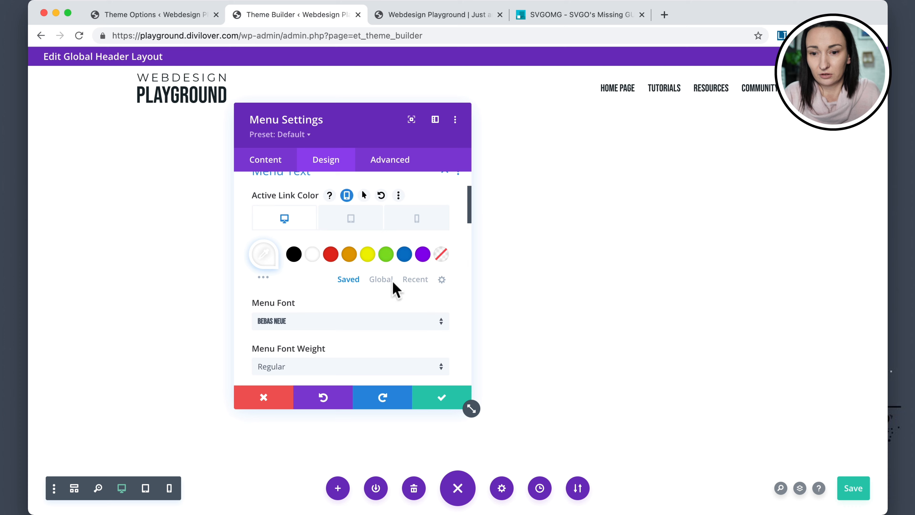
pyautogui.click(381, 279)
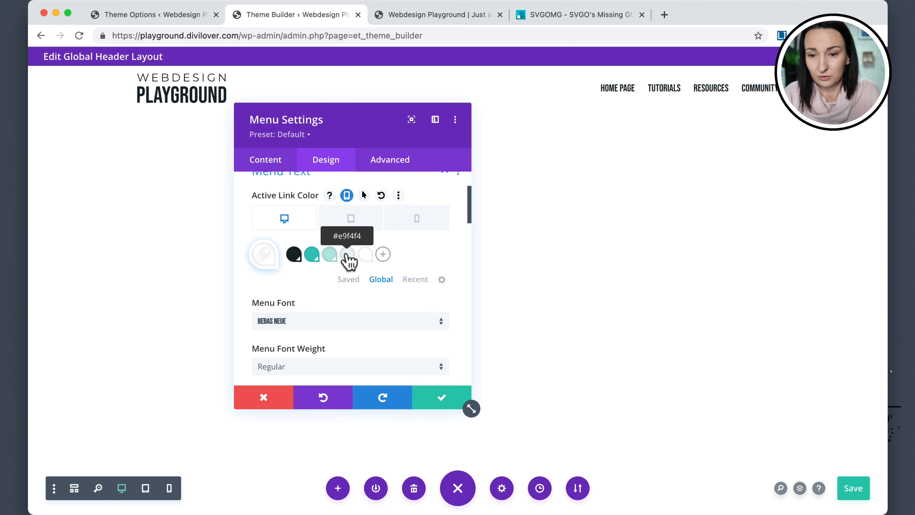
pyautogui.click(332, 258)
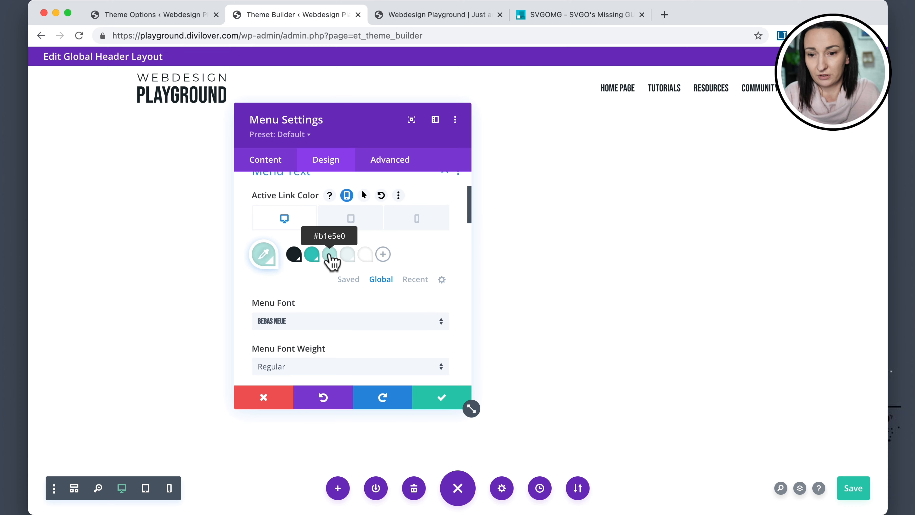
pyautogui.click(264, 255)
pyautogui.moveTo(296, 261); pyautogui.dragTo(258, 256)
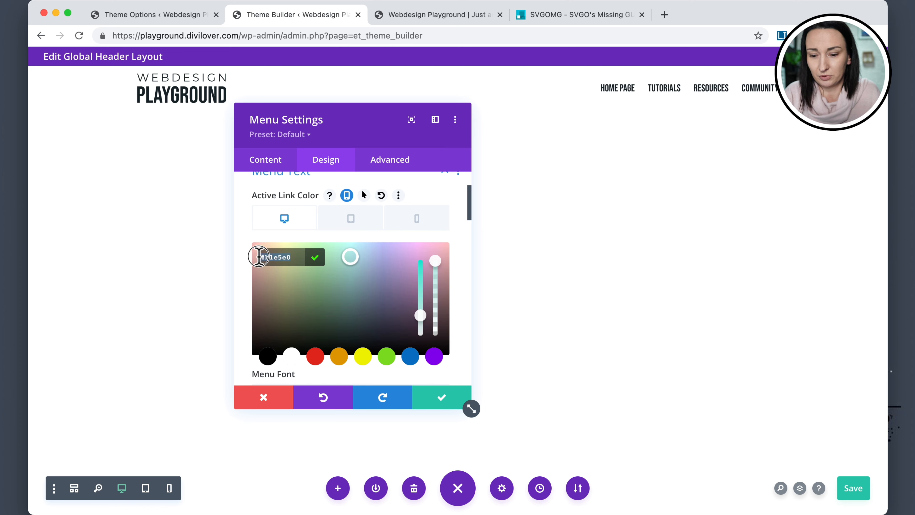
pyautogui.click(415, 238)
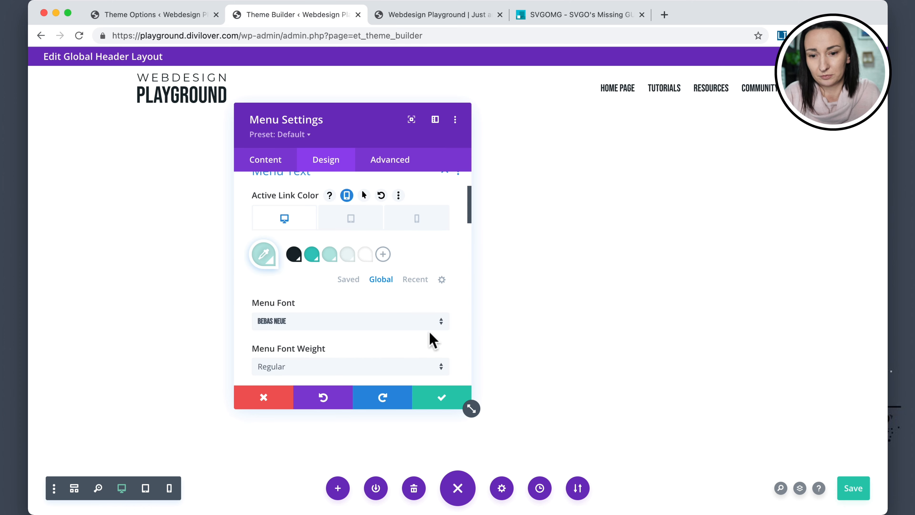
pyautogui.click(366, 254)
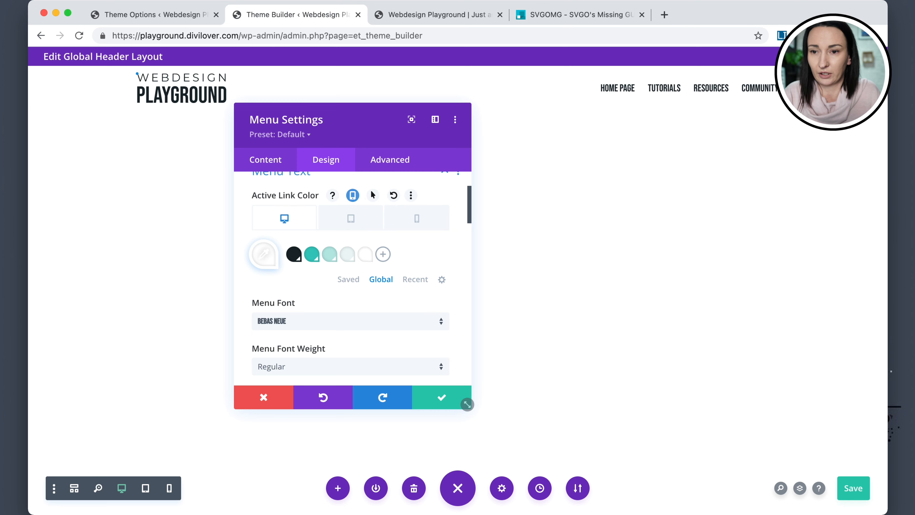
# Set the hover rule's background to #b1e5e0.
pyautogui.click(137, 16)
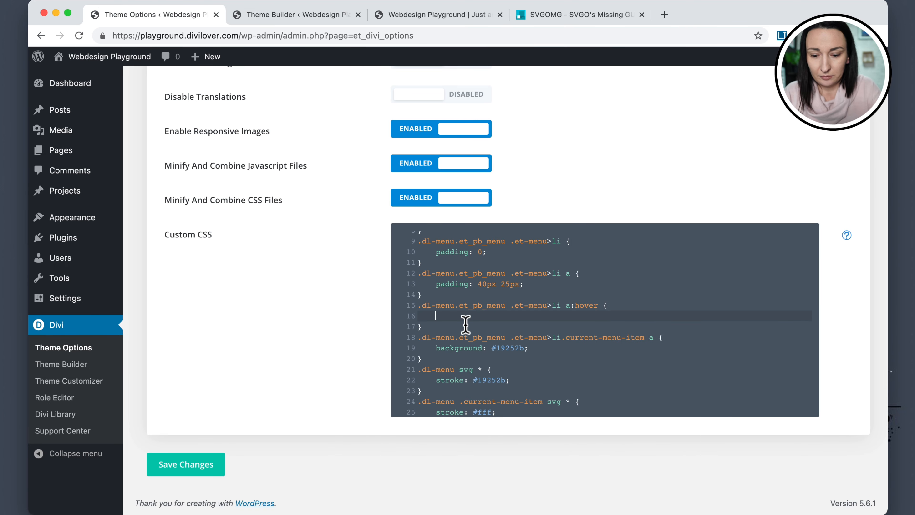
pyautogui.write('bac')
pyautogui.press('Down')
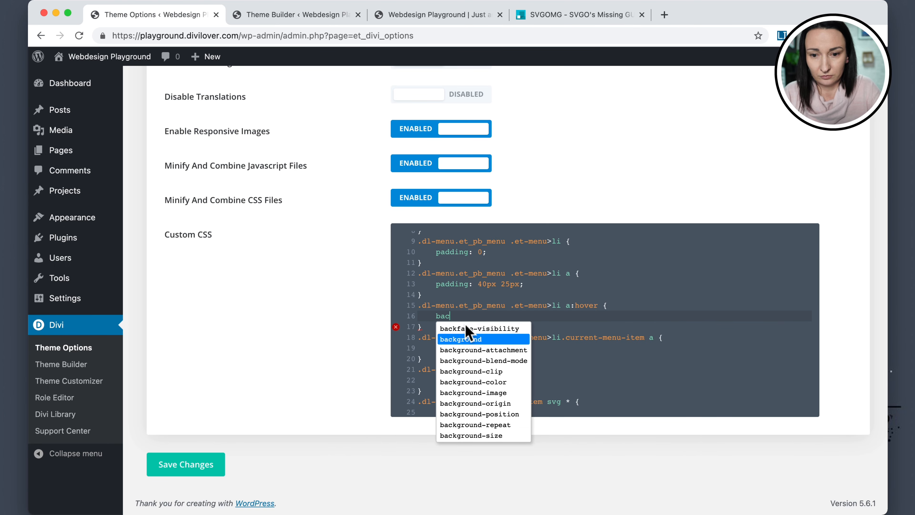
pyautogui.press('Return')
pyautogui.write(':#b1e5e0;')
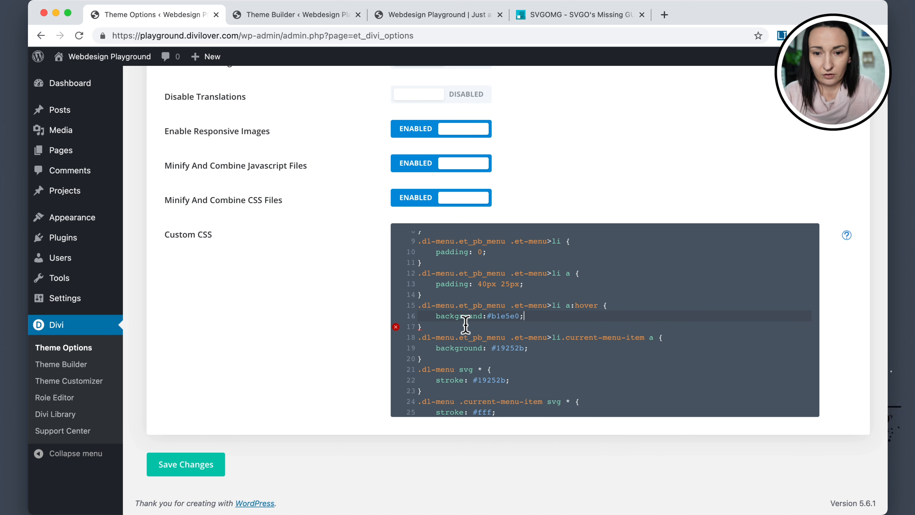
# Add transition: all .3s ease-in-out to the .dl-menu.et_pb_menu .et-menu>li a rule.
pyautogui.click(537, 285)
pyautogui.press('Return')
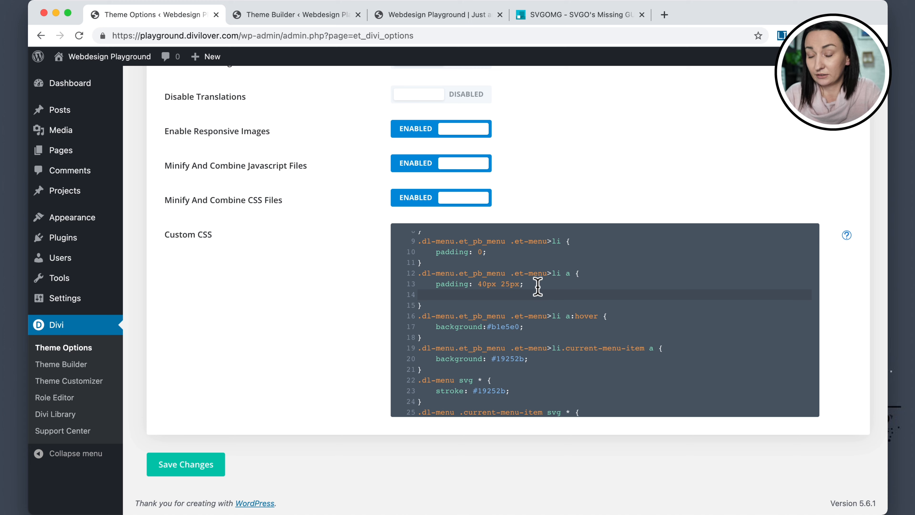
pyautogui.write('transiti')
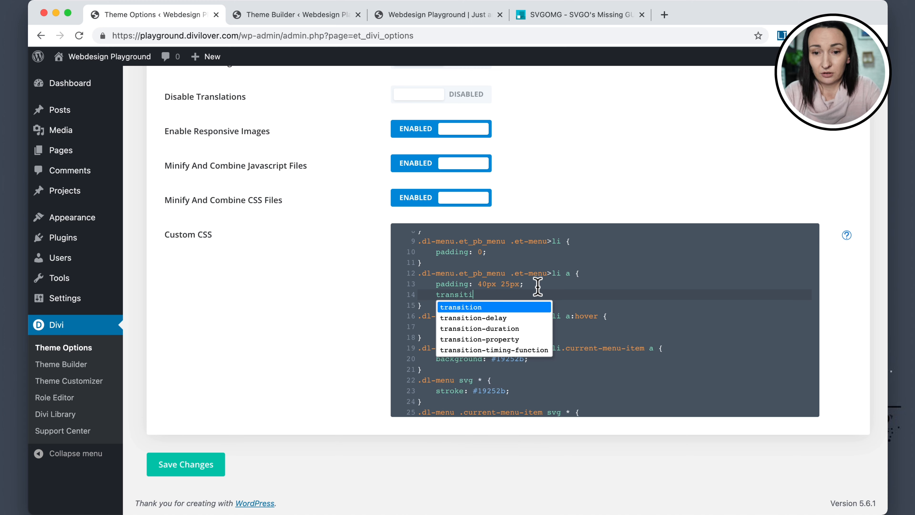
pyautogui.write('on: all ')
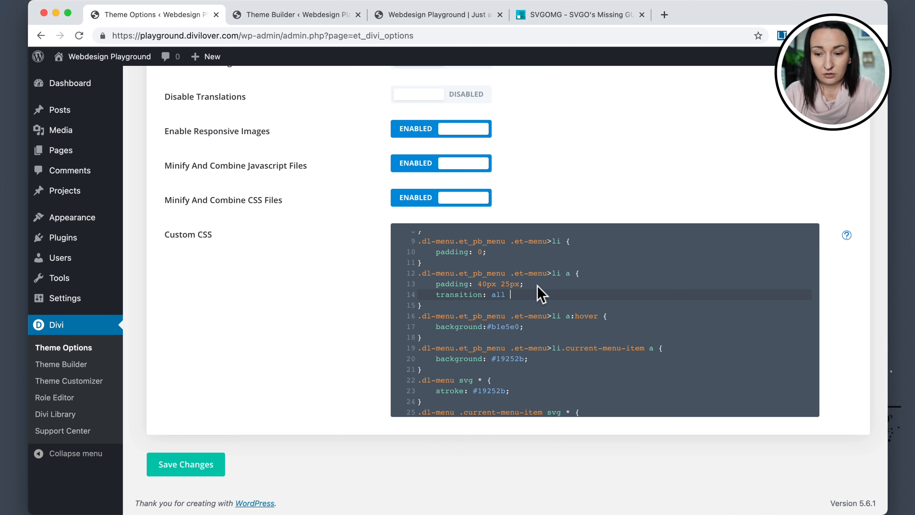
pyautogui.write('.3s ease-')
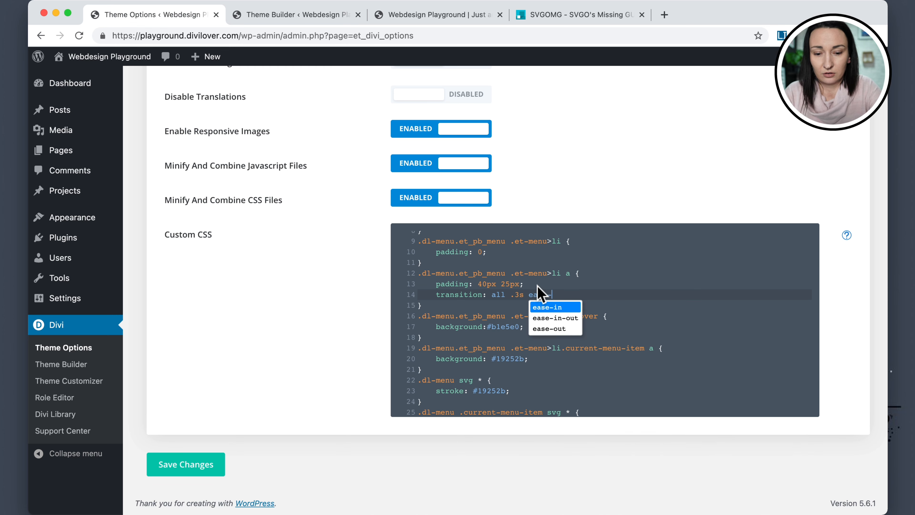
pyautogui.write('in-out;')
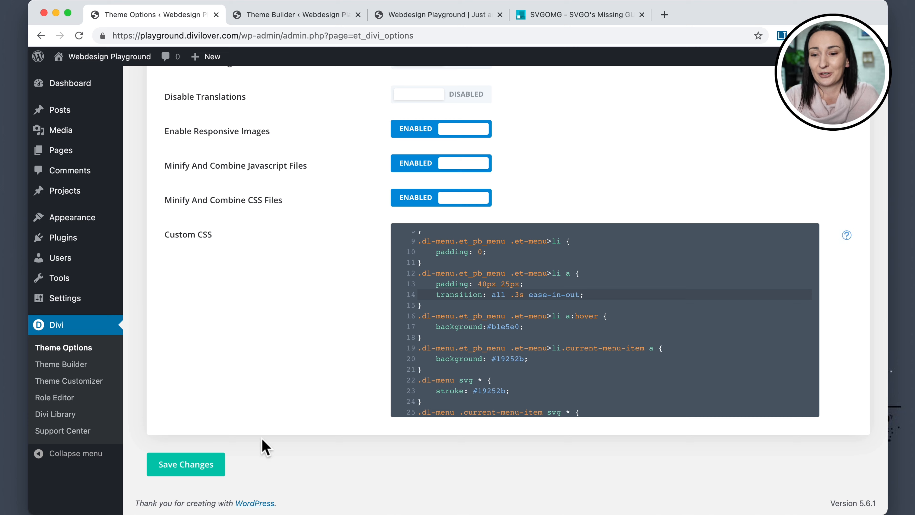
# Save the theme options and reload the front-end page to review the menu.
pyautogui.click(187, 468)
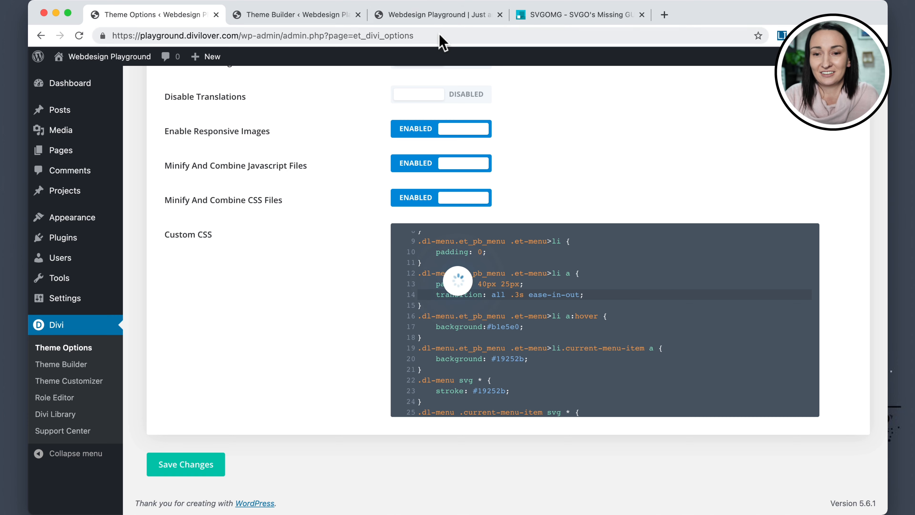
pyautogui.click(439, 18)
pyautogui.press('super+r')
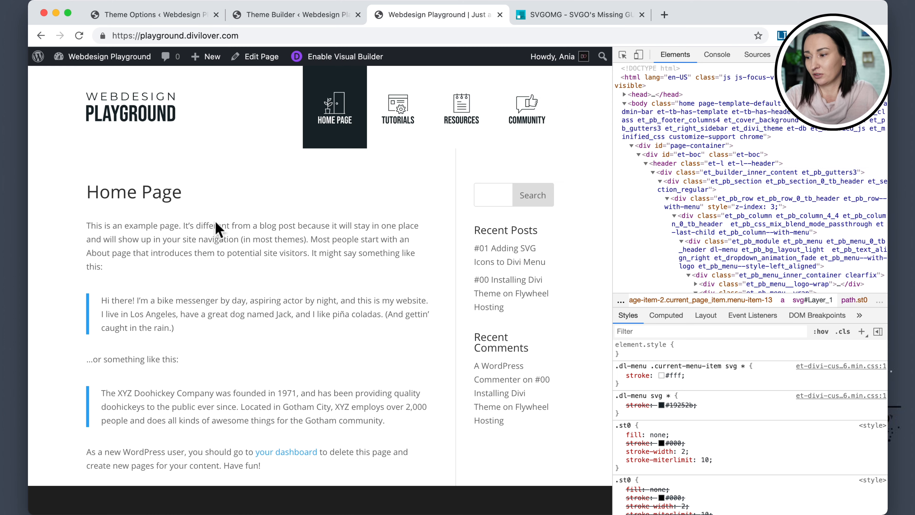
pyautogui.scroll(-1, 378, 153)
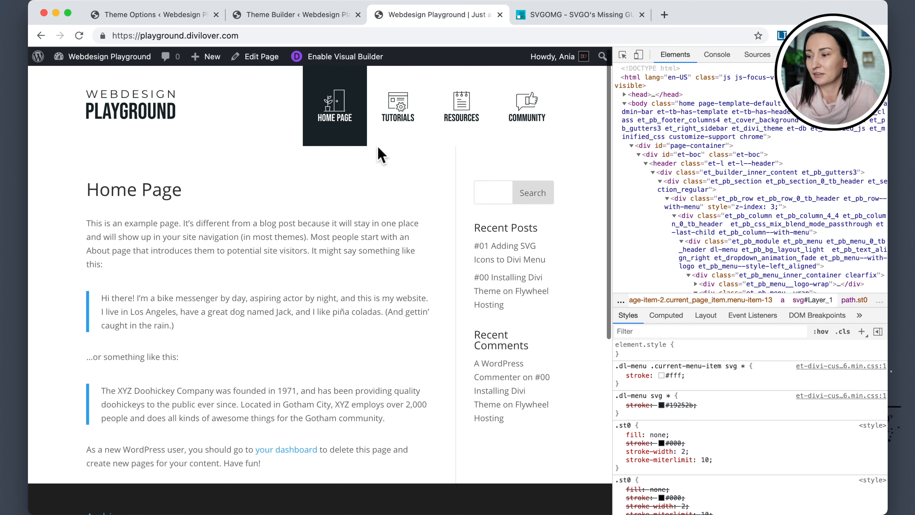
pyautogui.scroll(1, 259, 154)
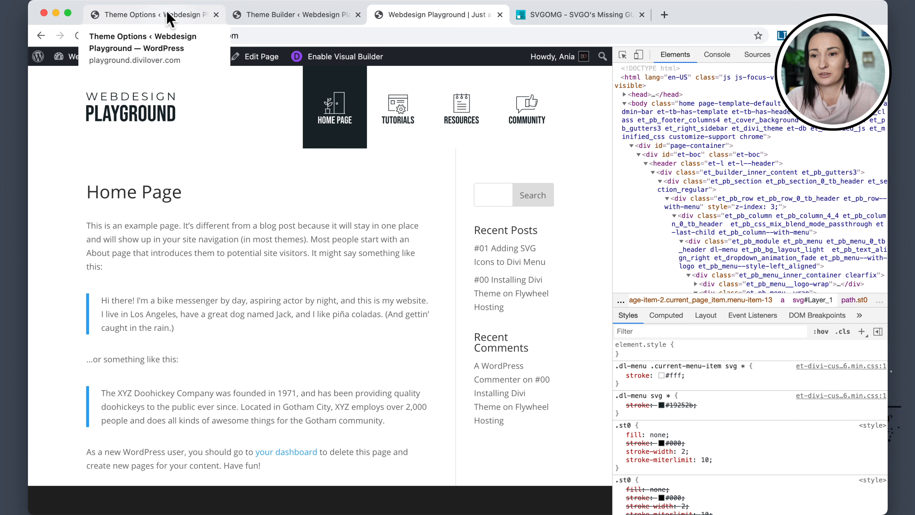
# Give the global header section a 2px bottom border in the dark global color, then save the header layout.
pyautogui.click(167, 18)
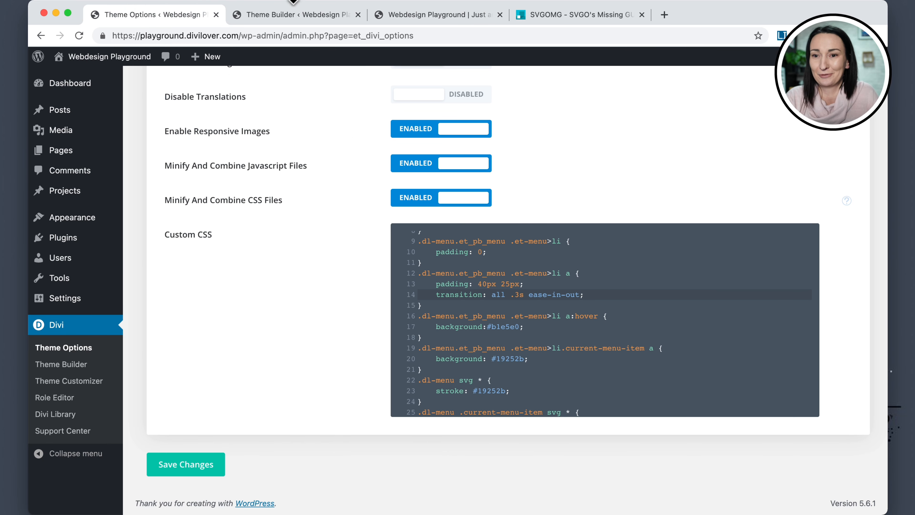
pyautogui.click(282, 20)
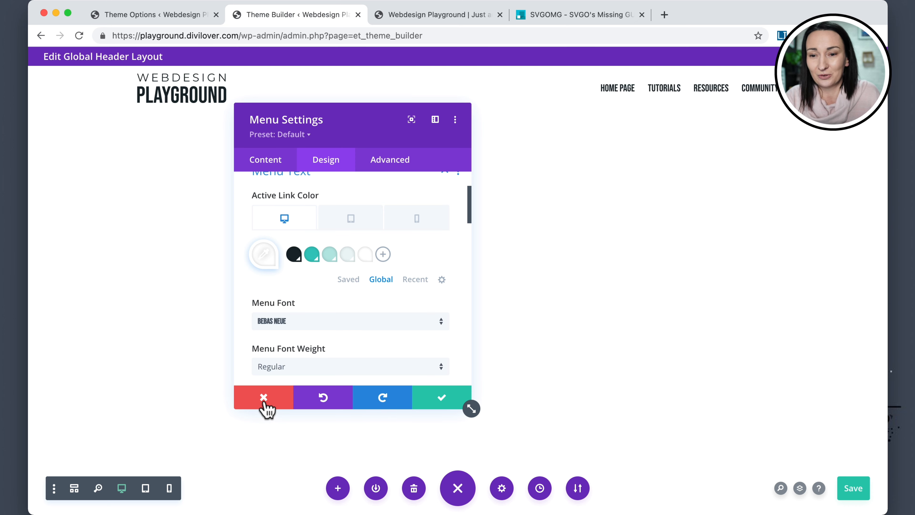
pyautogui.click(441, 402)
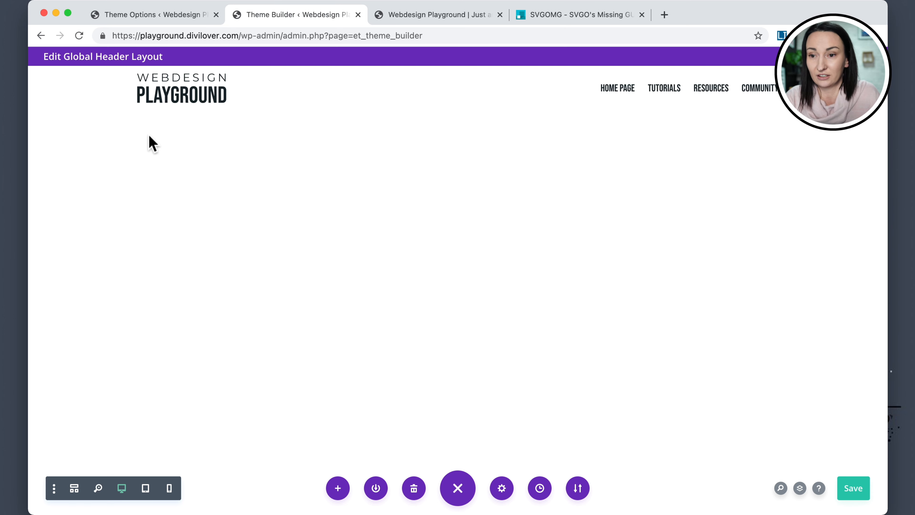
pyautogui.click(61, 79)
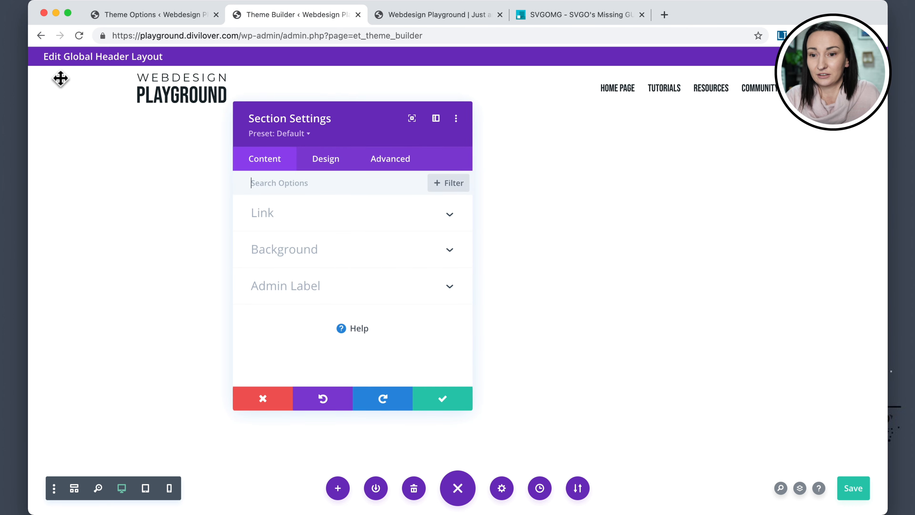
pyautogui.click(326, 163)
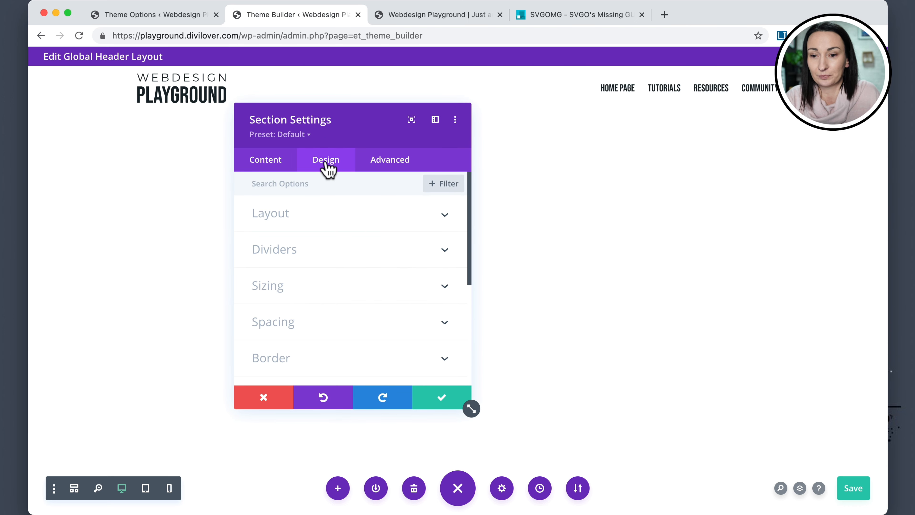
pyautogui.scroll(-2, 328, 292)
pyautogui.click(320, 327)
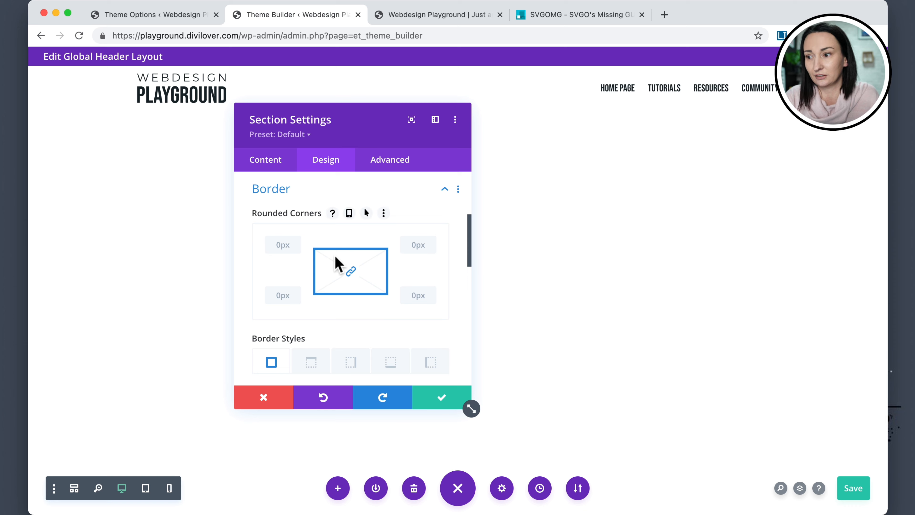
pyautogui.scroll(-3, 337, 264)
pyautogui.click(392, 276)
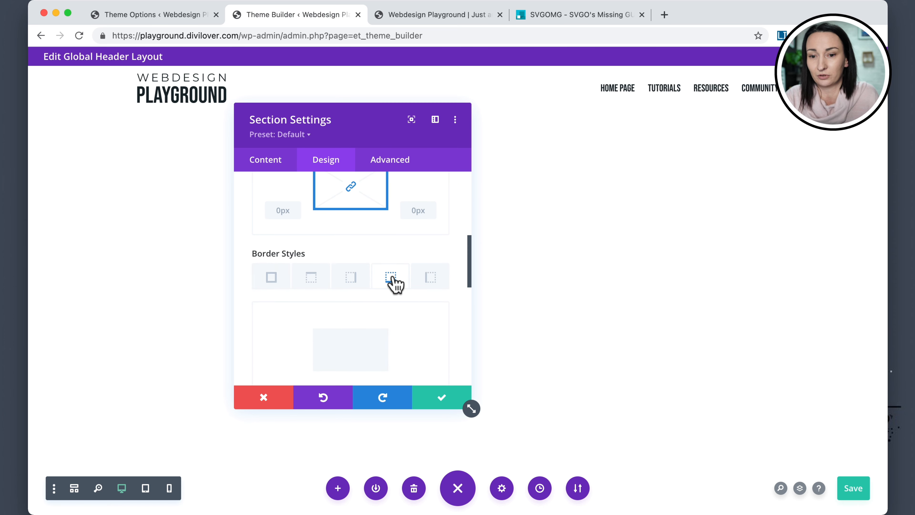
pyautogui.scroll(-3, 392, 281)
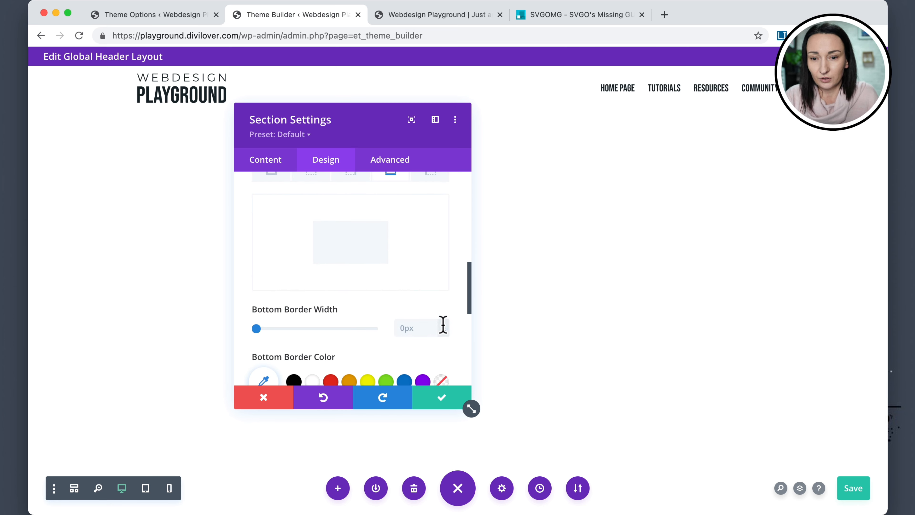
pyautogui.click(443, 325)
pyautogui.click(444, 325)
pyautogui.scroll(-2, 410, 336)
pyautogui.click(381, 337)
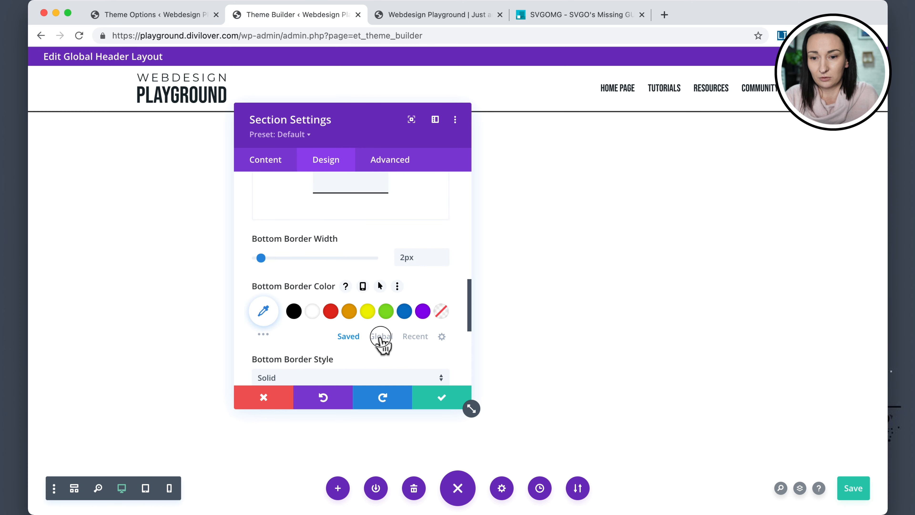
pyautogui.click(294, 311)
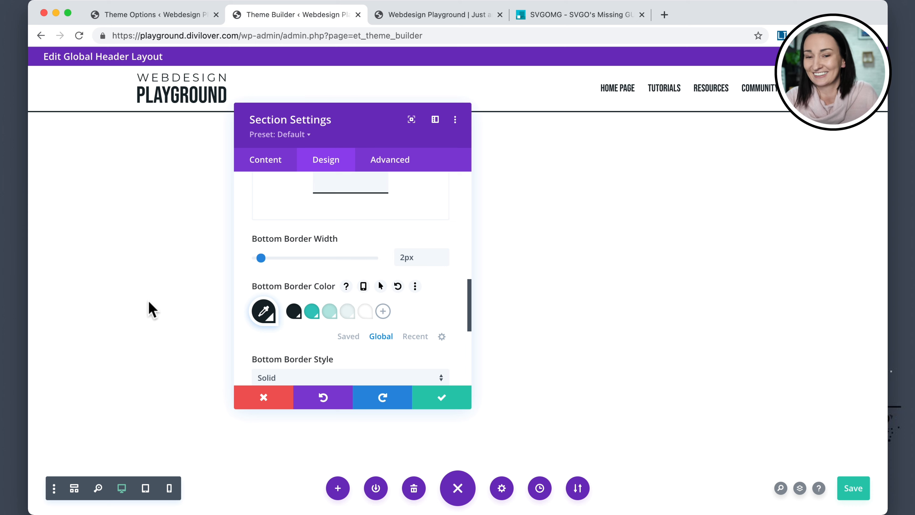
pyautogui.click(446, 398)
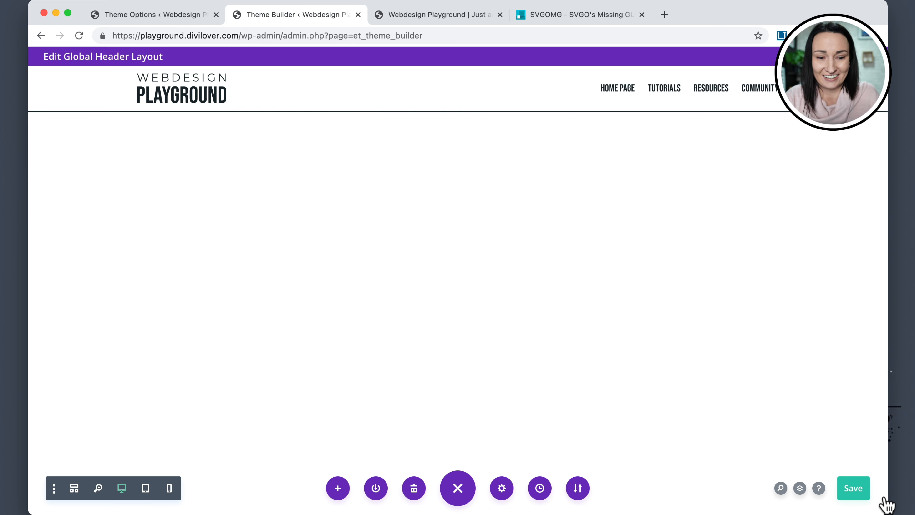
pyautogui.click(861, 489)
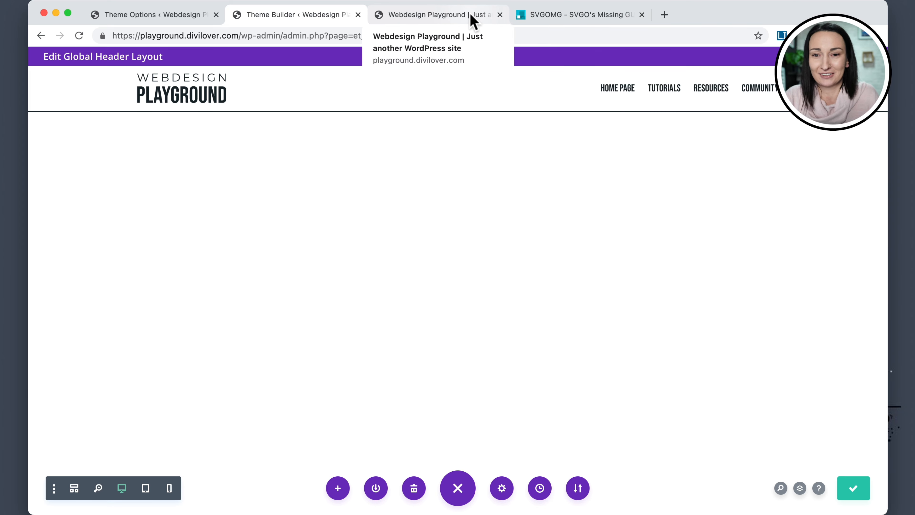
# Reload the front-end page and visit several menu items to review the header's border and hover states.
pyautogui.click(473, 22)
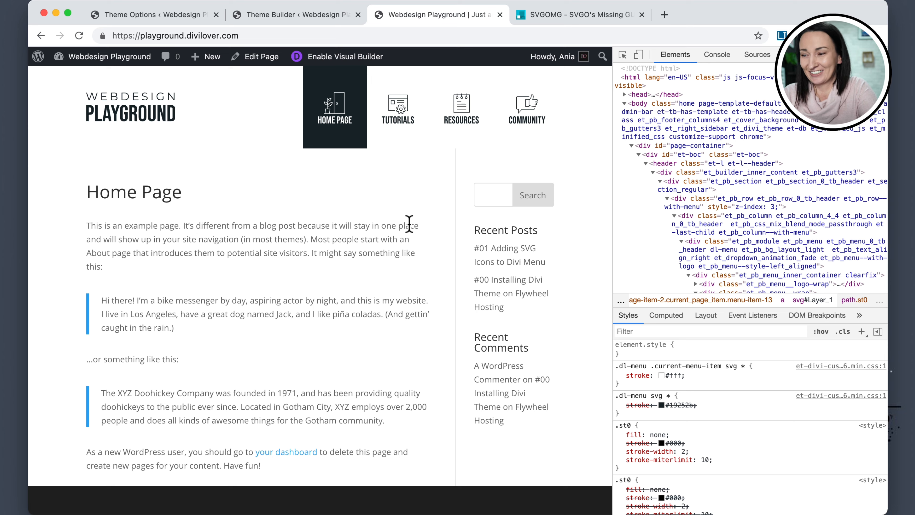
pyautogui.press('super+r')
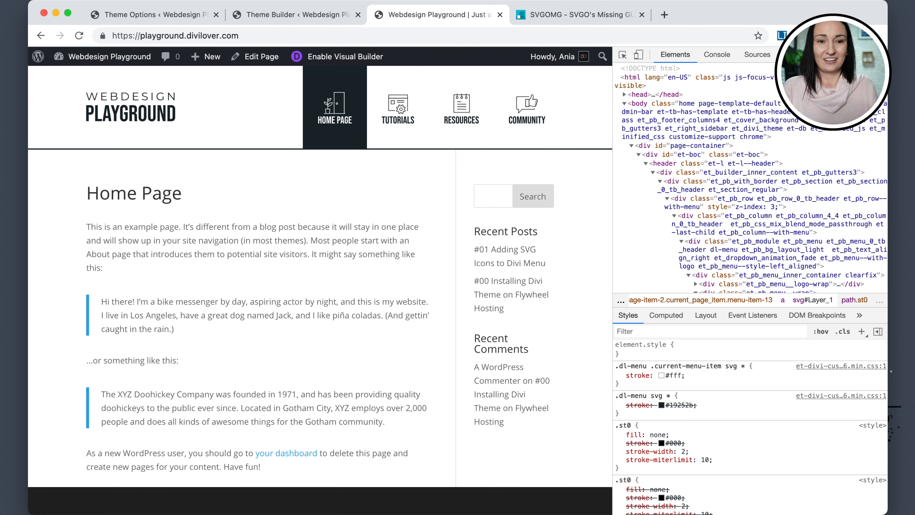
pyautogui.click(880, 54)
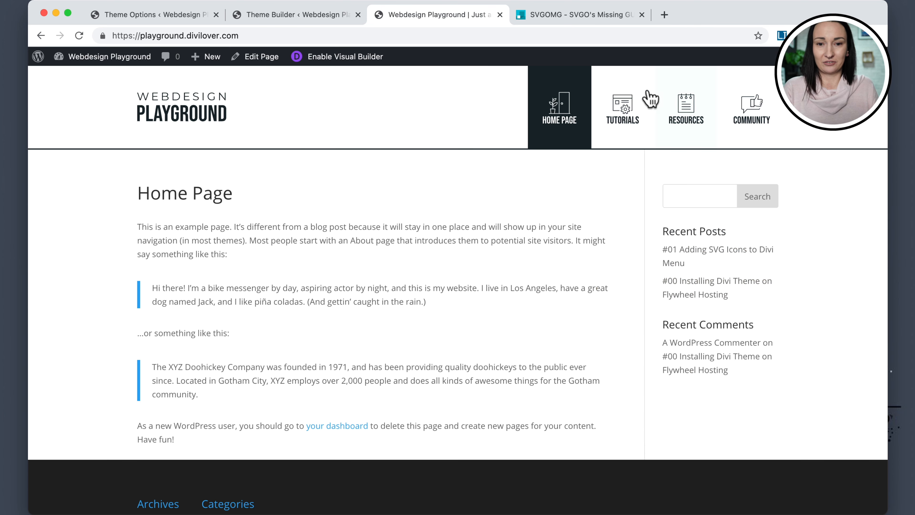
pyautogui.click(637, 118)
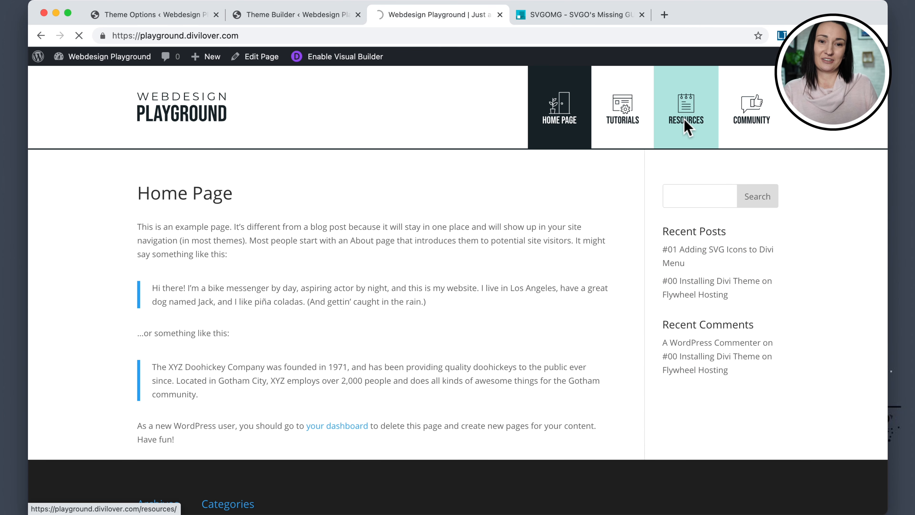
pyautogui.click(775, 128)
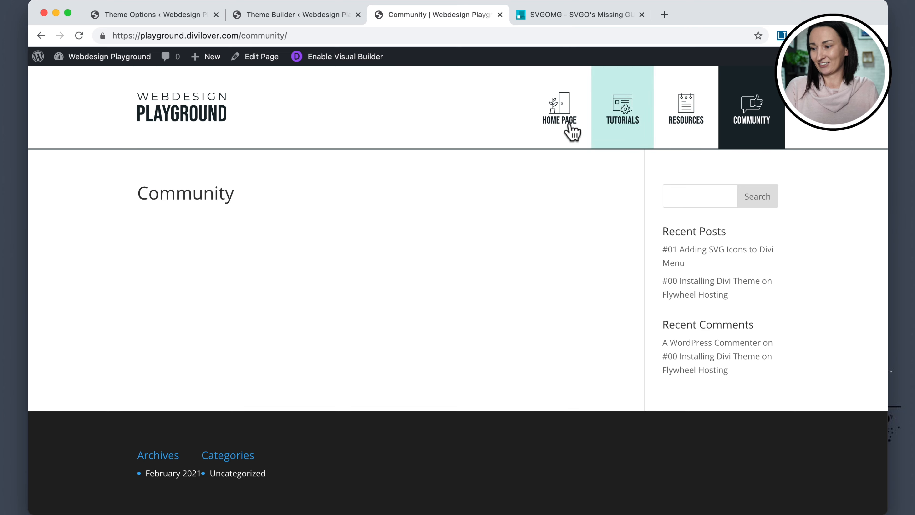
pyautogui.click(539, 132)
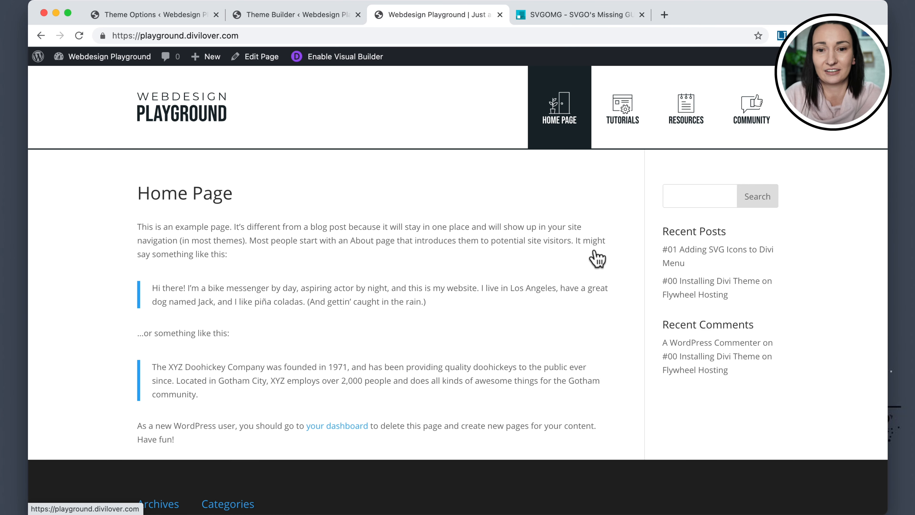
# Inspect the page in responsive mode at about 866 px wide, open the mobile menu, and select its Home Page link.
pyautogui.rightClick(609, 191)
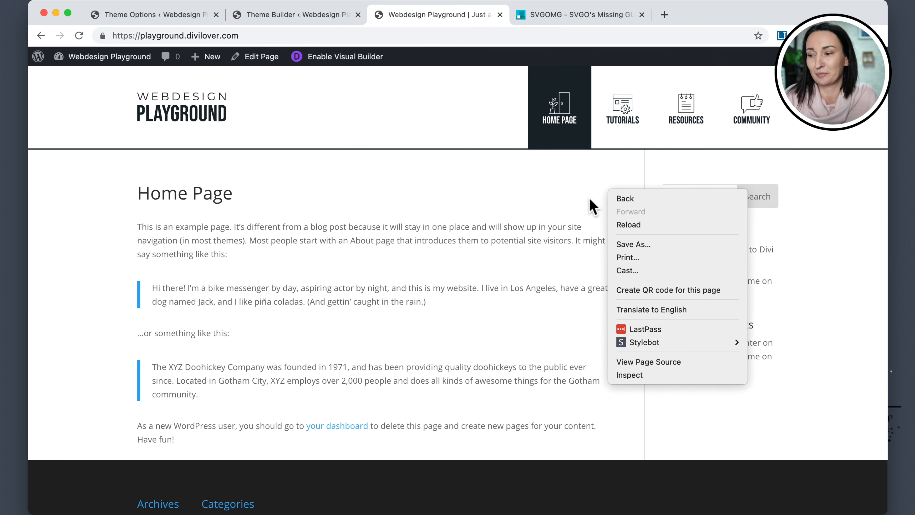
pyautogui.click(649, 377)
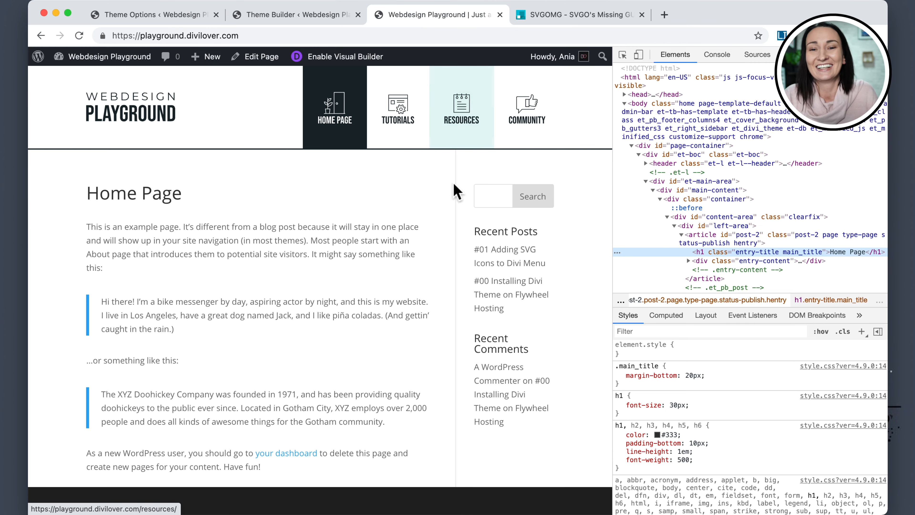
pyautogui.click(638, 55)
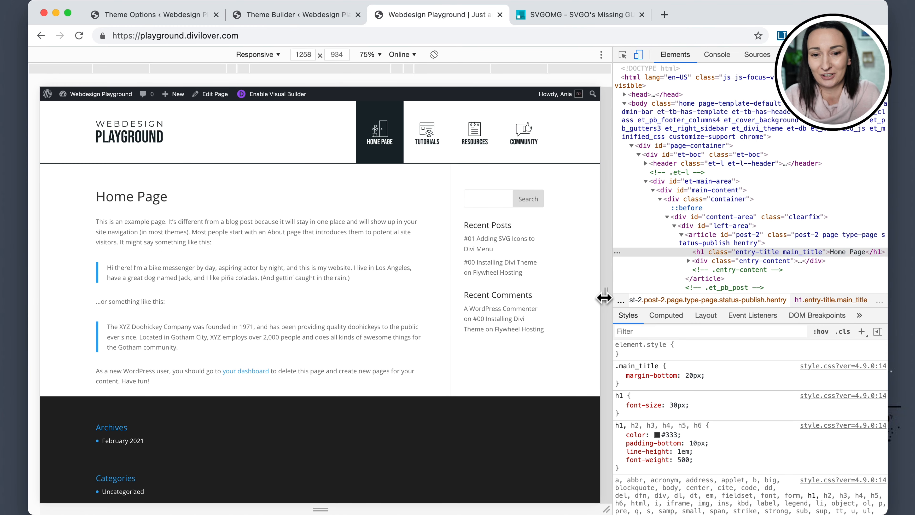
pyautogui.moveTo(604, 297); pyautogui.dragTo(531, 298)
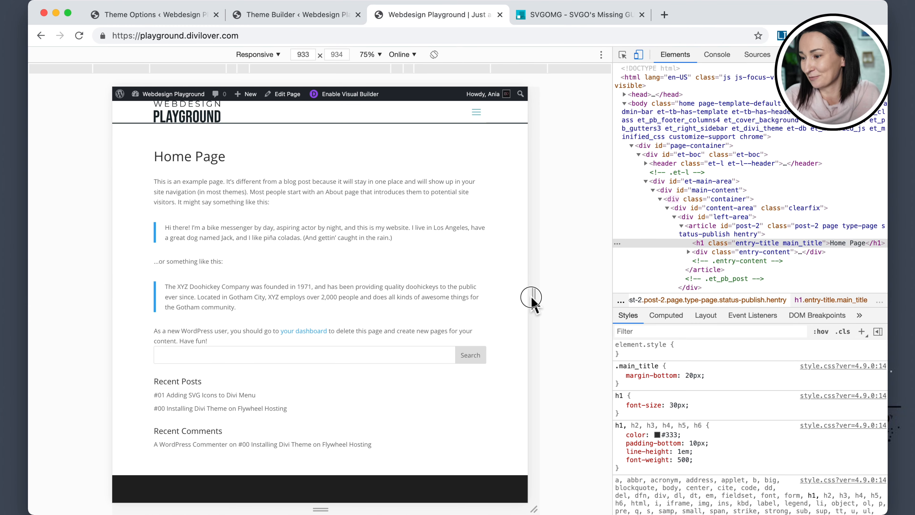
pyautogui.moveTo(531, 297); pyautogui.dragTo(516, 298)
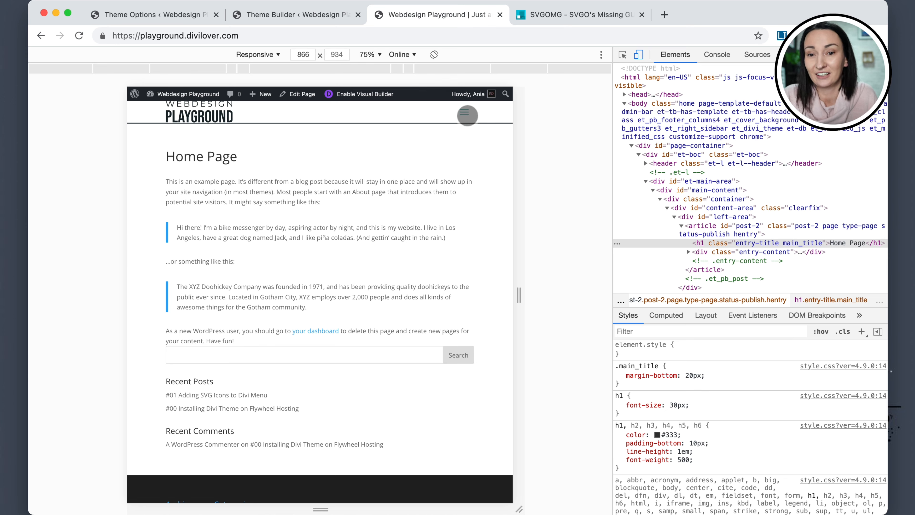
pyautogui.click(468, 115)
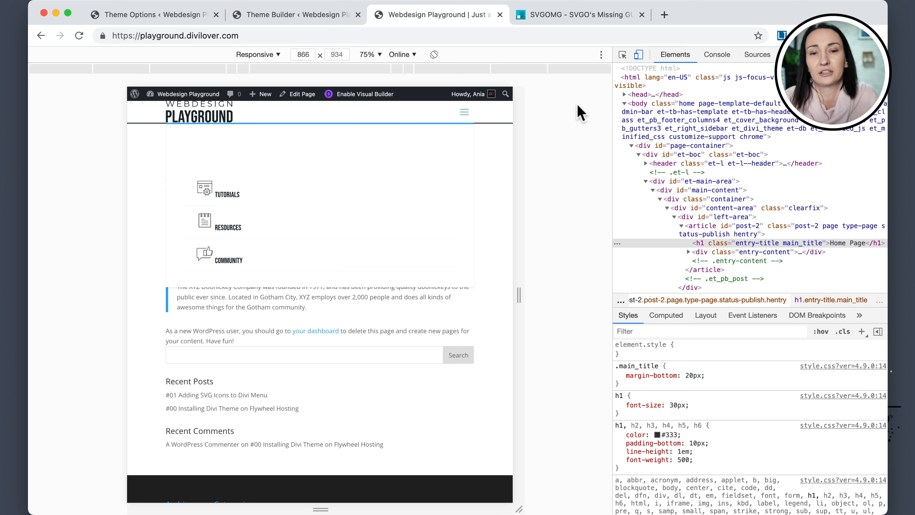
pyautogui.click(626, 58)
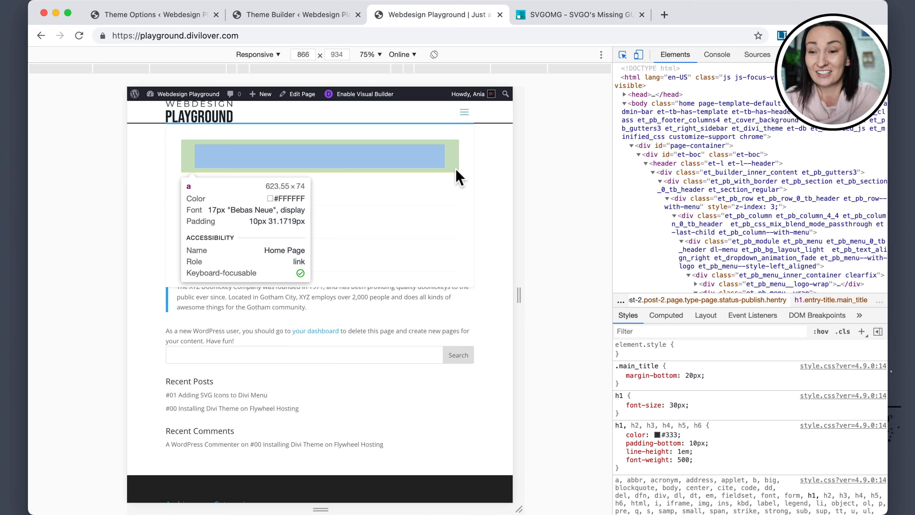
pyautogui.click(458, 176)
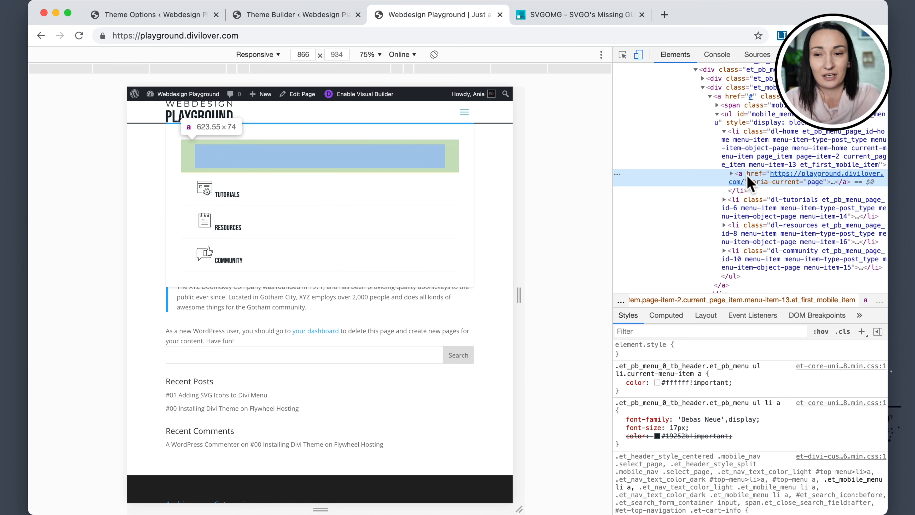
# Review the current-menu-item rules in the theme's Custom CSS.
pyautogui.click(133, 15)
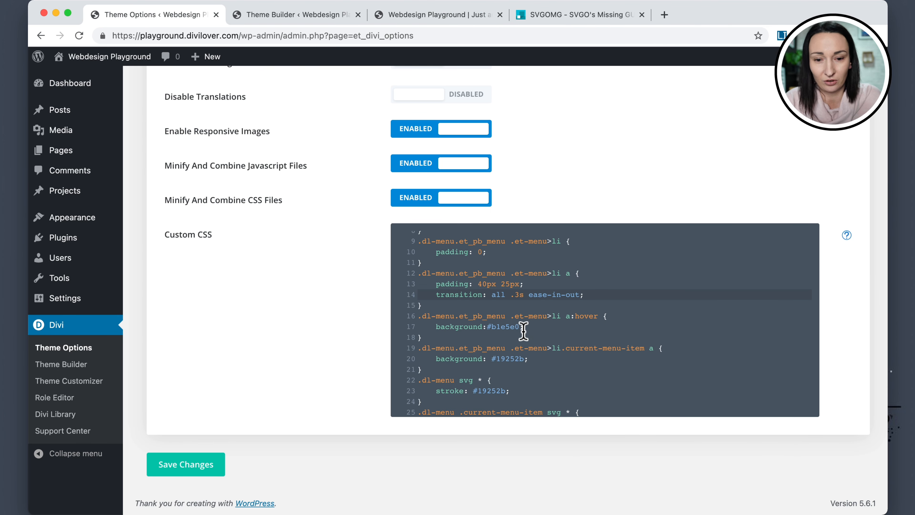
pyautogui.scroll(-2, 522, 325)
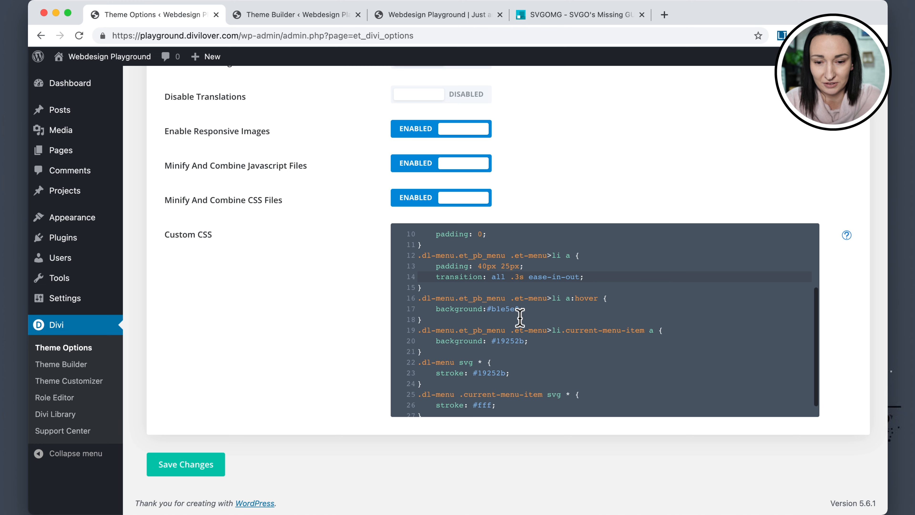
pyautogui.moveTo(436, 412); pyautogui.dragTo(413, 381)
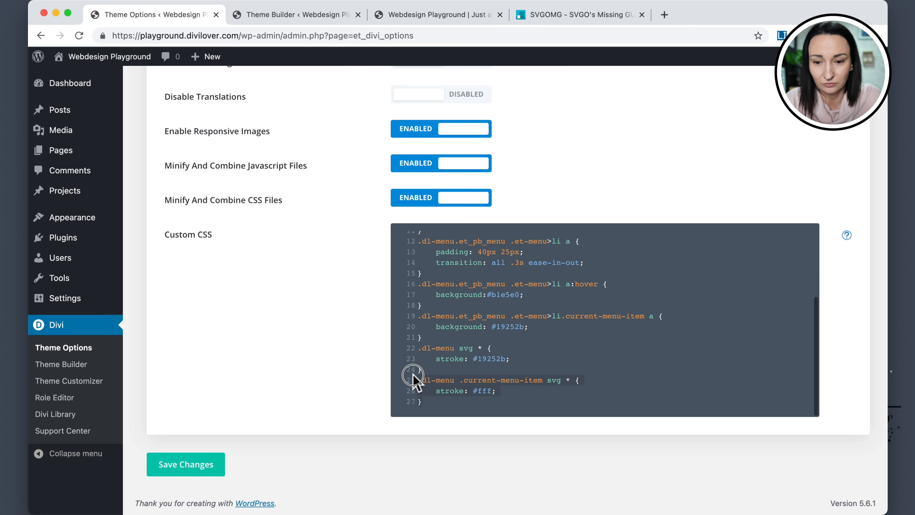
pyautogui.scroll(5, 520, 381)
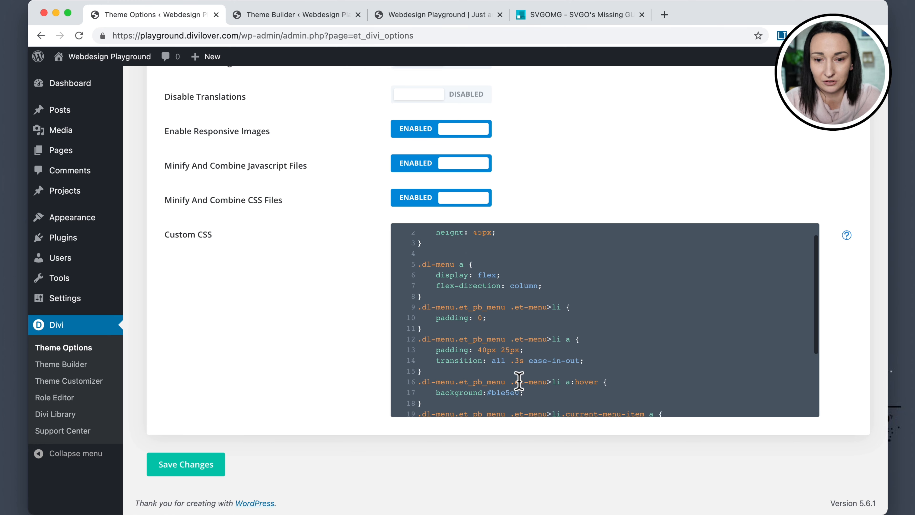
pyautogui.scroll(-4, 519, 381)
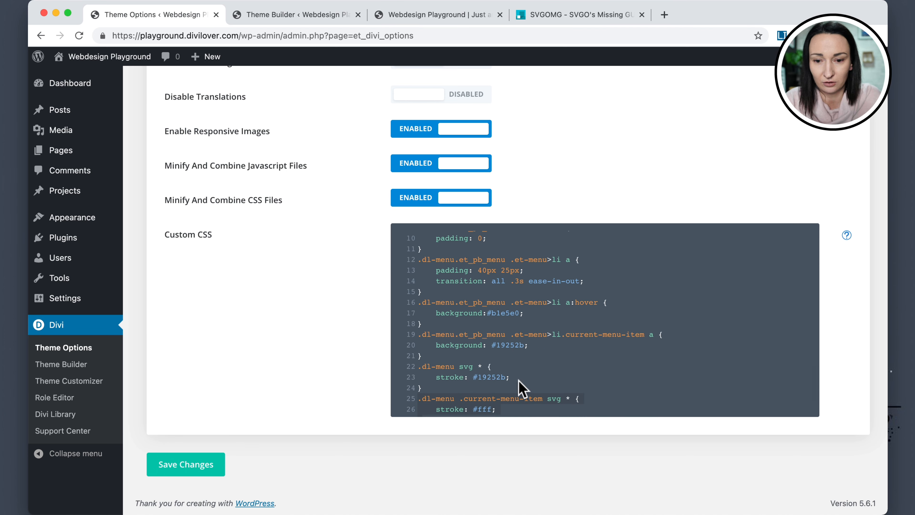
pyautogui.moveTo(412, 334); pyautogui.dragTo(413, 347)
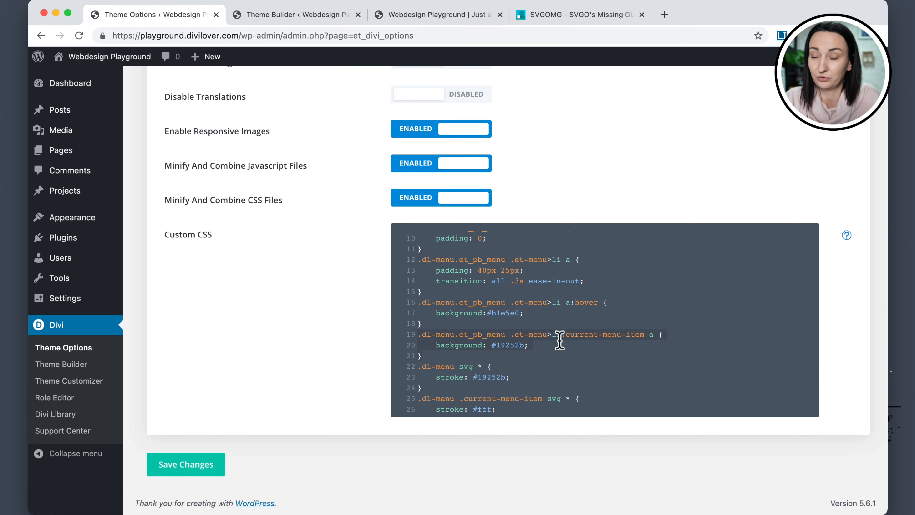
# Switch to the front-end tab and examine the mobile menu's markup and applied styles in DevTools.
pyautogui.click(302, 22)
pyautogui.click(436, 20)
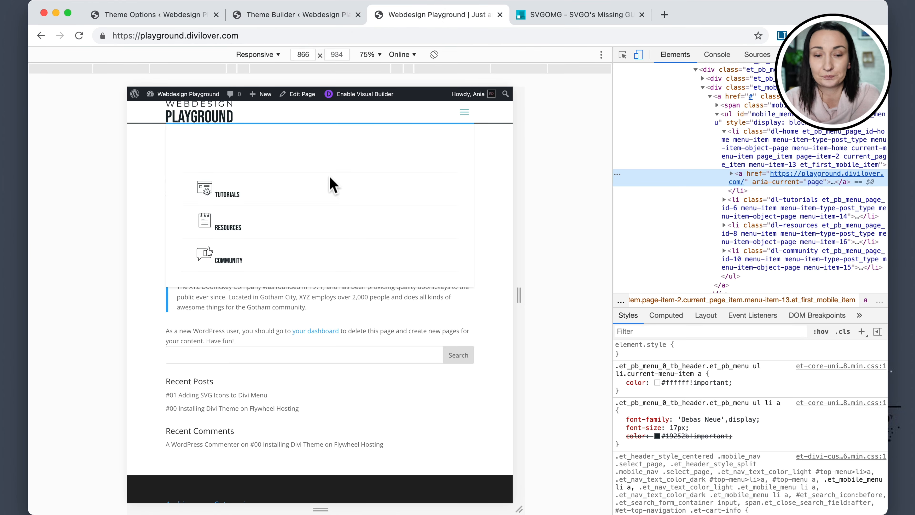
pyautogui.scroll(3, 753, 182)
pyautogui.scroll(-5, 753, 182)
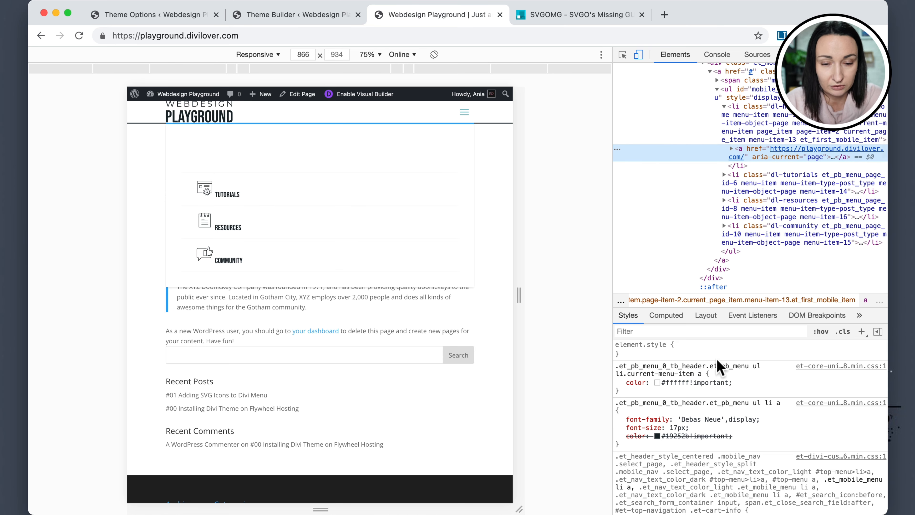
pyautogui.click(862, 331)
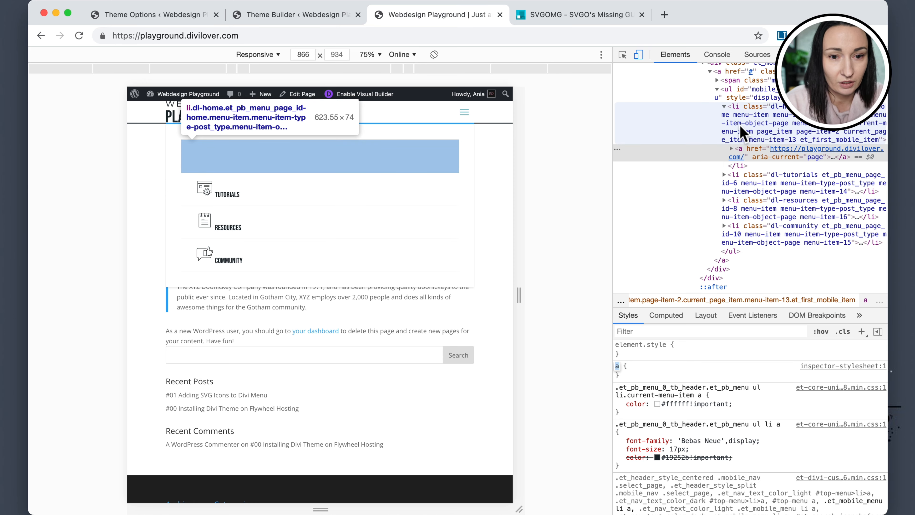
pyautogui.scroll(3, 740, 124)
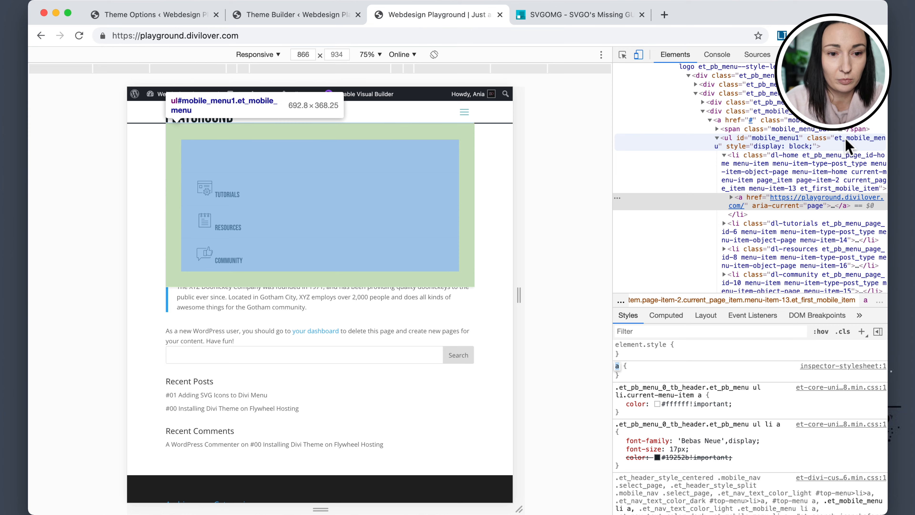
# In the theme's Custom CSS, duplicate the current-menu-item link selector as a second comma-separated selector line.
pyautogui.click(136, 16)
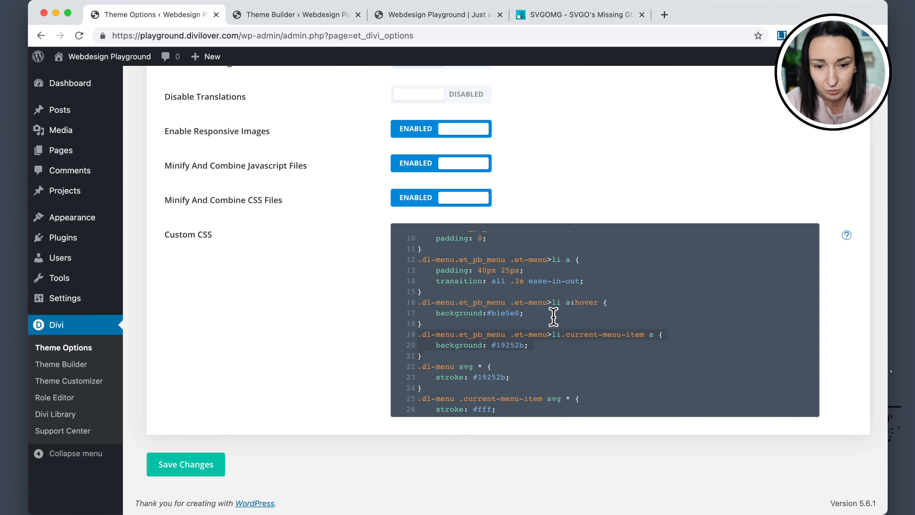
pyautogui.click(656, 338)
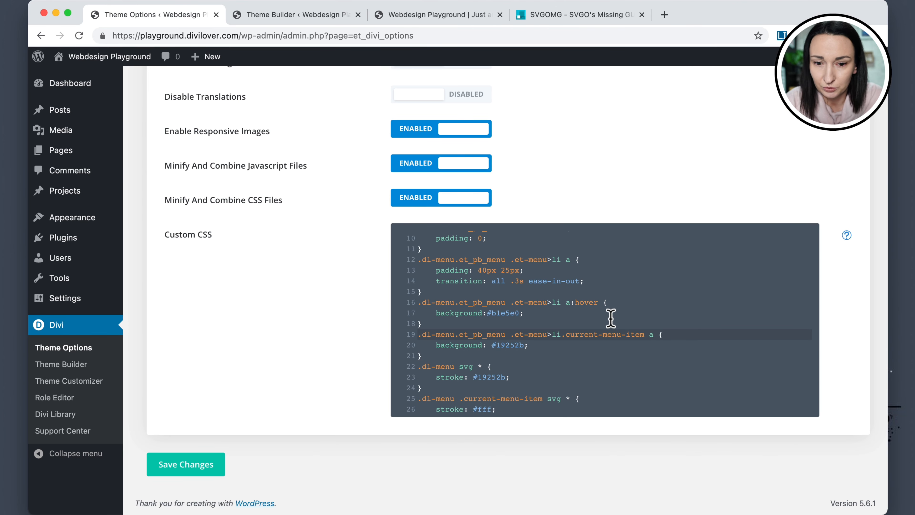
pyautogui.moveTo(599, 305); pyautogui.dragTo(400, 303)
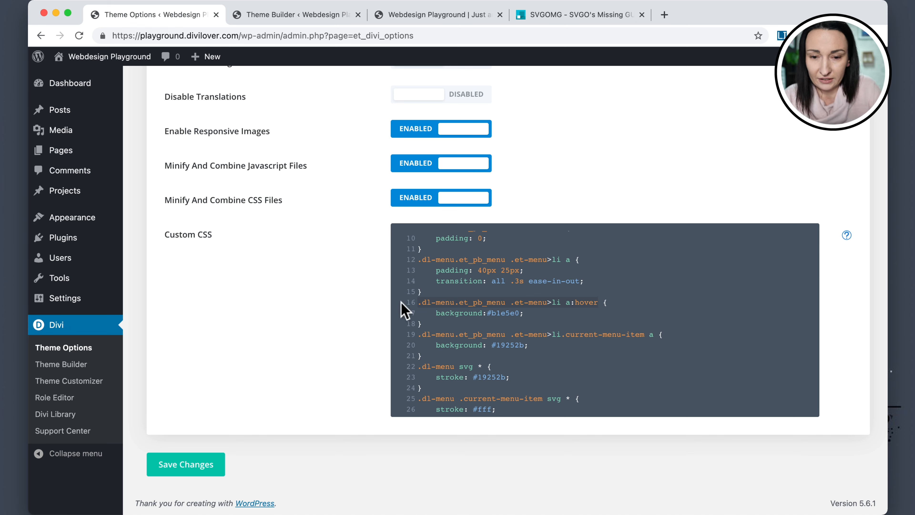
pyautogui.write('.dl-menu.et_pb_menu .et-menu>li a:hover')
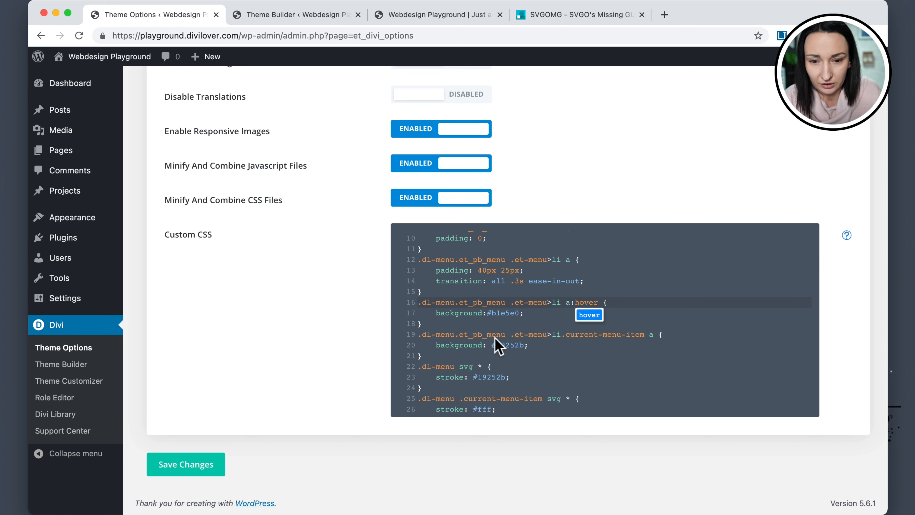
pyautogui.moveTo(652, 335); pyautogui.dragTo(409, 336)
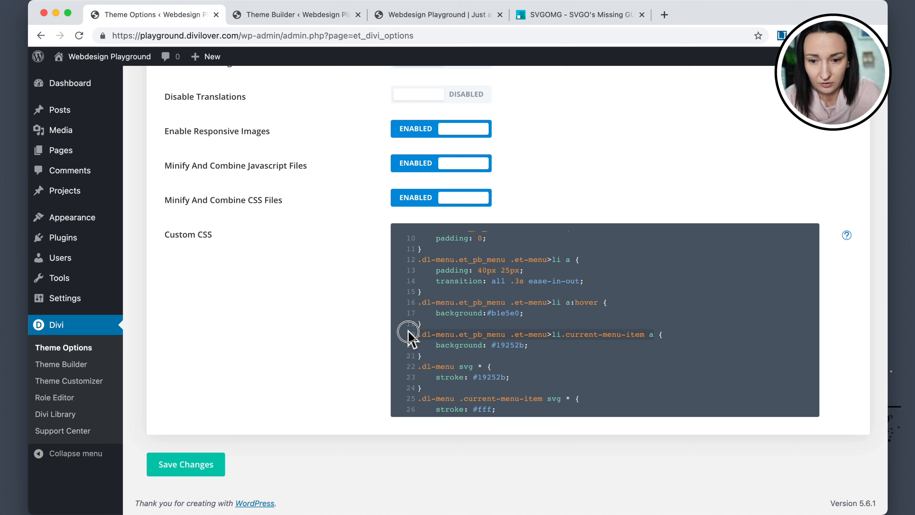
pyautogui.press('super+c')
pyautogui.press('Right')
pyautogui.write(',')
pyautogui.press('Return')
pyautogui.press('super+v')
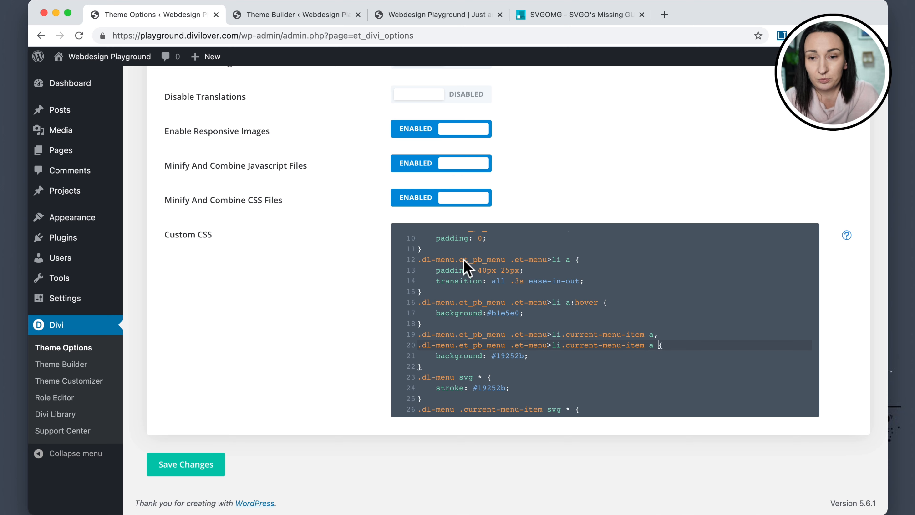
# Change .et-menu to .et_mobile_menu in the duplicated selector so the active background also applies to the mobile menu.
pyautogui.click(409, 16)
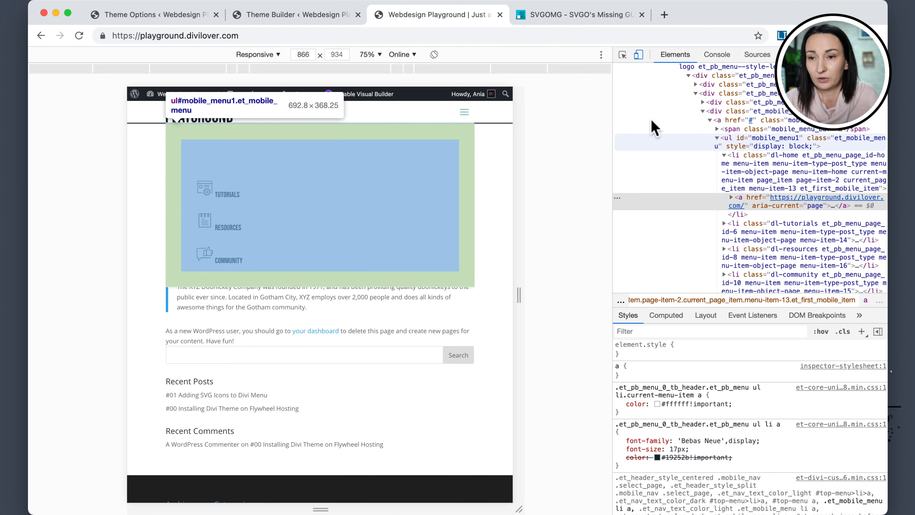
pyautogui.click(123, 15)
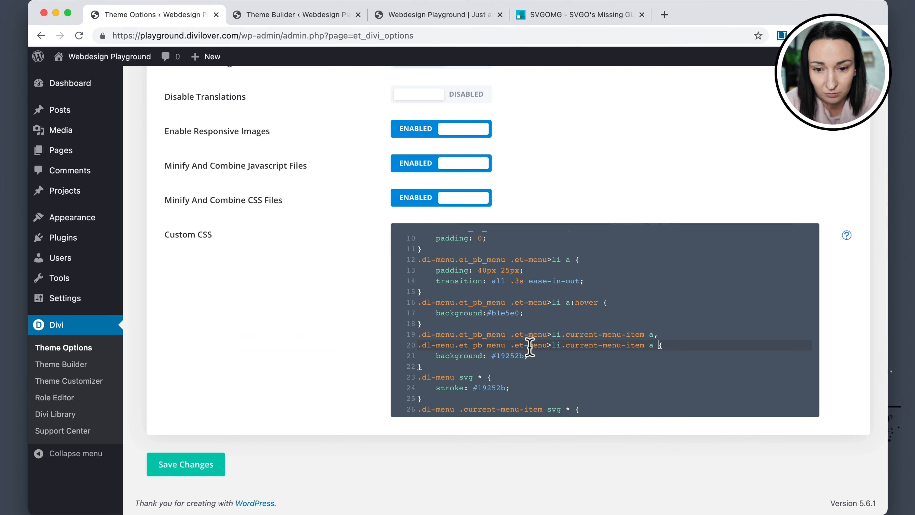
pyautogui.press('BackSpace')
pyautogui.write('_')
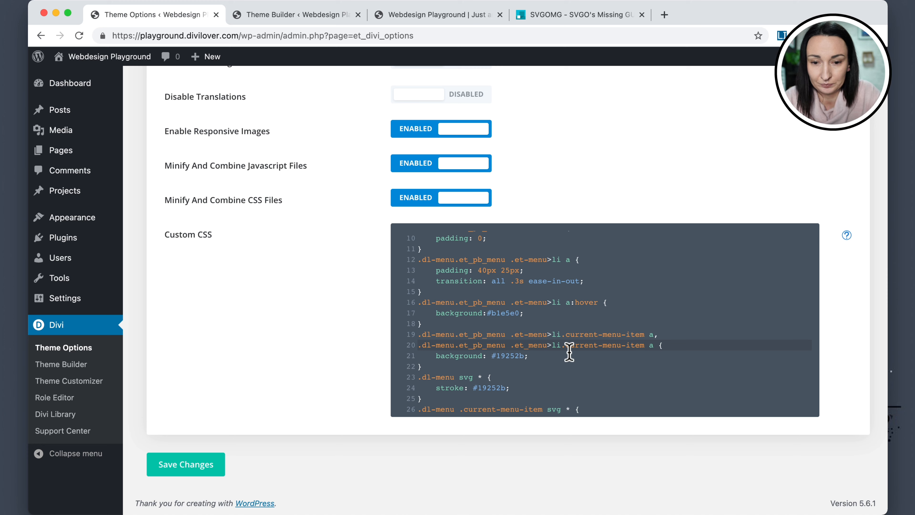
pyautogui.write('mobile_')
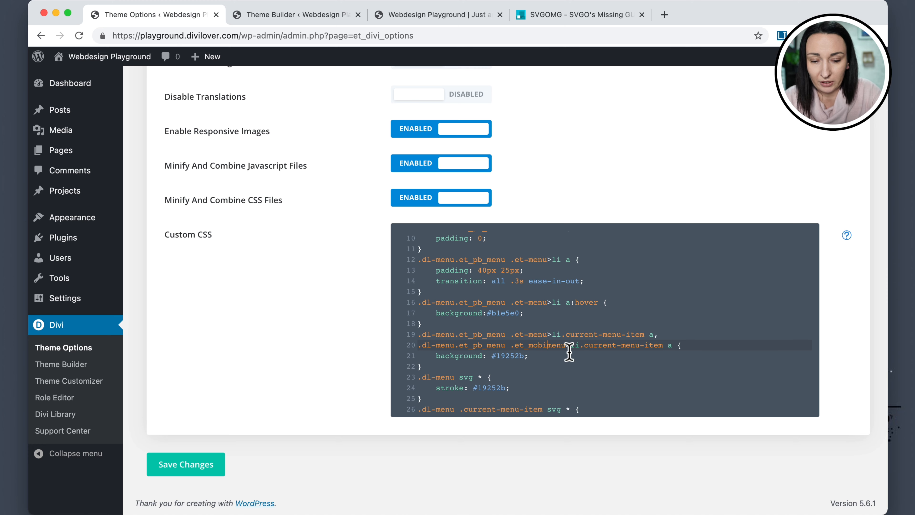
pyautogui.click(586, 368)
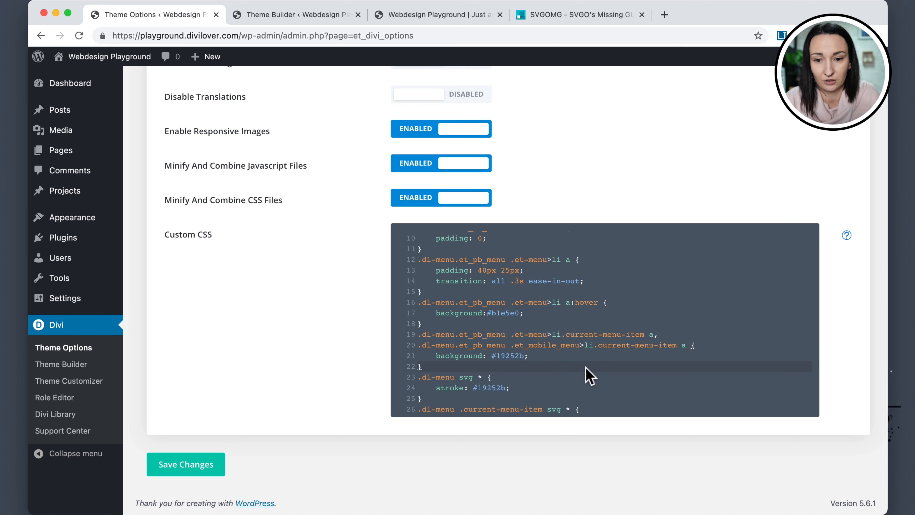
# Save the Custom CSS changes, reload the front-end page and open the mobile menu.
pyautogui.click(196, 469)
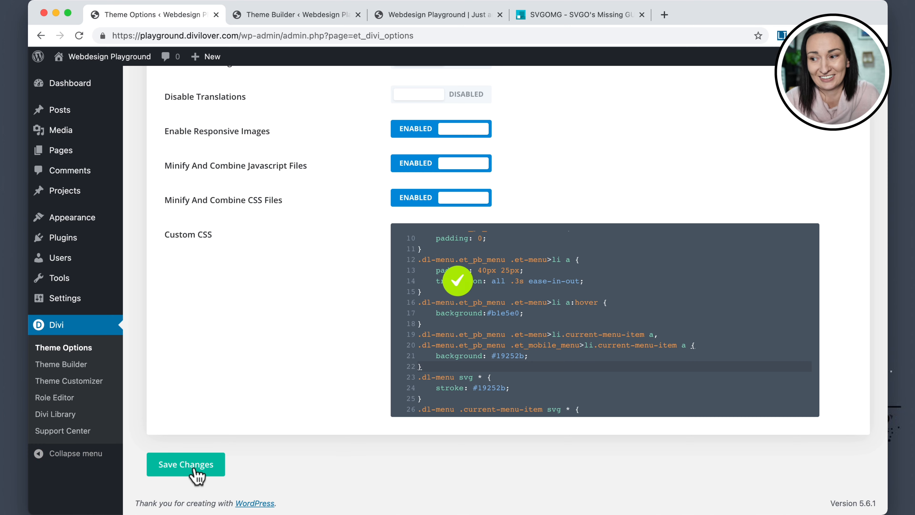
pyautogui.click(412, 16)
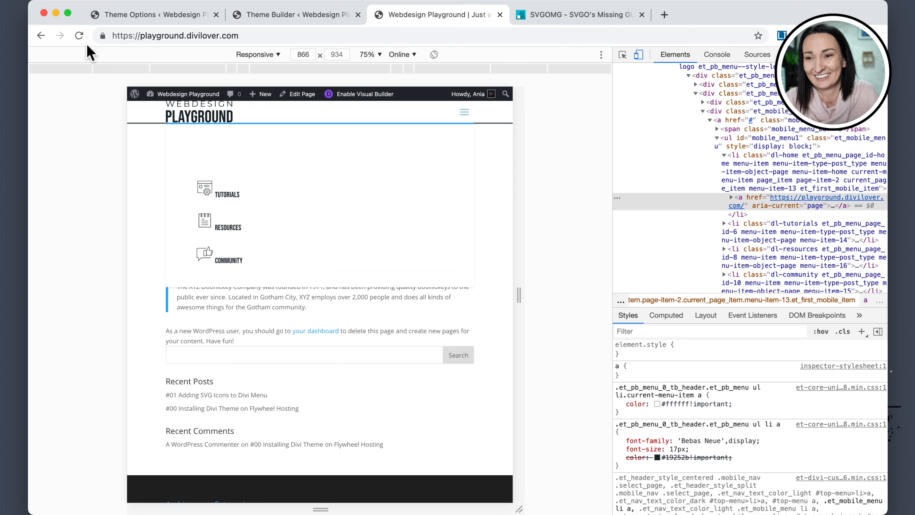
pyautogui.click(80, 36)
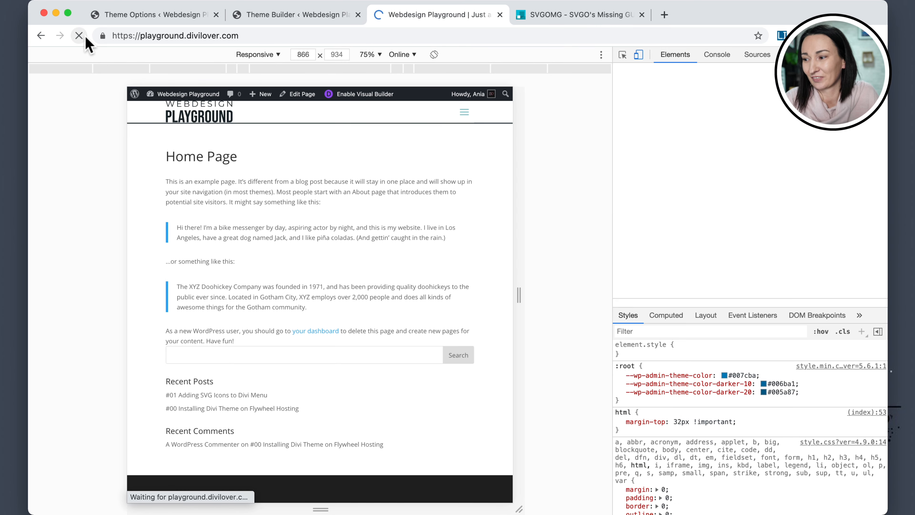
pyautogui.click(468, 115)
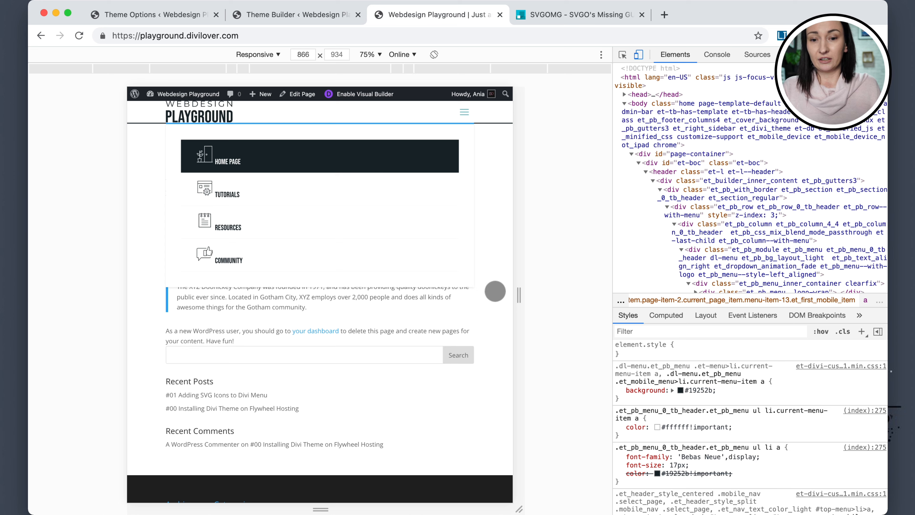
# Widen the responsive viewport to about 946 px and inspect the mobile menu's Home Page list item.
pyautogui.moveTo(519, 295); pyautogui.dragTo(539, 295)
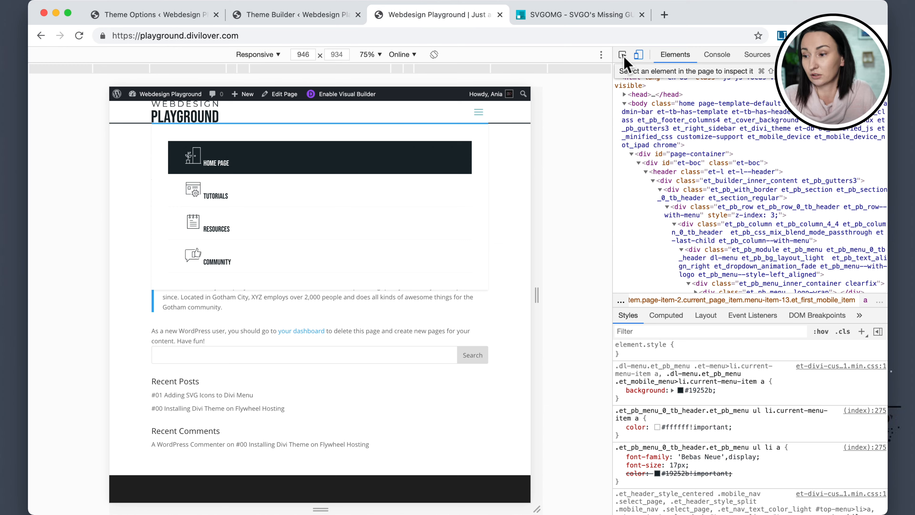
pyautogui.click(624, 56)
pyautogui.click(353, 163)
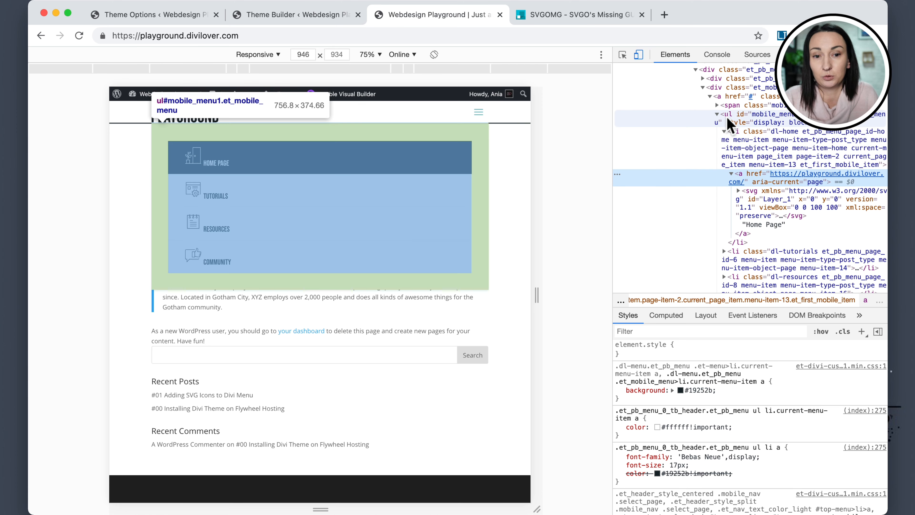
pyautogui.click(736, 139)
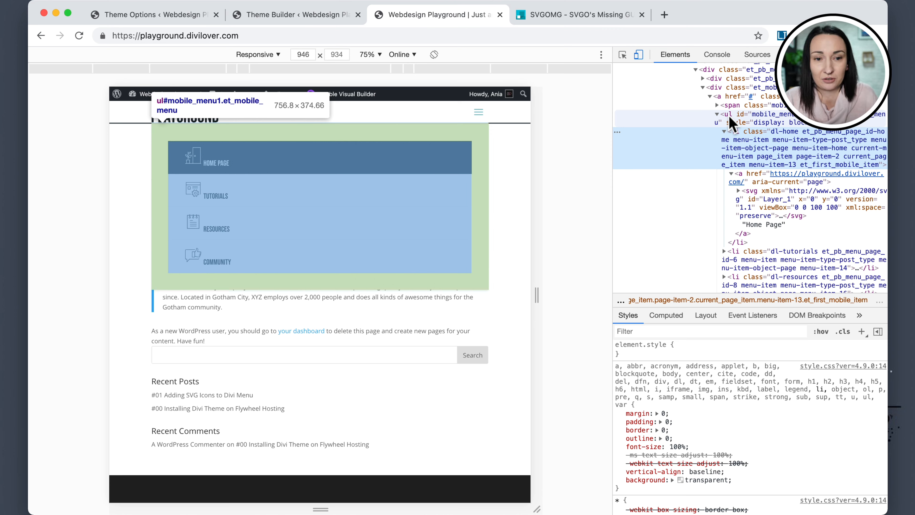
# Add a DevTools style rule for .dl-menu .et_mobile_menu setting padding to 0.
pyautogui.click(861, 332)
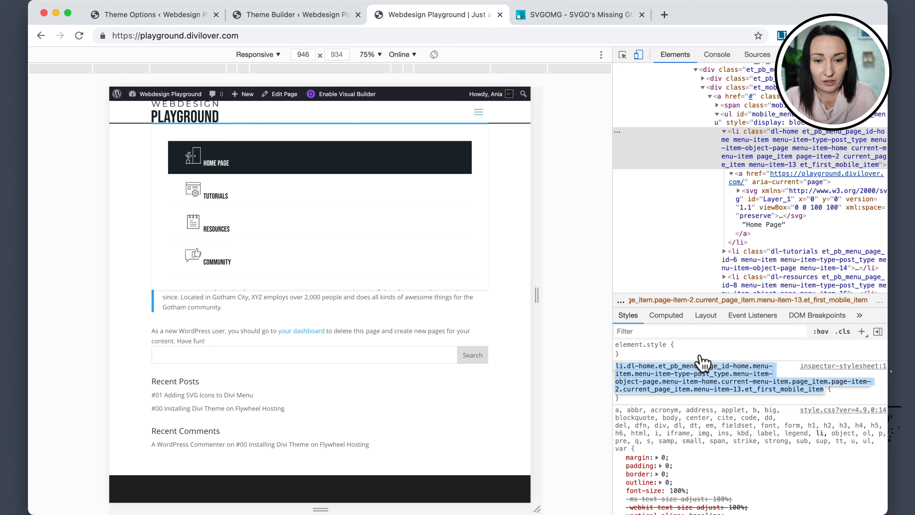
pyautogui.write('.dl-menu .')
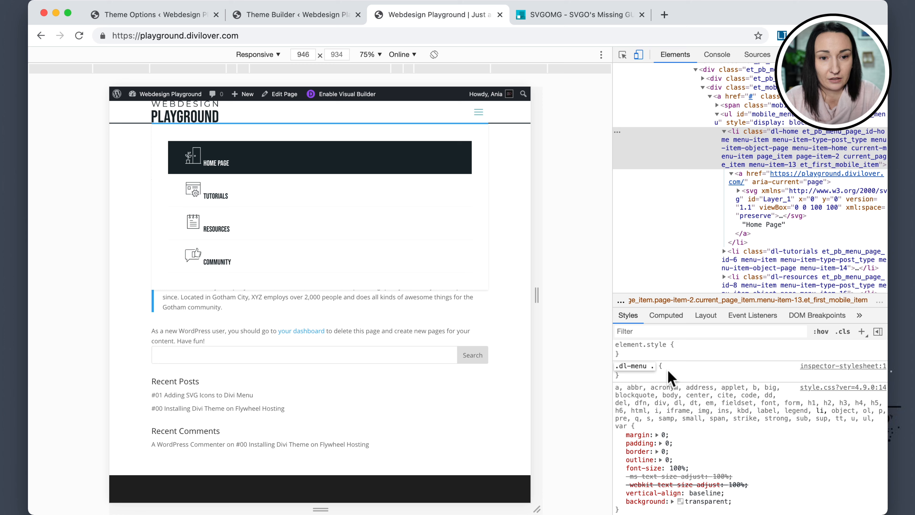
pyautogui.write('_et_mobile_menu')
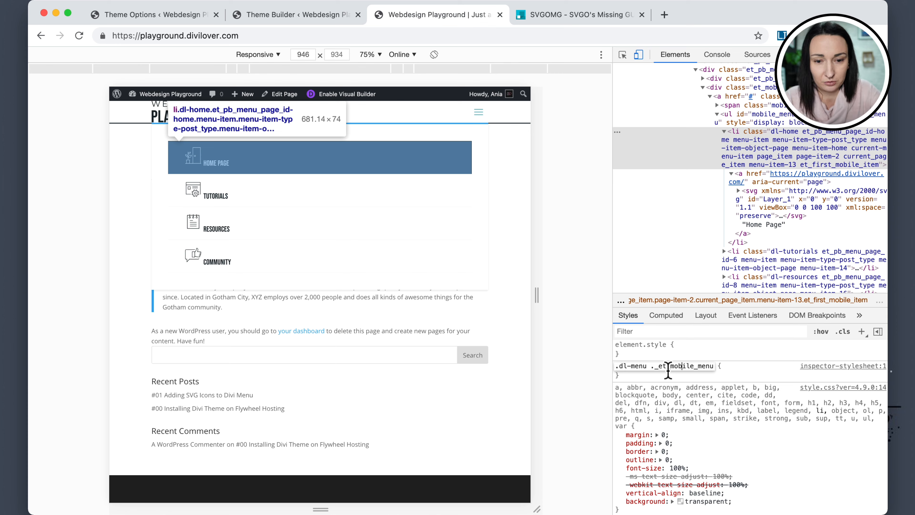
pyautogui.press('BackSpace')
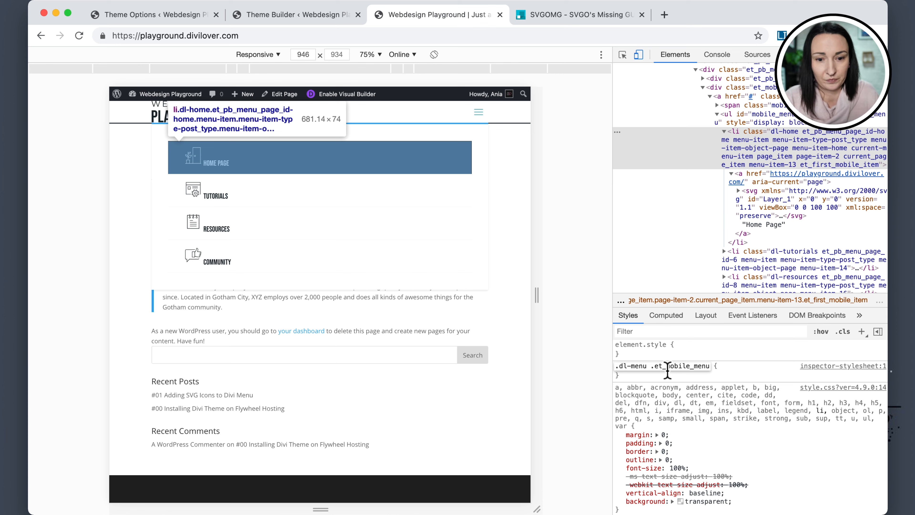
pyautogui.click(728, 374)
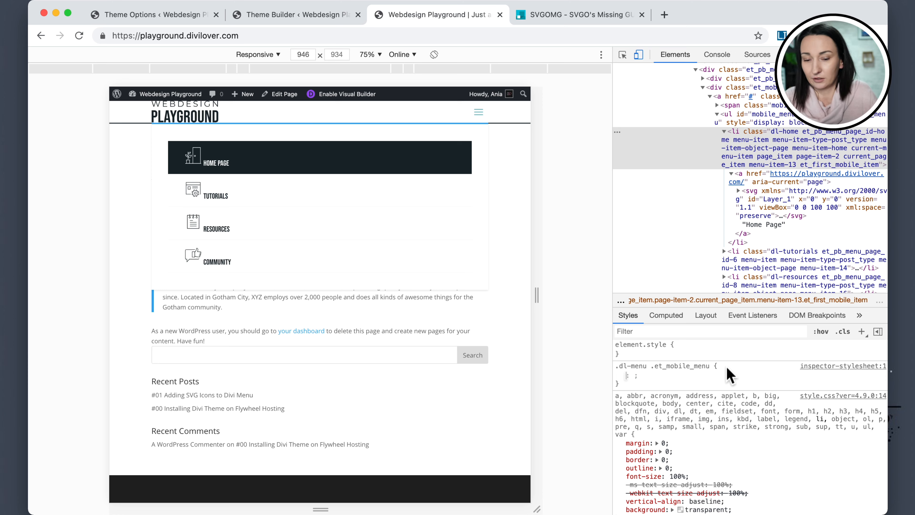
pyautogui.write('padd')
pyautogui.press('Tab')
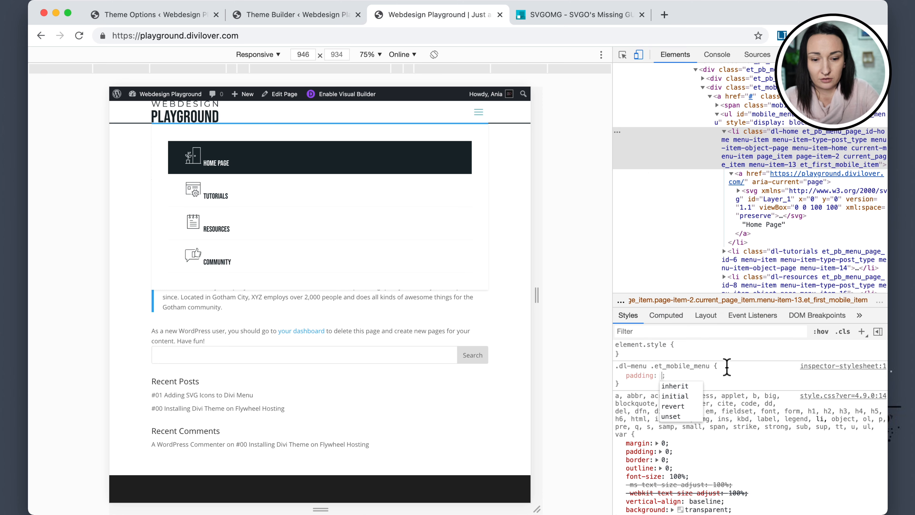
pyautogui.write('0')
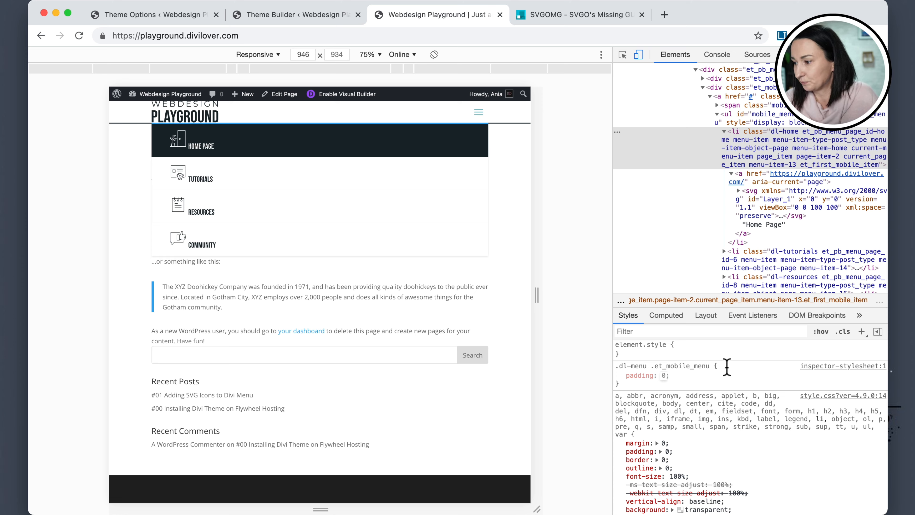
# Copy the new padding rule and paste it at the end of the theme's Custom CSS.
pyautogui.moveTo(616, 366); pyautogui.dragTo(628, 380)
pyautogui.press('super+c')
pyautogui.click(135, 15)
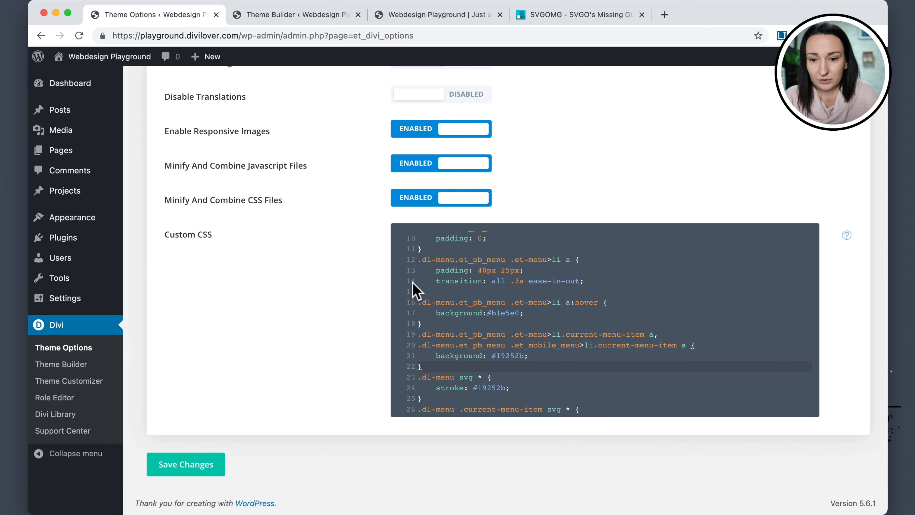
pyautogui.scroll(-2, 493, 320)
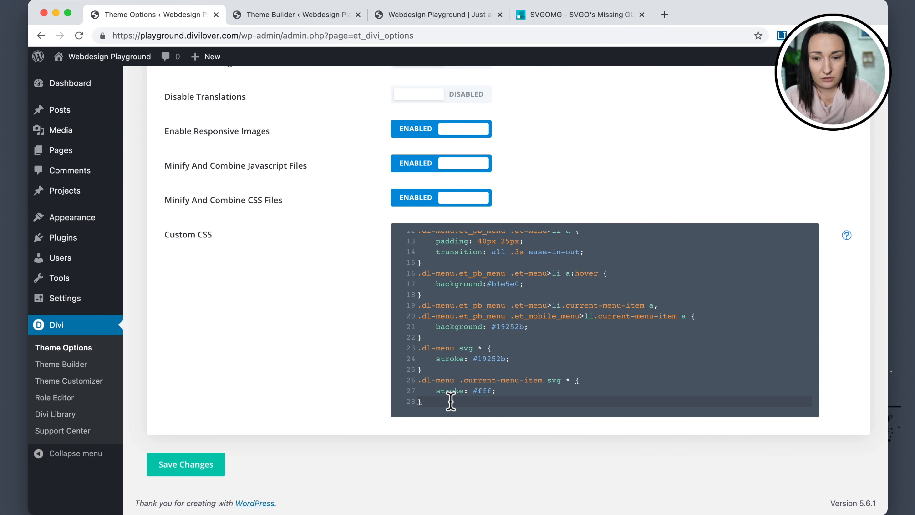
pyautogui.press('super+v')
# Add a DevTools style rule for .dl-menu .et_mobile_menu li setting width to 25% and float to left.
pyautogui.click(419, 15)
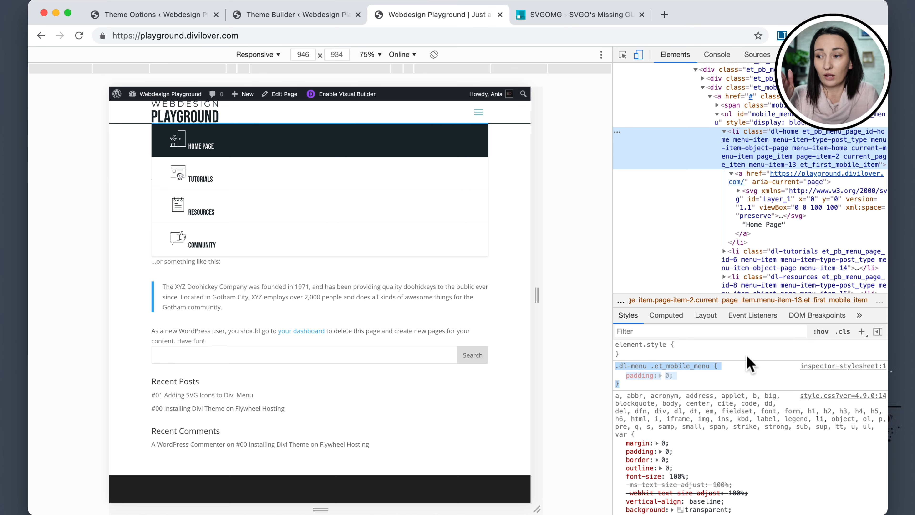
pyautogui.click(862, 337)
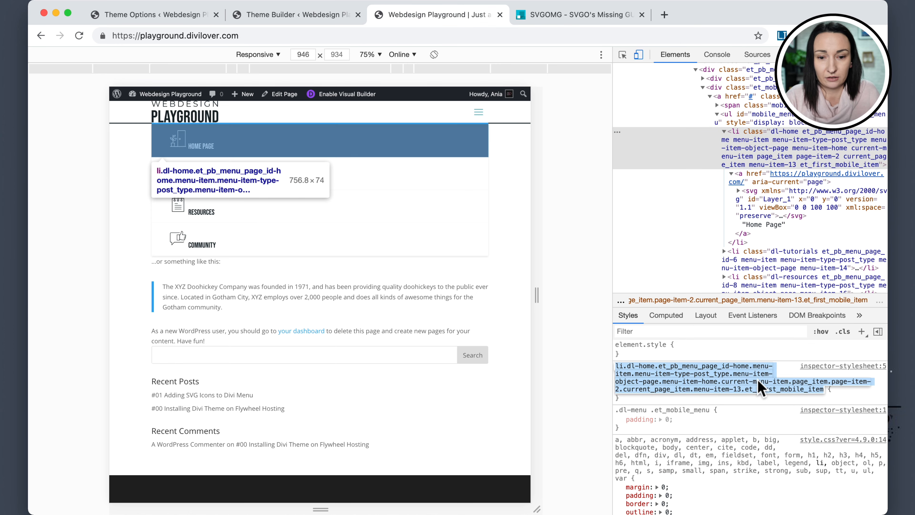
pyautogui.click(681, 412)
pyautogui.press('super+c')
pyautogui.click(673, 382)
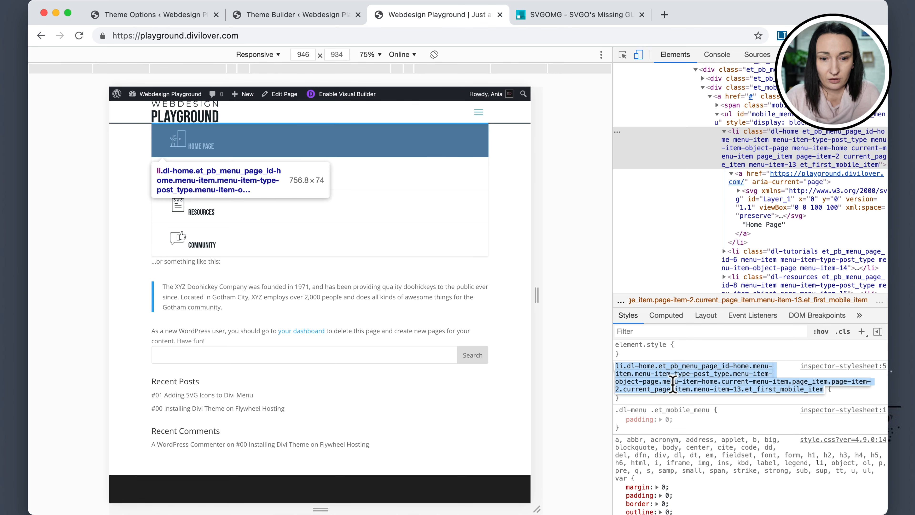
pyautogui.press('super+v')
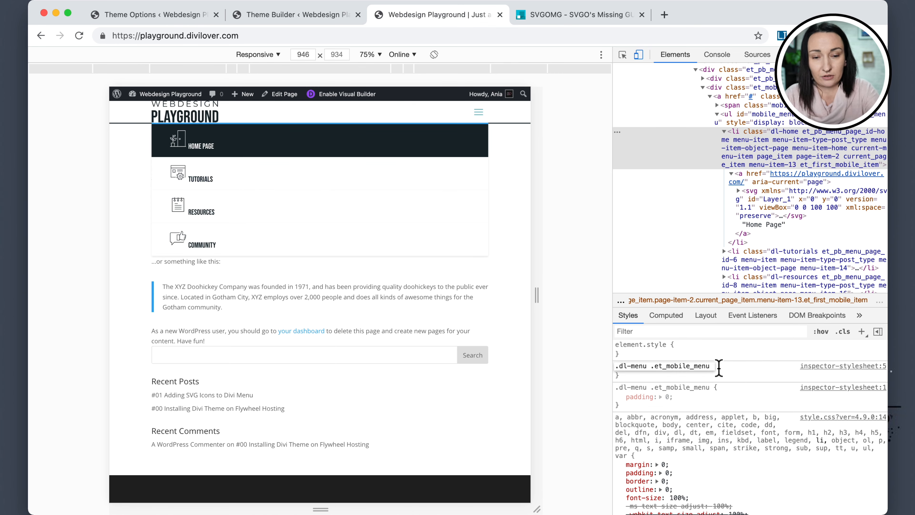
pyautogui.write('li')
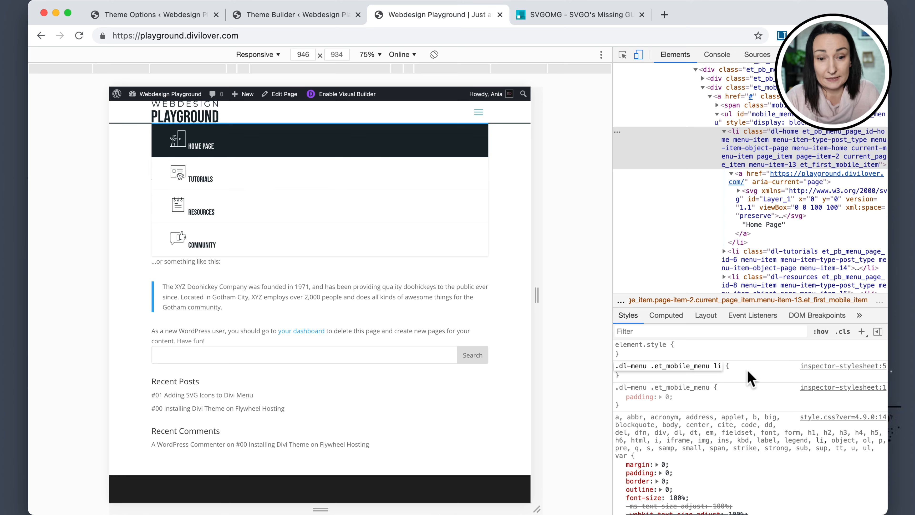
pyautogui.click(740, 368)
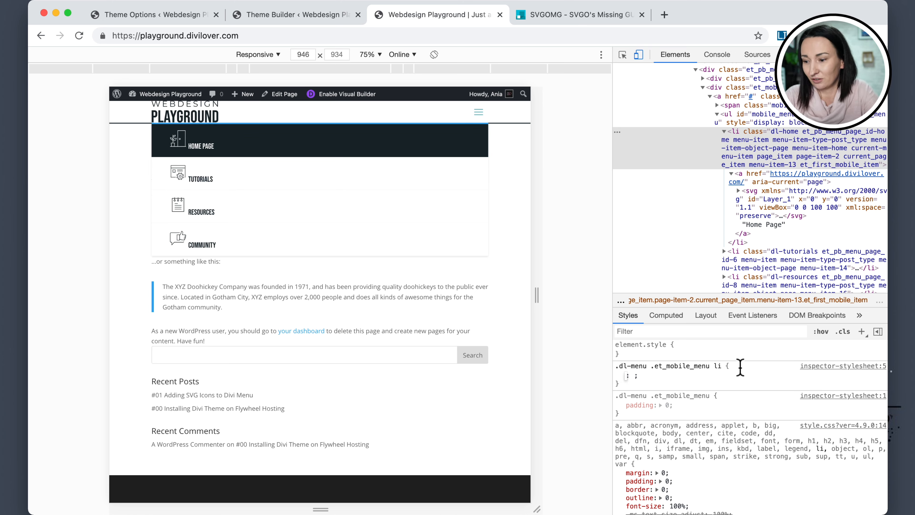
pyautogui.write('width: ')
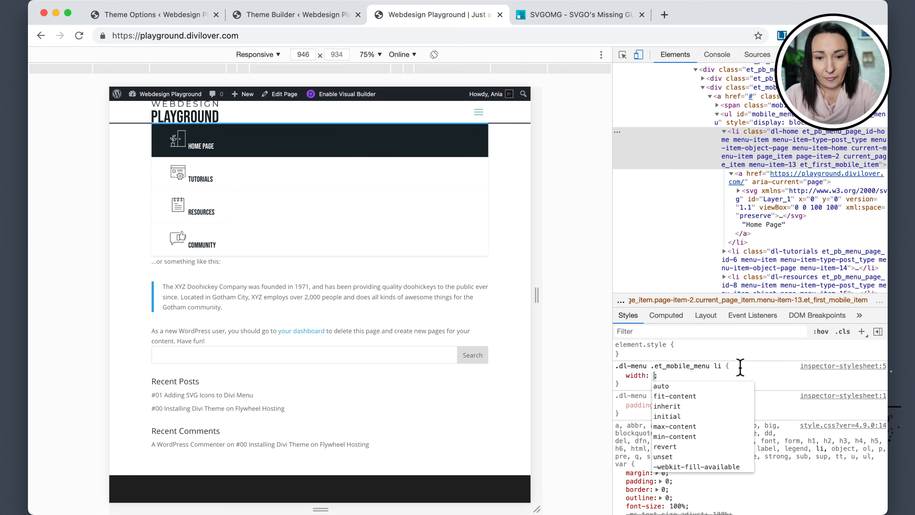
pyautogui.write('25%')
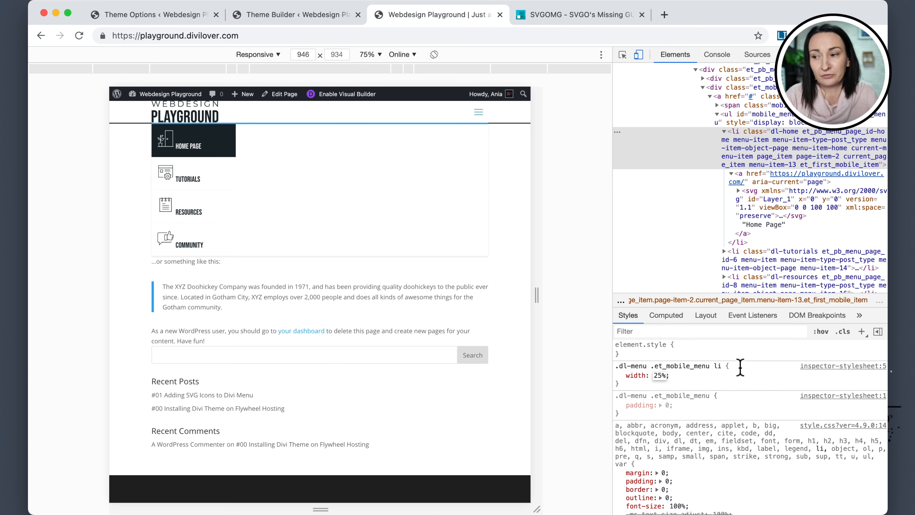
pyautogui.click(697, 384)
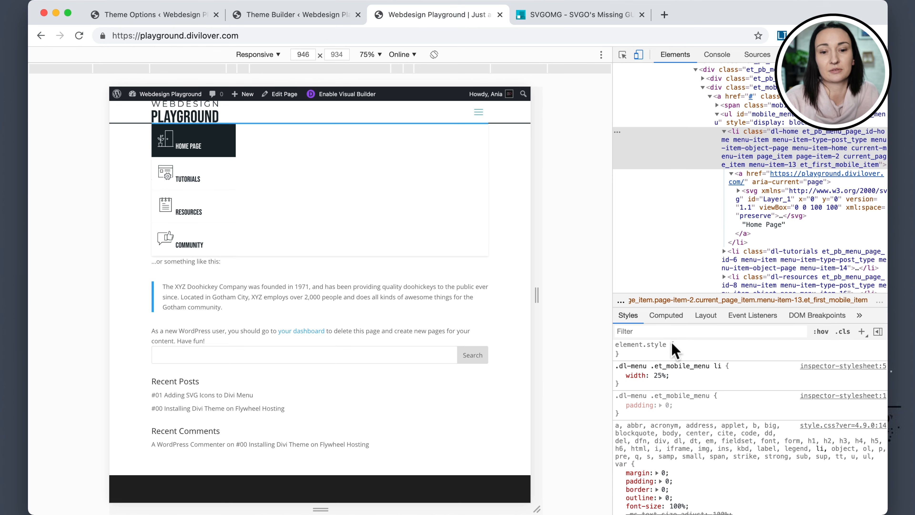
pyautogui.click(679, 375)
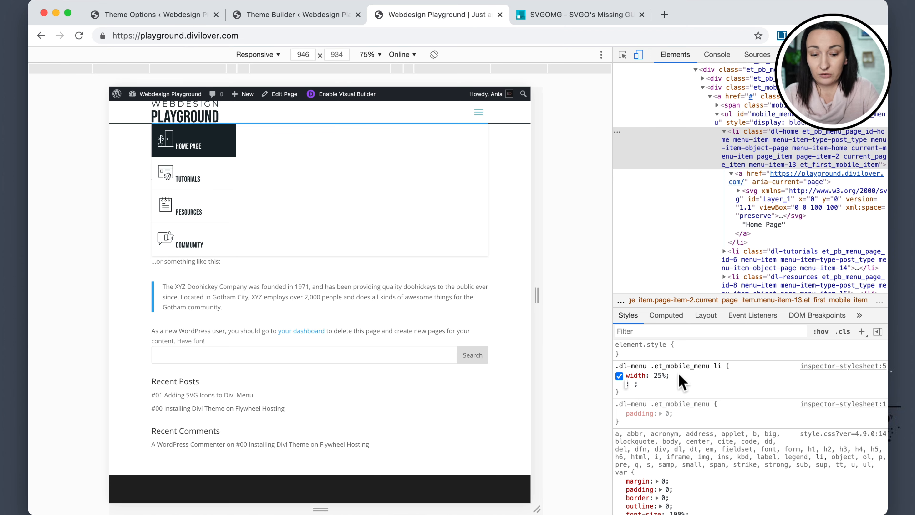
pyautogui.write('floe')
pyautogui.press('BackSpace')
pyautogui.write('a')
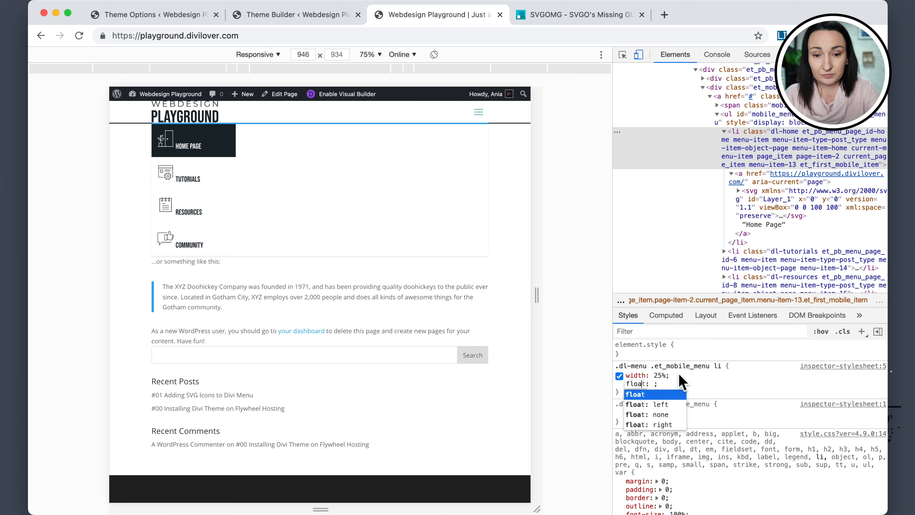
pyautogui.press('Tab')
pyautogui.write('left')
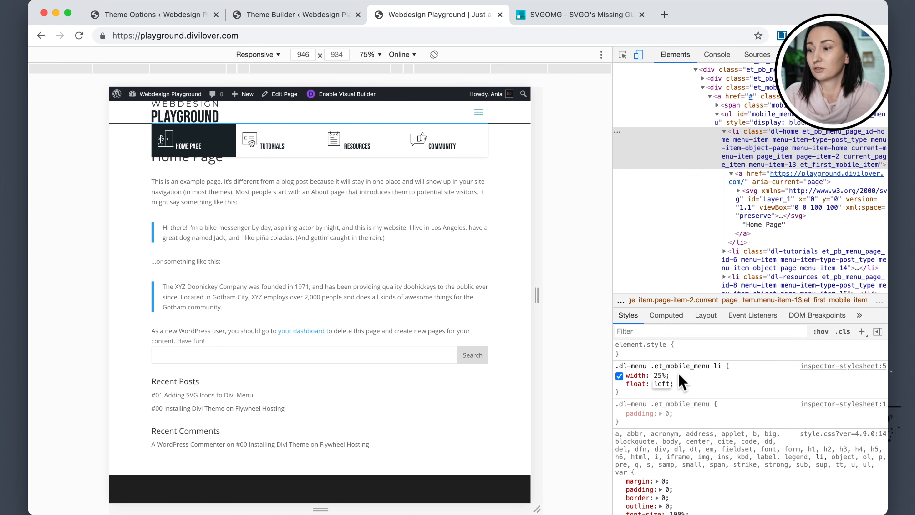
pyautogui.click(739, 383)
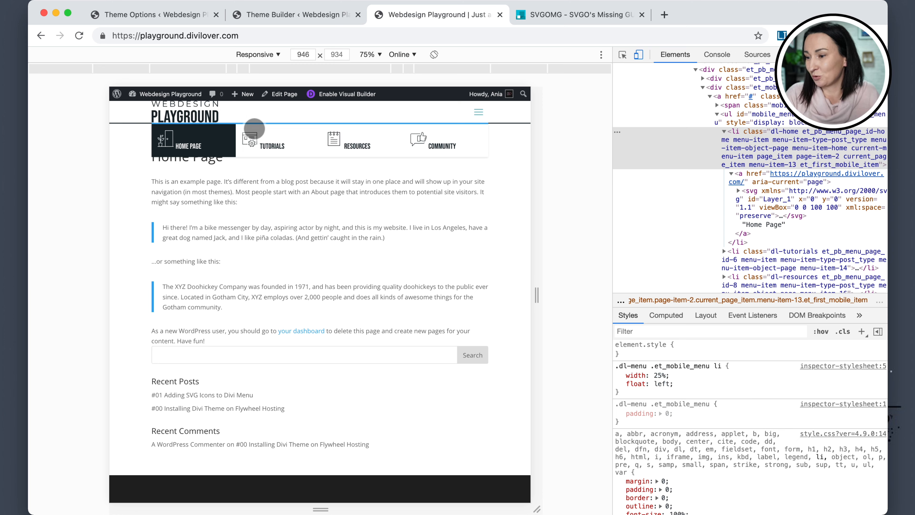
# Copy the new mobile menu item rule and paste it at the end of the theme's Custom CSS.
pyautogui.moveTo(616, 366); pyautogui.dragTo(630, 392)
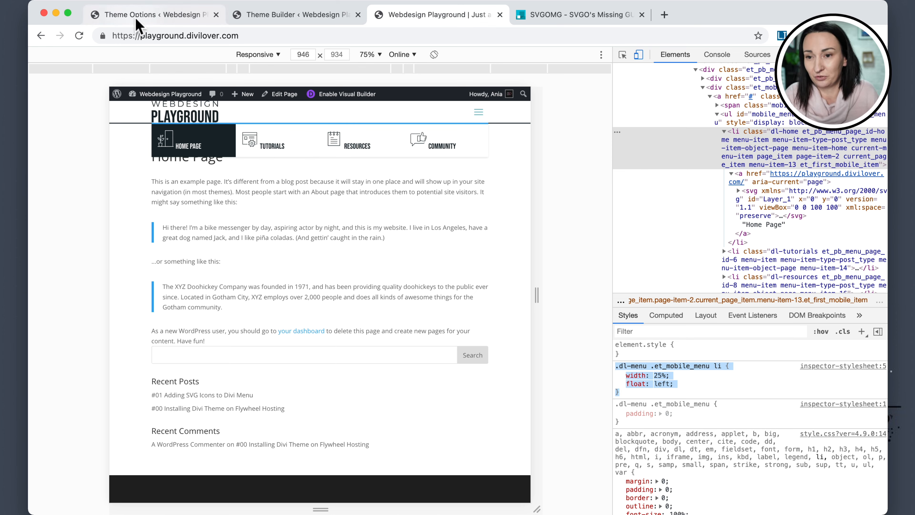
pyautogui.click(166, 20)
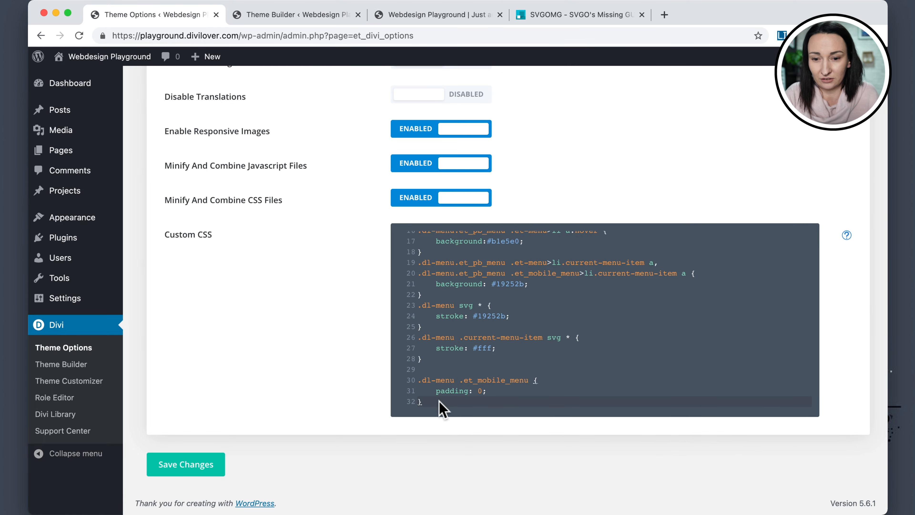
pyautogui.click(429, 401)
pyautogui.press('Return')
pyautogui.press('Return')
pyautogui.press('super+v')
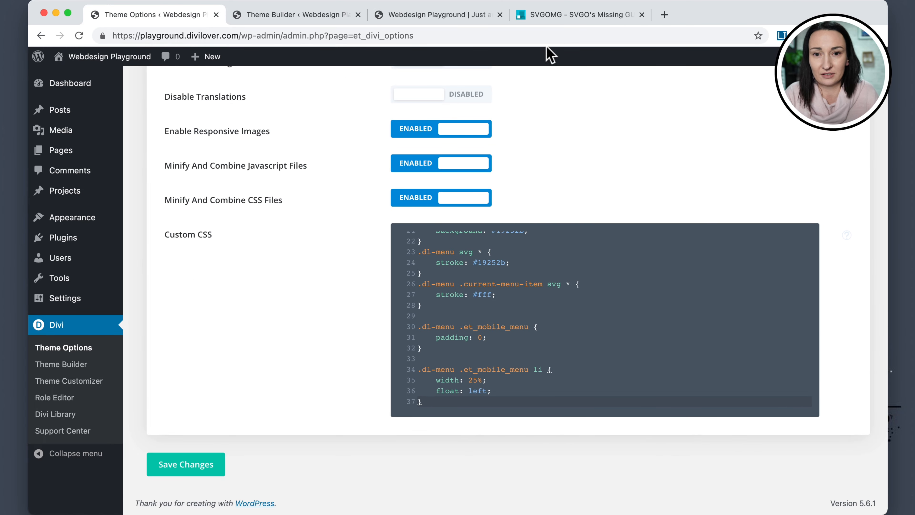
# Review the Custom CSS and the styles applied to the mobile menu's Home Page link in DevTools.
pyautogui.click(430, 20)
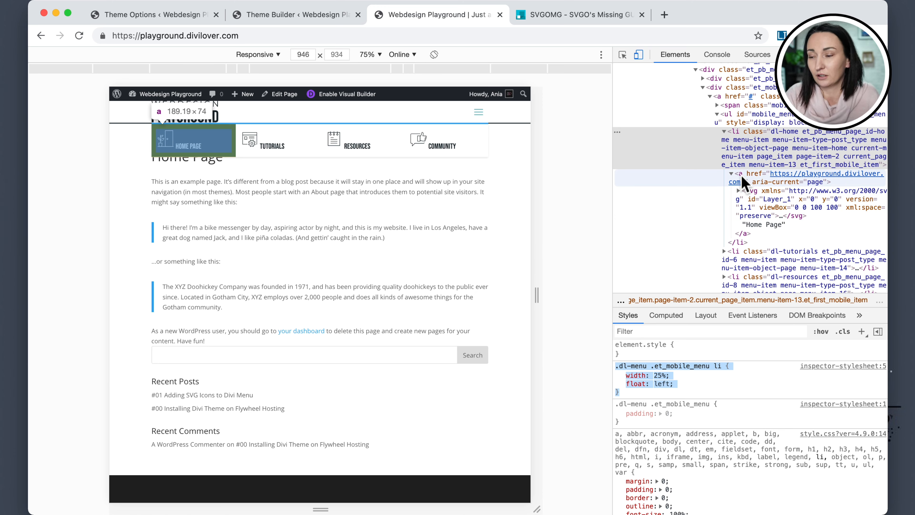
pyautogui.click(141, 16)
pyautogui.scroll(5, 572, 328)
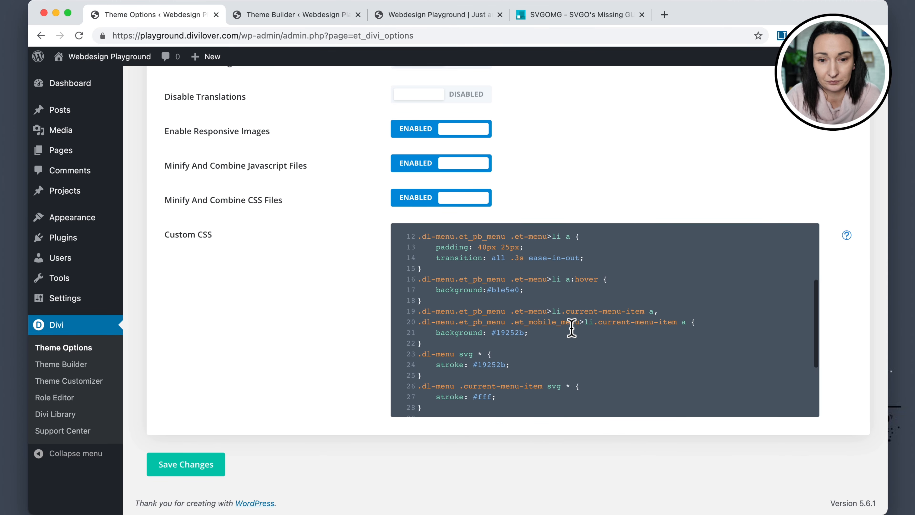
pyautogui.scroll(2, 572, 328)
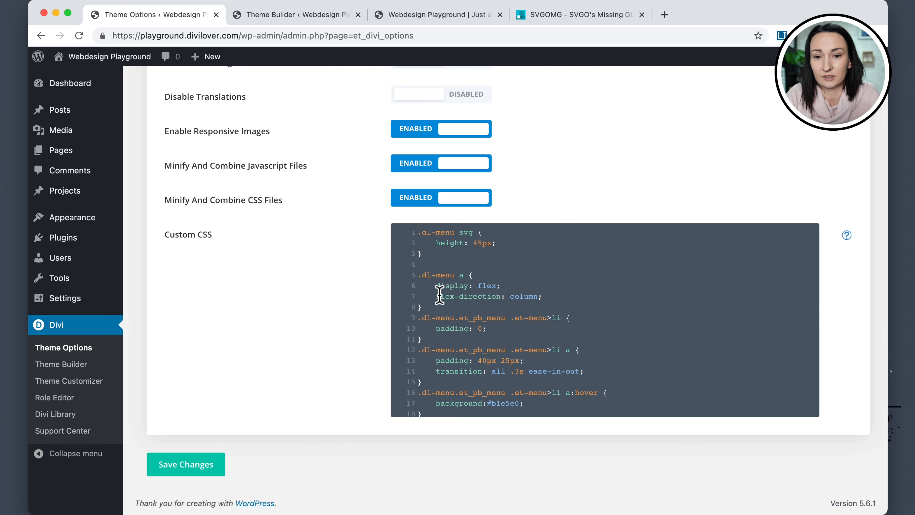
pyautogui.click(284, 22)
pyautogui.click(433, 14)
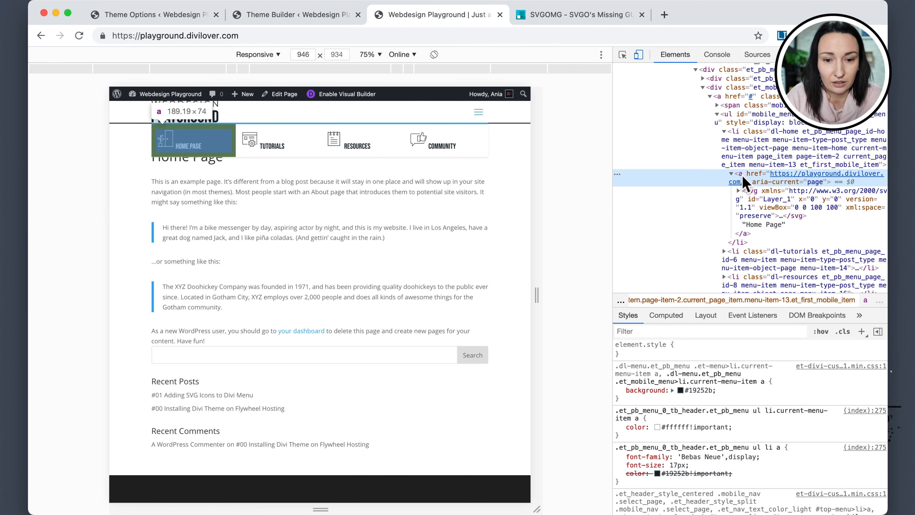
pyautogui.scroll(-2, 733, 357)
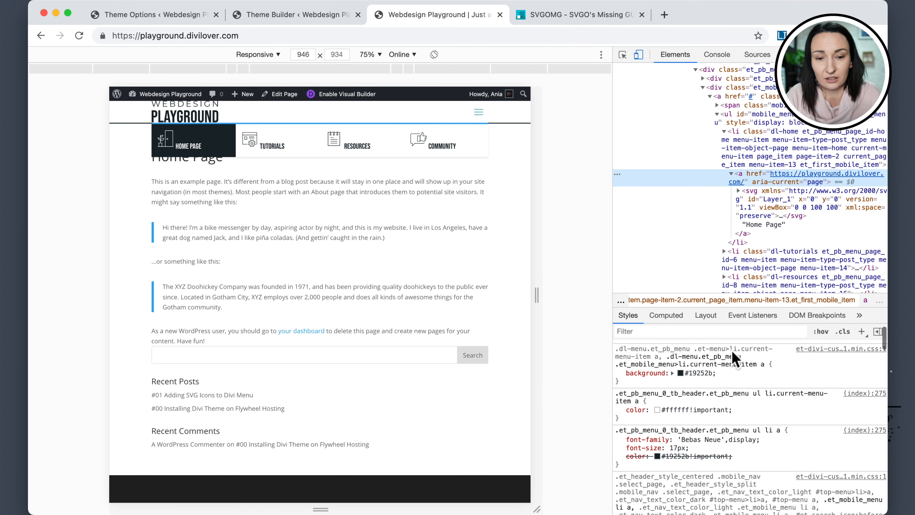
pyautogui.scroll(-5, 734, 356)
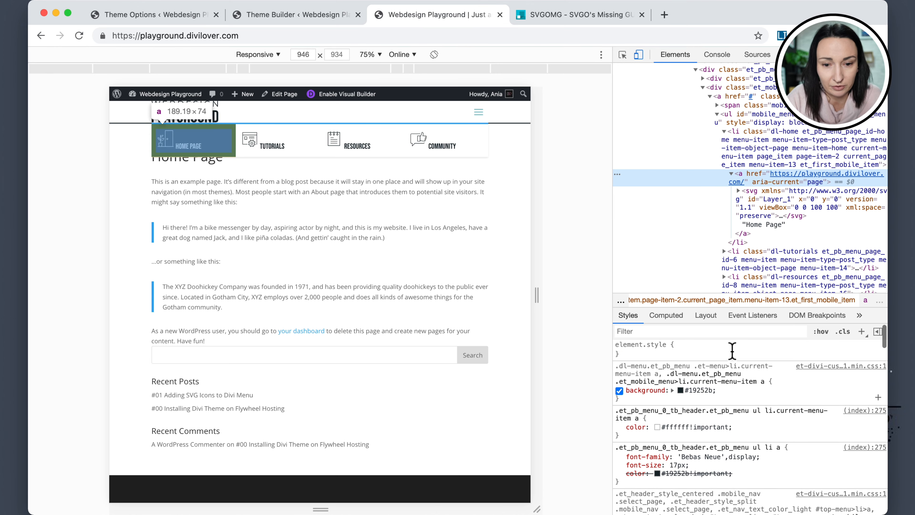
pyautogui.scroll(-4, 733, 357)
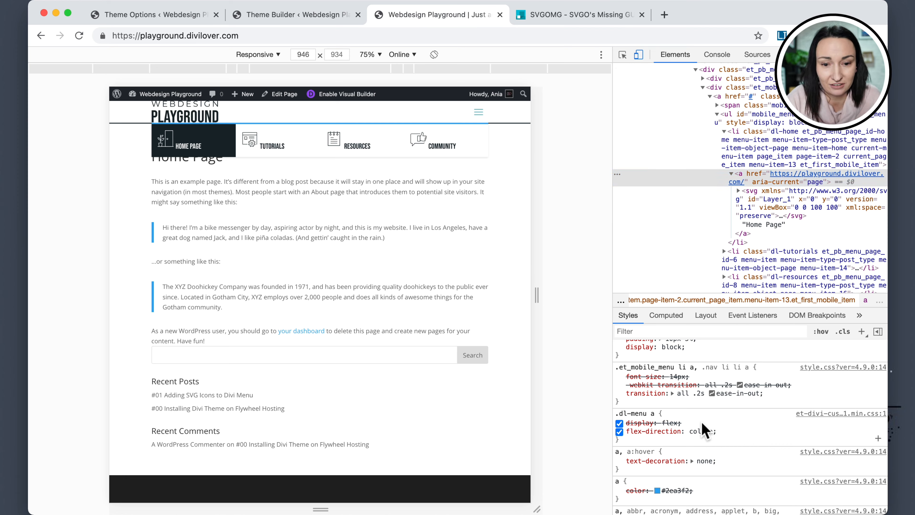
pyautogui.scroll(3, 702, 422)
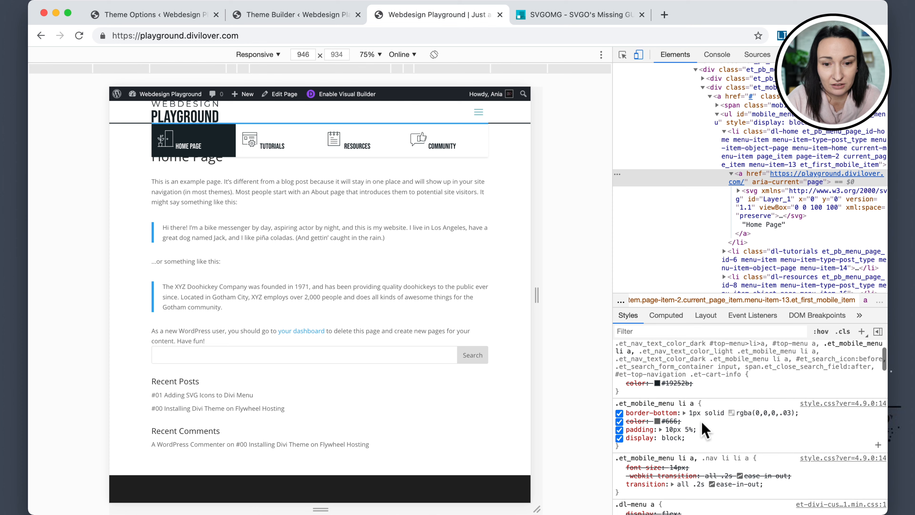
# Extend the .dl-menu a selector in Custom CSS with .dl-menu .et_mobile_menu li a, save, and reload the front-end page.
pyautogui.click(662, 403)
pyautogui.press('super+c')
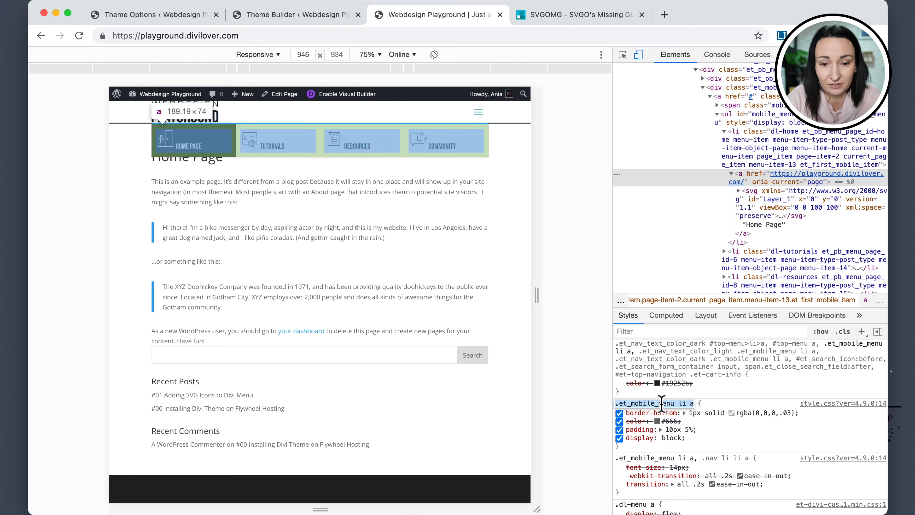
pyautogui.click(155, 14)
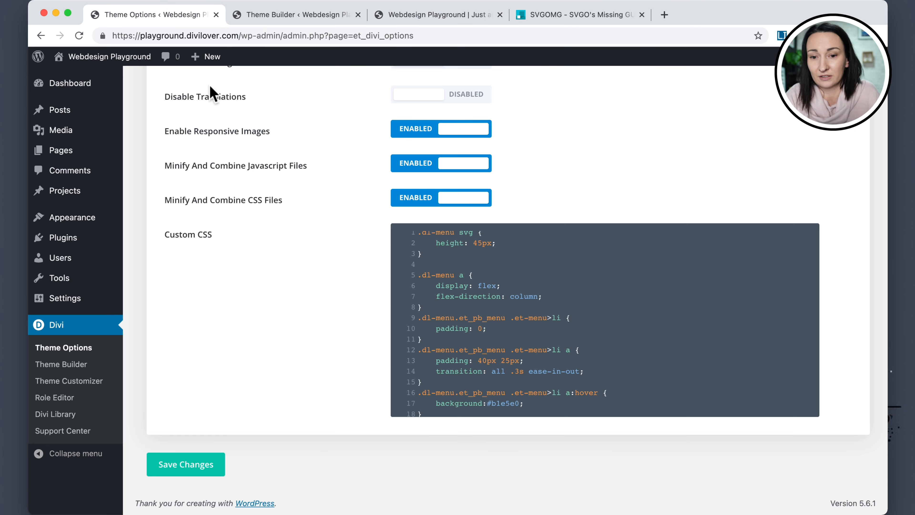
pyautogui.click(469, 274)
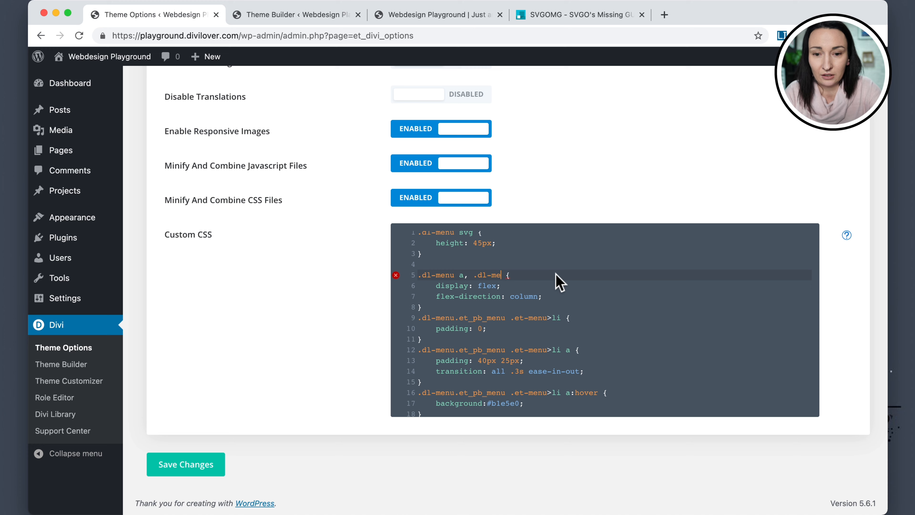
pyautogui.write(', .dl-menu')
pyautogui.press('super+v')
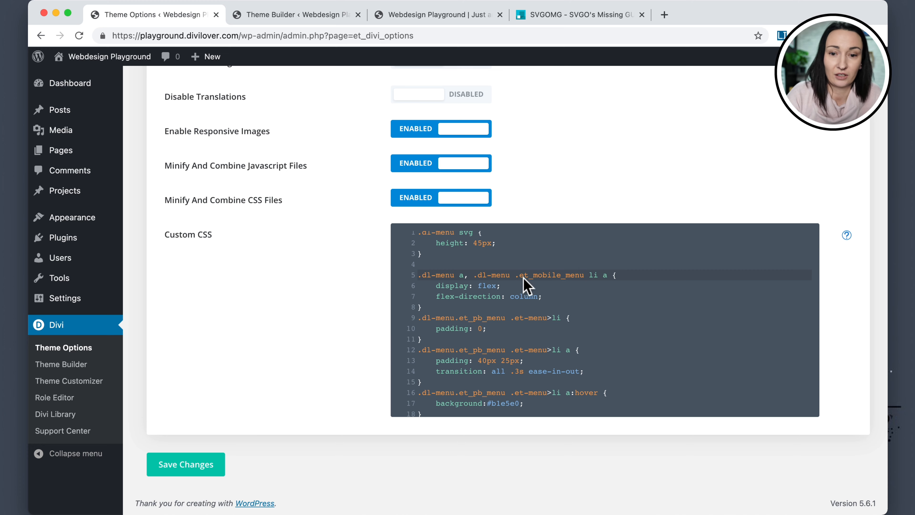
pyautogui.moveTo(517, 276); pyautogui.dragTo(608, 278)
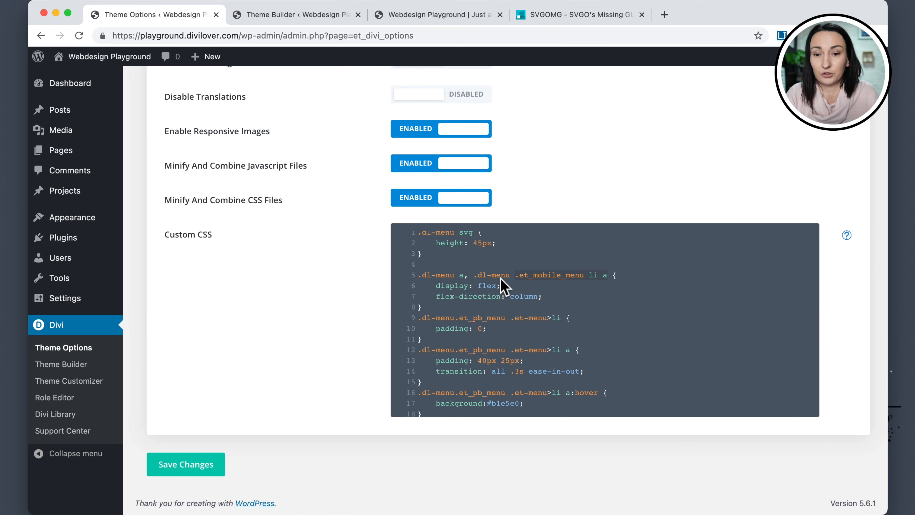
pyautogui.click(195, 475)
pyautogui.click(429, 14)
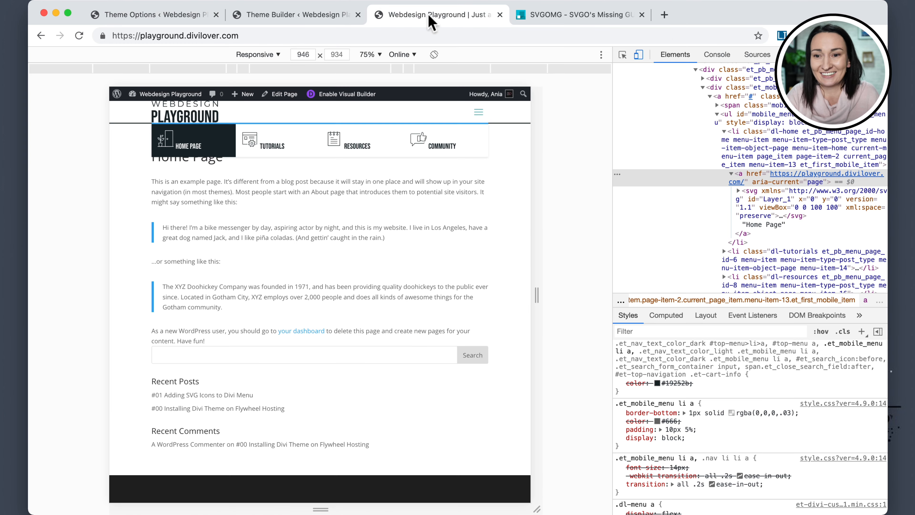
pyautogui.press('super+r')
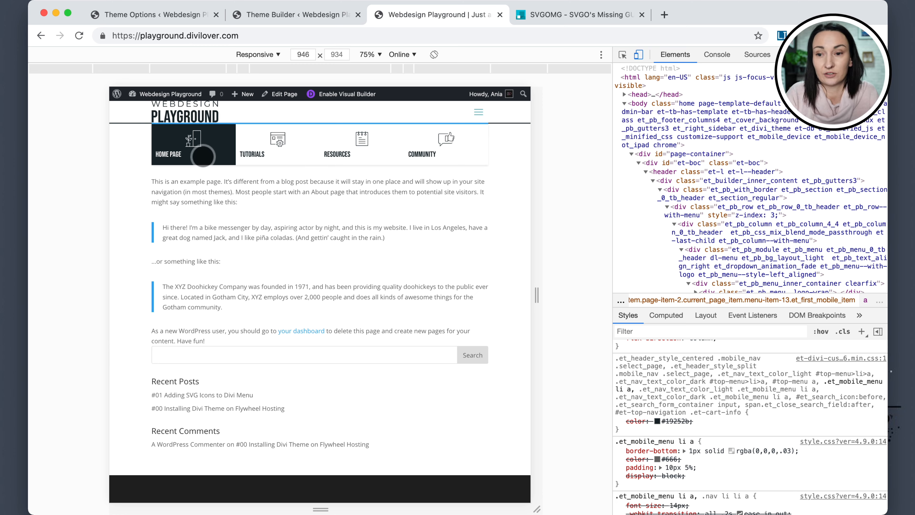
# Add text-align: center to the .dl-menu a rule and save the Custom CSS.
pyautogui.click(158, 15)
pyautogui.click(552, 298)
pyautogui.press('Return')
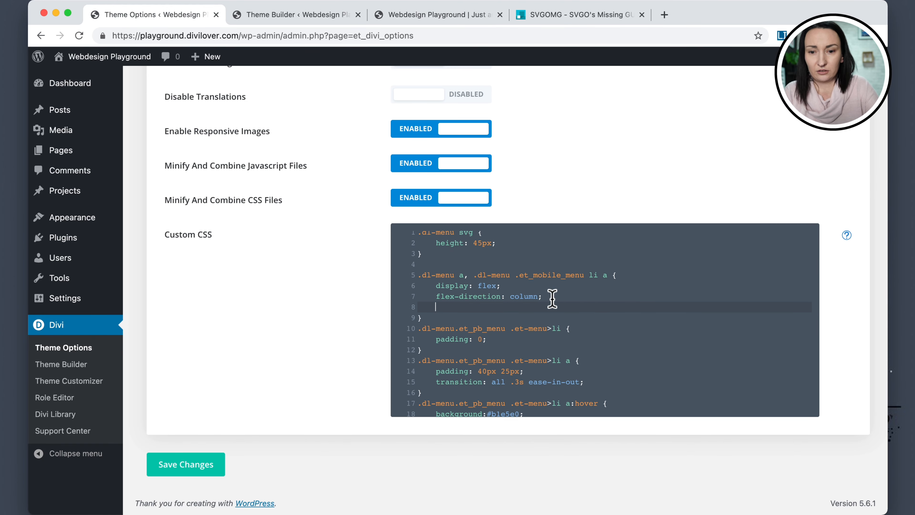
pyautogui.write('text-alig')
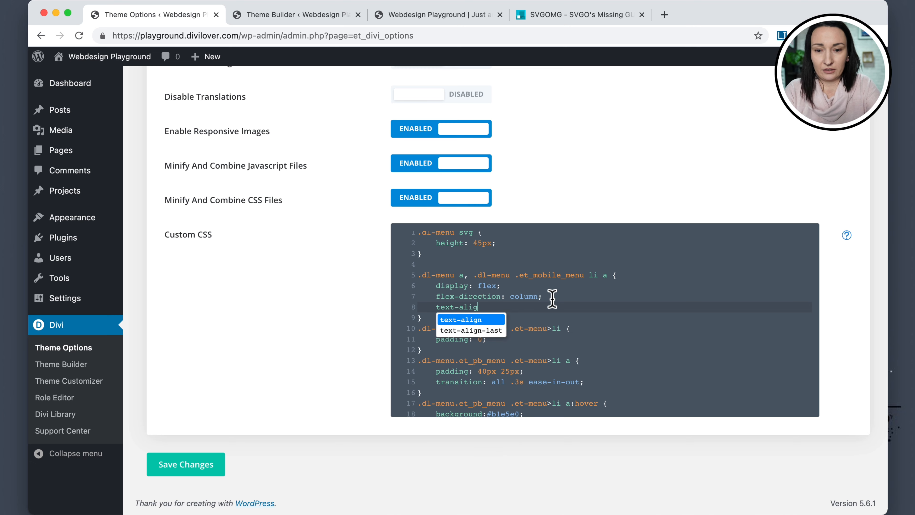
pyautogui.write('n:center;')
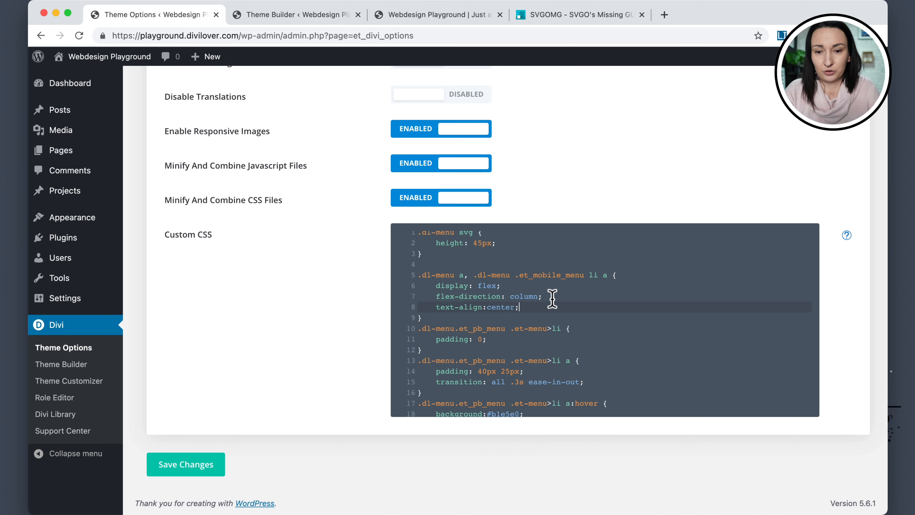
pyautogui.click(196, 465)
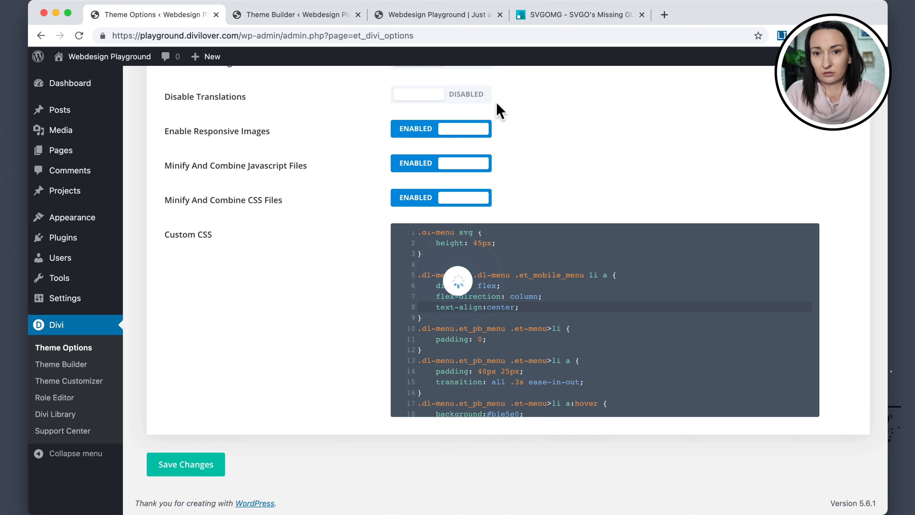
# Reload the front-end page, open the mobile menu, and inspect the Home Page link's styles in DevTools.
pyautogui.click(419, 16)
pyautogui.click(80, 35)
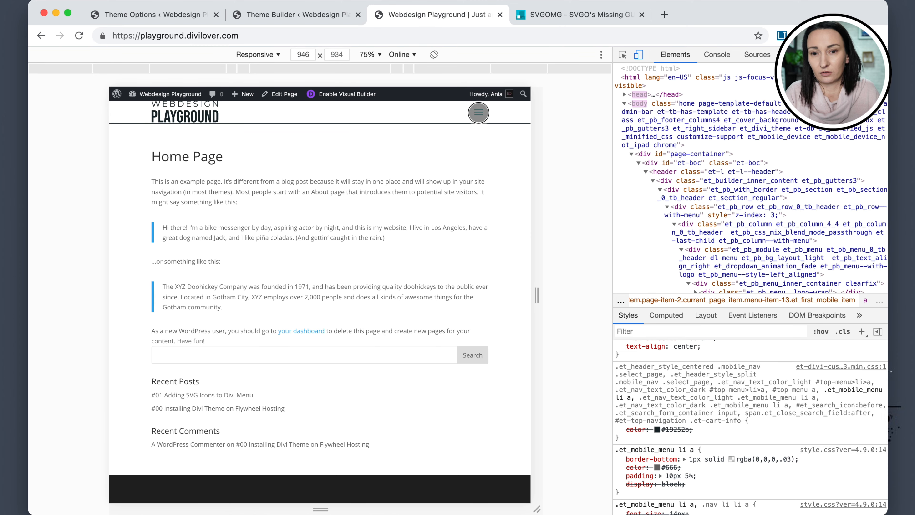
pyautogui.click(479, 113)
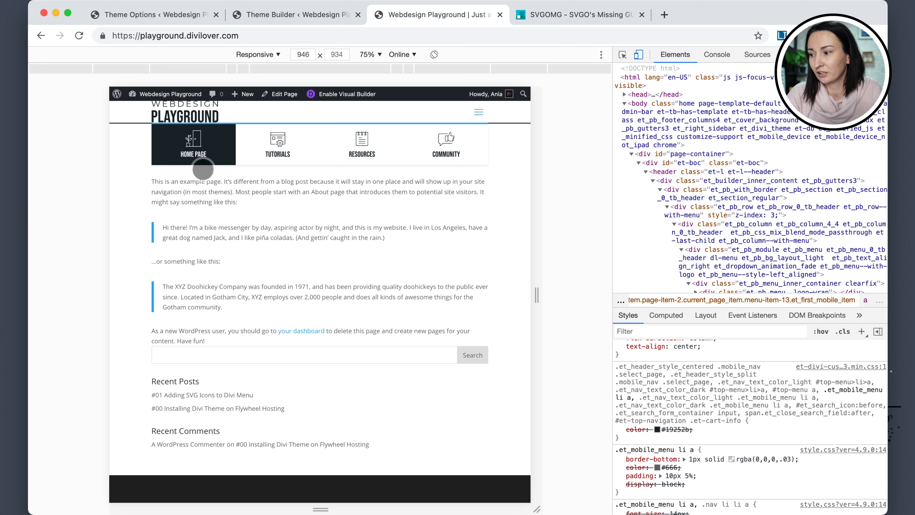
pyautogui.scroll(1, 757, 344)
pyautogui.scroll(-1, 678, 396)
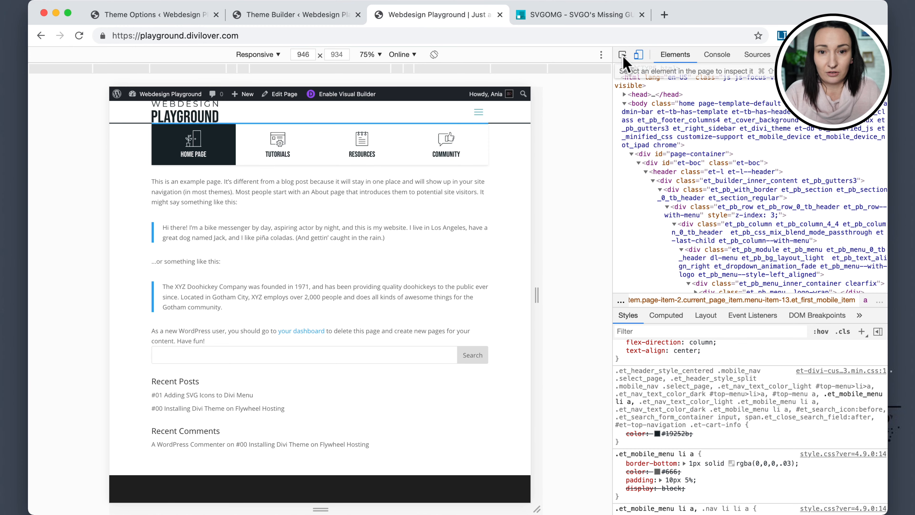
pyautogui.click(623, 55)
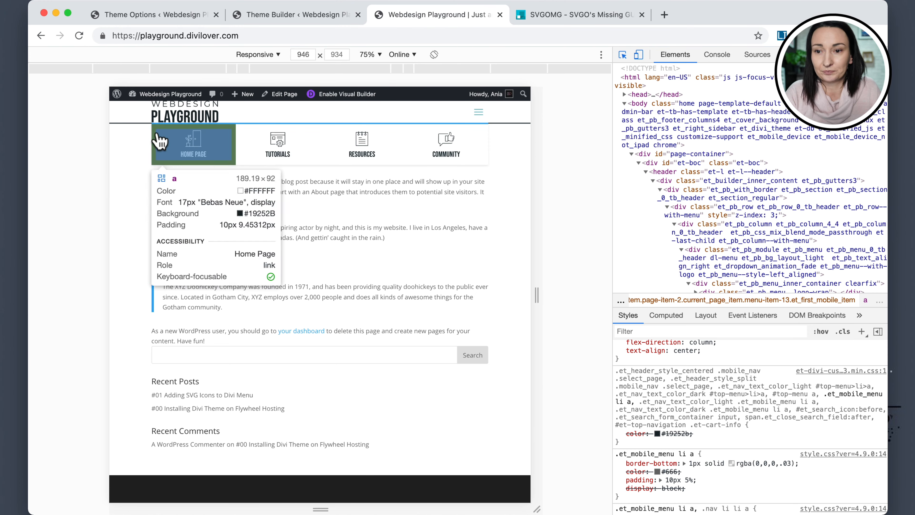
pyautogui.click(227, 159)
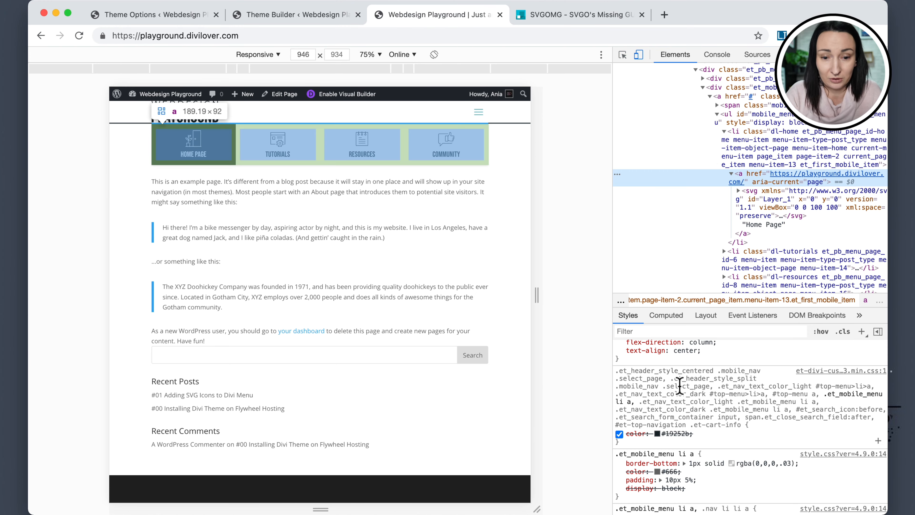
pyautogui.scroll(-5, 679, 386)
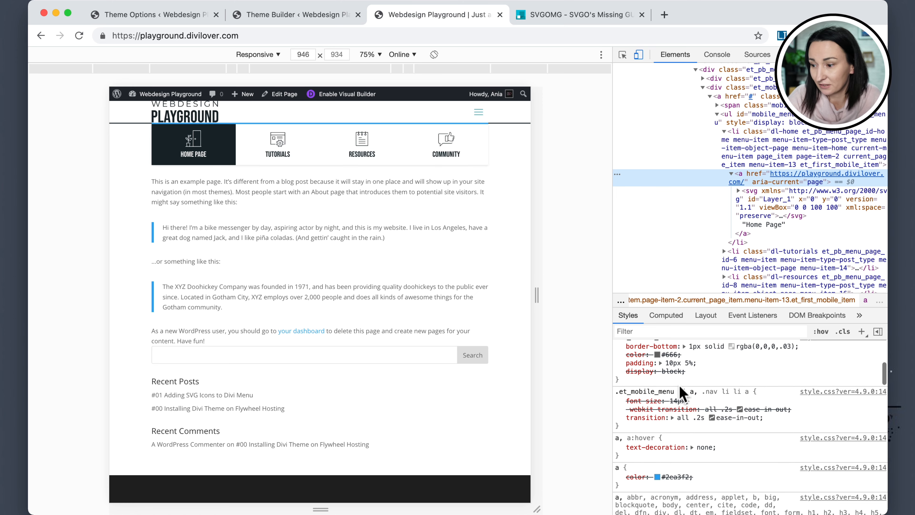
pyautogui.scroll(1, 680, 385)
pyautogui.scroll(8, 680, 390)
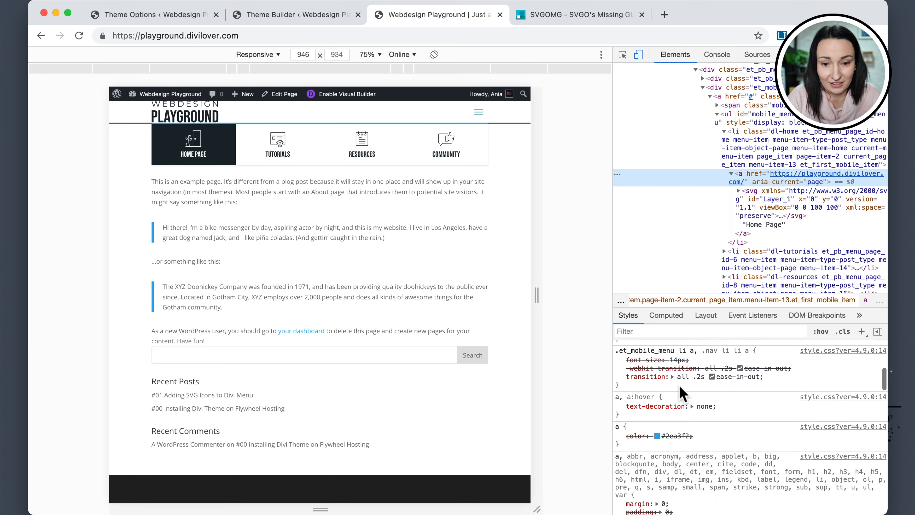
pyautogui.scroll(2, 679, 387)
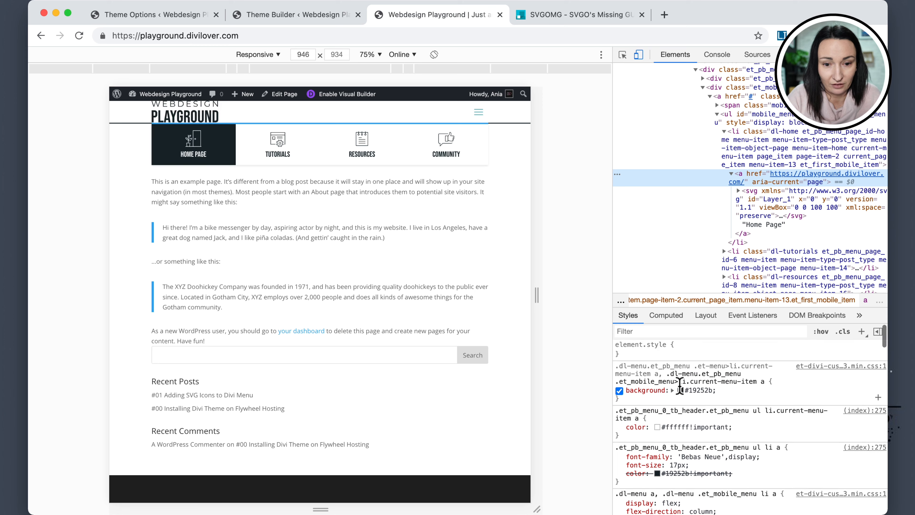
pyautogui.scroll(-10, 680, 390)
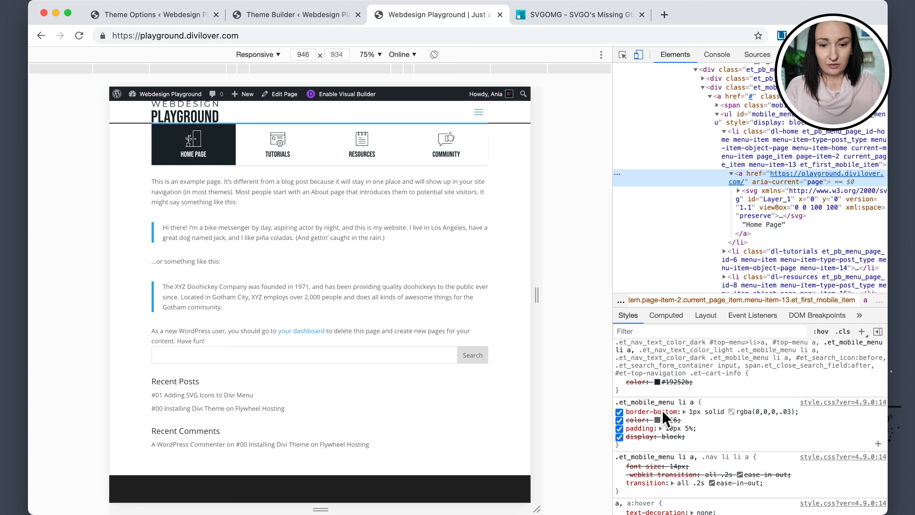
pyautogui.click(656, 403)
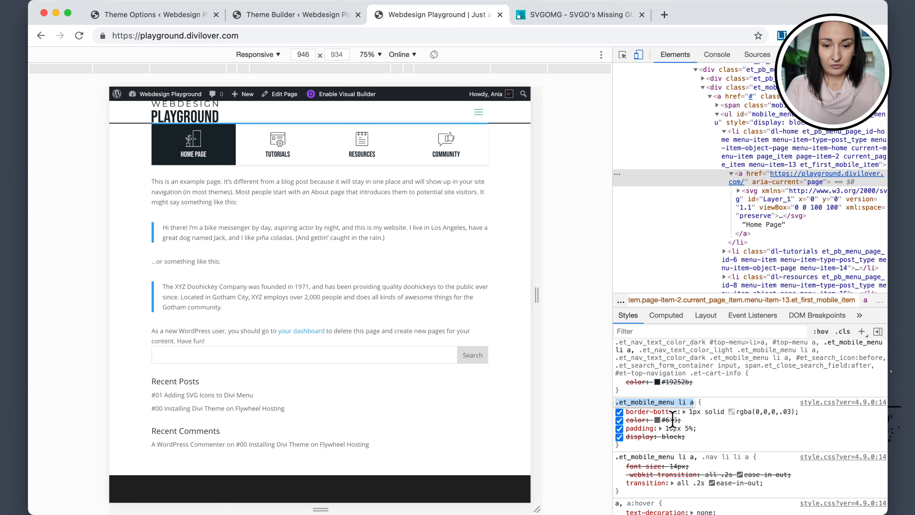
pyautogui.scroll(-10, 673, 420)
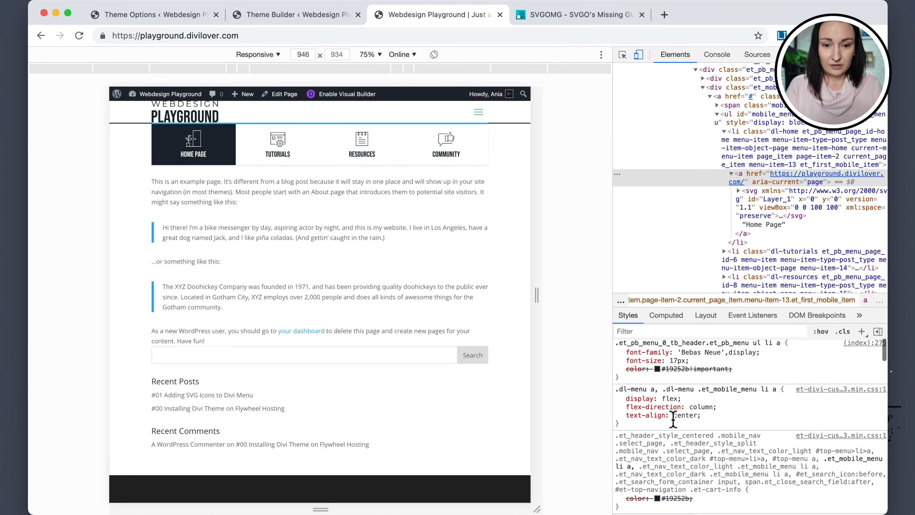
pyautogui.scroll(3, 673, 420)
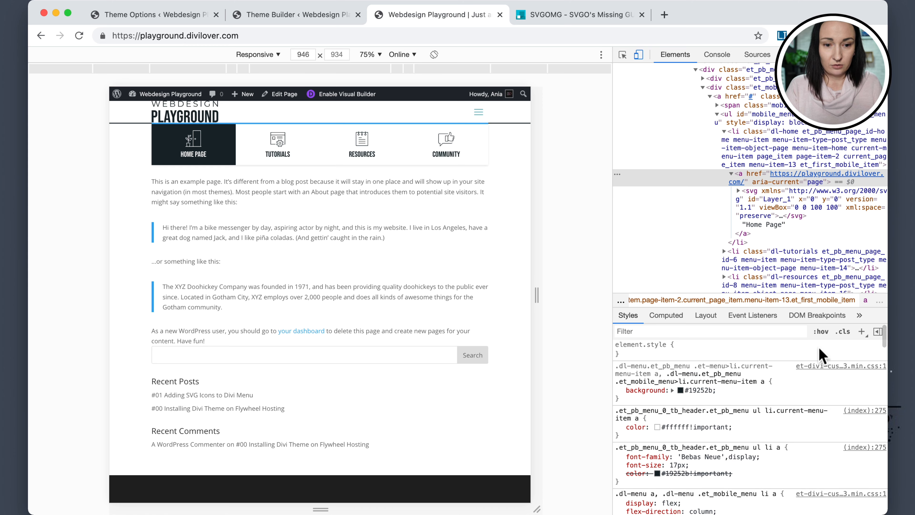
# Test an inline padding of 60px 0 on the mobile menu's Home Page link in DevTools.
pyautogui.click(861, 331)
pyautogui.click(642, 367)
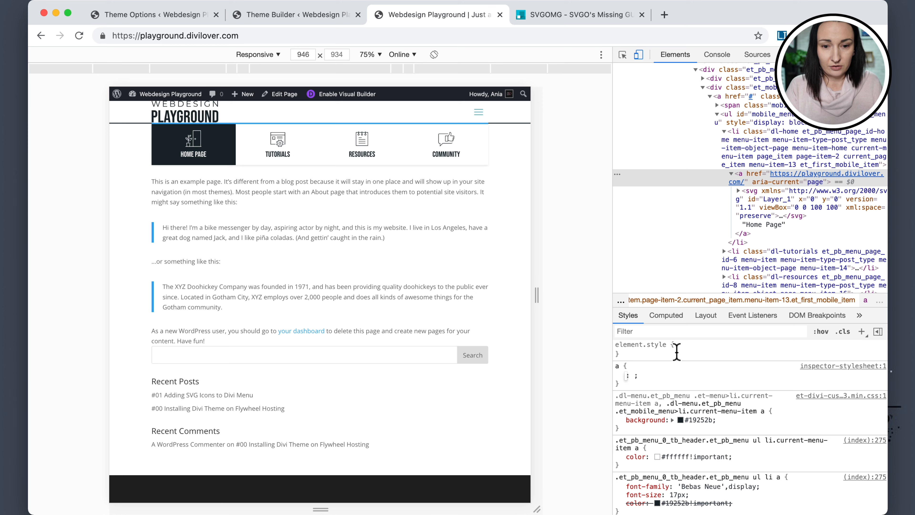
pyautogui.click(693, 355)
pyautogui.write('pa')
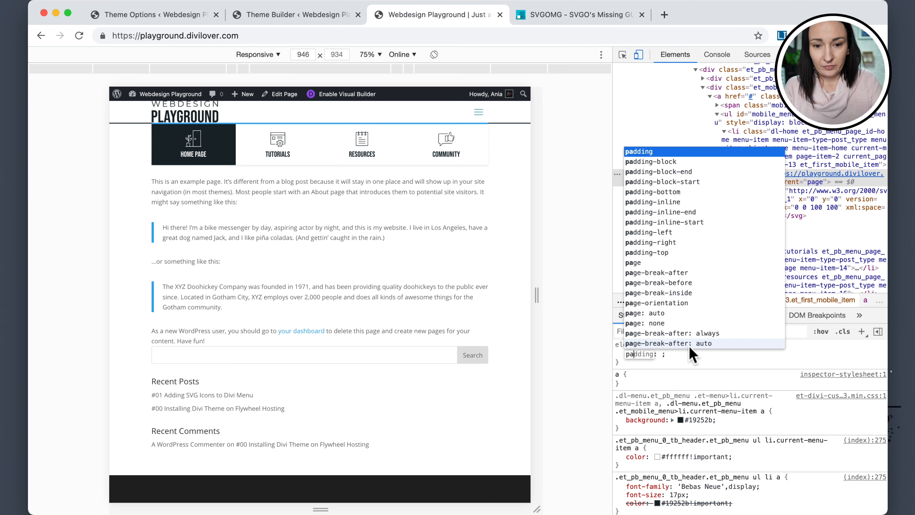
pyautogui.write('dding: 40px')
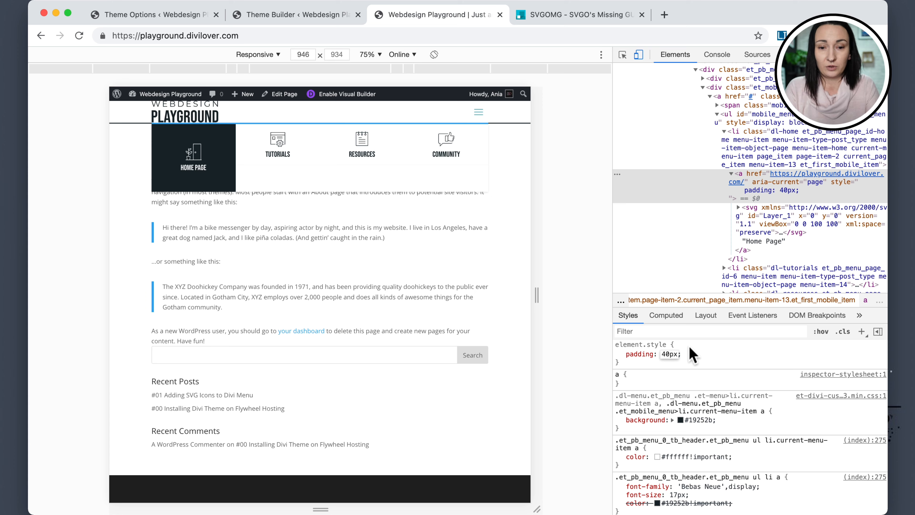
pyautogui.write('0')
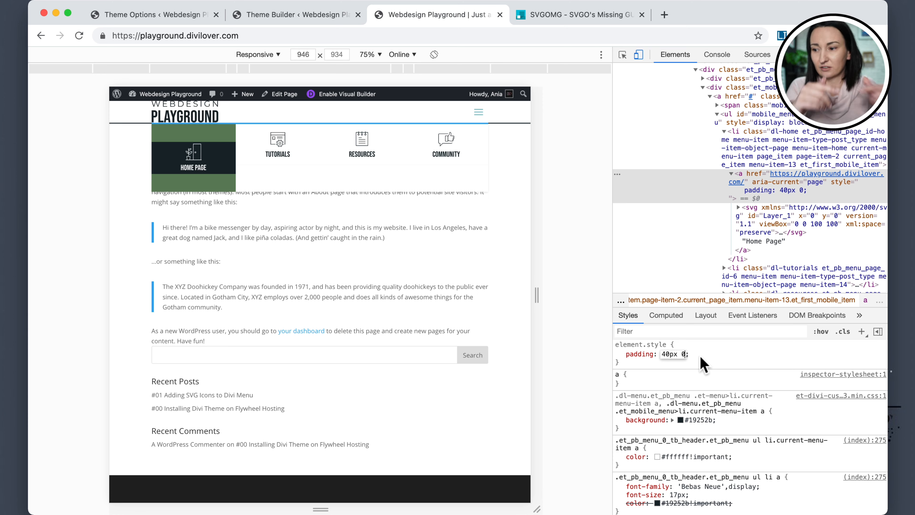
pyautogui.press('Return')
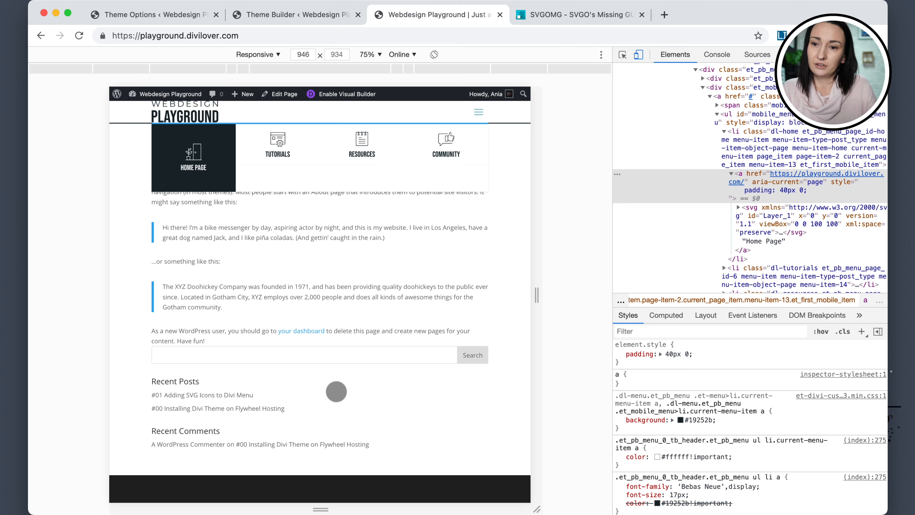
pyautogui.click(668, 354)
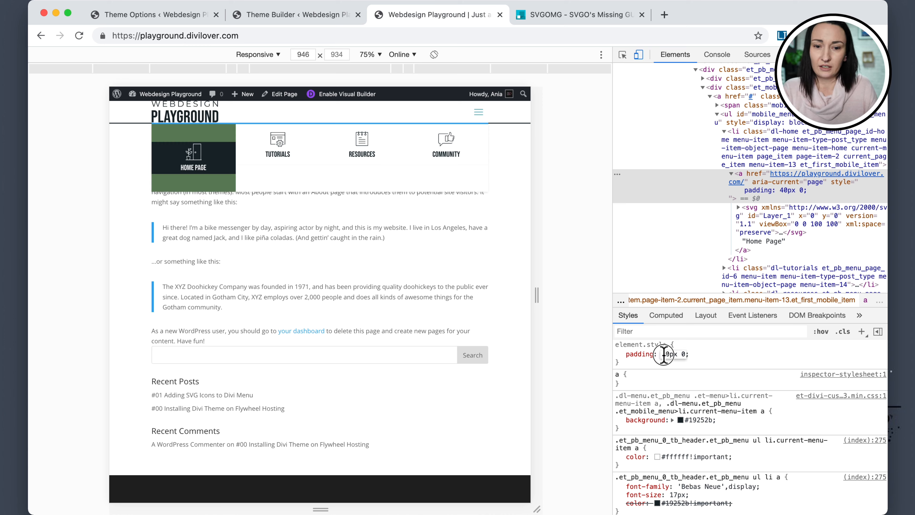
pyautogui.press('BackSpace')
pyautogui.write('6')
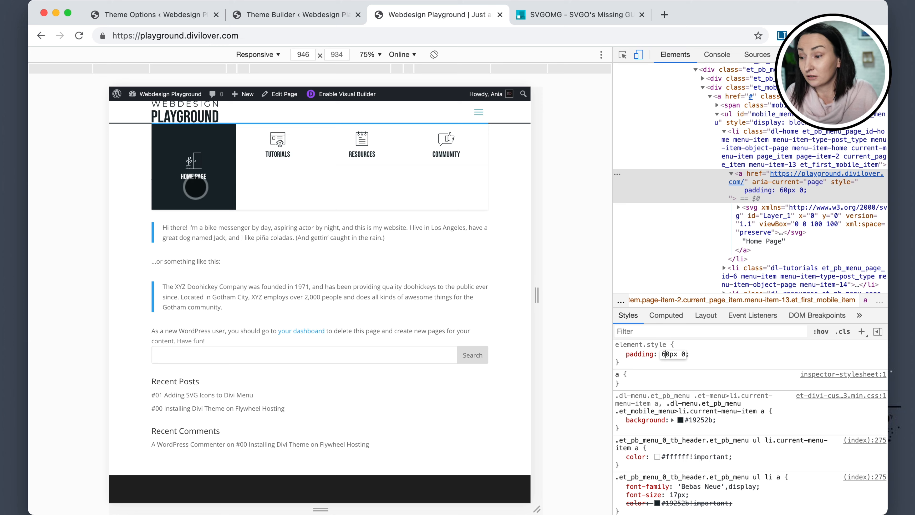
pyautogui.click(669, 352)
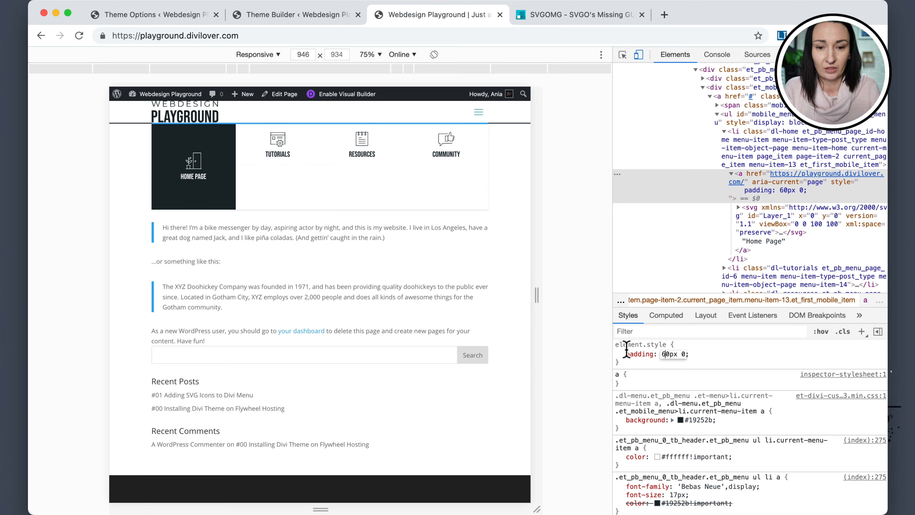
pyautogui.click(661, 366)
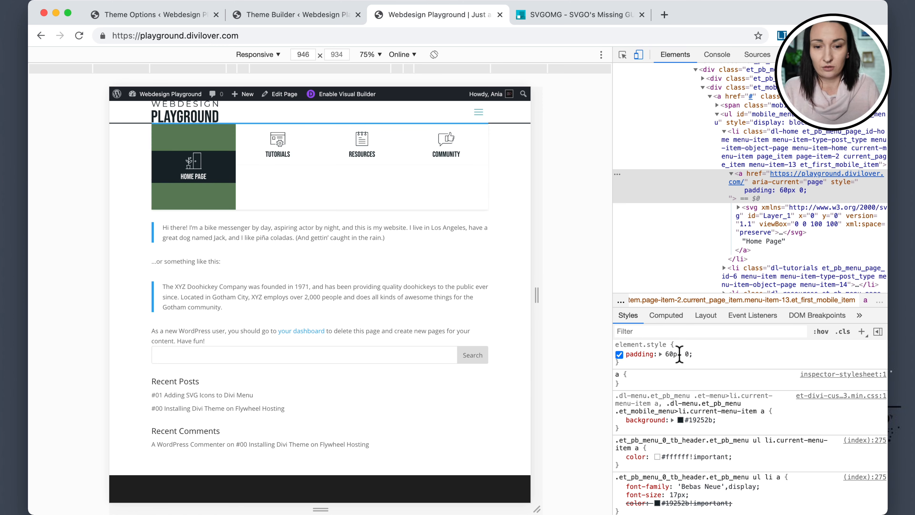
# Duplicate the .dl-menu.et_pb_menu .et-menu>li a rule in the Custom CSS and set its padding to 60px 0.
pyautogui.click(125, 16)
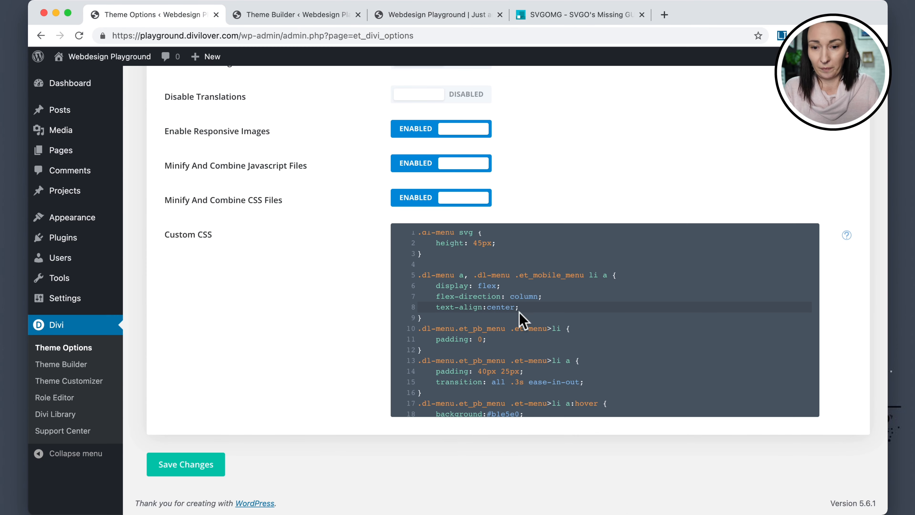
pyautogui.scroll(-3, 521, 313)
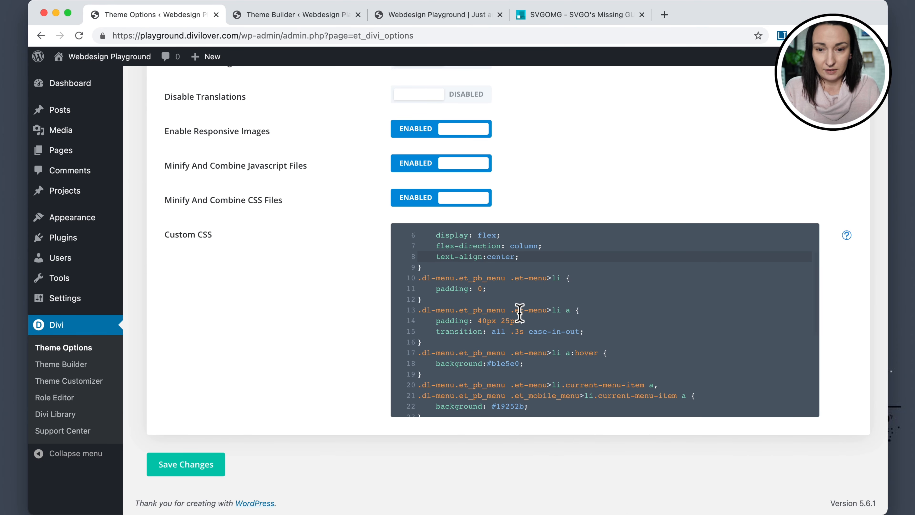
pyautogui.scroll(-1, 520, 314)
pyautogui.click(466, 331)
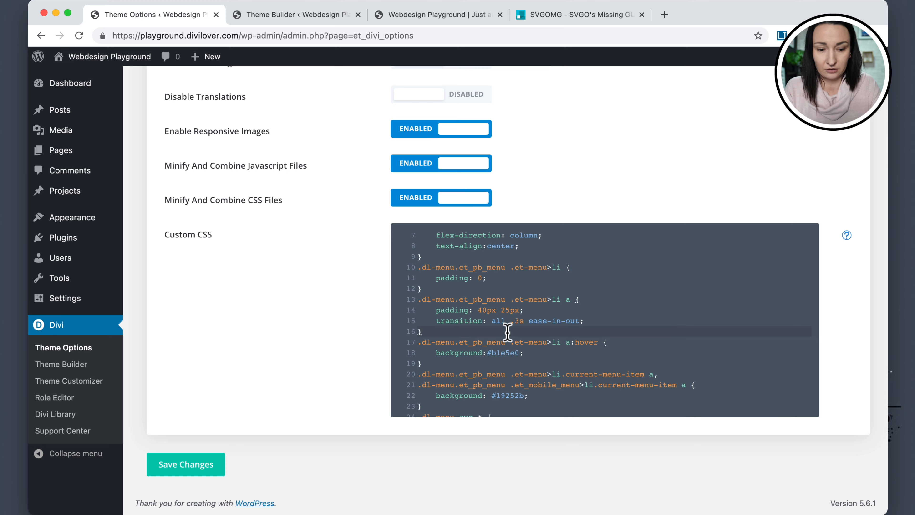
pyautogui.press('Return')
pyautogui.press('Return')
pyautogui.write('60px 0')
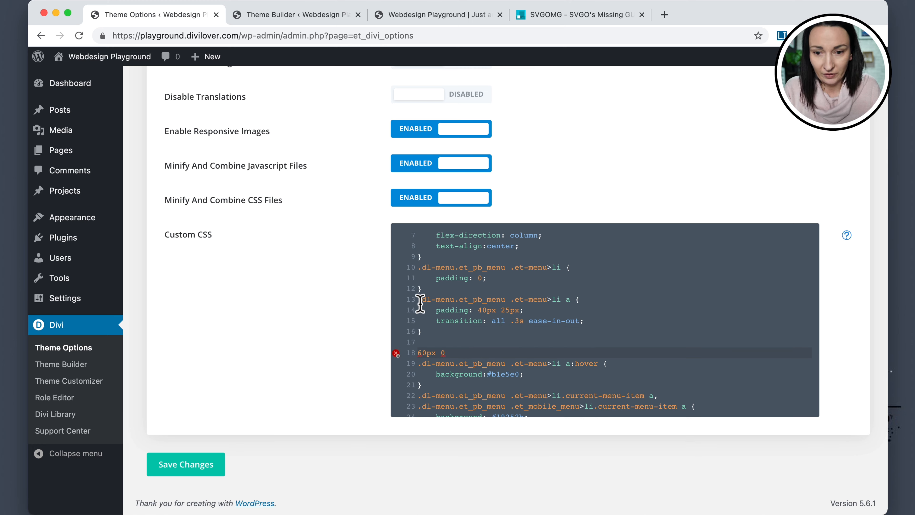
pyautogui.moveTo(420, 300); pyautogui.dragTo(524, 311)
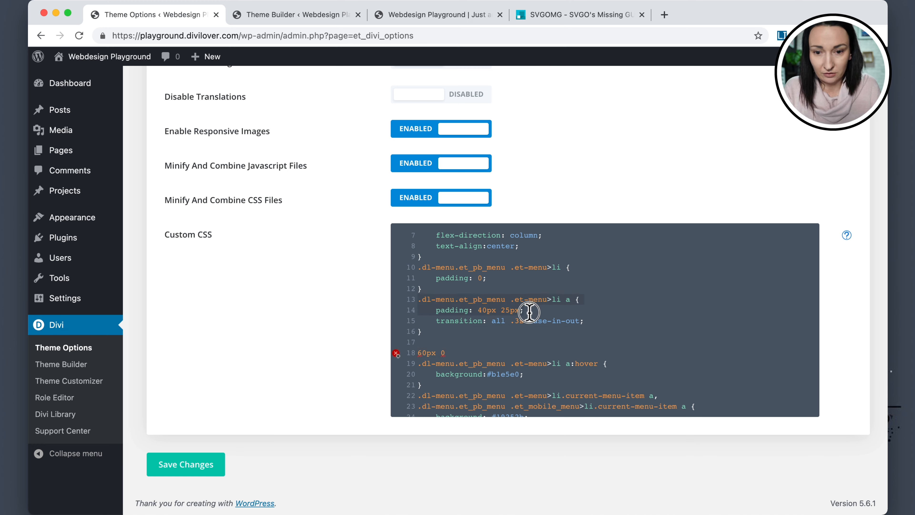
pyautogui.press('super+c')
pyautogui.click(435, 343)
pyautogui.press('super+v')
pyautogui.click(418, 363)
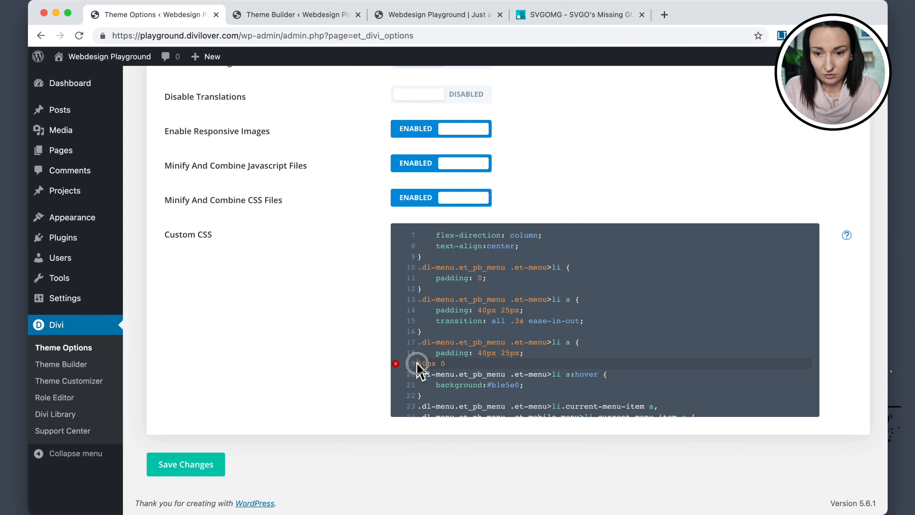
pyautogui.press('BackSpace')
pyautogui.press('BackSpace')
pyautogui.press('BackSpace')
pyautogui.press('BackSpace')
pyautogui.press('BackSpace')
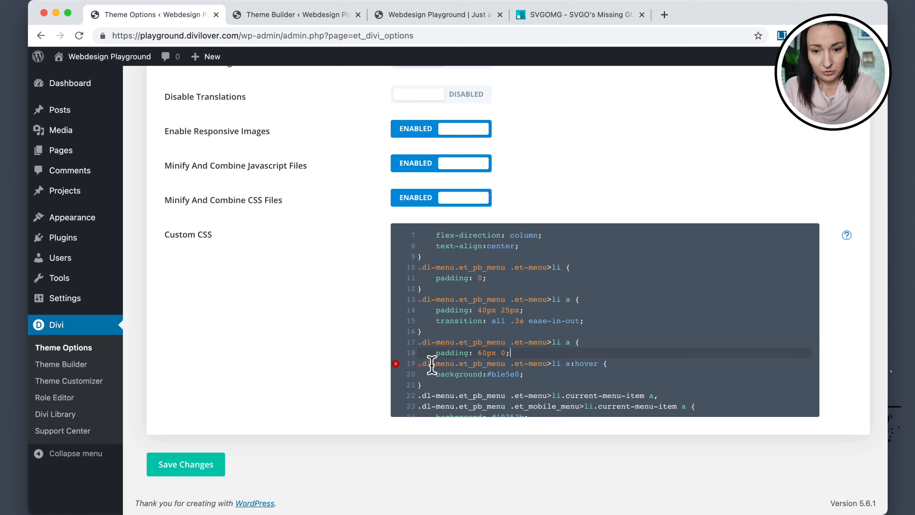
# Close the new rule, change its selector to .dl-menu.et_pb_menu .et_mobile_menu>li a, and save the Custom CSS.
pyautogui.press('Return')
pyautogui.press('Return')
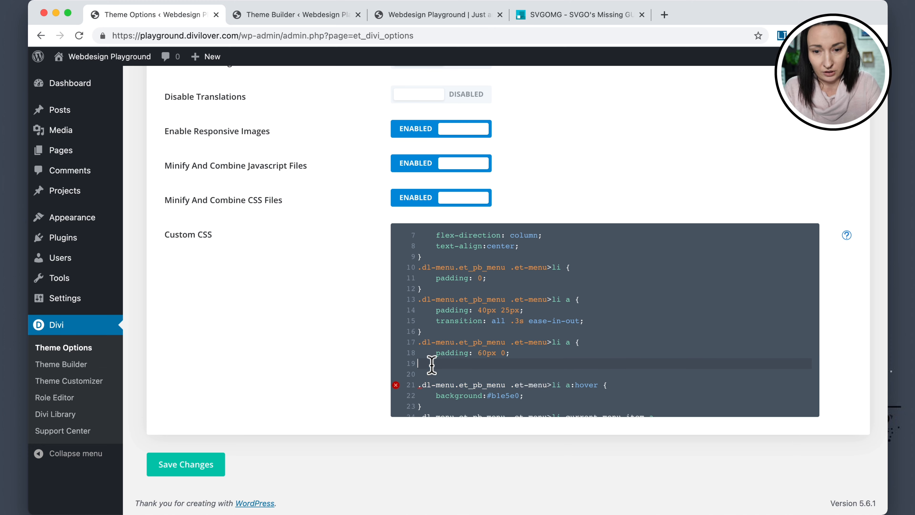
pyautogui.write('}')
pyautogui.moveTo(525, 340); pyautogui.dragTo(546, 340)
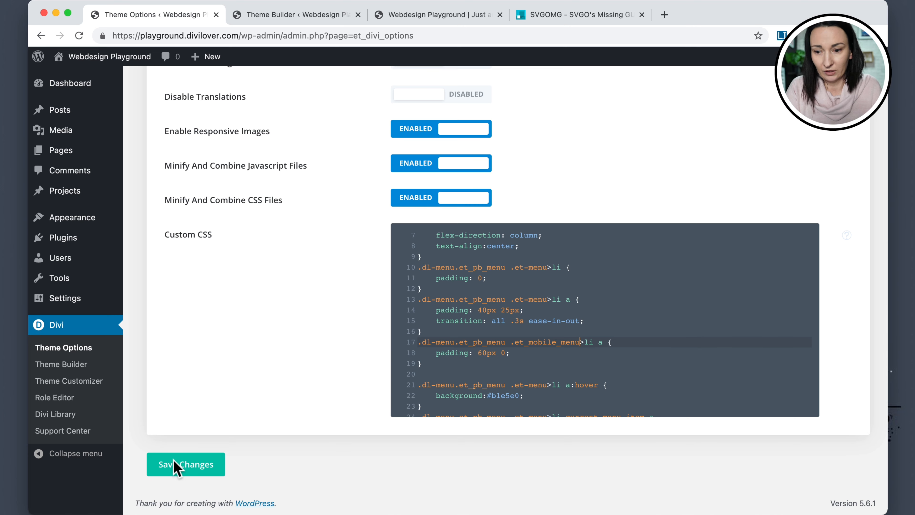
pyautogui.click(176, 468)
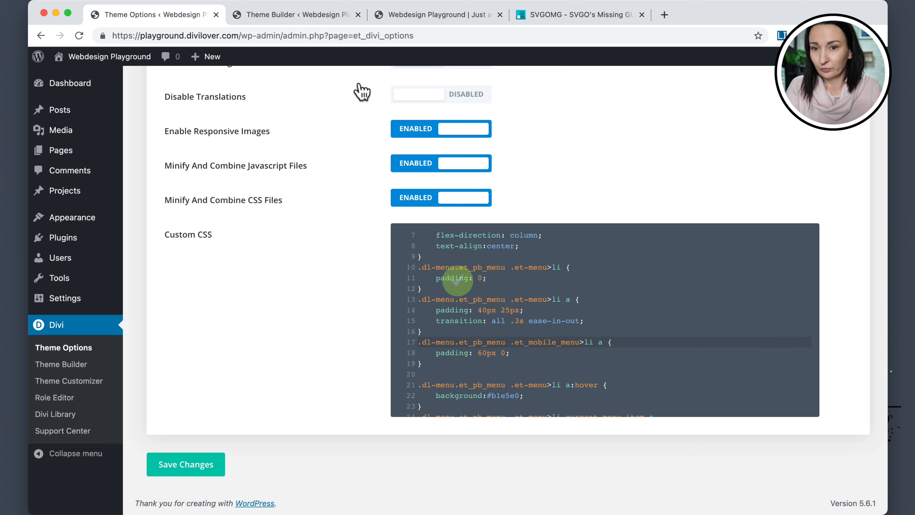
# Reload the front-end page, open the mobile menu, and close DevTools.
pyautogui.click(425, 15)
pyautogui.click(80, 35)
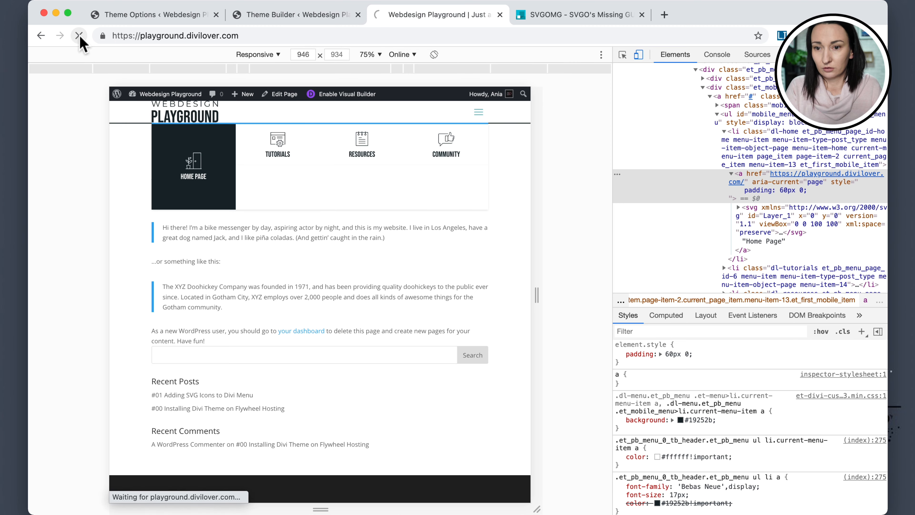
pyautogui.click(483, 114)
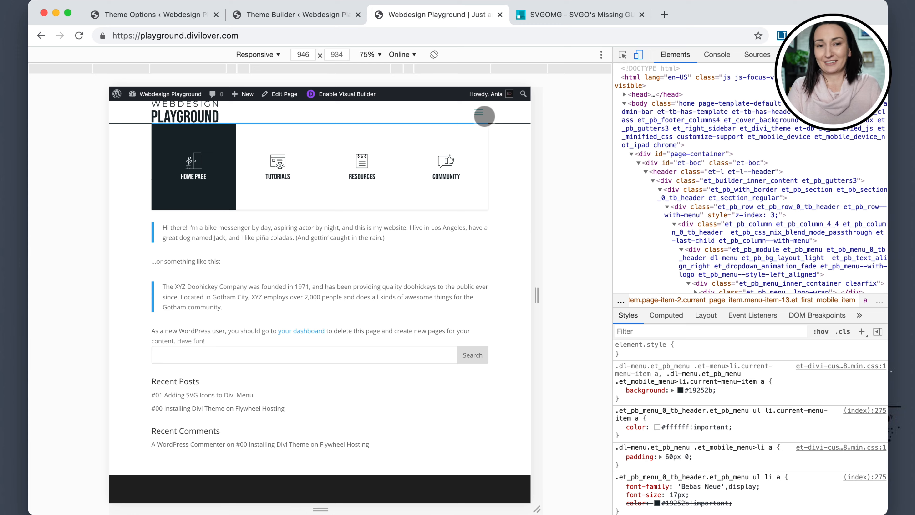
pyautogui.press('super+alt+i')
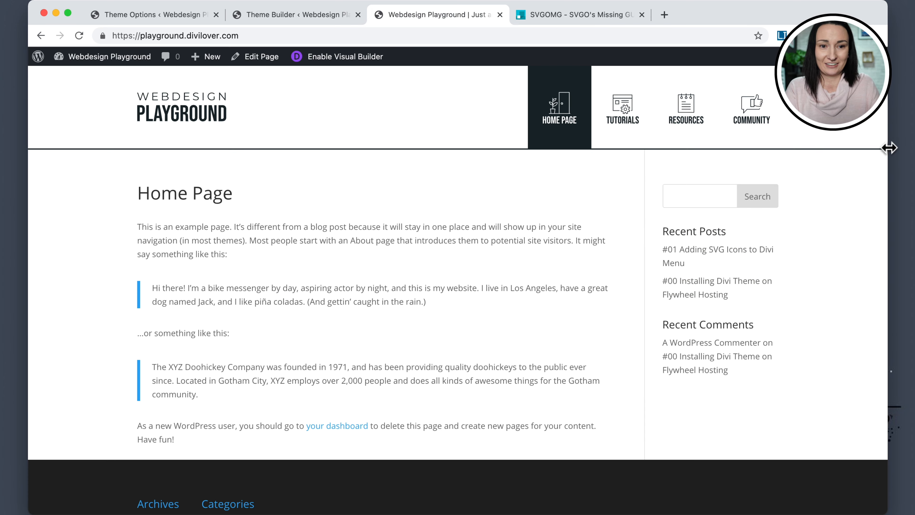
# Resize the browser window and toggle the mobile menu to check its layout at narrower widths.
pyautogui.moveTo(887, 147); pyautogui.dragTo(725, 152)
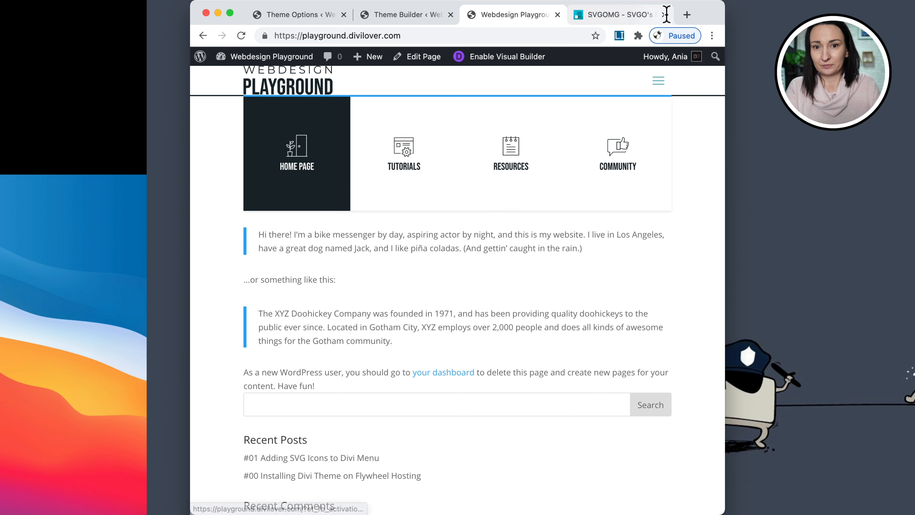
pyautogui.moveTo(708, 9); pyautogui.dragTo(708, 8)
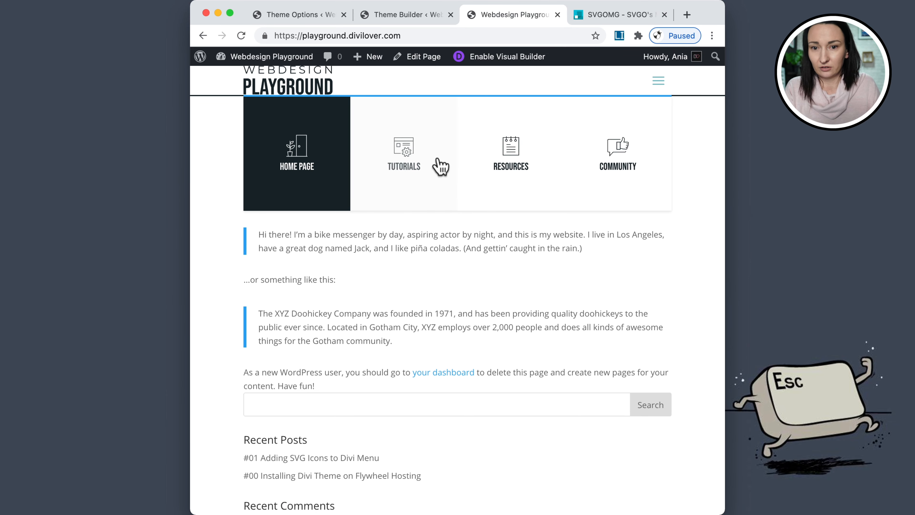
pyautogui.click(658, 79)
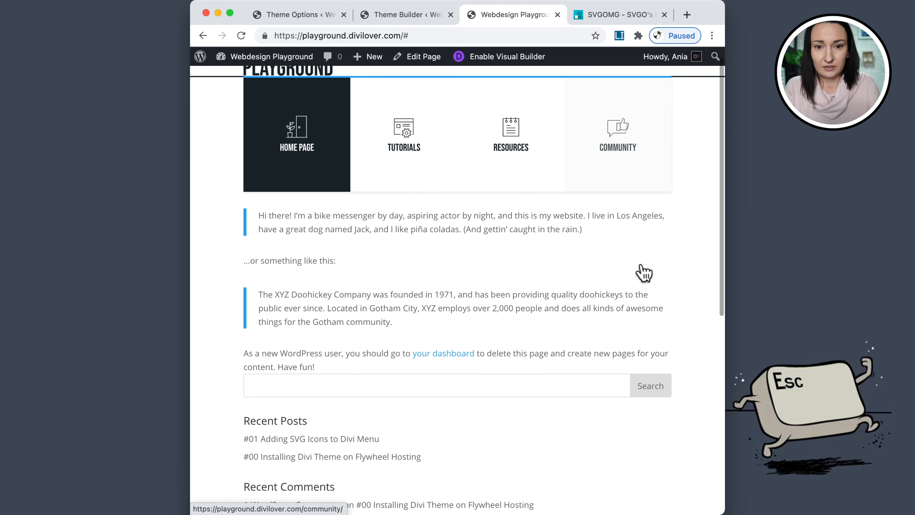
pyautogui.scroll(2, 639, 269)
pyautogui.click(660, 88)
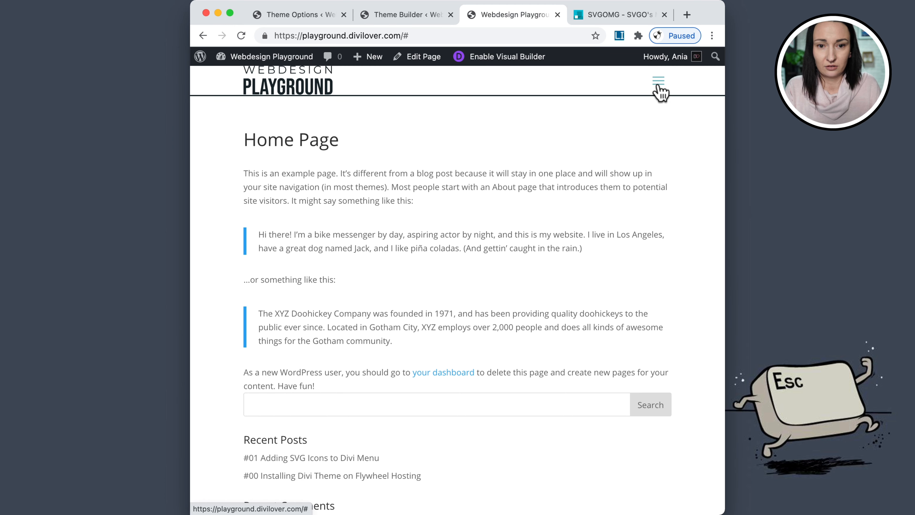
pyautogui.click(660, 90)
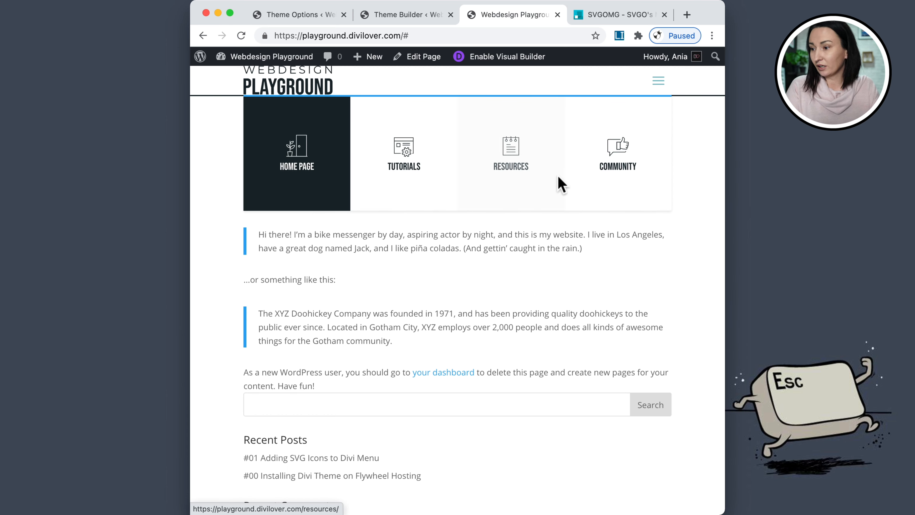
pyautogui.moveTo(727, 146); pyautogui.dragTo(608, 146)
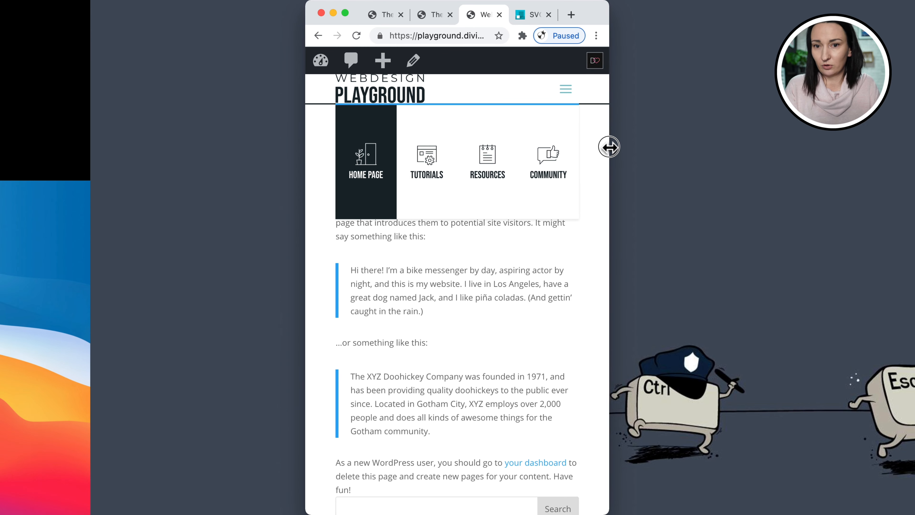